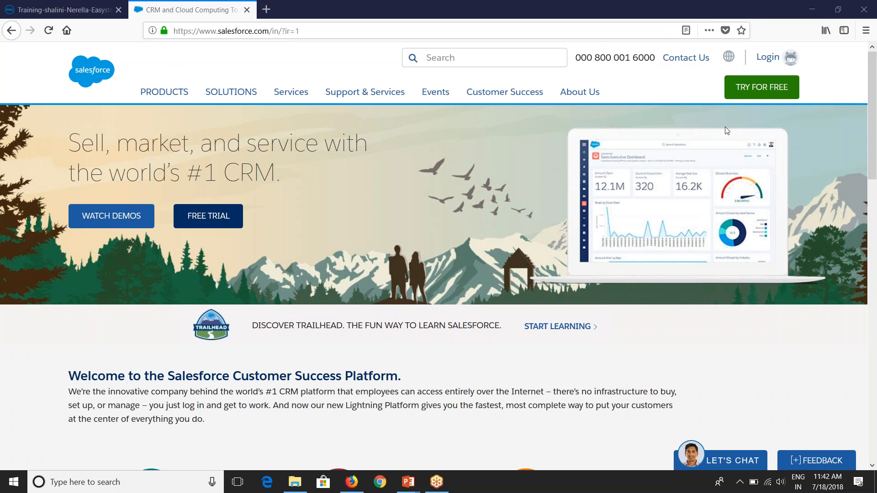
Step: Log in to Salesforce and dismiss the notification prompt to reach the Sales home page
click(763, 59)
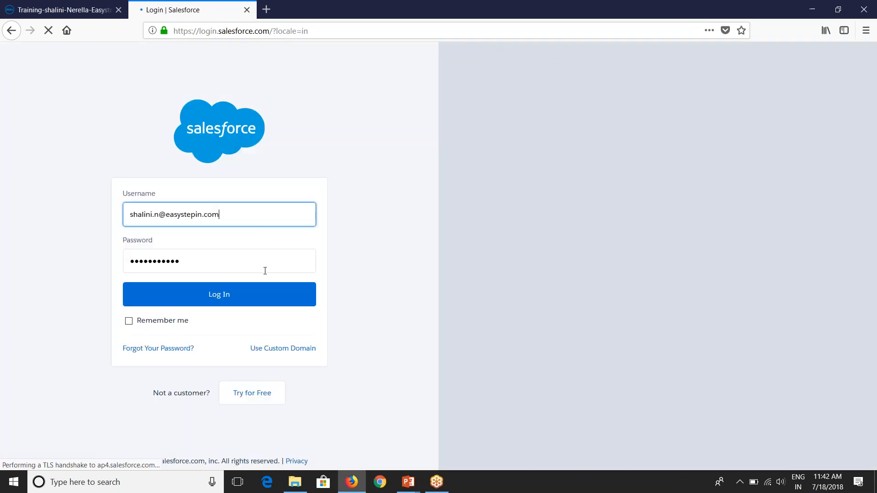
click(249, 299)
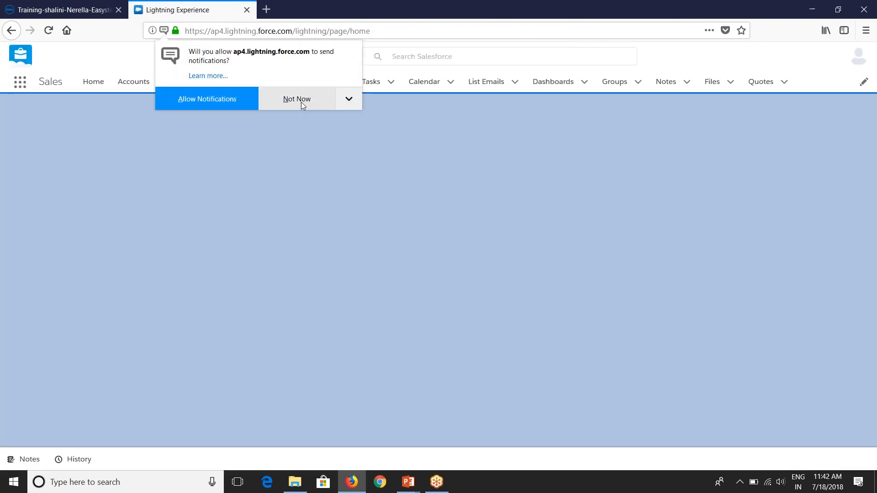
click(301, 102)
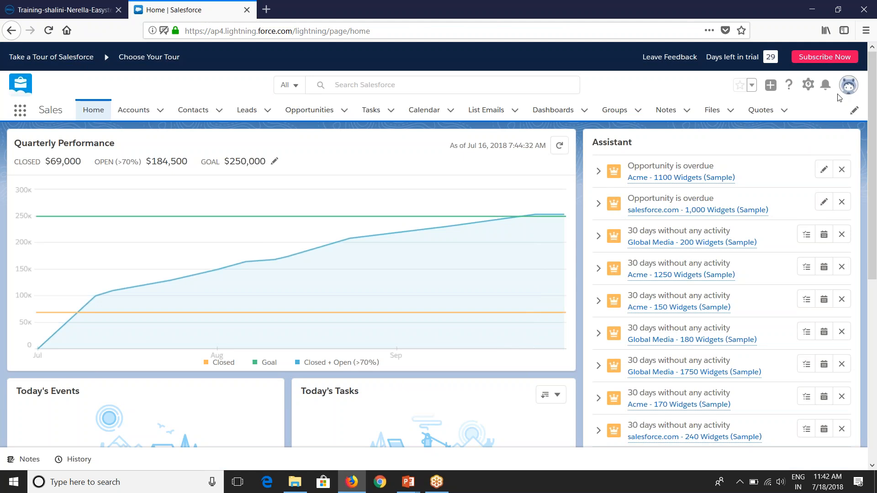
click(852, 87)
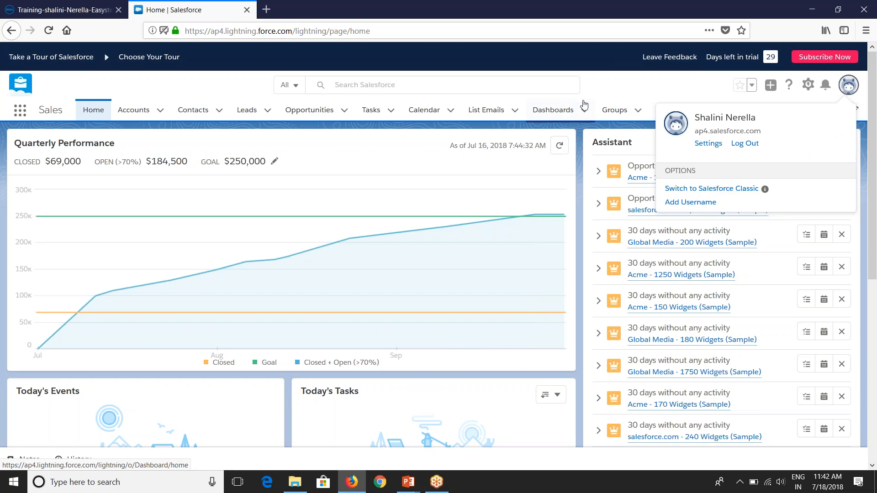
click(632, 89)
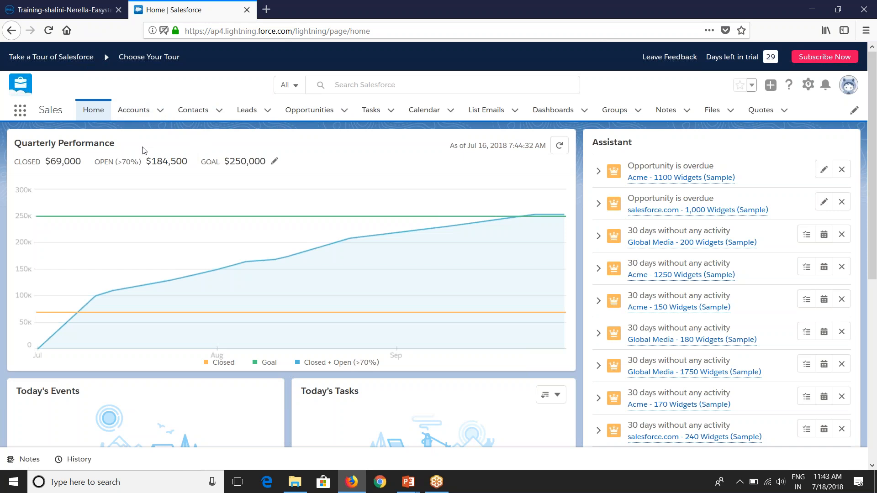
Step: Open the Acme (Sample) account from the All Accounts list view
click(142, 118)
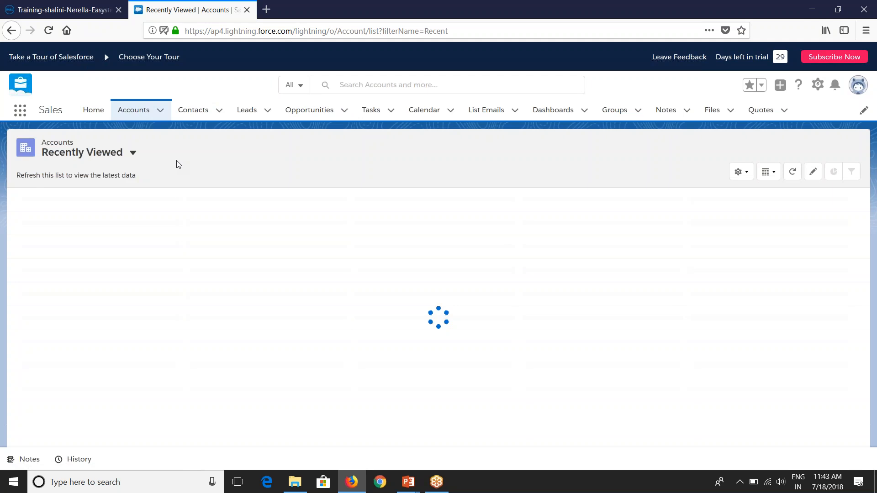
click(89, 161)
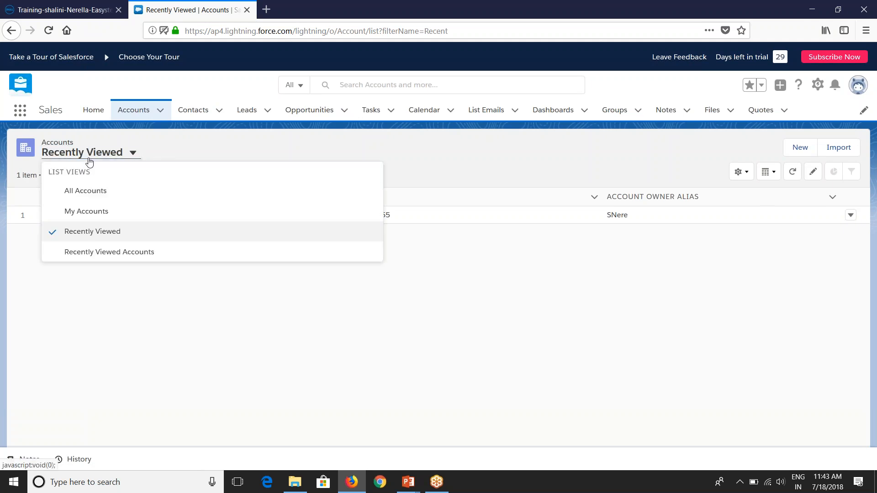
click(91, 200)
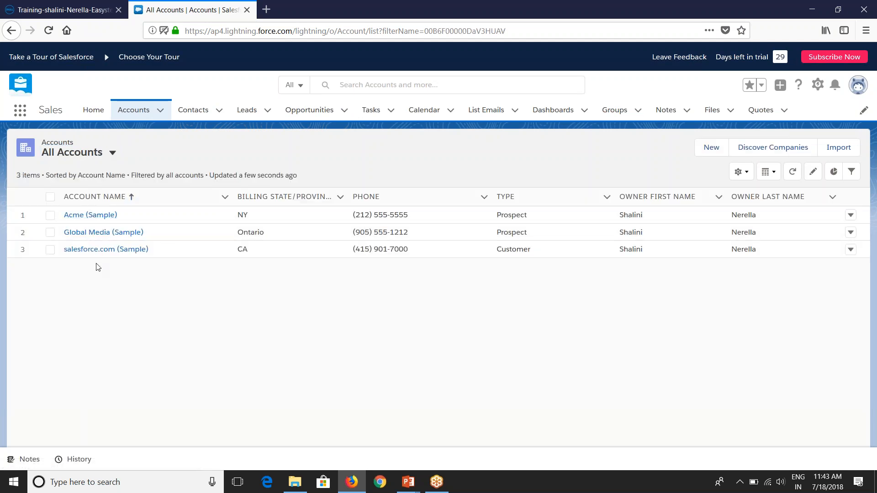
click(102, 217)
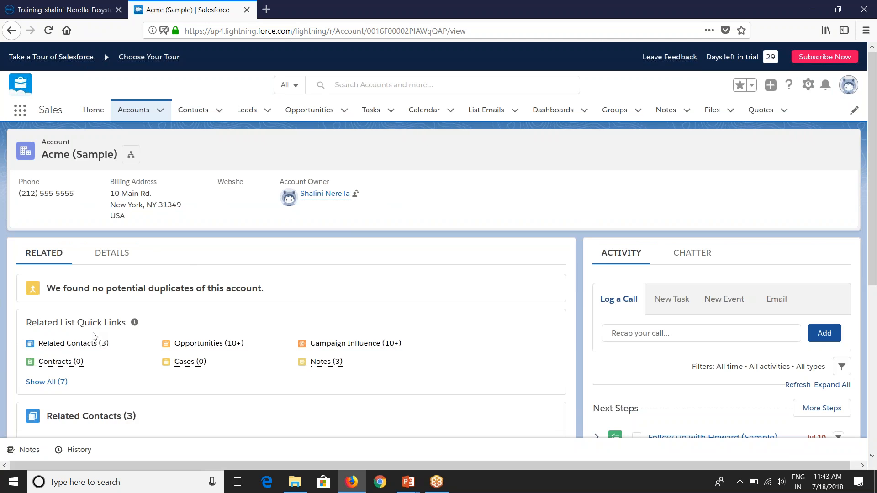
Step: Review Acme (Sample)'s related contacts and opportunities, then switch to its Details view
scroll(82, 319, down, 2)
scroll(90, 337, up, 3)
scroll(78, 344, down, 2)
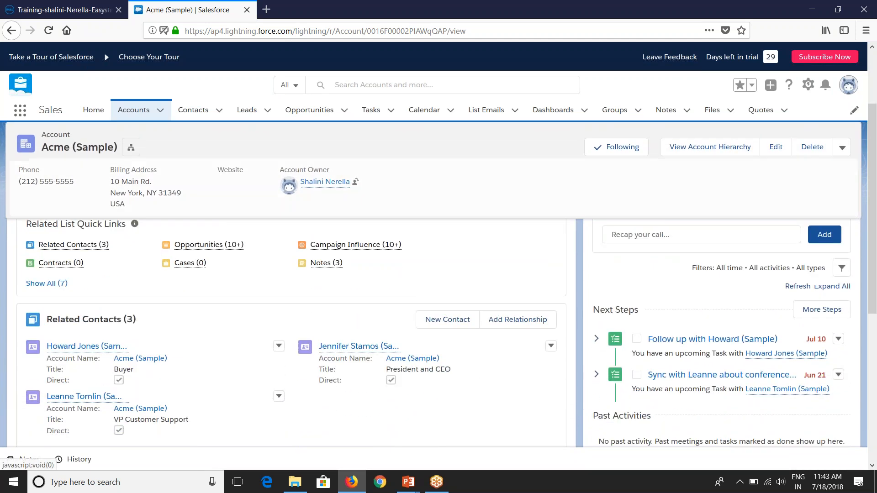
scroll(123, 349, down, 1)
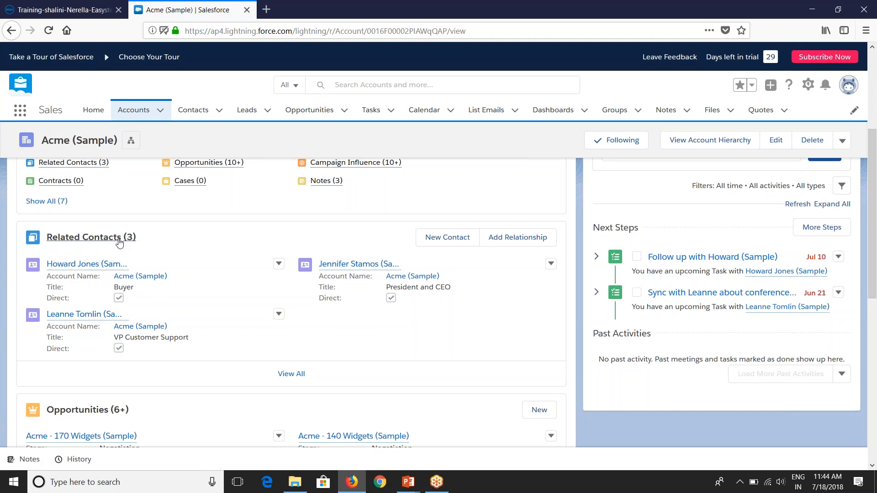
scroll(82, 297, down, 5)
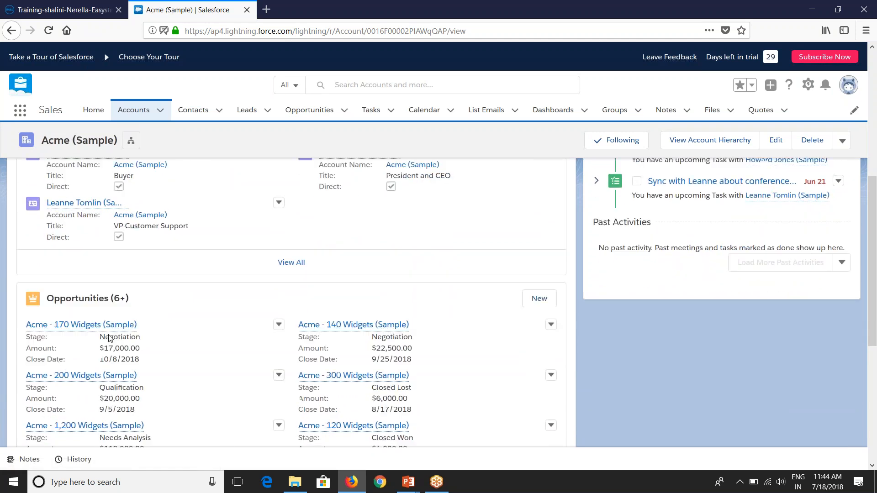
scroll(110, 338, down, 5)
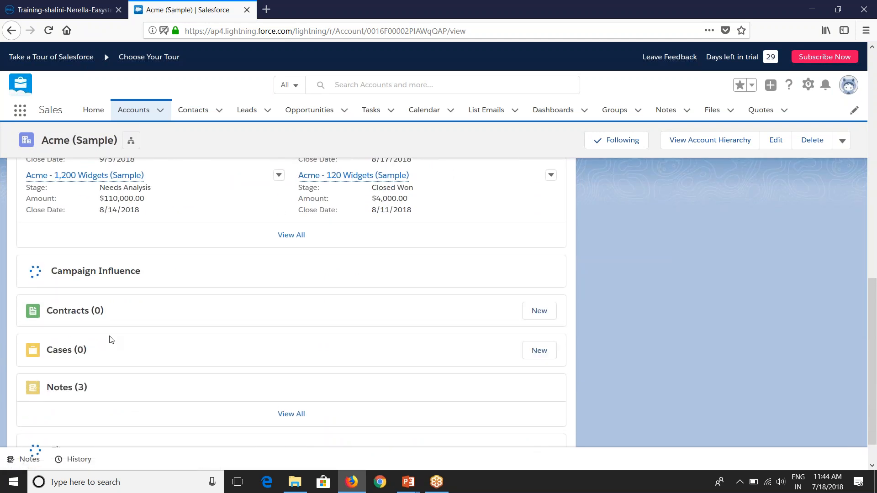
scroll(110, 338, up, 10)
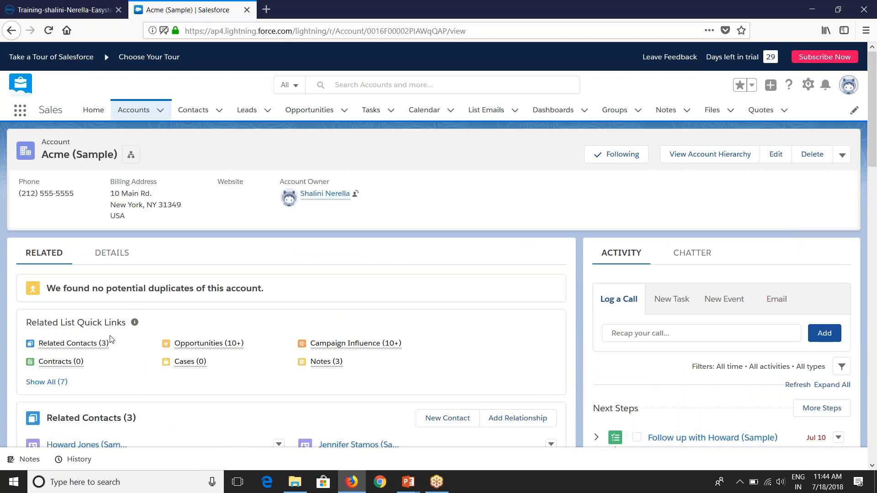
click(114, 259)
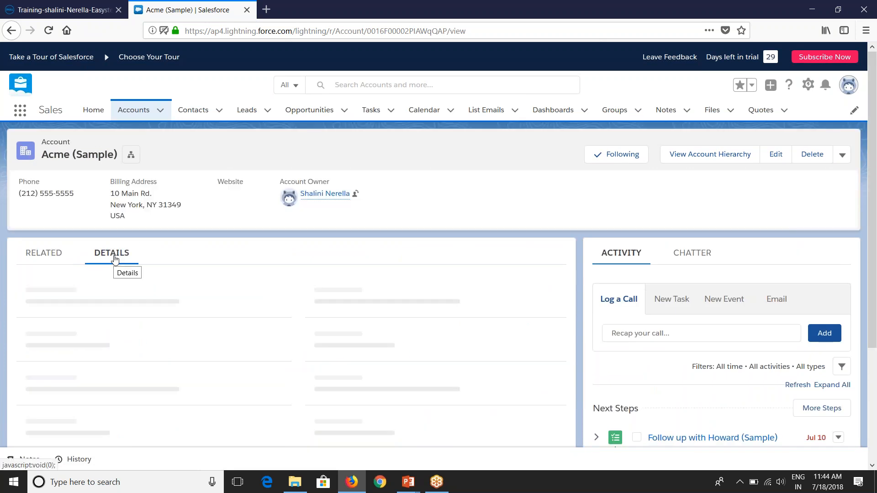
Step: Scroll through Acme (Sample)'s account fields, then return to the Boomi AtomSphere tab
scroll(133, 337, down, 1)
scroll(132, 337, down, 3)
scroll(132, 338, down, 8)
scroll(134, 362, down, 2)
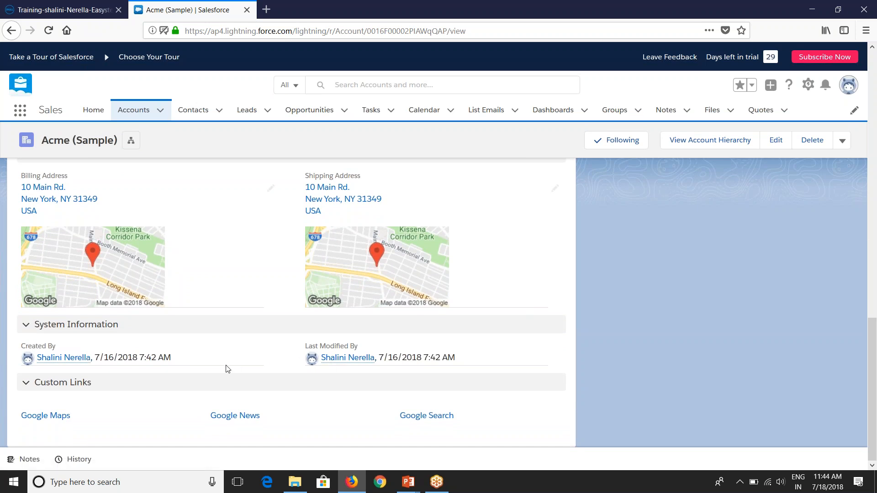
scroll(234, 371, up, 10)
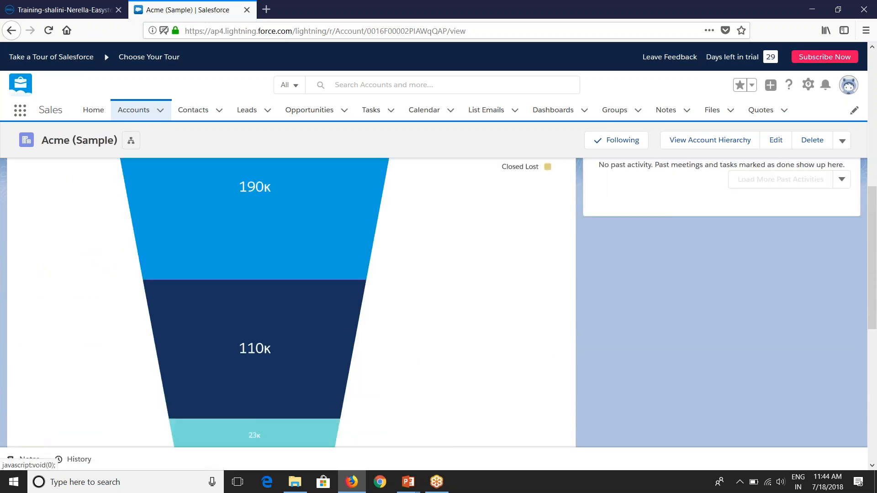
scroll(224, 364, up, 3)
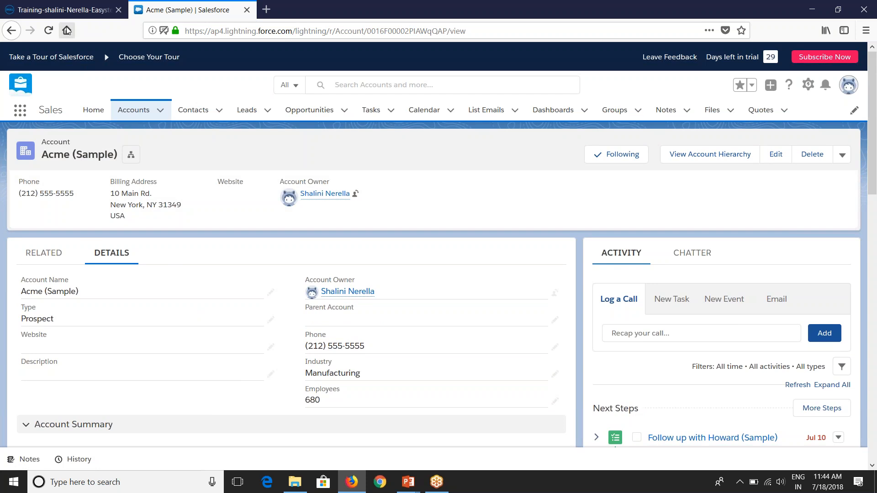
click(72, 16)
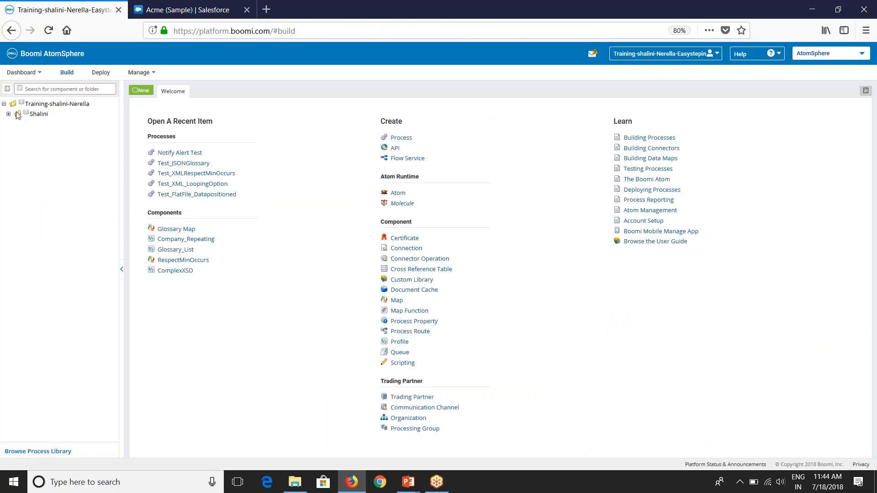
Step: Add a folder named Day-7 under the user's personal folder in the component tree
click(8, 114)
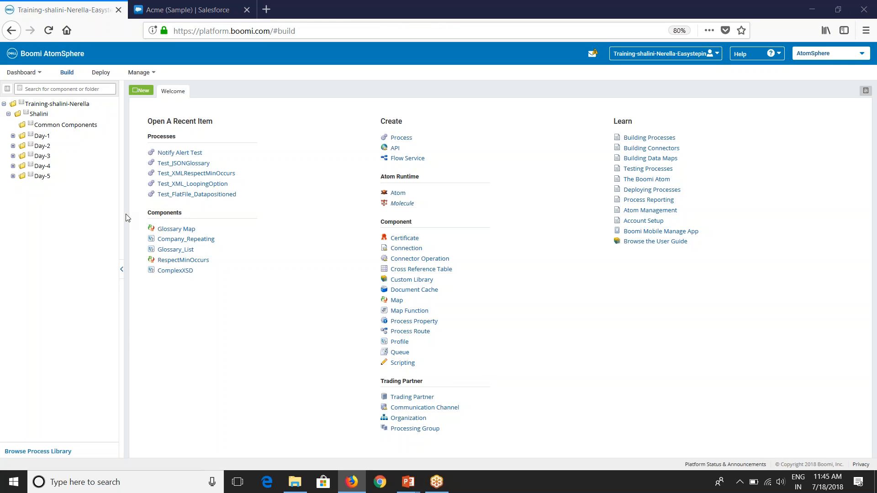
right_click(20, 114)
click(40, 137)
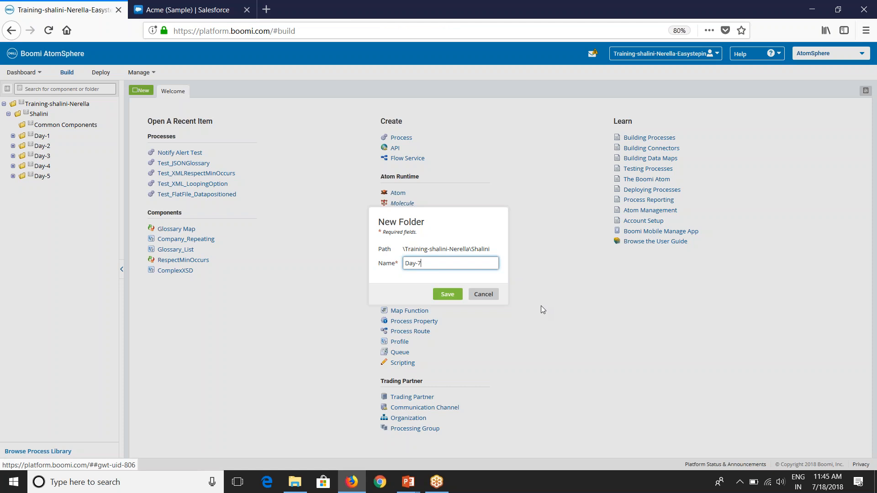
click(449, 295)
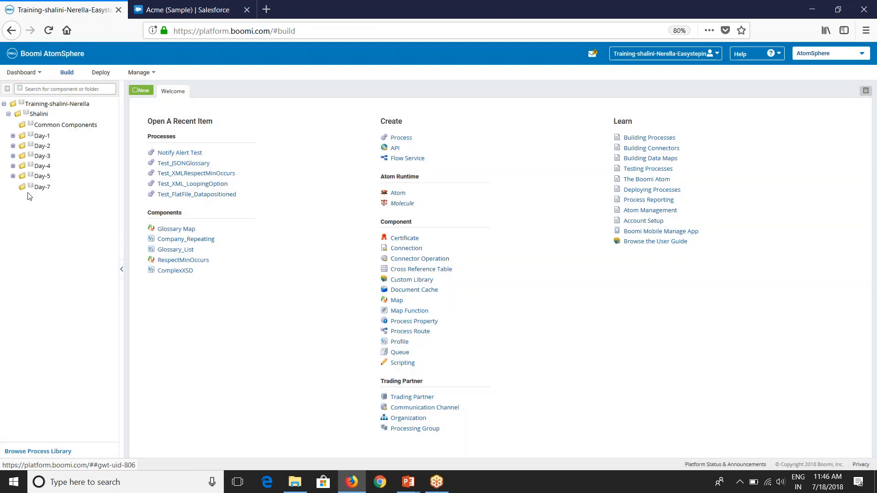
right_click(32, 191)
Step: Create a Process component named 'Salesforce Data Retrieval' in Day-7
click(45, 199)
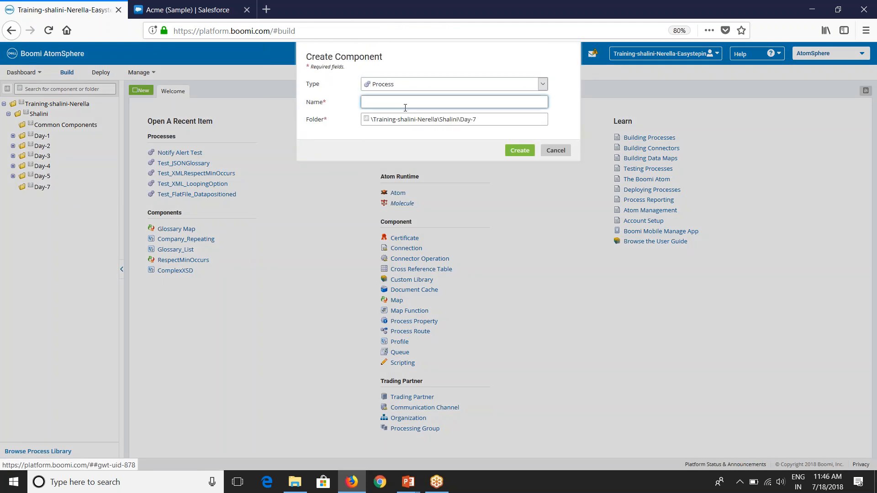
text(esf)
text(Data Retrieval)
click(519, 152)
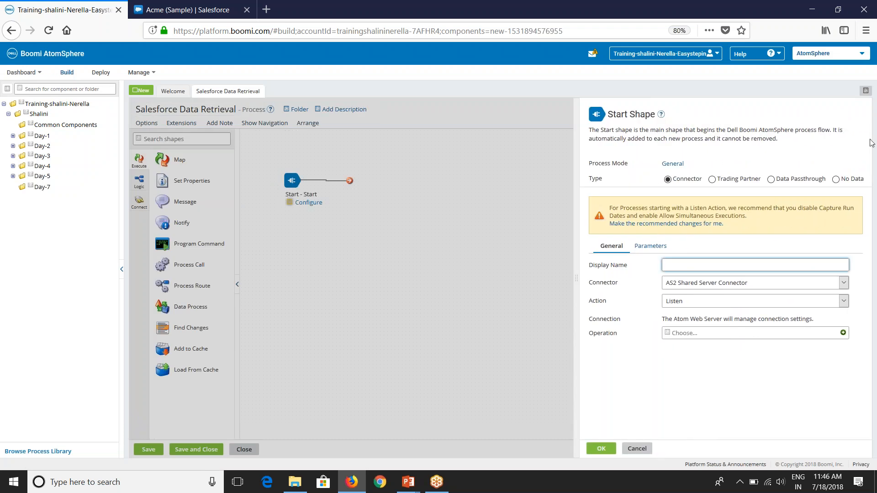
Step: Set the Start shape to No Data with display name Start
click(876, 219)
click(835, 180)
click(692, 232)
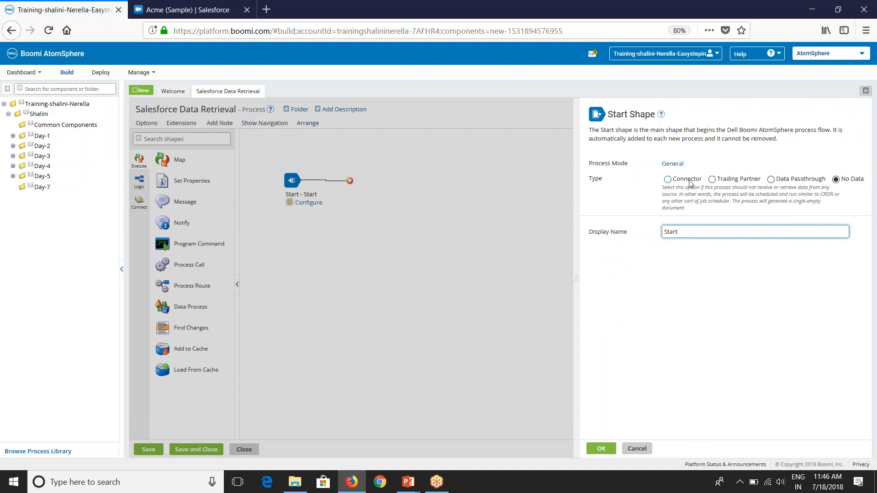
click(598, 448)
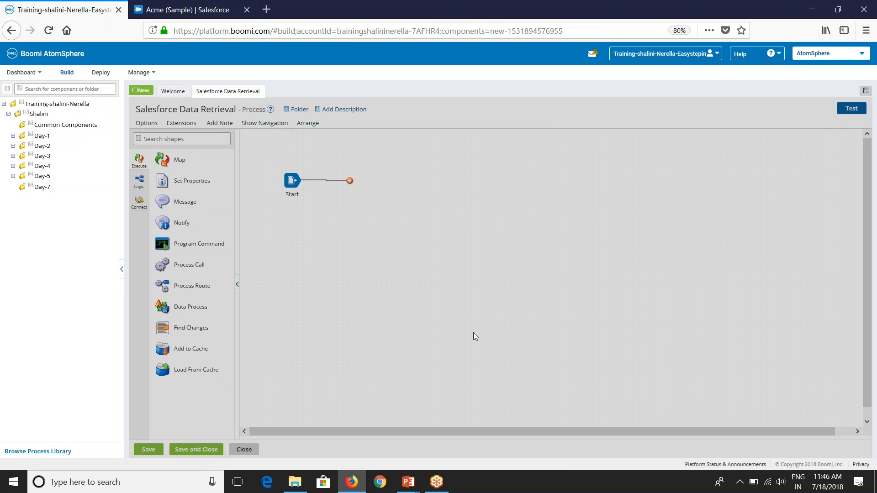
Step: Place a Salesforce connector with action Get after Start and begin a new connection
drag(291, 194, 292, 216)
click(176, 141)
text(sales)
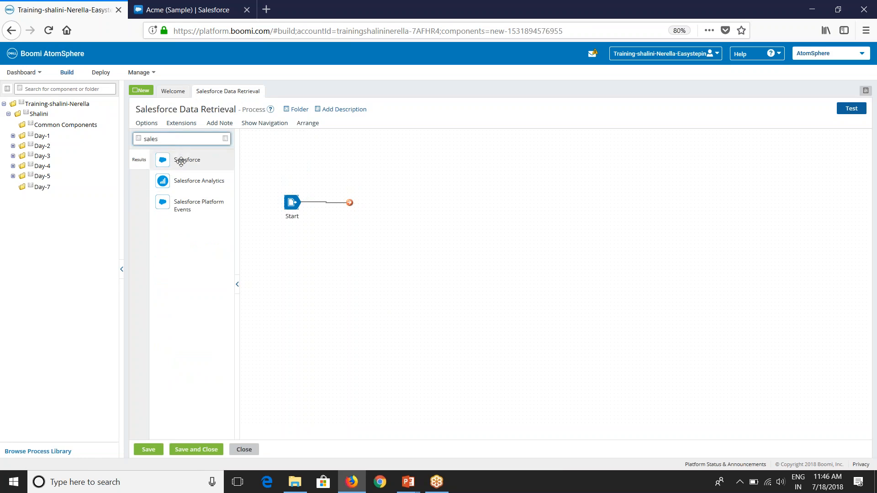
drag(183, 159, 388, 212)
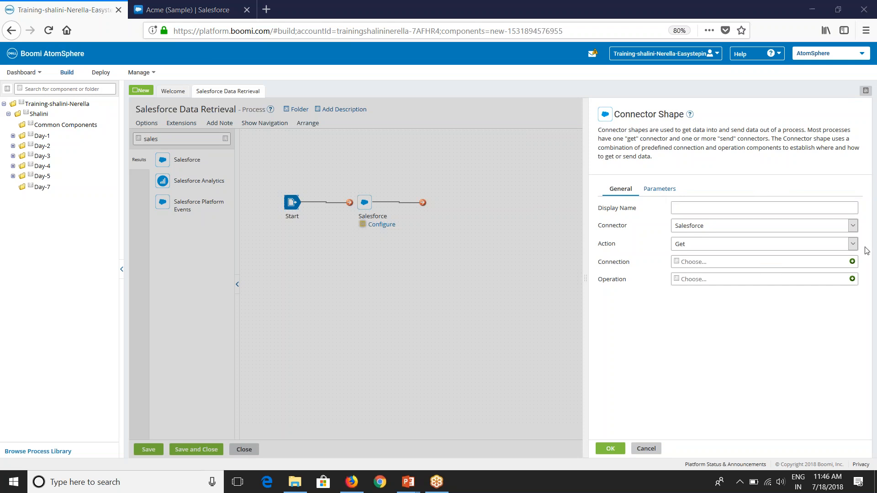
click(677, 247)
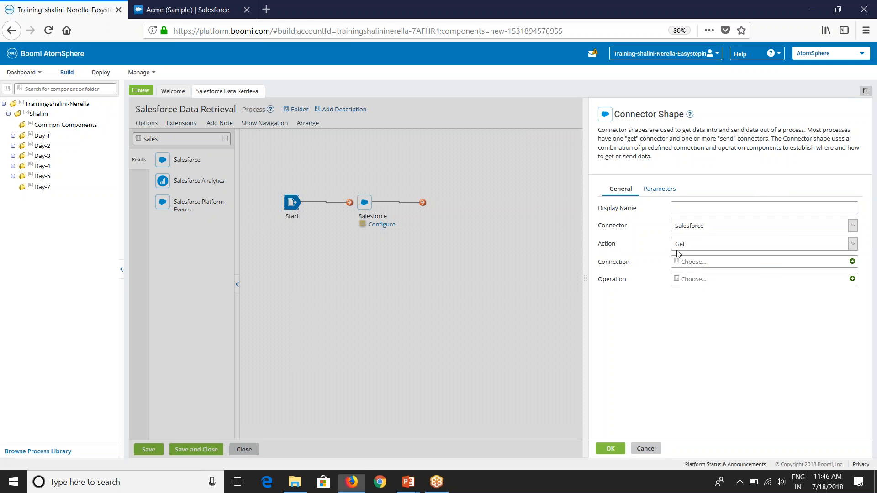
click(661, 323)
click(852, 262)
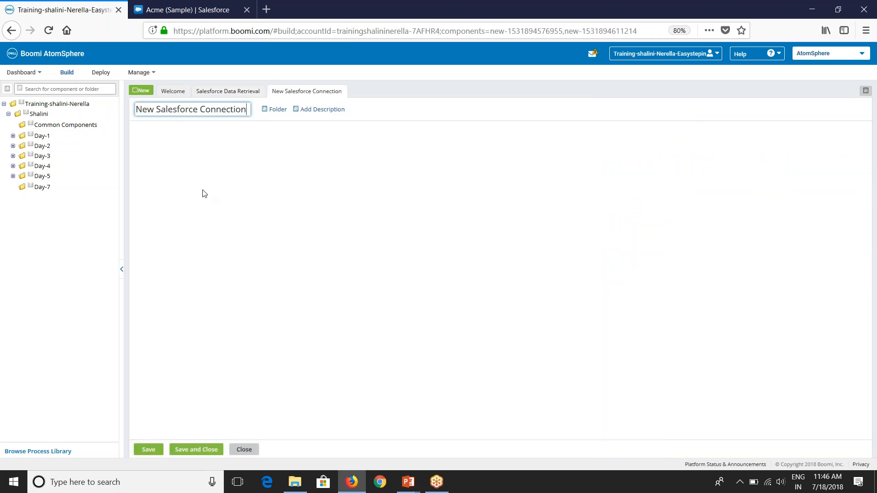
Step: Rename the new connection to 'Salesforce Connection'
drag(153, 110, 131, 108)
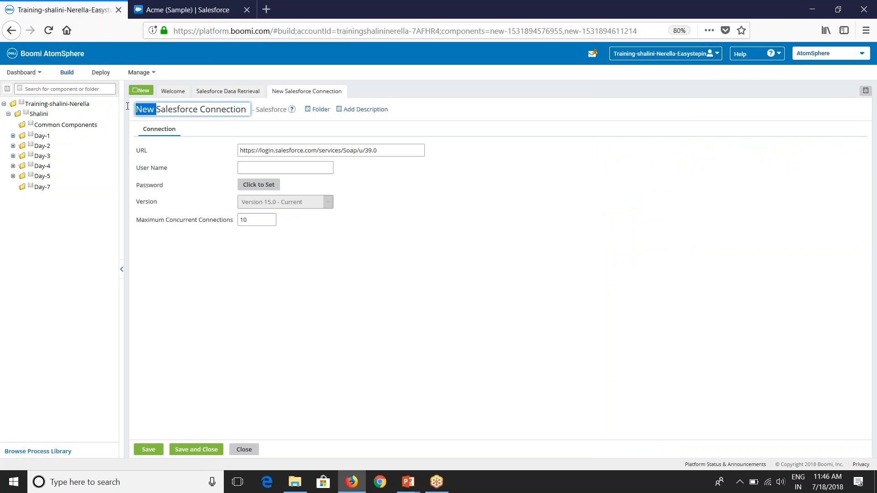
key(BackSpace)
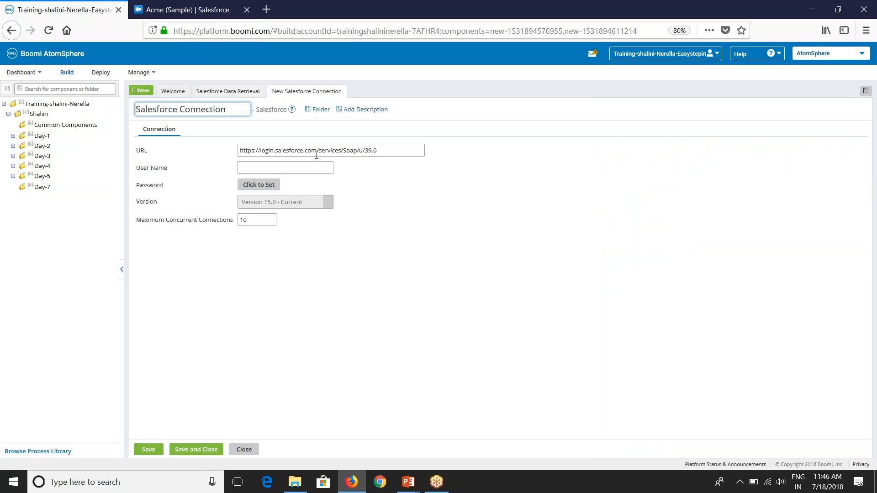
click(366, 173)
Step: Enter the Salesforce user name and password, then save and close the connection
click(255, 166)
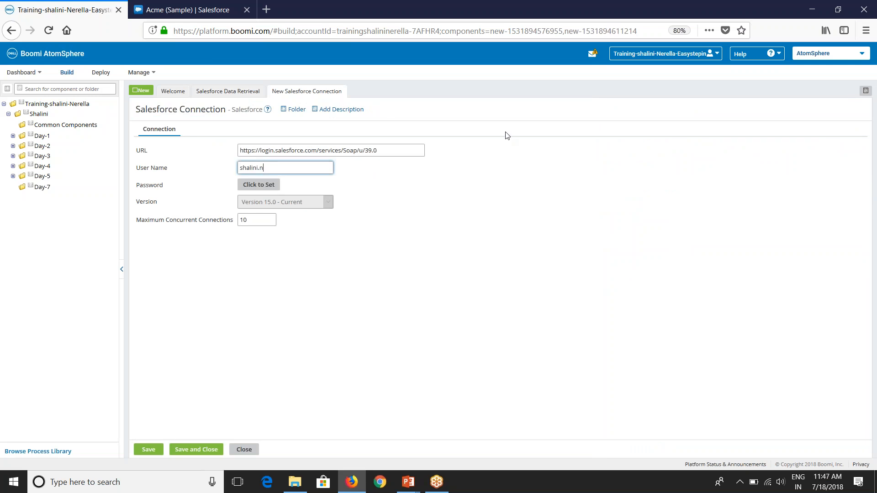
click(258, 186)
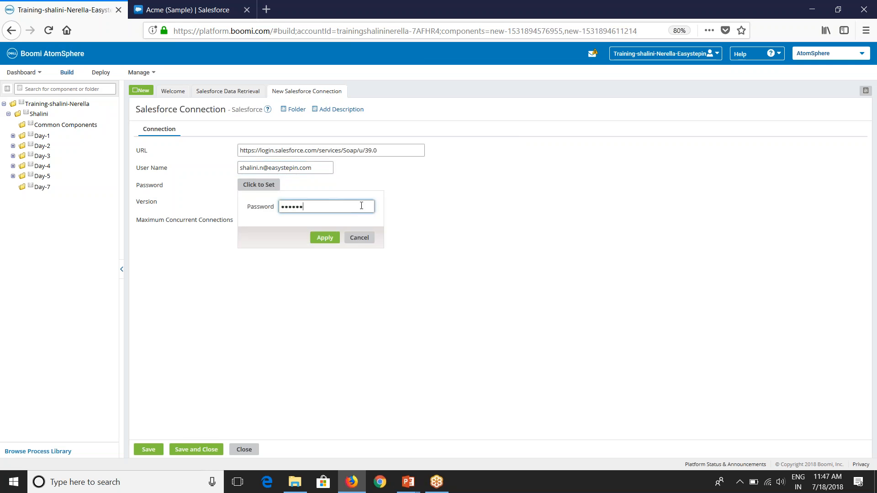
click(325, 238)
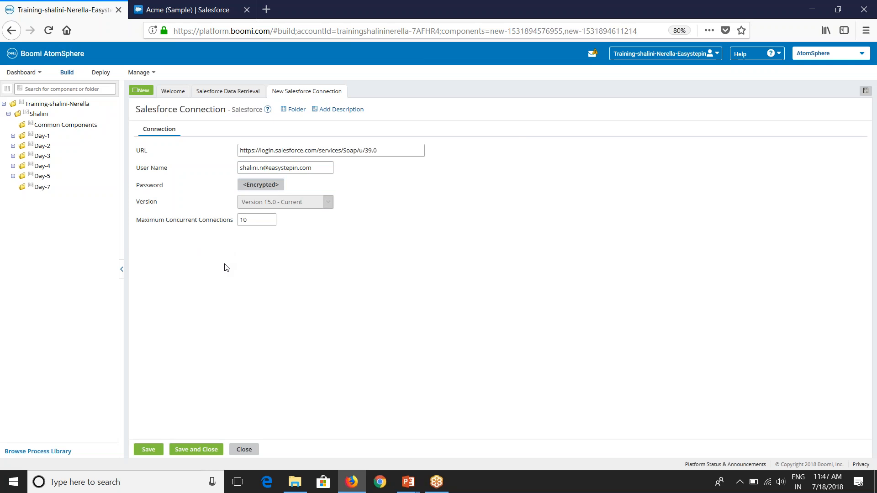
click(209, 450)
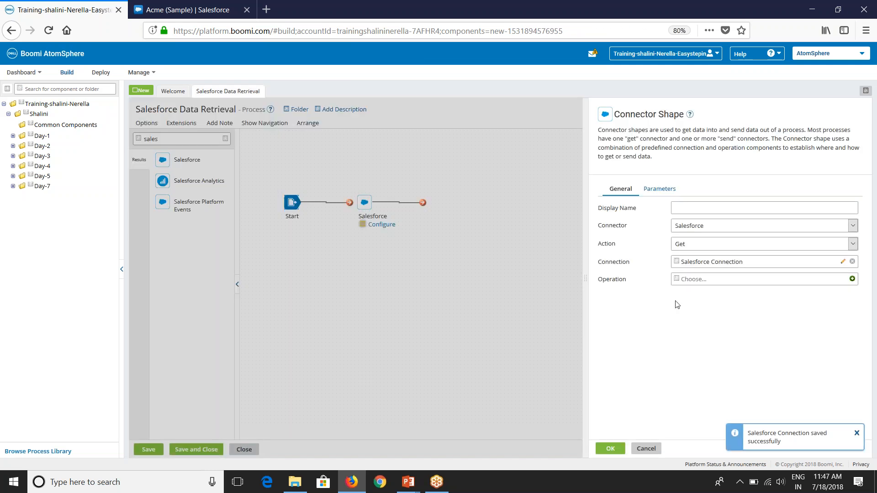
Step: Add a new operation named 'Salesforce Connector Operation' and launch its Import wizard
click(852, 279)
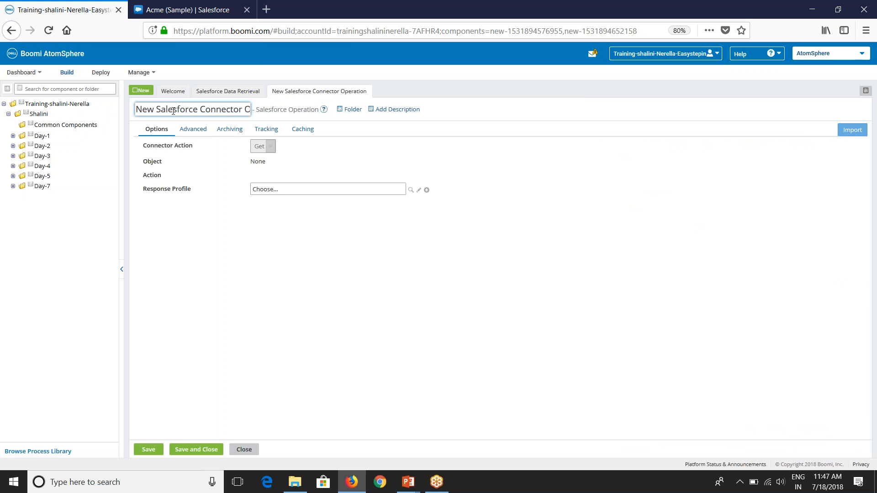
drag(155, 110, 135, 110)
key(BackSpace)
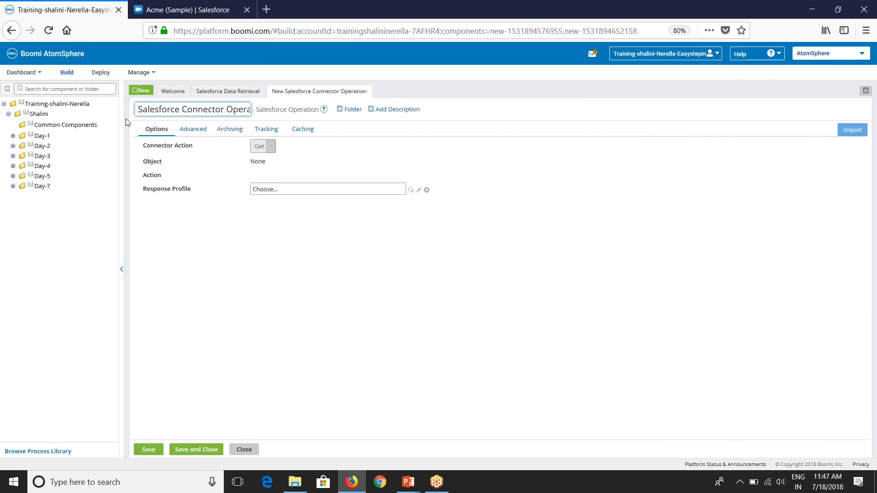
click(250, 283)
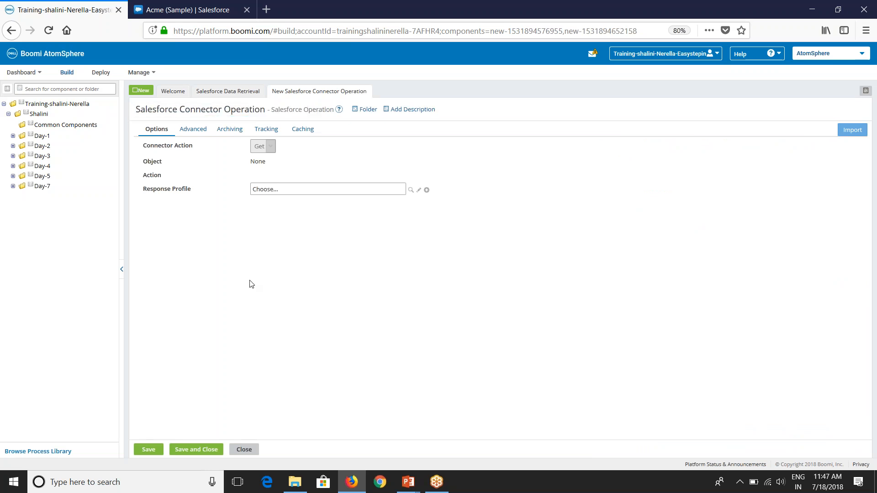
click(853, 131)
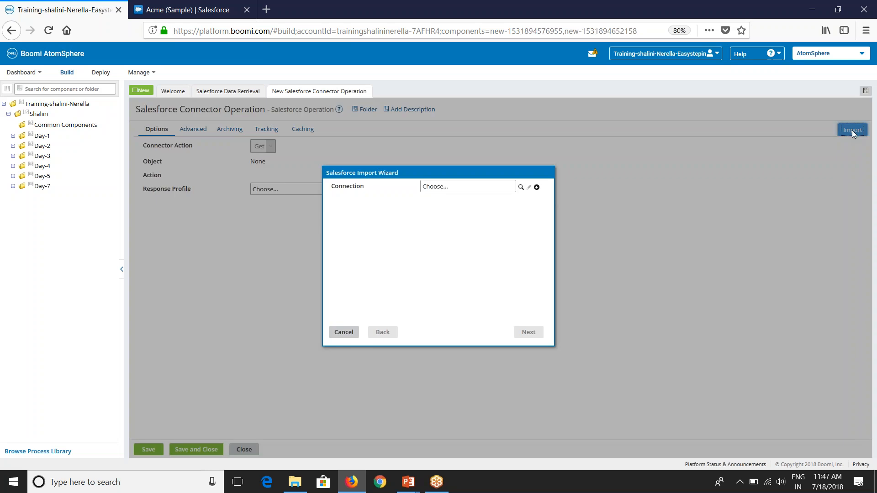
Step: Choose Salesforce Connection from the Day-7 folder in the import wizard and continue
click(520, 187)
click(433, 208)
click(439, 219)
click(488, 228)
click(525, 332)
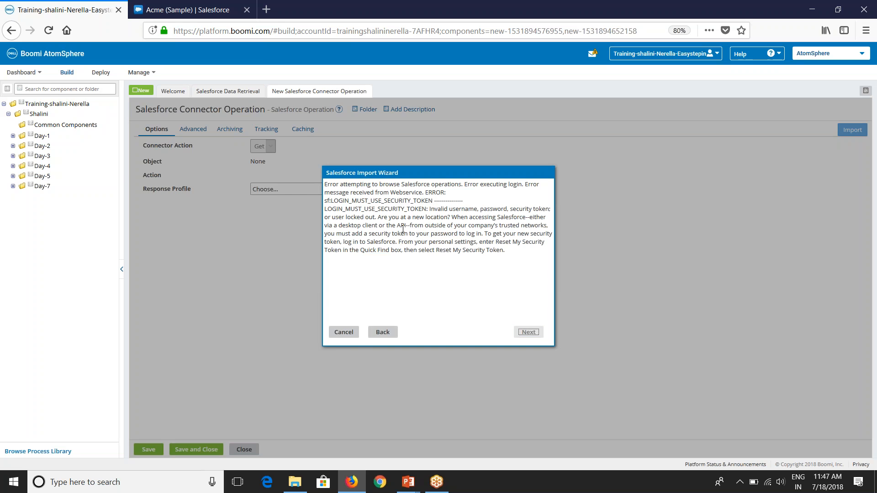
Step: Read the LOGIN_MUST_USE_SECURITY_TOKEN error, then go to the Salesforce tab
drag(328, 185, 513, 188)
drag(334, 201, 433, 202)
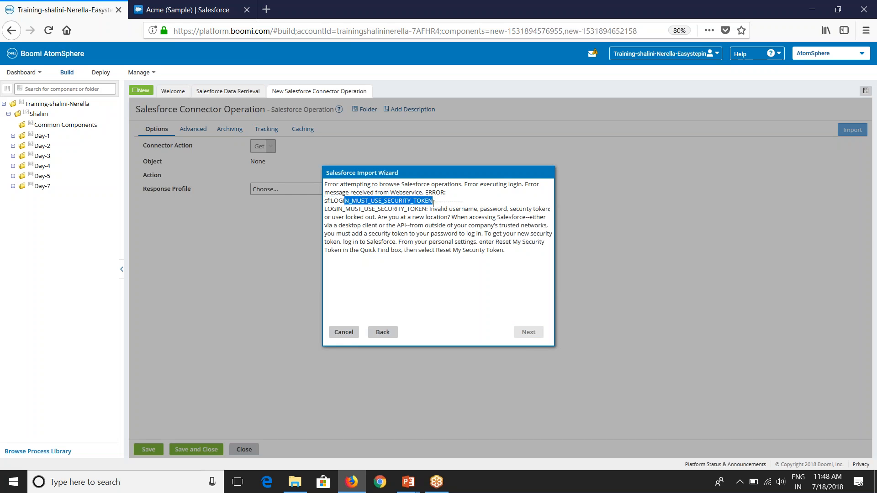
click(439, 248)
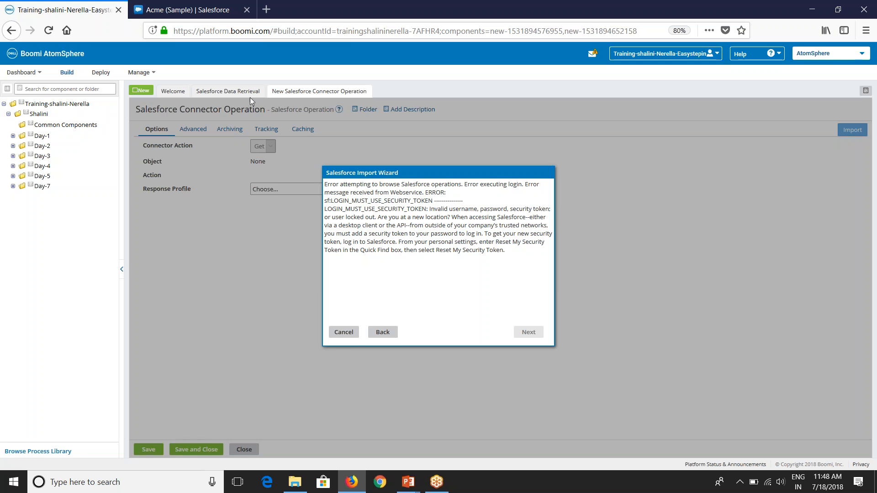
click(201, 14)
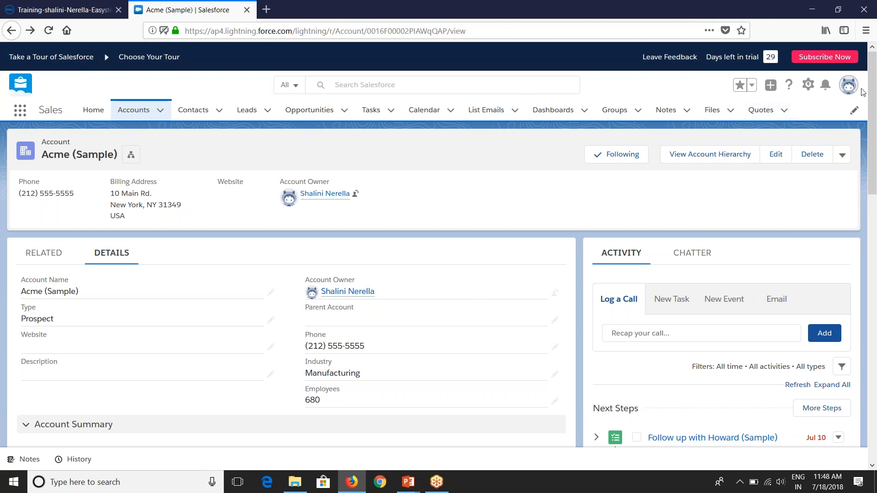
Step: Reset the security token from Settings > Reset My Security Token and read the e-mail confirmation
click(848, 85)
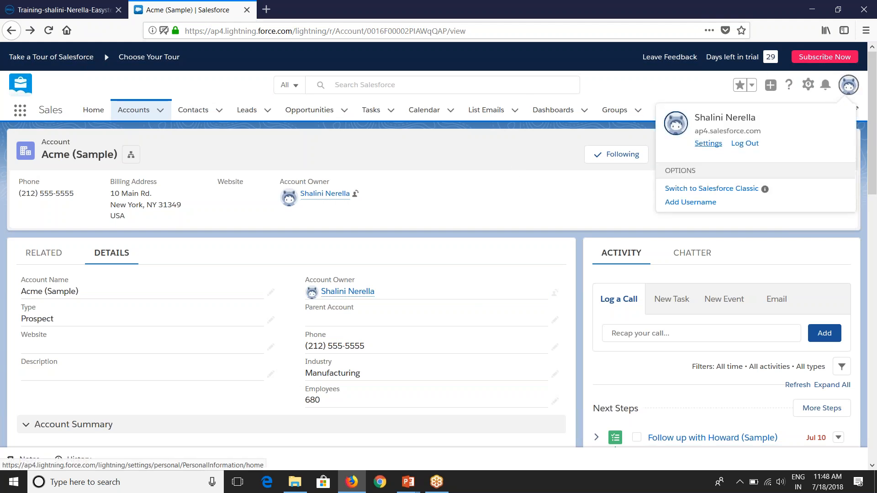
click(708, 143)
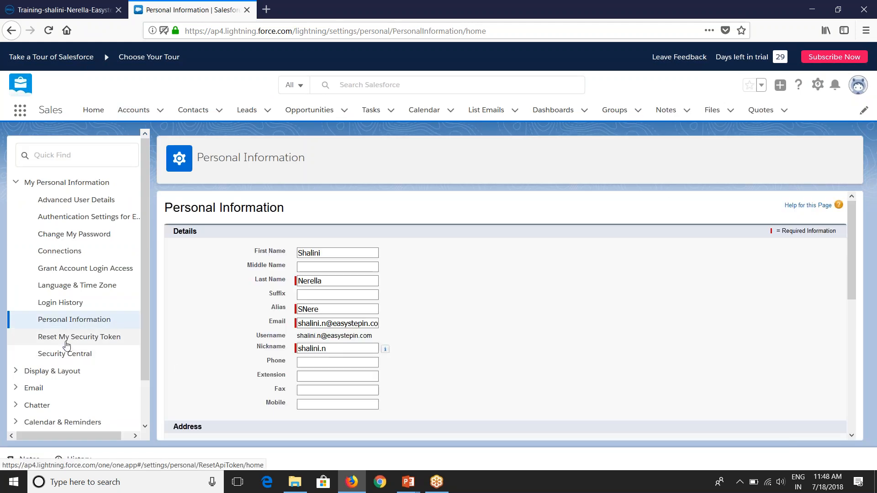
click(75, 344)
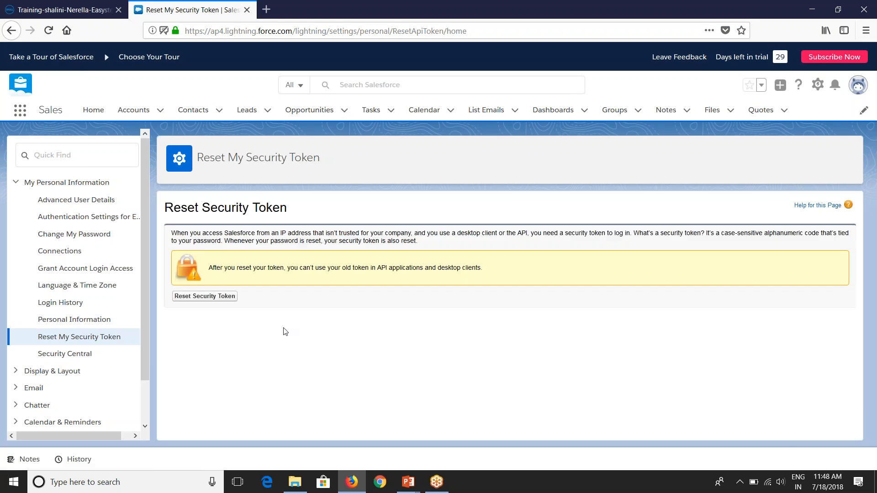
click(224, 298)
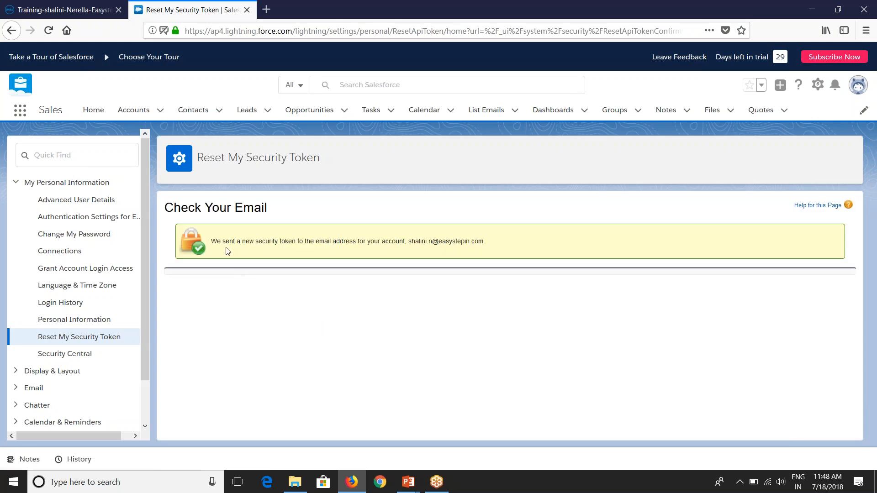
drag(222, 242, 446, 256)
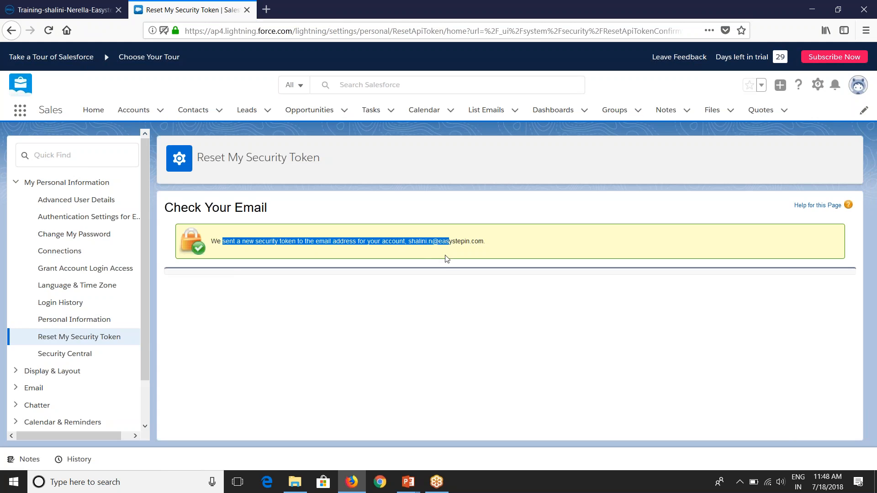
click(351, 314)
Step: Open Gmail in a new tab and select the token in the 'Your new Salesforce security token' email
click(267, 10)
text(gm)
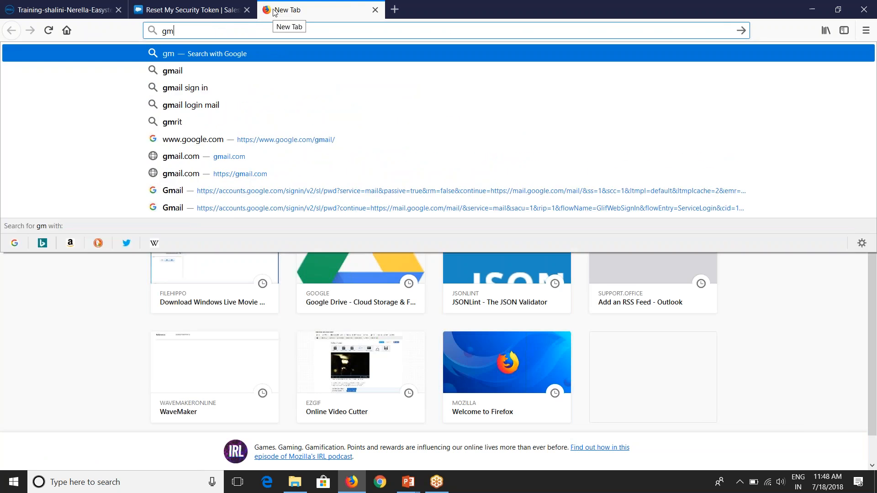
click(290, 140)
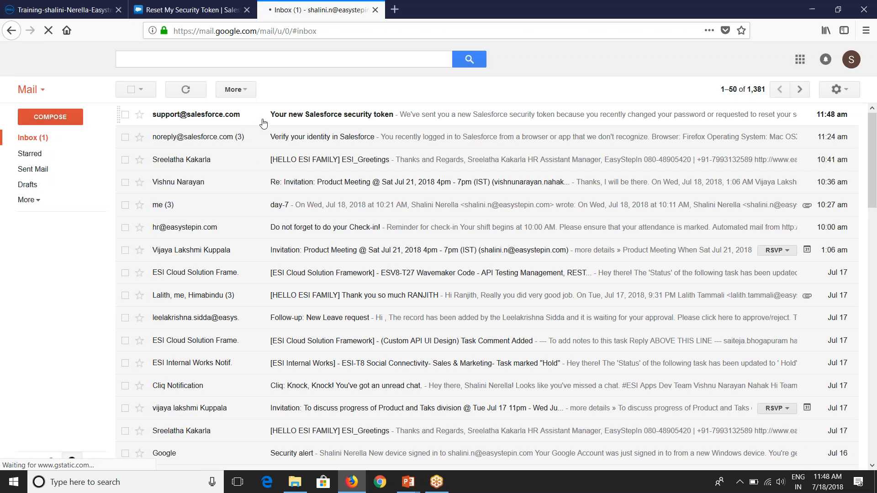
click(262, 114)
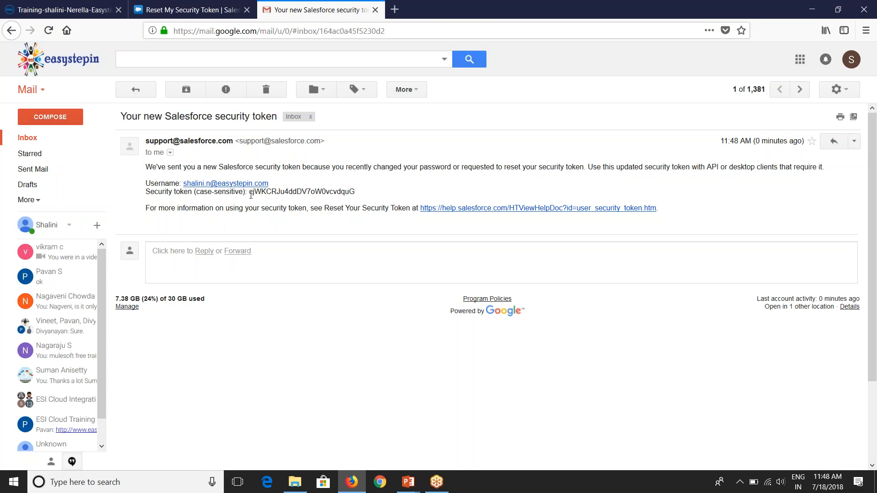
drag(251, 192, 355, 195)
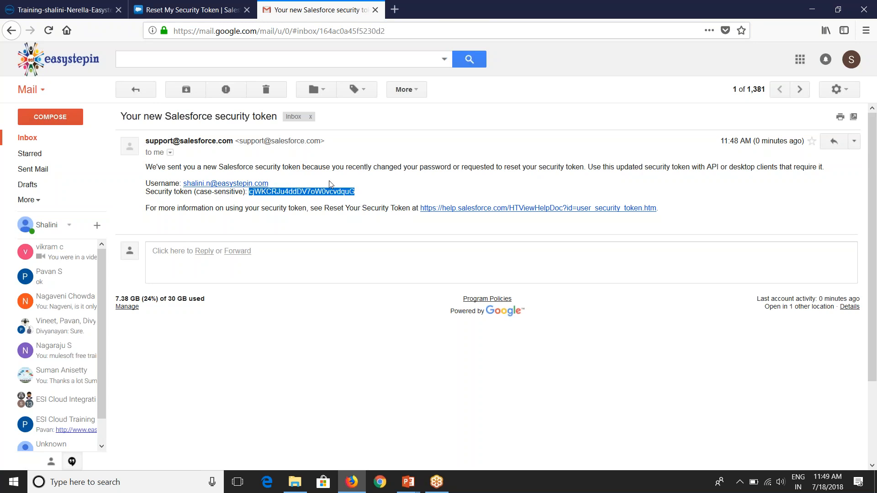
Step: Cancel the failed import wizard and return to the Salesforce Data Retrieval process
click(89, 7)
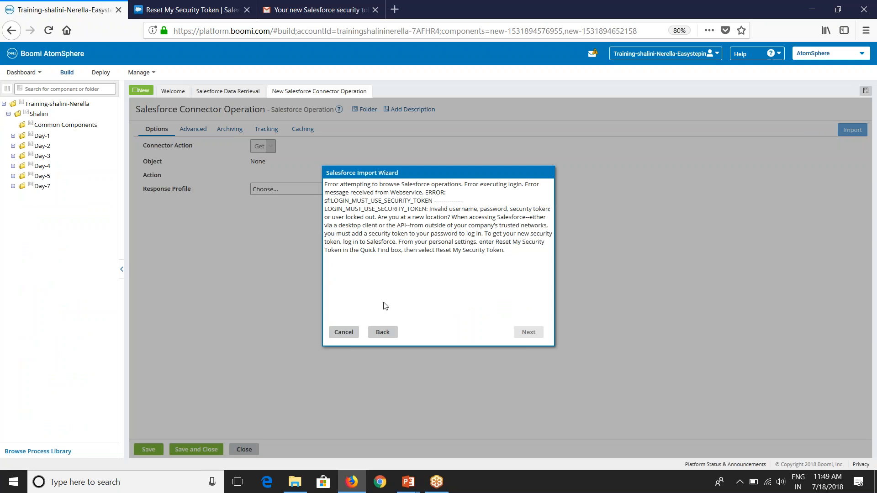
click(343, 332)
click(245, 91)
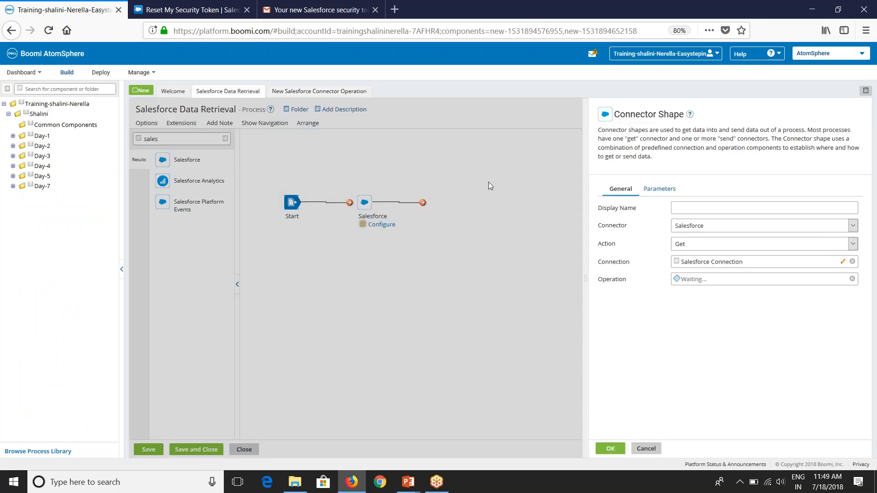
Step: Append the security token to the Salesforce Connection password, save it, and confirm the connector settings
click(843, 261)
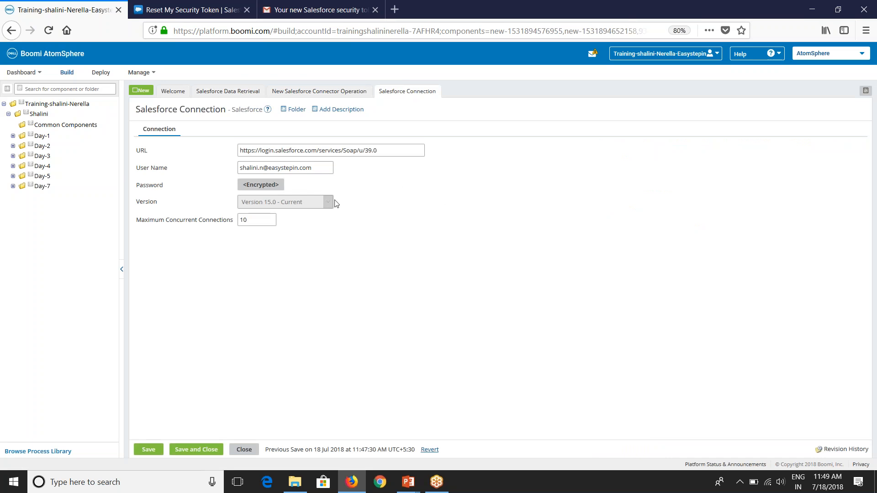
click(278, 185)
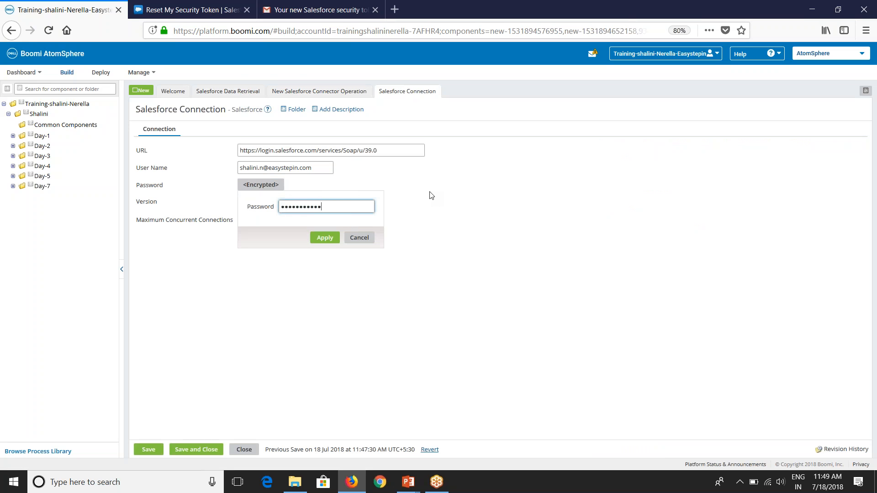
key(ctrl+v)
click(325, 238)
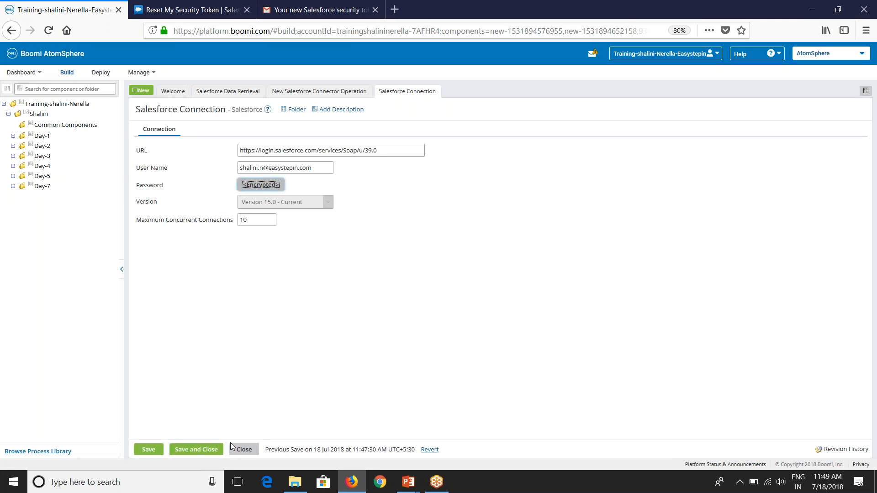
click(204, 451)
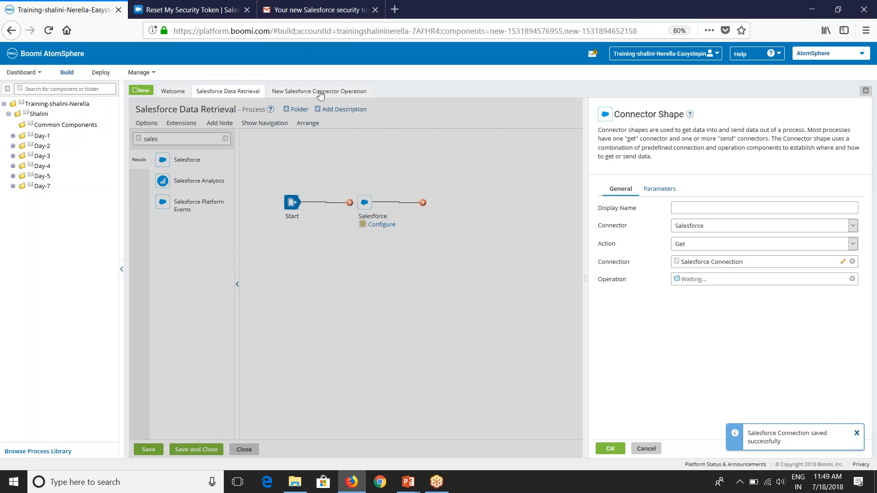
click(610, 449)
Step: Reopen the import wizard and choose Salesforce Connection from the Day-7 folder
click(327, 93)
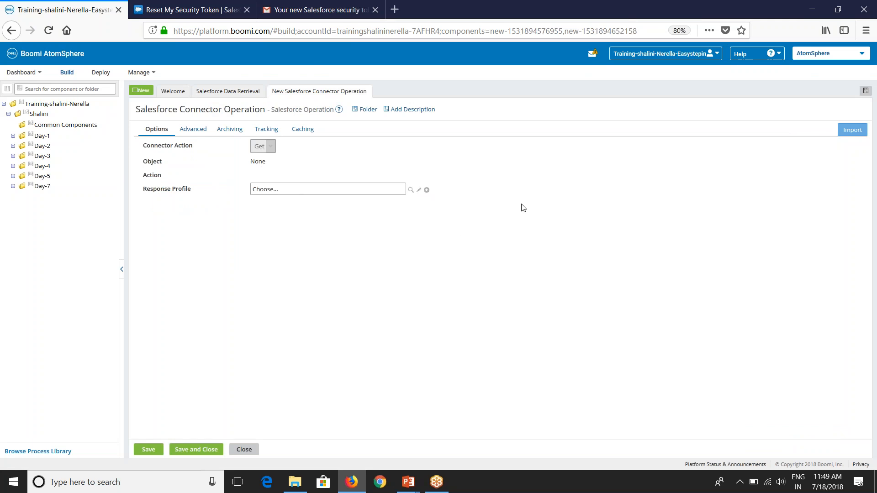
click(853, 130)
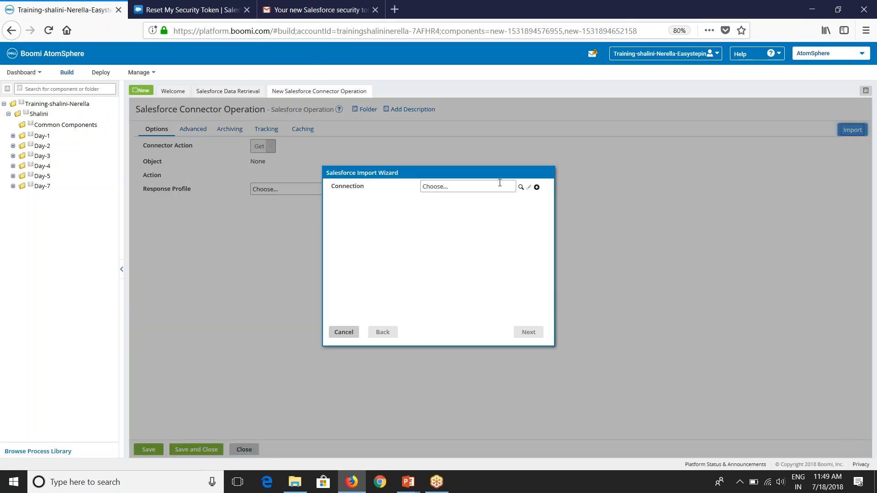
click(521, 187)
click(433, 208)
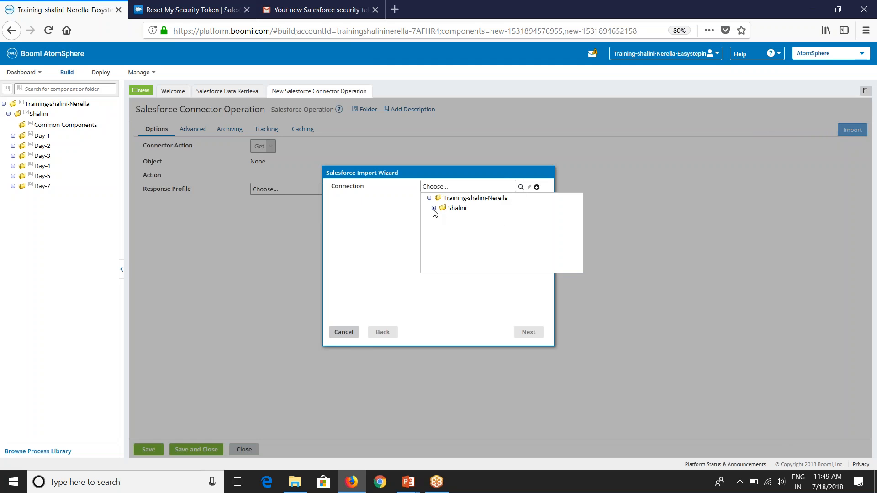
click(438, 218)
click(473, 229)
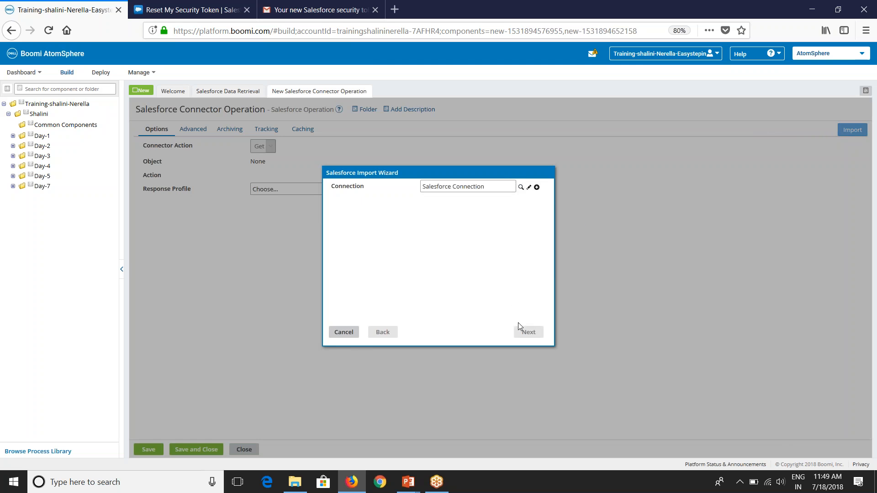
click(527, 332)
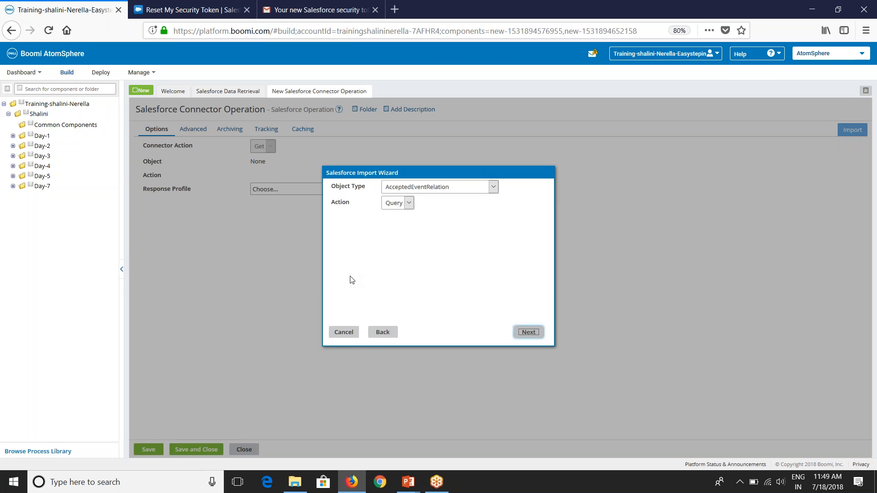
Step: Set the Object Type to Account and keep Query as the Action
click(430, 187)
scroll(426, 376, down, 15)
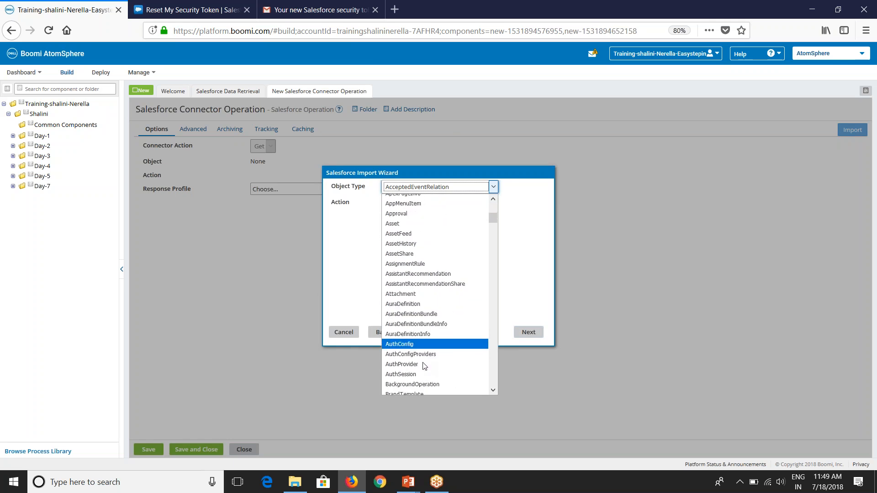
scroll(427, 378, down, 20)
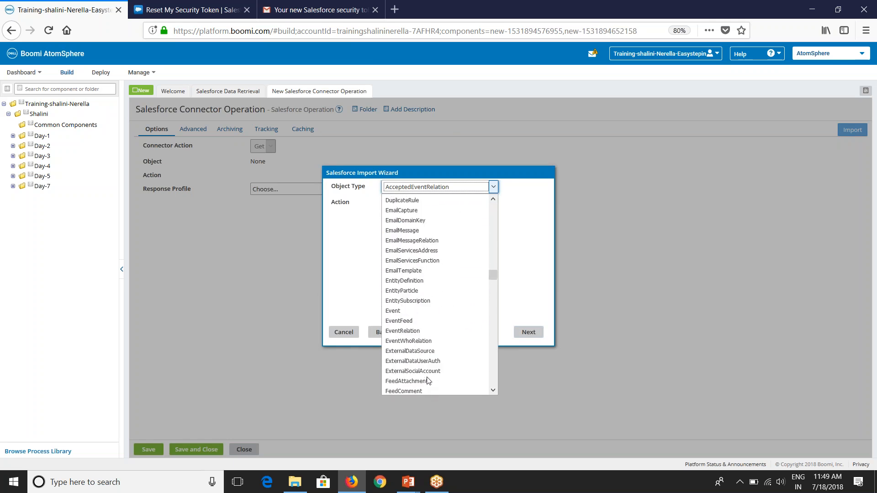
drag(493, 307, 499, 206)
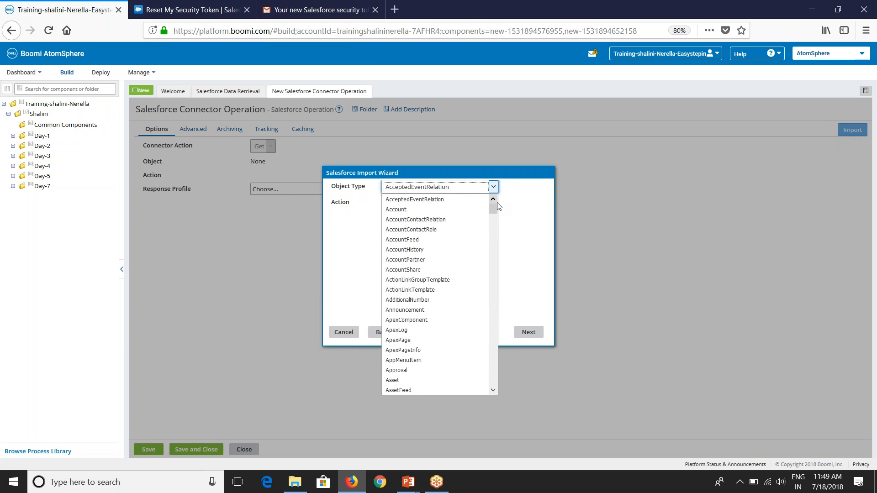
click(396, 210)
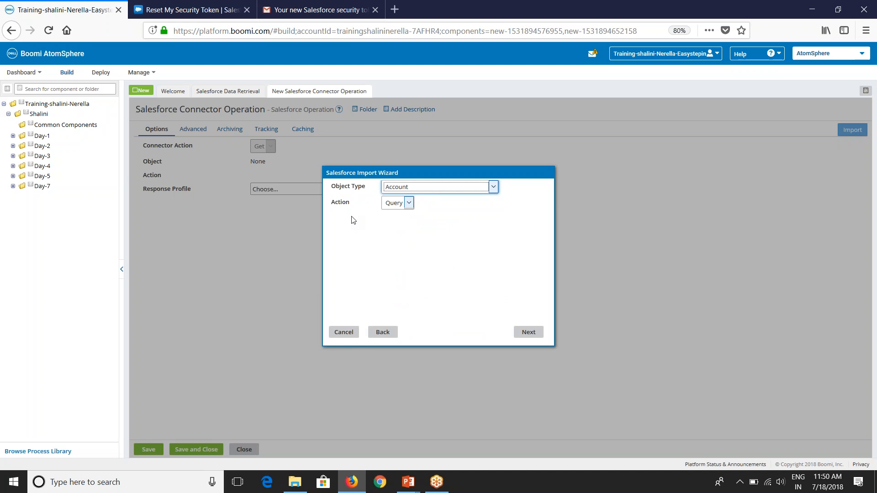
click(386, 208)
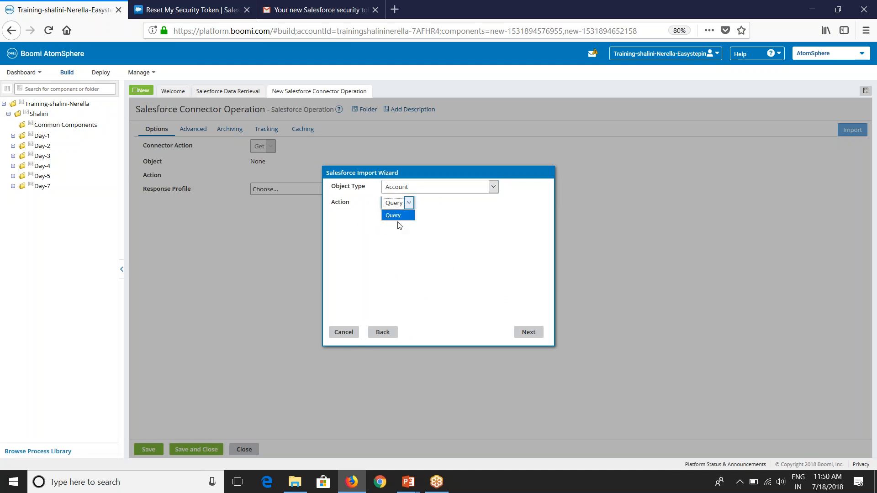
click(396, 254)
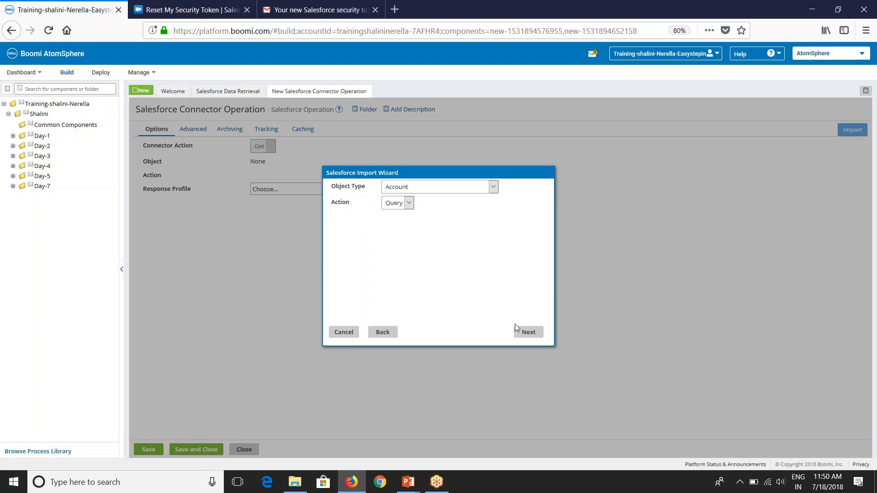
Step: Review the Account child and parent objects, then load and finish the Account query operation
click(530, 333)
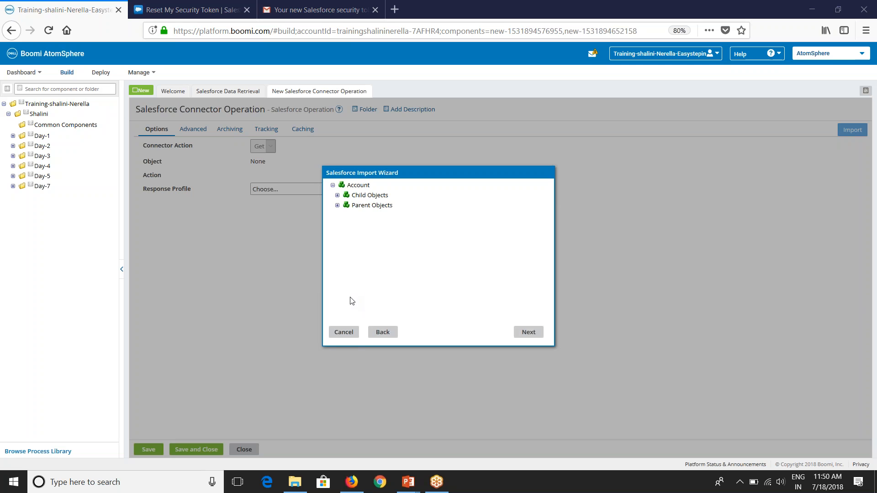
click(337, 195)
scroll(354, 256, down, 5)
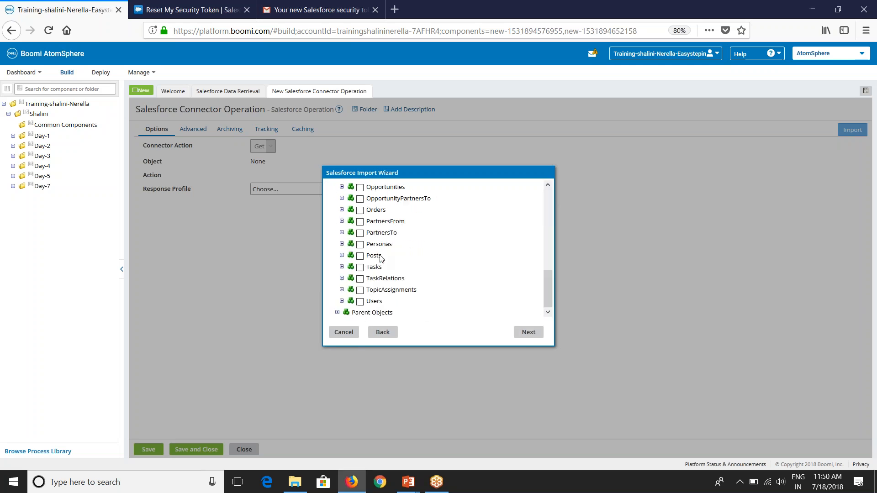
click(337, 312)
scroll(389, 288, down, 2)
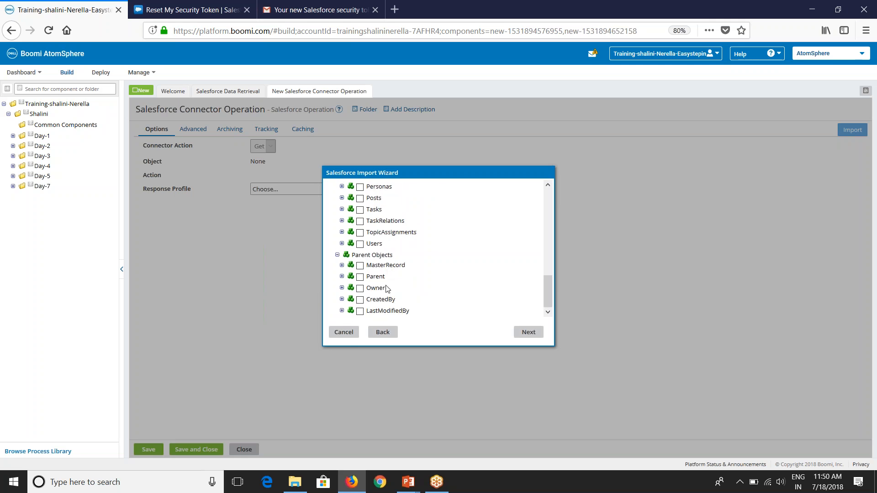
scroll(386, 289, up, 8)
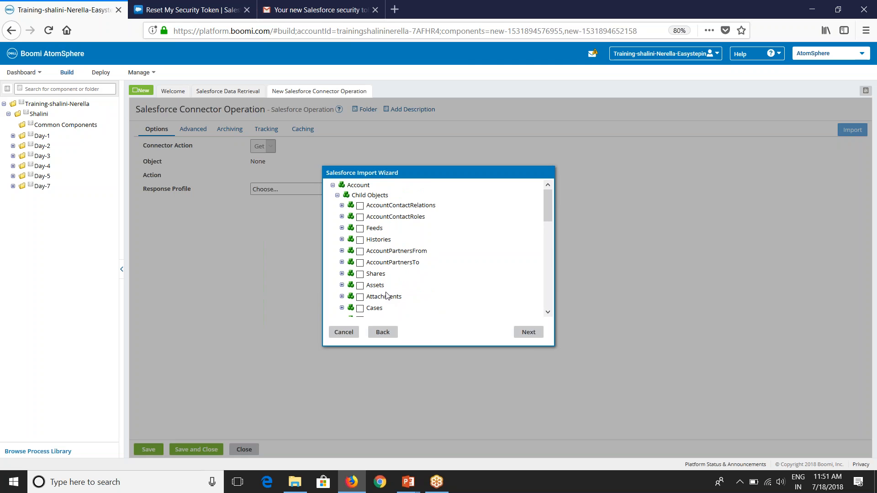
click(528, 333)
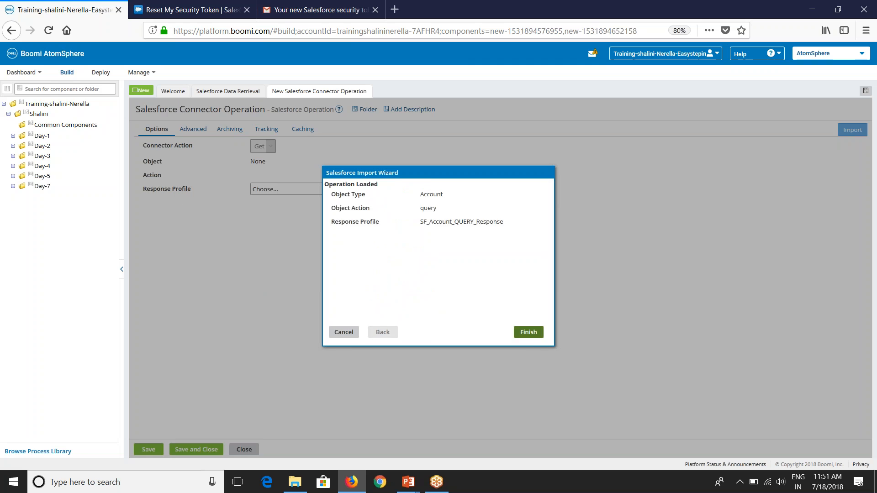
click(528, 332)
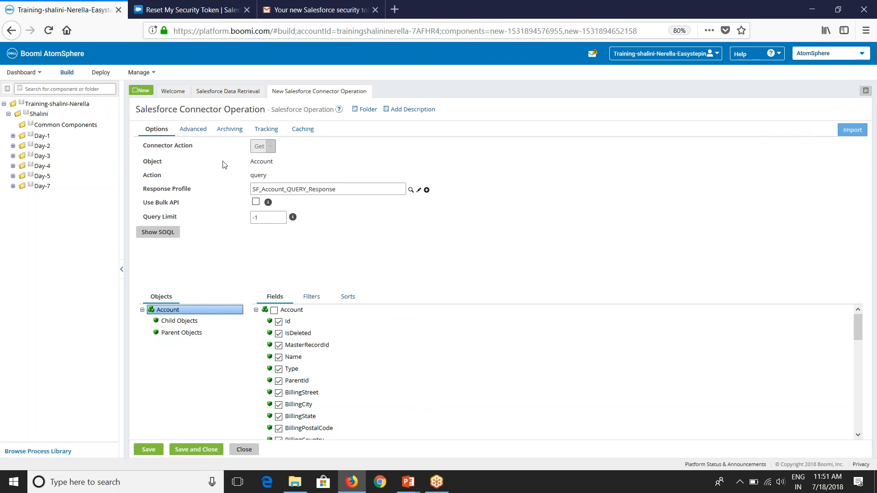
Step: Review the Account data elements in the SF_Account_QUERY_Response profile, then close it
triple_click(254, 177)
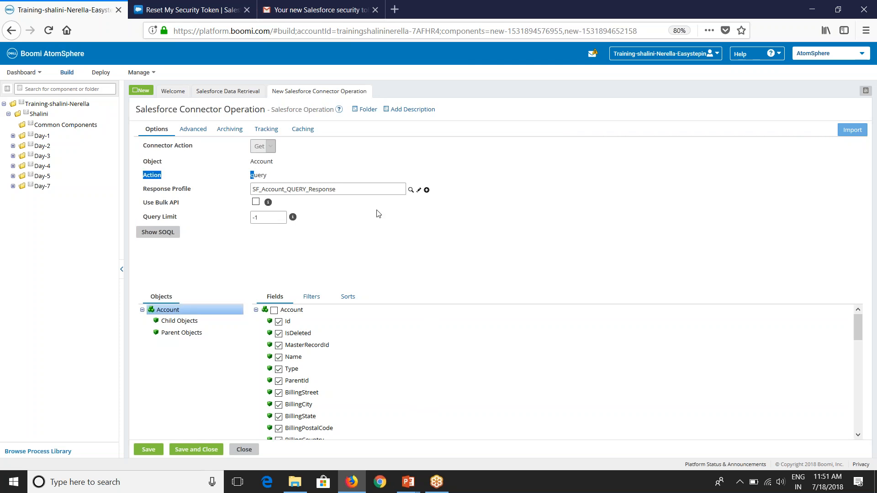
click(370, 224)
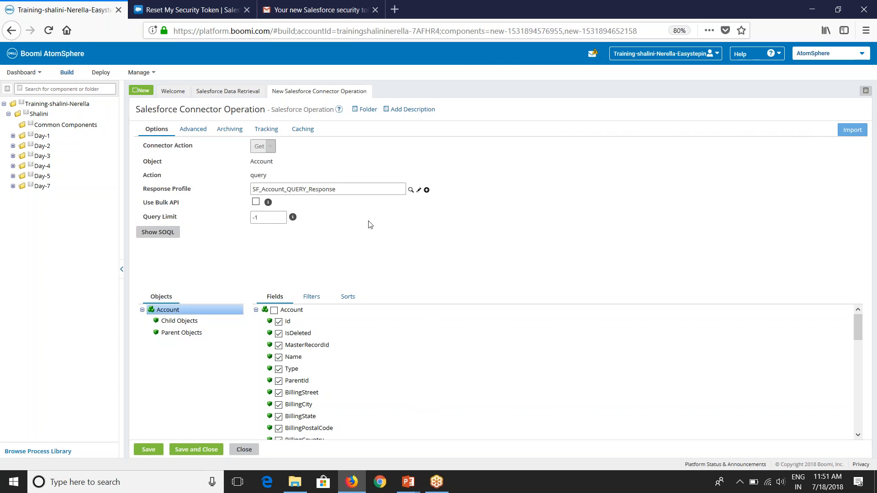
click(417, 194)
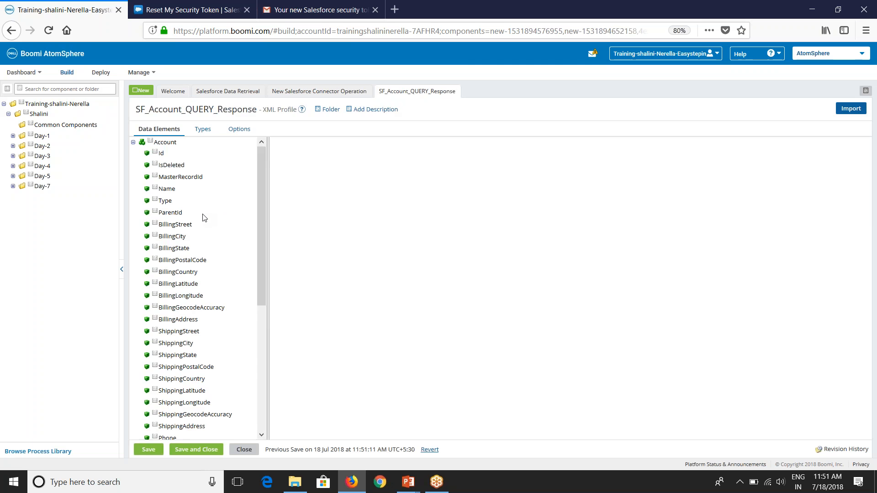
scroll(192, 224, down, 8)
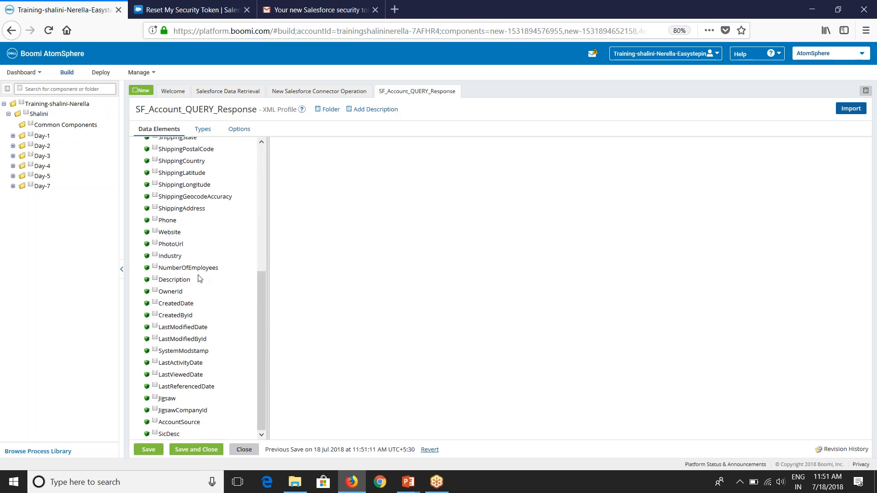
scroll(201, 277, up, 8)
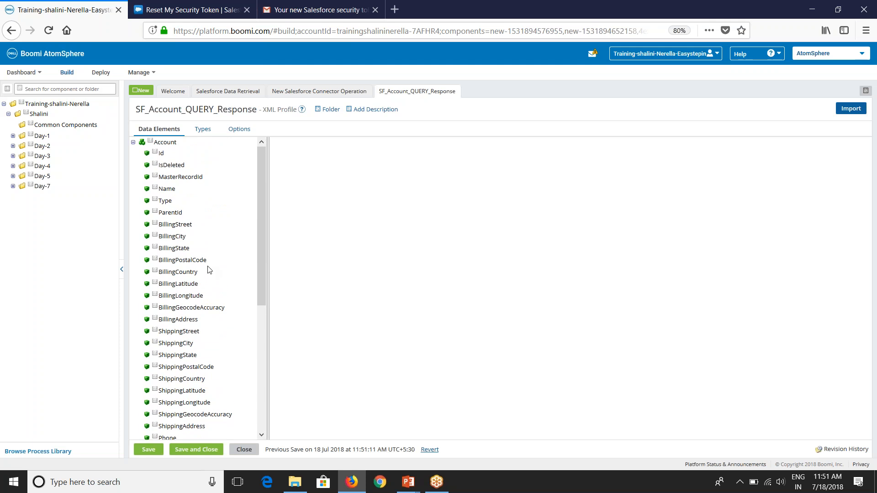
click(244, 447)
Step: Discard the profile changes and check that the Query Limit is -1
click(464, 99)
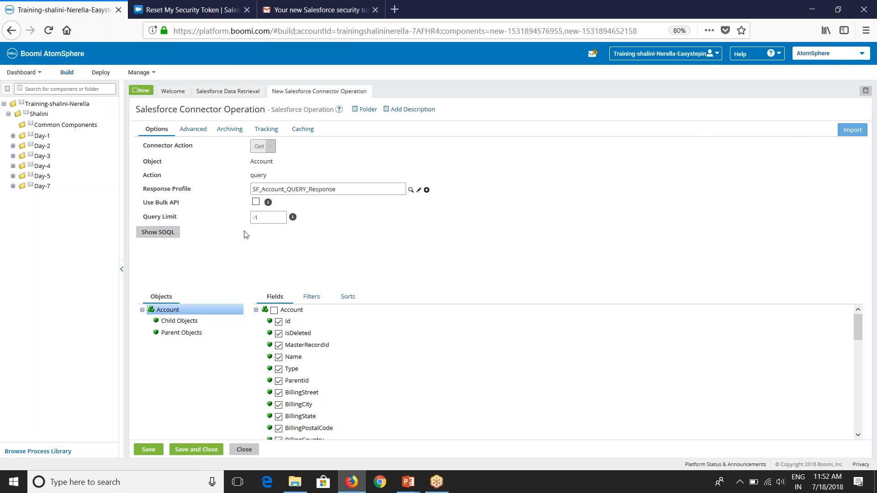
drag(261, 218, 253, 219)
click(261, 217)
drag(261, 217, 245, 222)
Step: Keep Query Limit at -1 and preview the generated SOQL query for Account, then close it
click(266, 255)
click(166, 236)
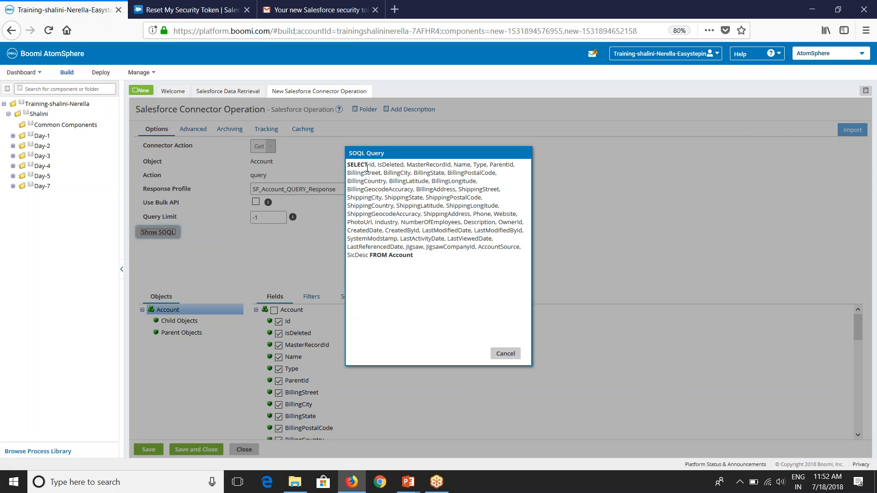
click(349, 167)
drag(349, 168, 421, 259)
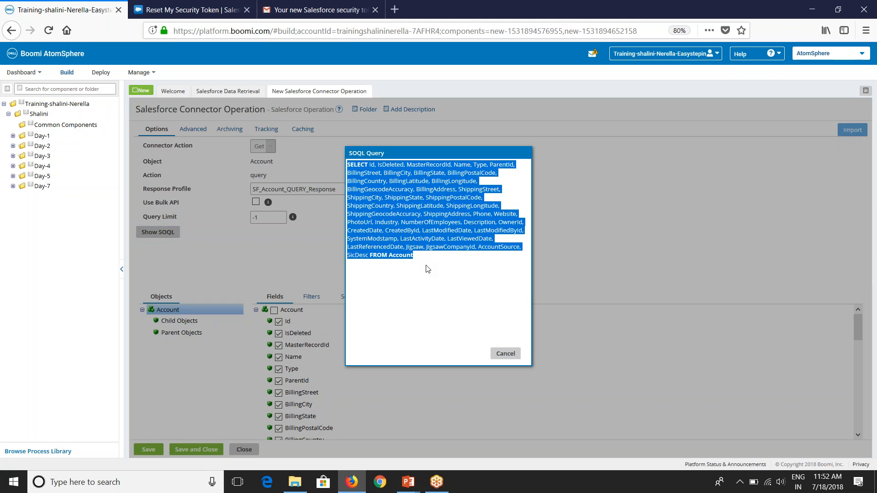
click(504, 353)
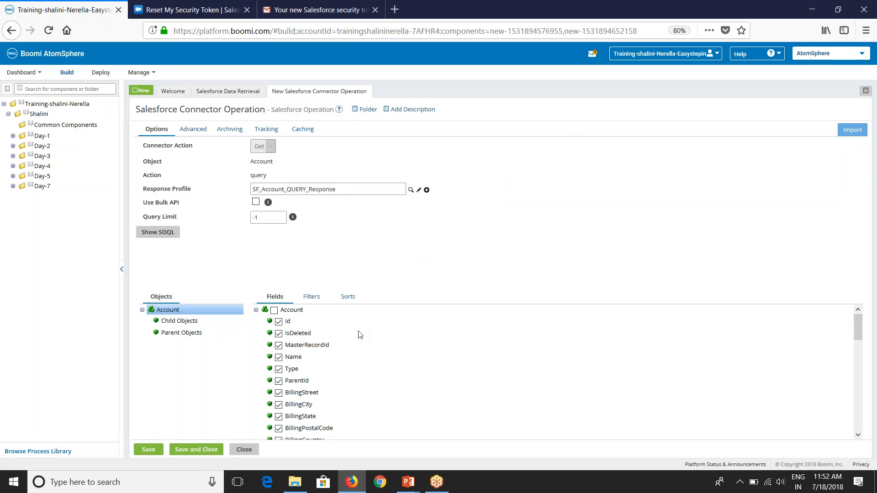
Step: Check Name, Type, BillingStreet, ShippingStreet, Phone, Industry and LastModifiedDate, then save the operation
click(279, 357)
click(279, 370)
scroll(279, 384, down, 1)
click(276, 346)
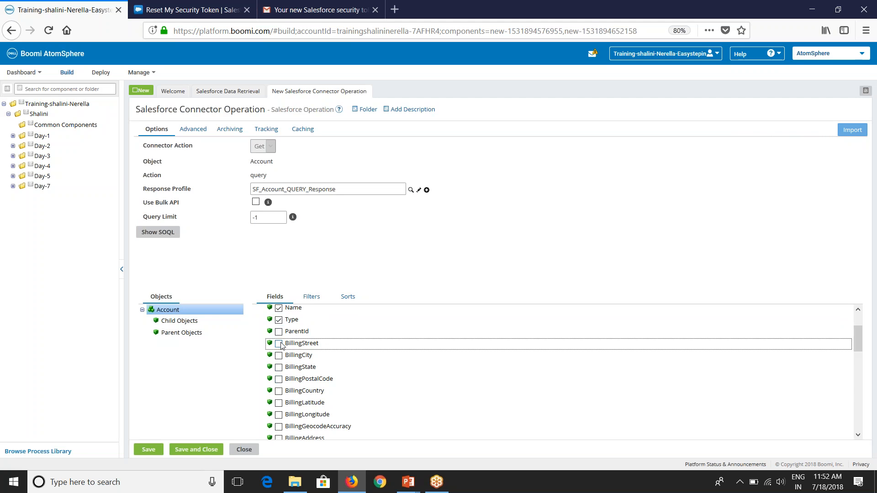
scroll(281, 346, down, 4)
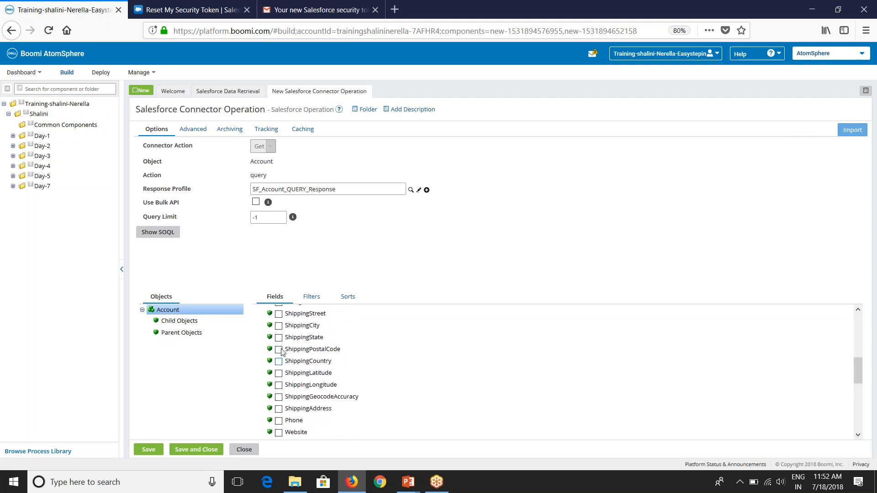
scroll(280, 353, up, 2)
scroll(282, 352, down, 6)
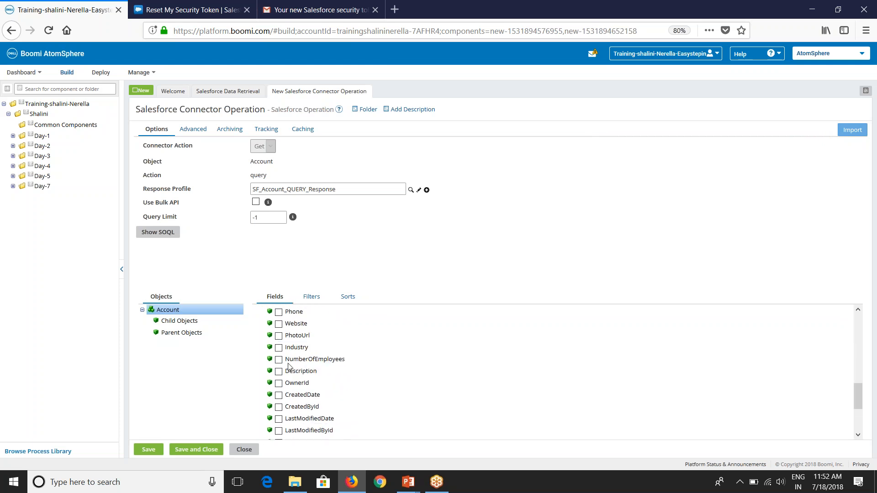
scroll(283, 346, up, 2)
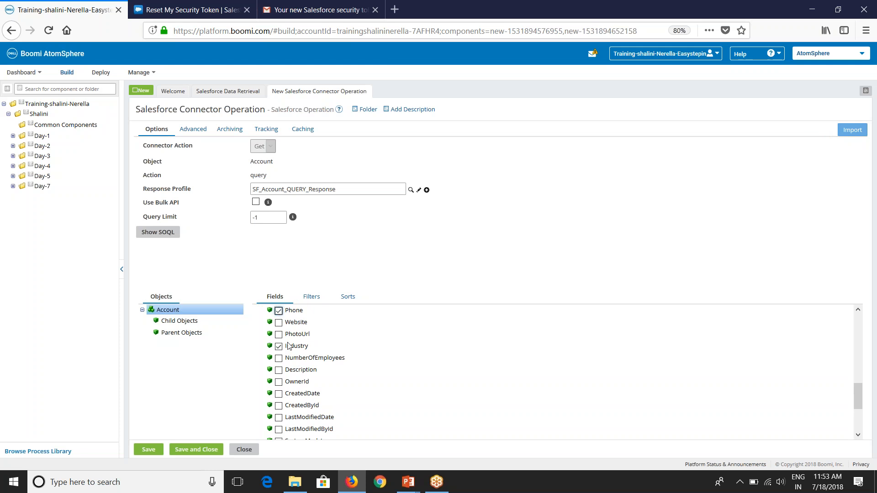
scroll(291, 386, down, 2)
scroll(280, 361, down, 2)
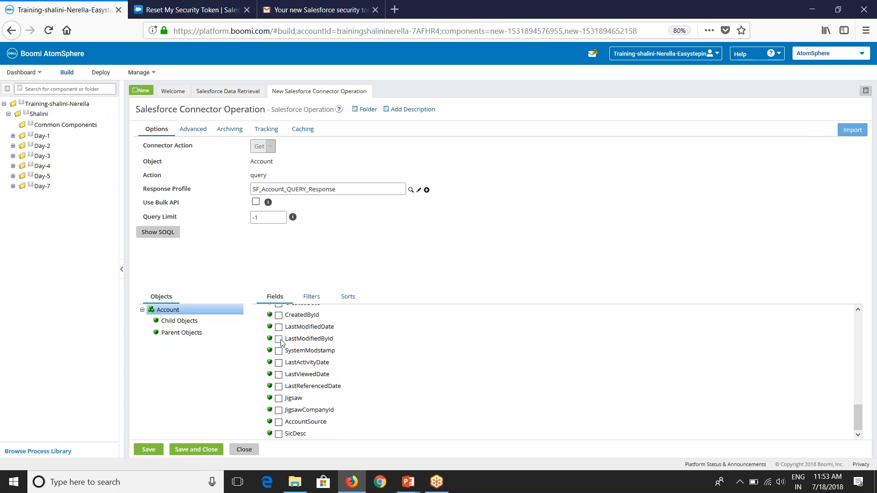
click(280, 328)
scroll(289, 389, up, 5)
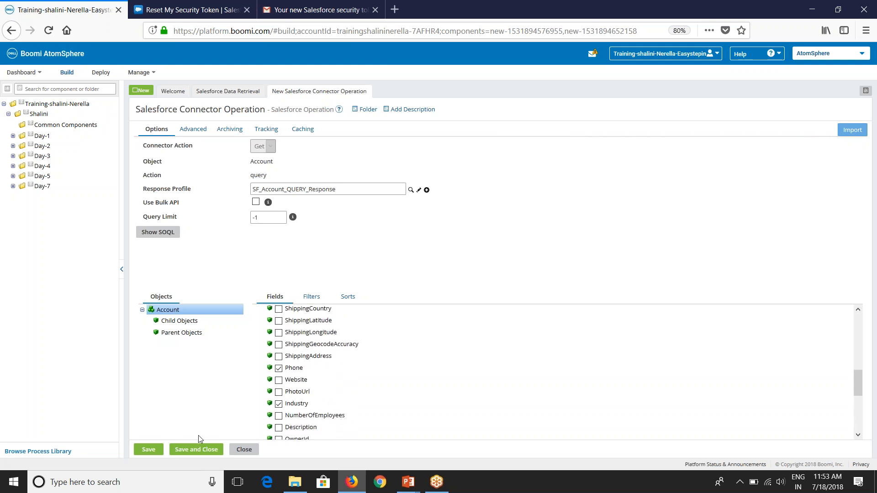
click(148, 453)
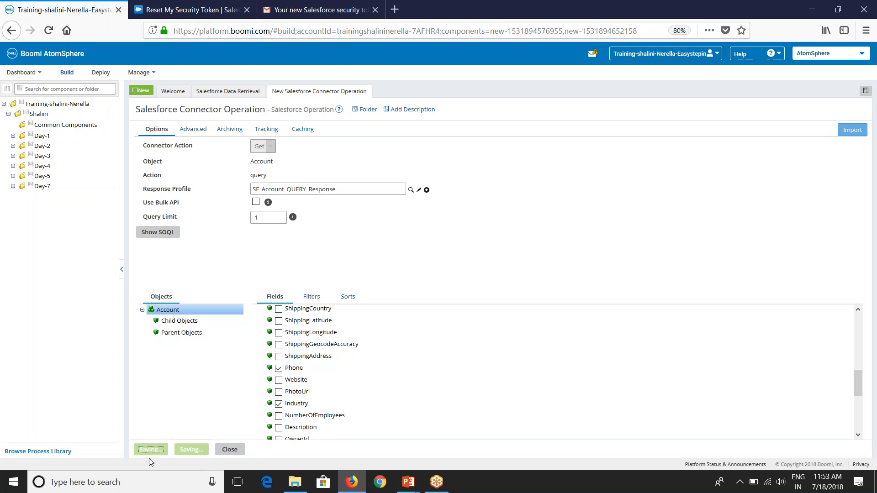
Step: Verify the updated SOQL query selects the chosen Account fields
click(164, 233)
drag(461, 181, 336, 161)
click(391, 188)
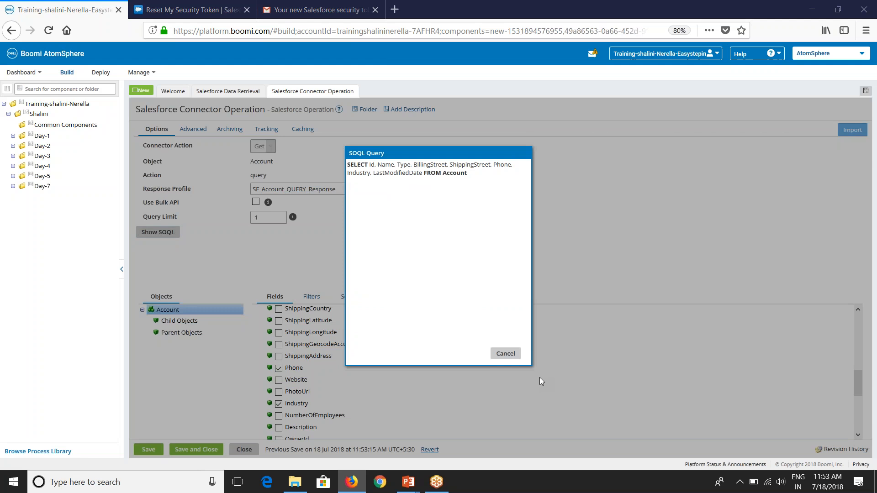
click(505, 354)
click(308, 298)
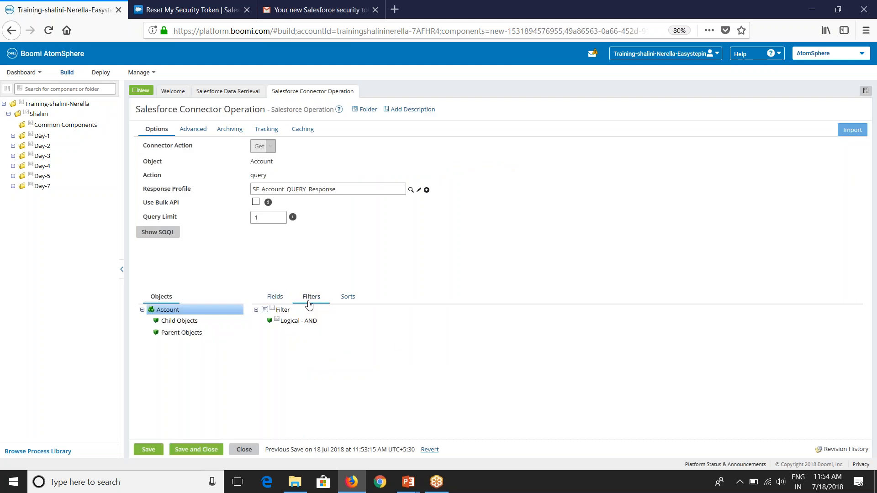
Step: Add an Expression filter to the AND group using the LastModifiedDate field
click(274, 322)
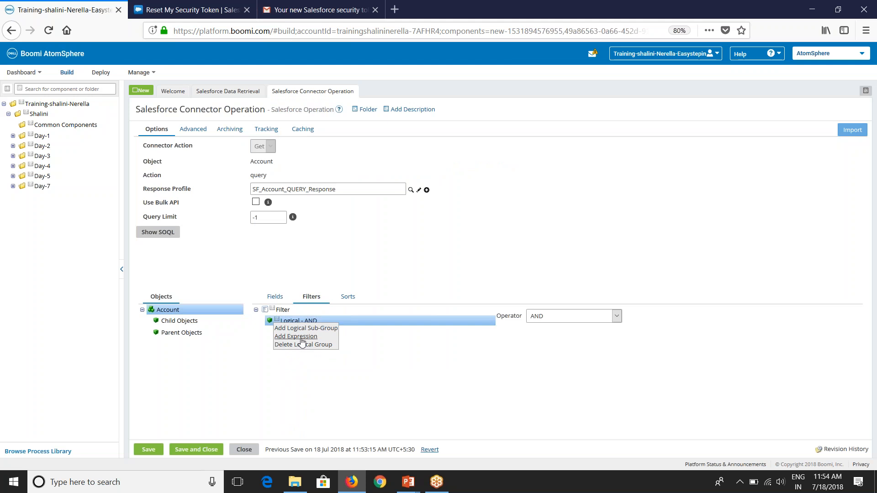
click(303, 336)
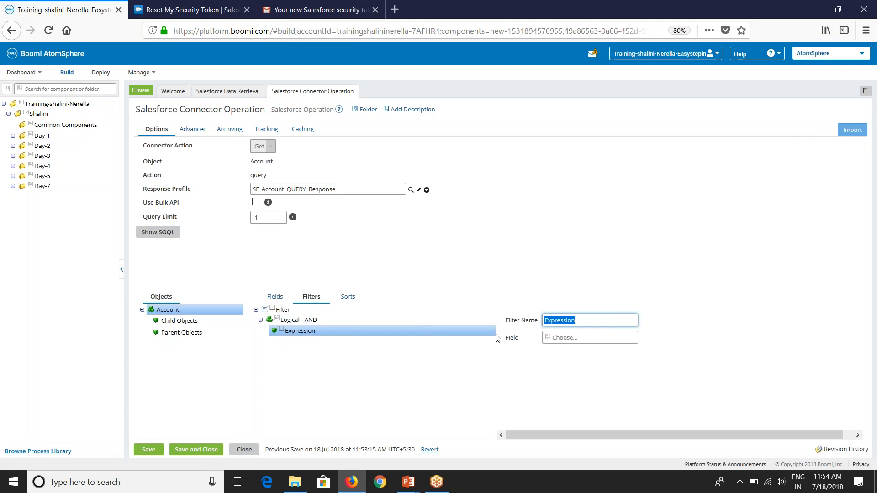
click(547, 338)
scroll(588, 425, down, 3)
scroll(588, 428, down, 5)
scroll(590, 375, up, 2)
click(590, 372)
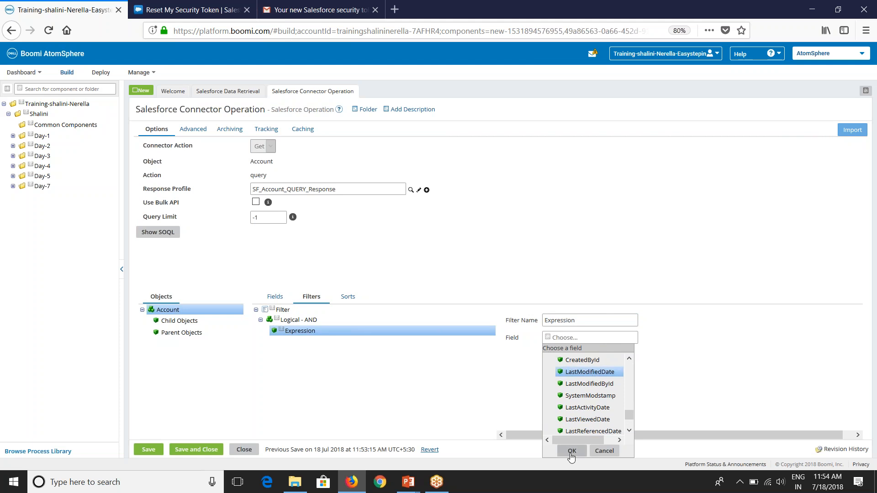
click(604, 451)
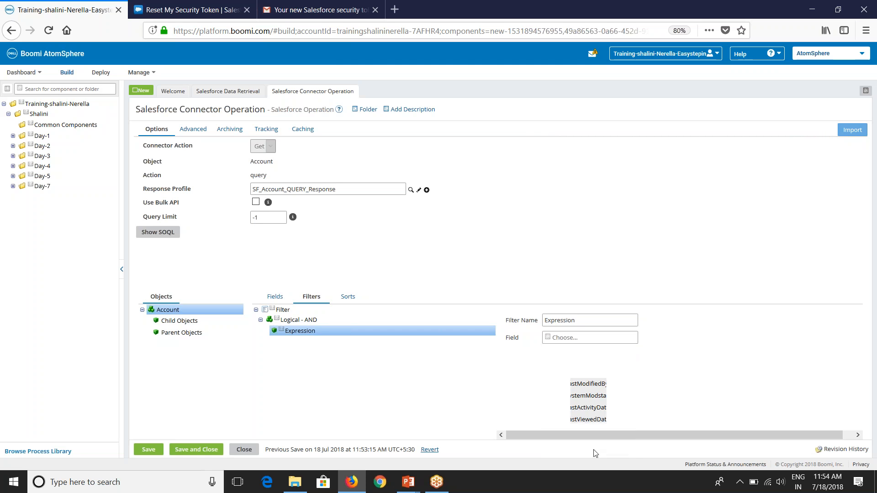
Step: Delete the unfinished Expression filter and show the query's Sorts settings
right_click(282, 335)
click(297, 351)
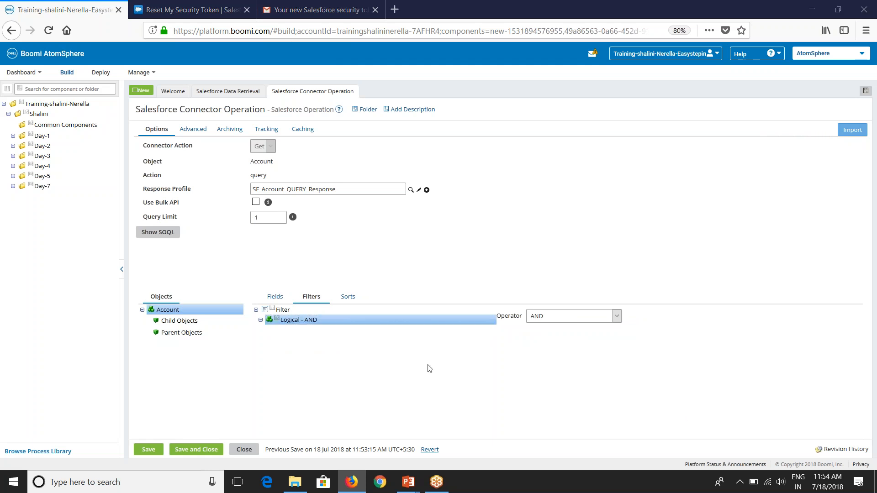
click(348, 298)
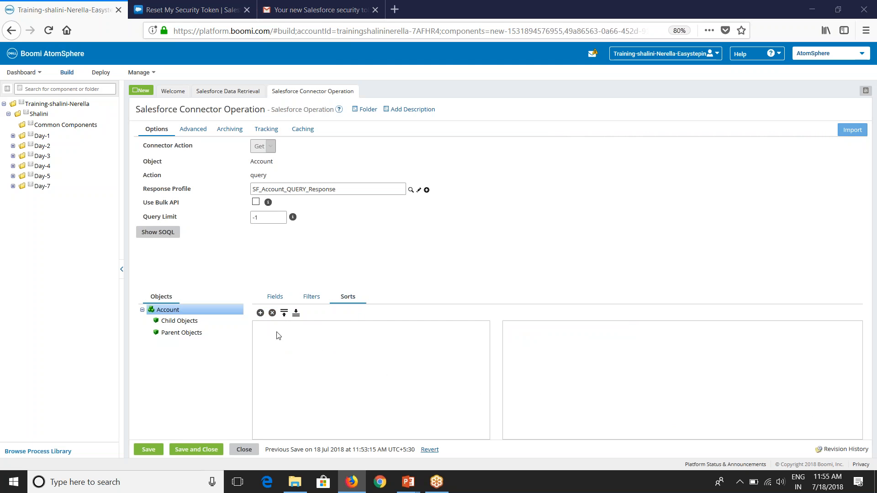
Step: Add and remove an empty sort, then enable Use Custom Soql in the Advanced settings
click(260, 313)
click(557, 338)
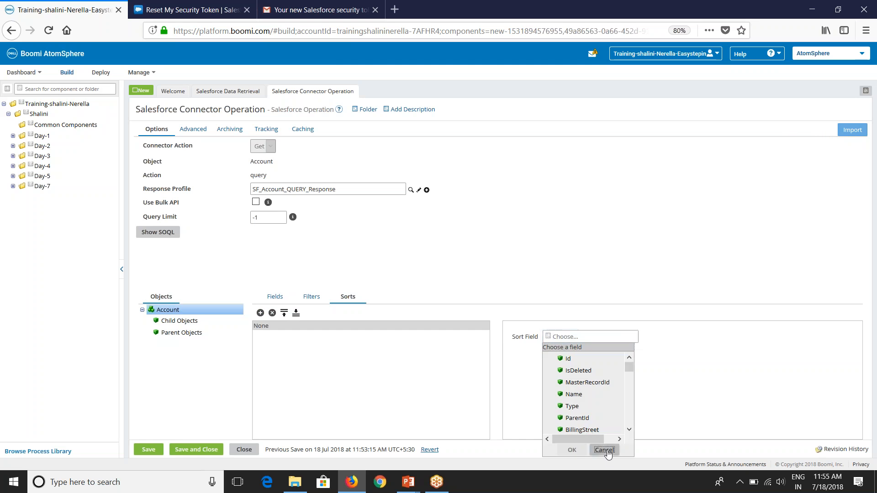
click(605, 450)
click(272, 314)
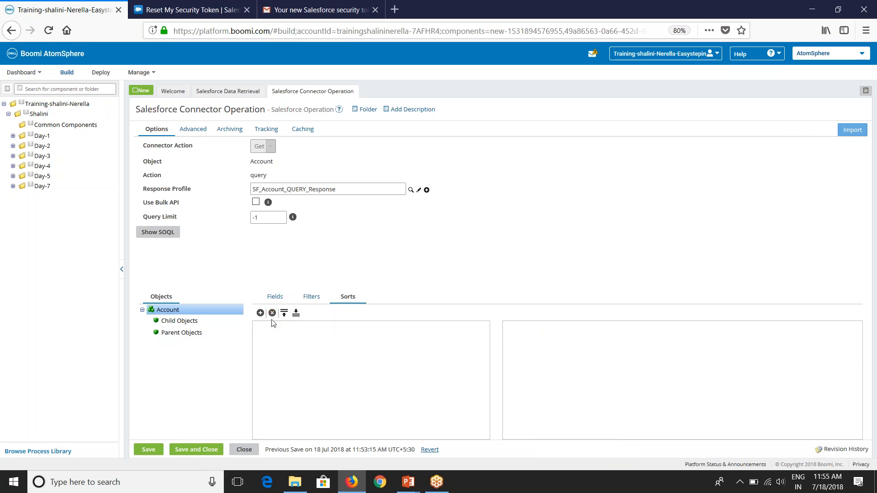
click(194, 130)
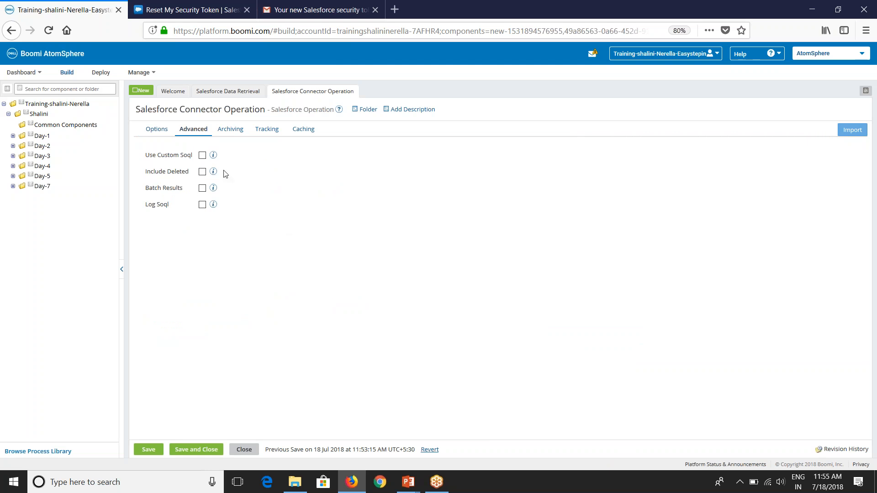
click(202, 156)
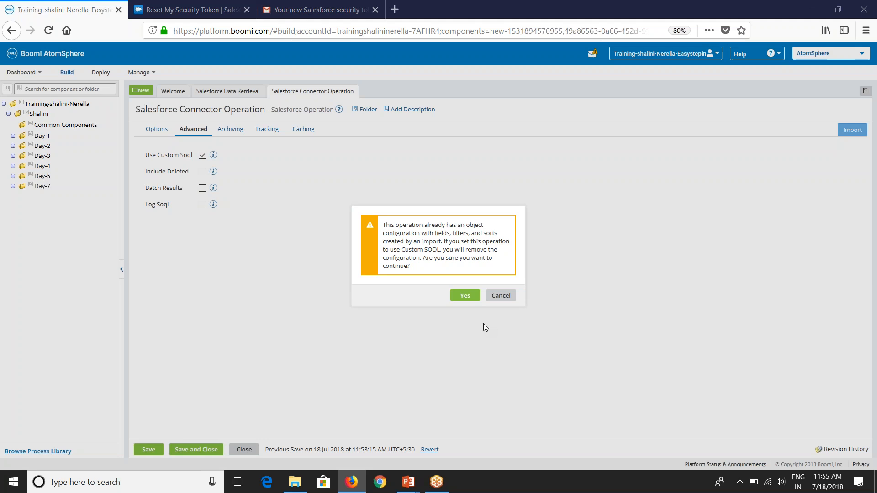
Step: Accept the removal warning, clearing the imported Account fields, filters and sorts
drag(386, 224, 484, 225)
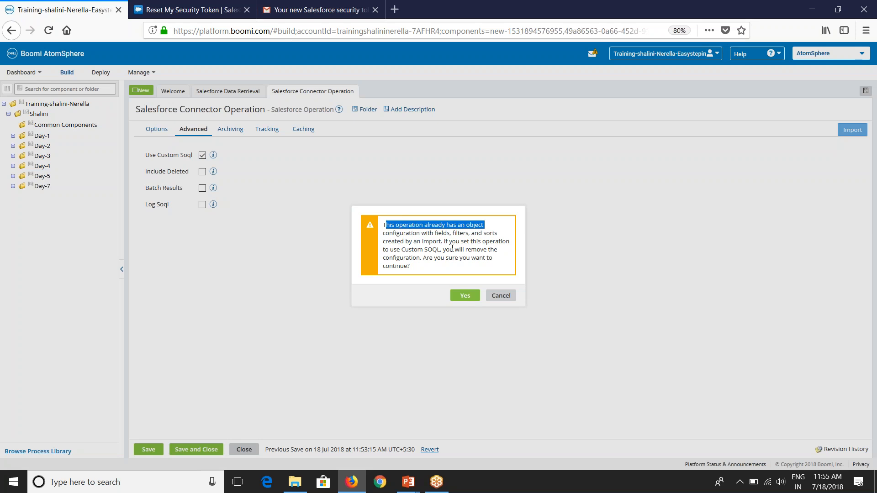
drag(413, 251, 485, 258)
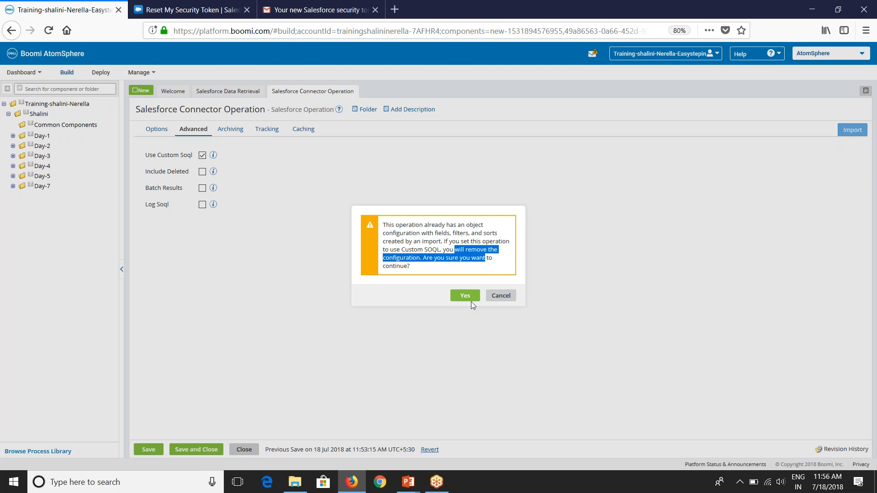
click(470, 301)
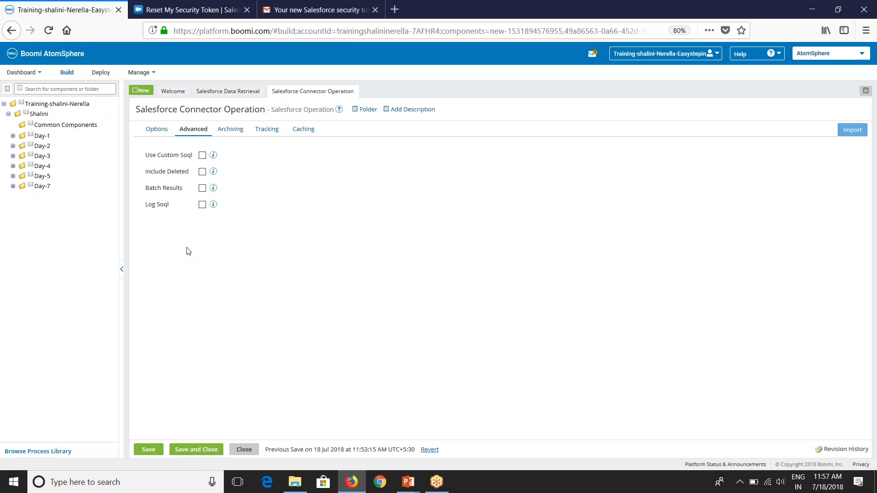
Step: Re-import Account with the query action through Salesforce Connection, creating profile SF_Account_QUERY_Response 2
click(162, 133)
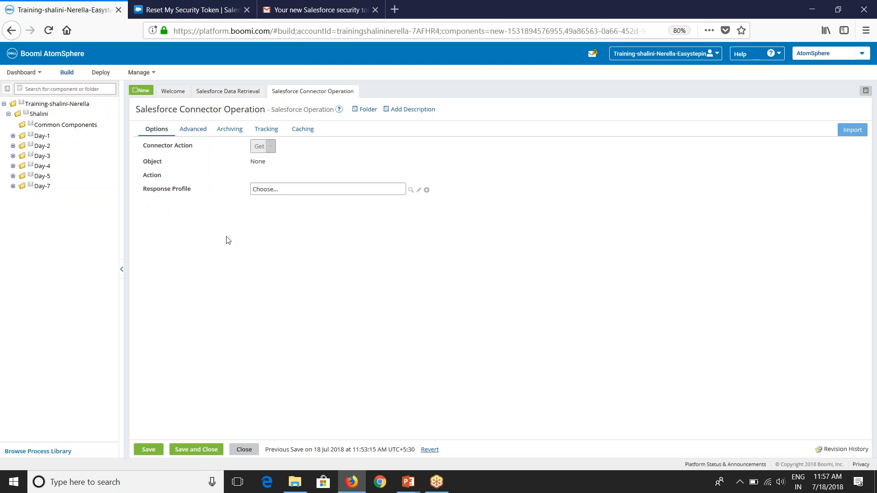
click(851, 130)
click(521, 187)
click(439, 218)
click(457, 231)
click(529, 333)
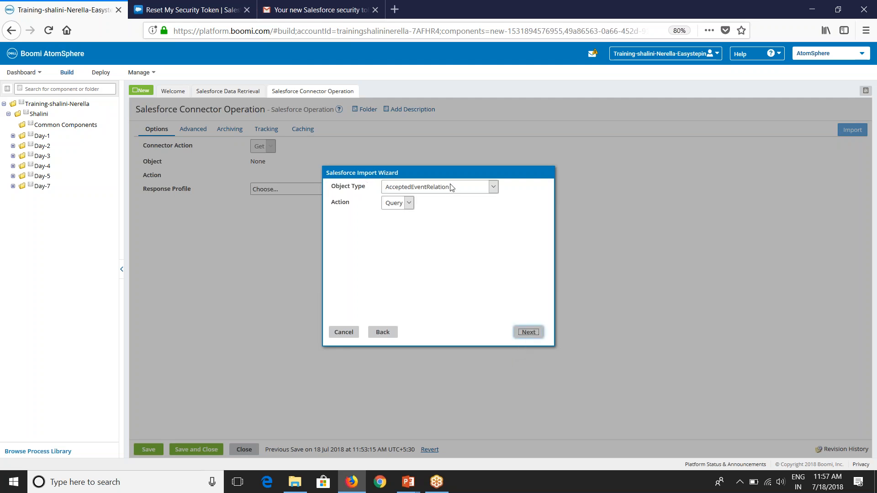
click(451, 187)
click(413, 207)
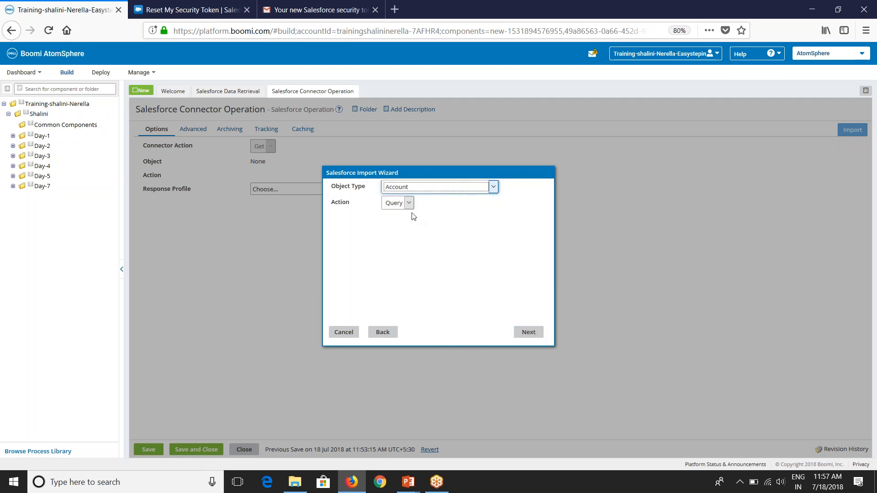
click(523, 334)
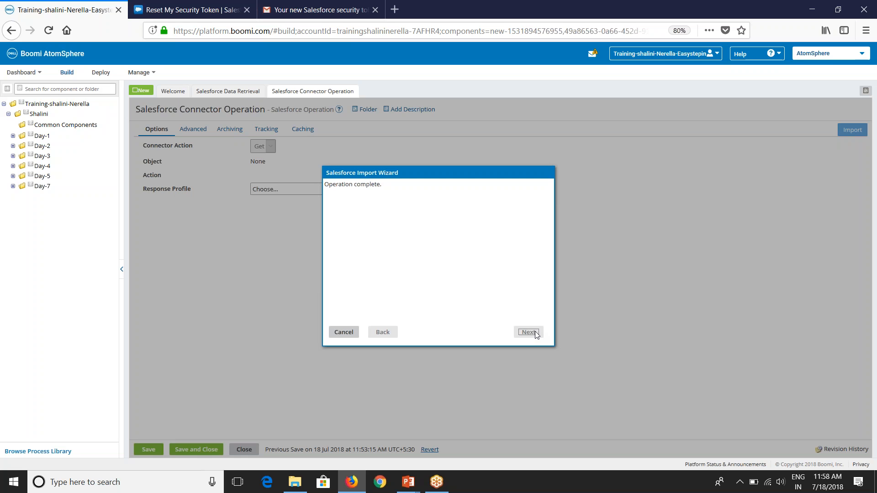
click(536, 334)
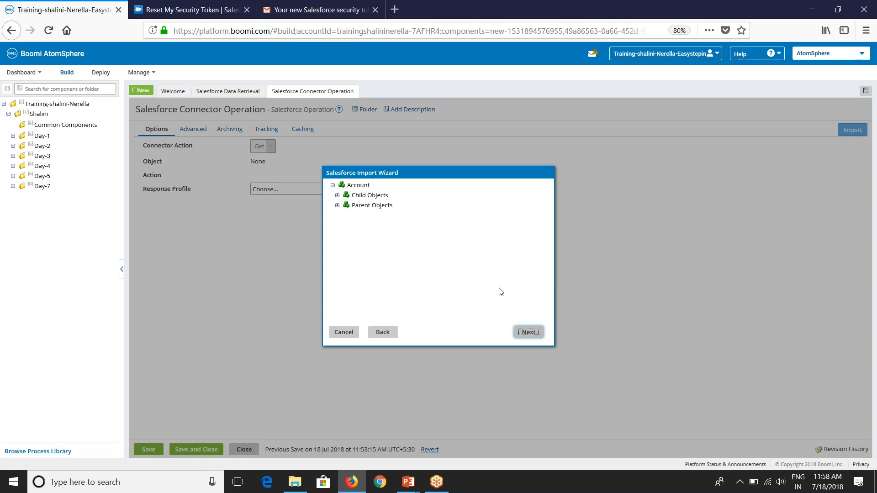
click(529, 337)
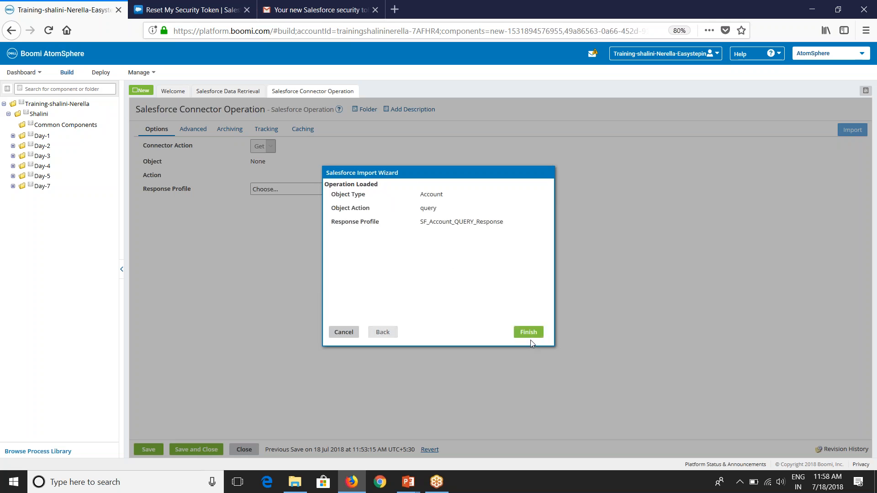
click(528, 332)
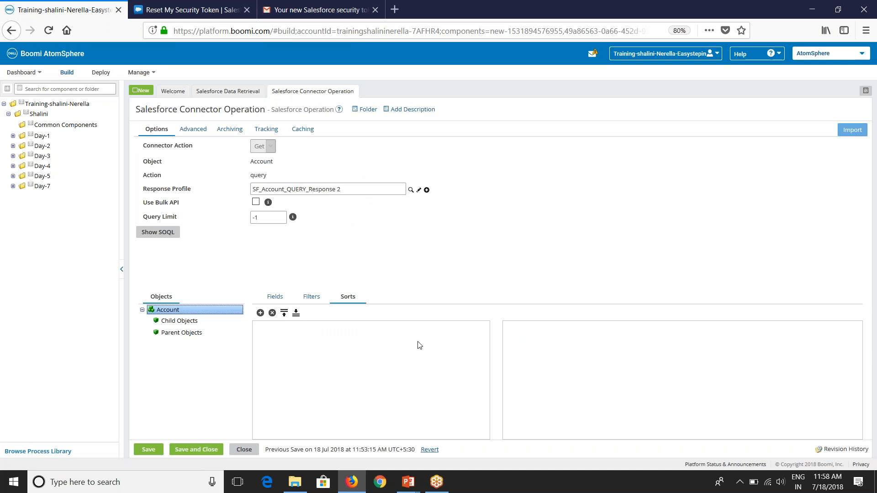
Step: Save and close the connector operation, then connect Start to the Salesforce shape
click(281, 301)
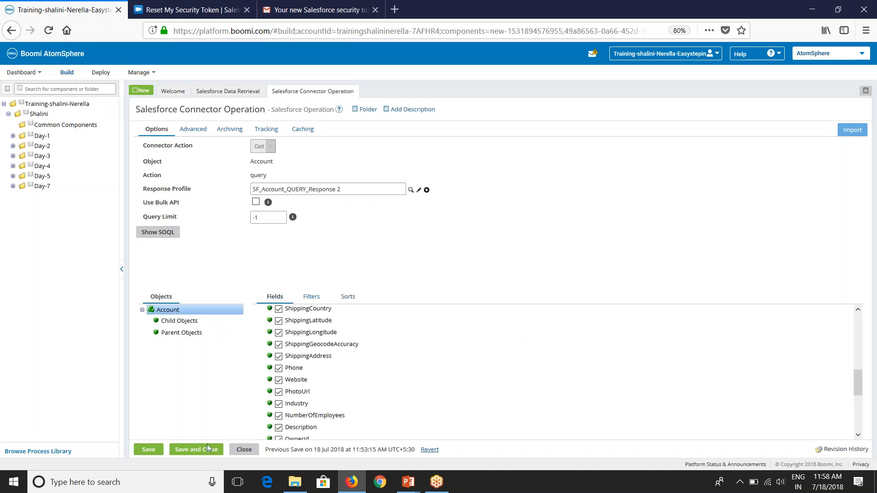
click(194, 449)
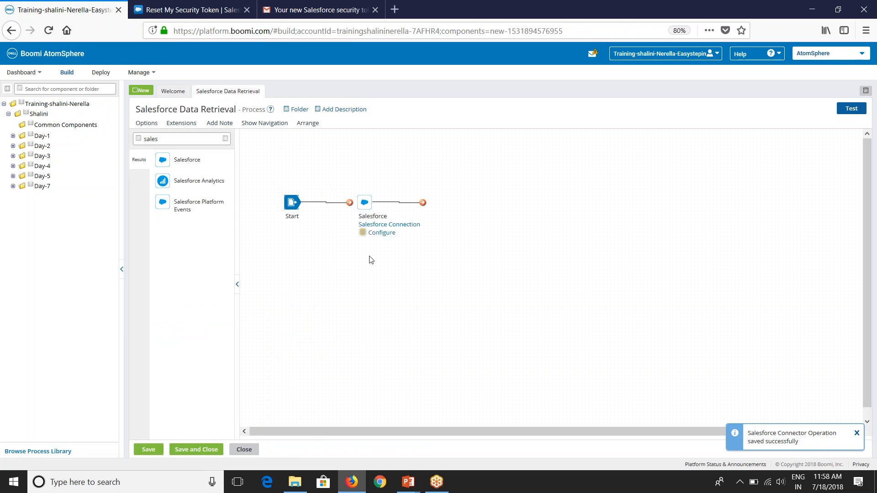
drag(348, 203, 362, 202)
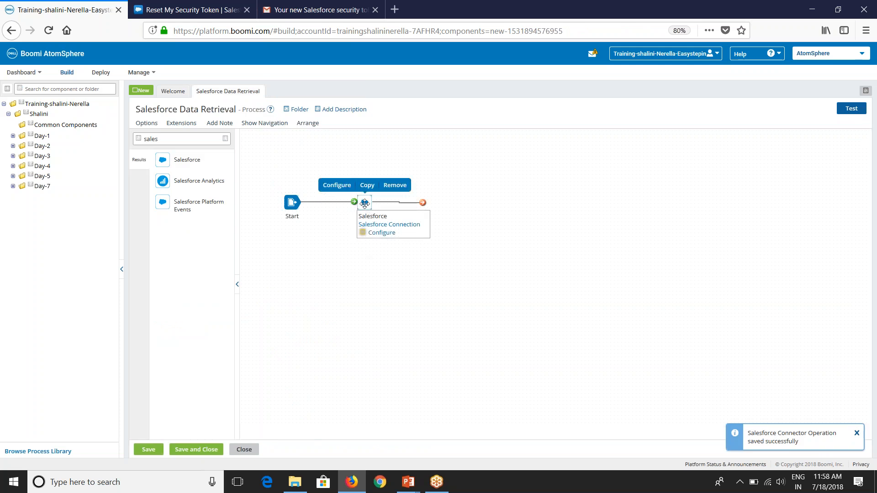
Step: Set the Salesforce shape's operation to Salesforce Connector Operation from the Day-7 folder
click(365, 203)
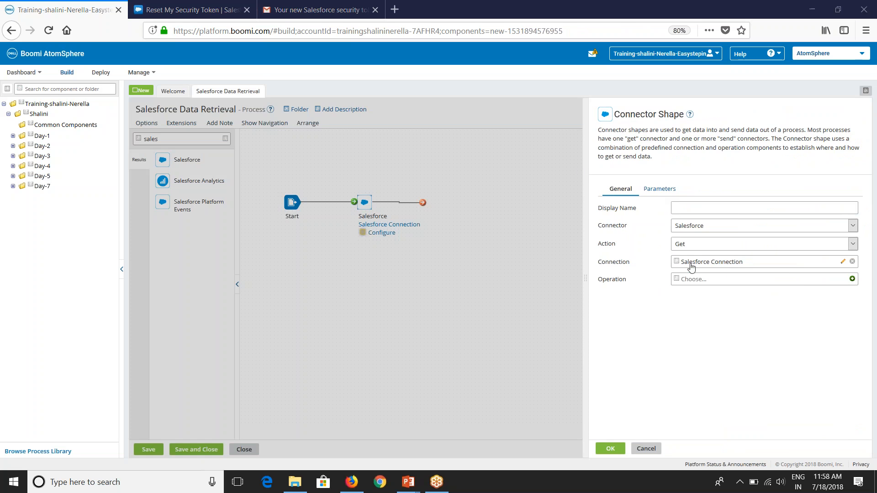
click(693, 282)
click(681, 318)
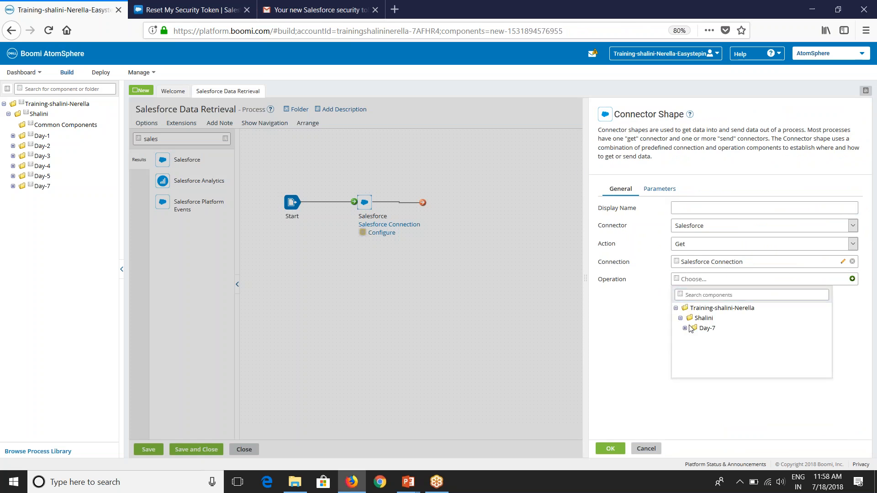
click(686, 329)
click(735, 340)
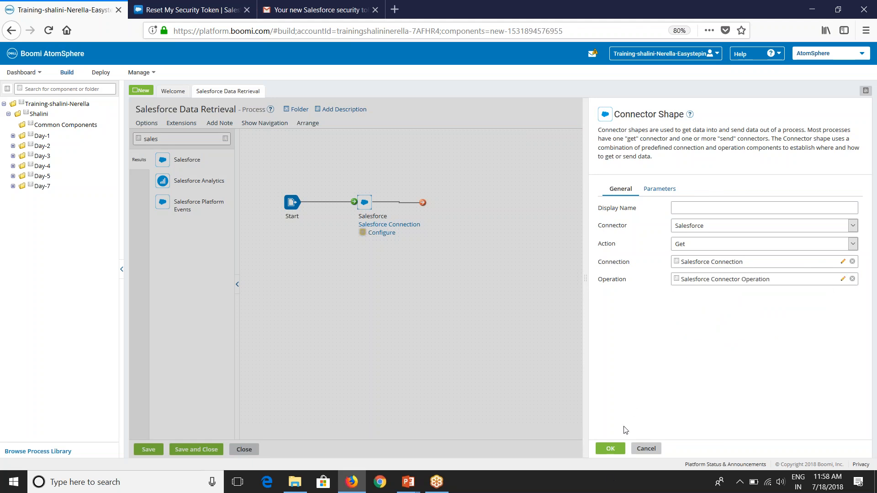
click(611, 449)
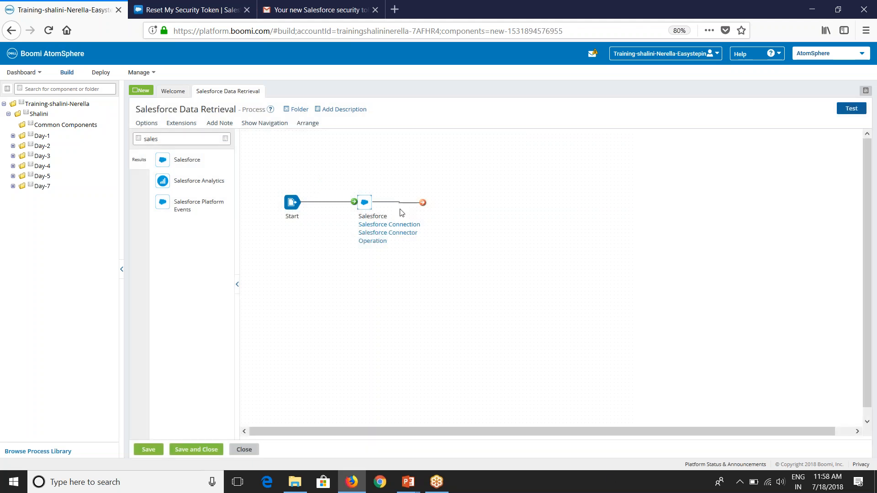
Step: Search the palette for 'sto' and place an End and continue Stop shape
drag(206, 138, 131, 140)
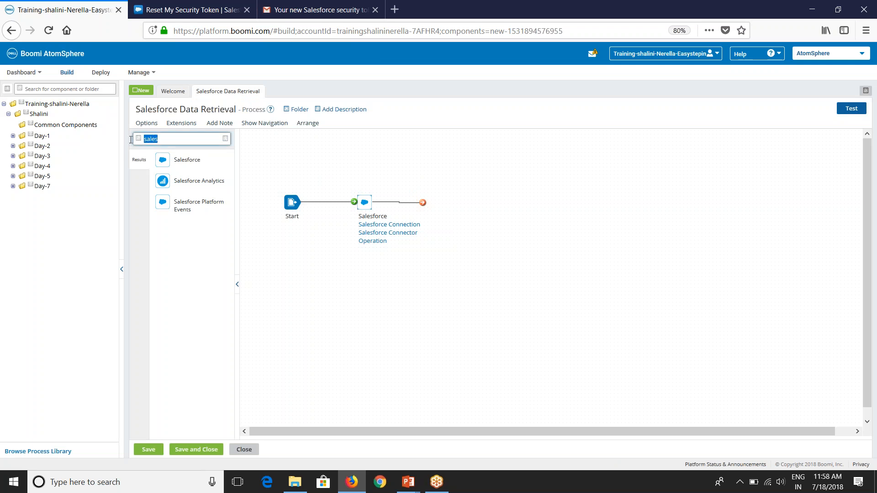
text(sto)
drag(174, 162, 472, 212)
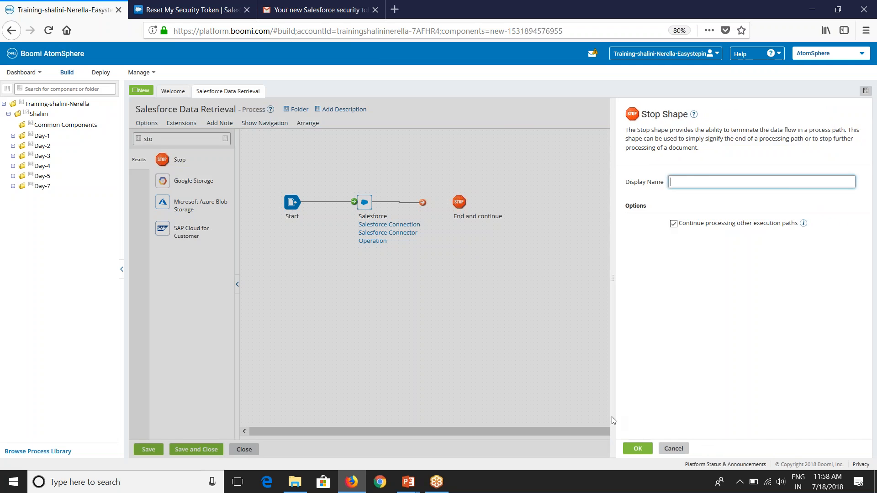
click(638, 448)
Step: Connect the Salesforce shape to the Stop and save the process
drag(422, 202, 457, 203)
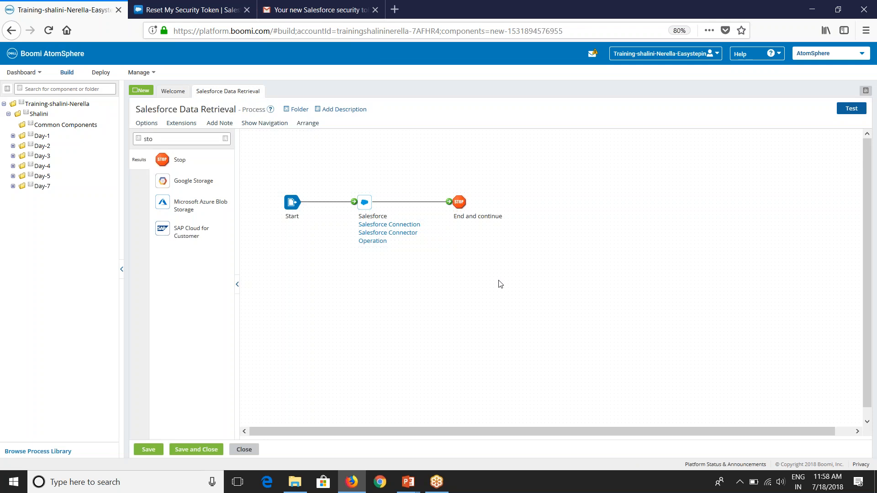
click(852, 108)
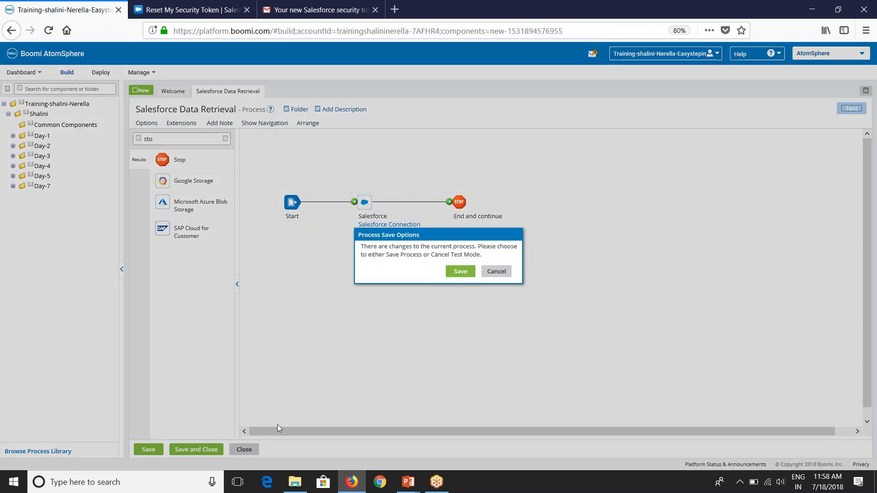
click(461, 272)
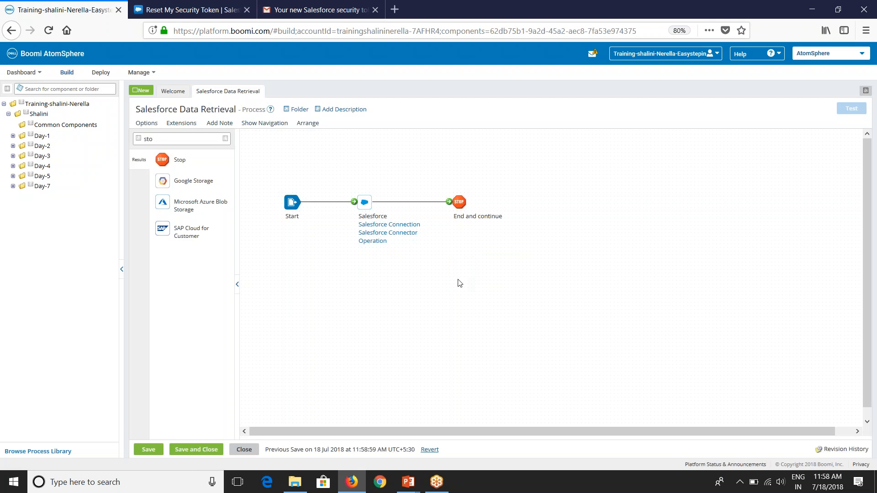
Step: Run the process test on Test Atom Cloud
click(450, 151)
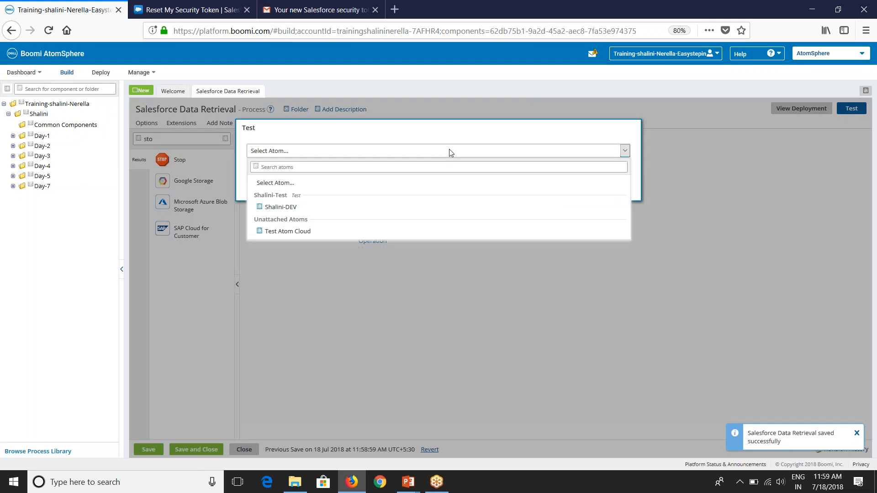
click(432, 231)
click(566, 188)
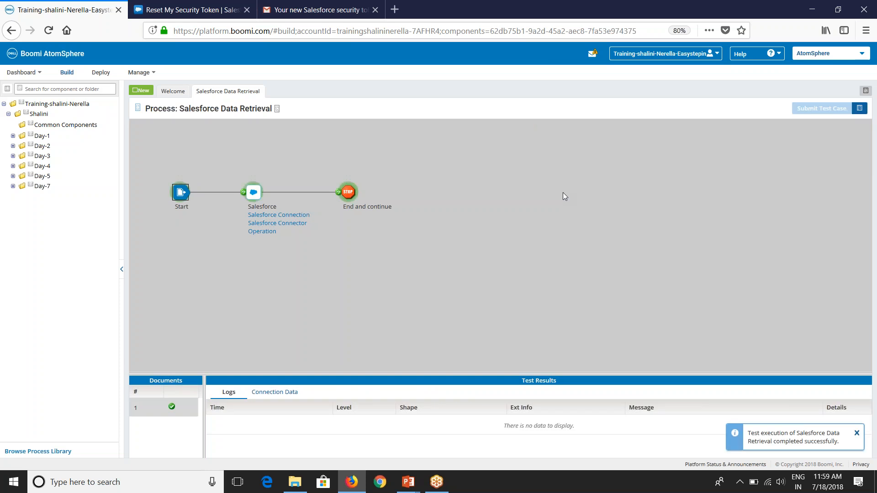
Step: Show the Stop shape's source data and read the first document, the Acme account XML
click(347, 193)
click(278, 393)
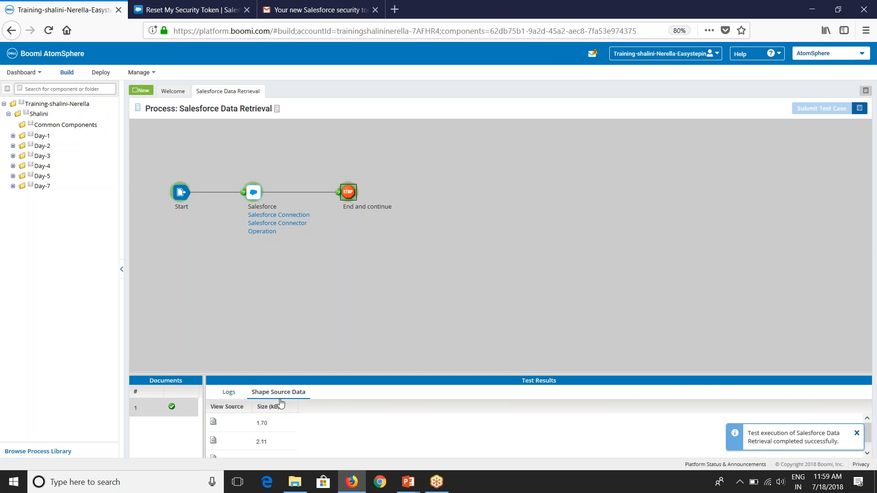
drag(314, 381, 328, 270)
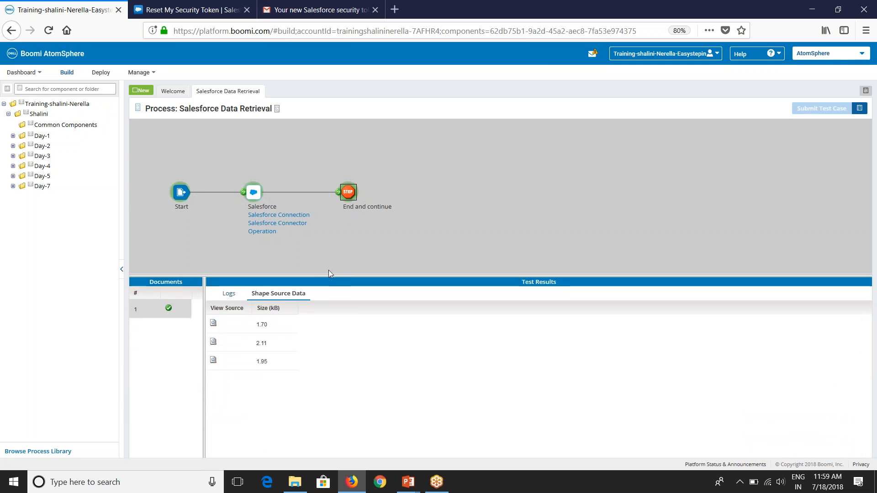
click(214, 317)
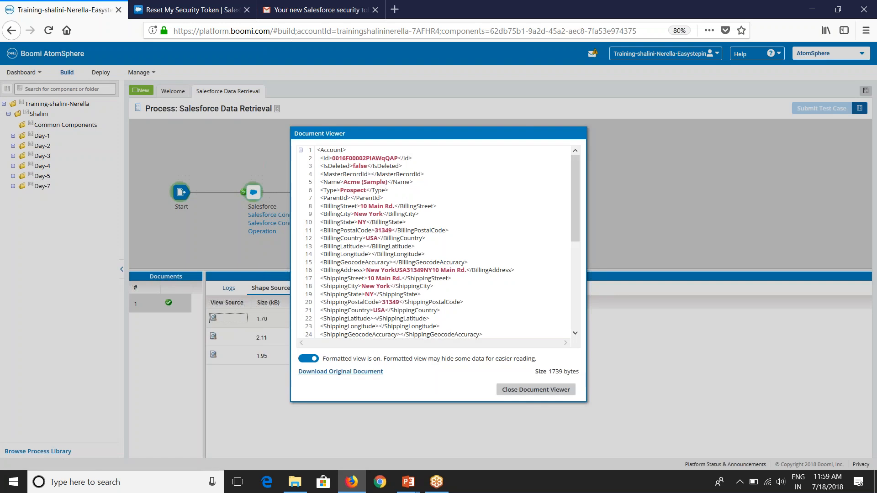
drag(343, 182, 387, 181)
scroll(388, 182, down, 5)
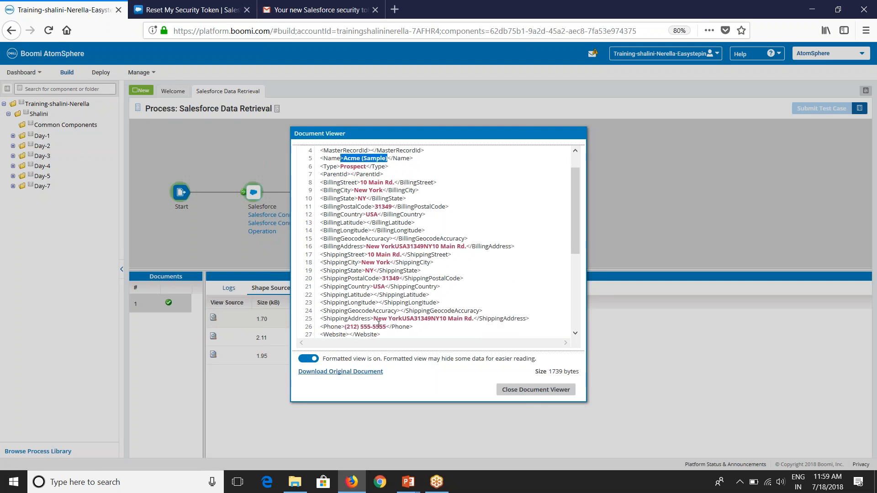
scroll(388, 206, down, 1)
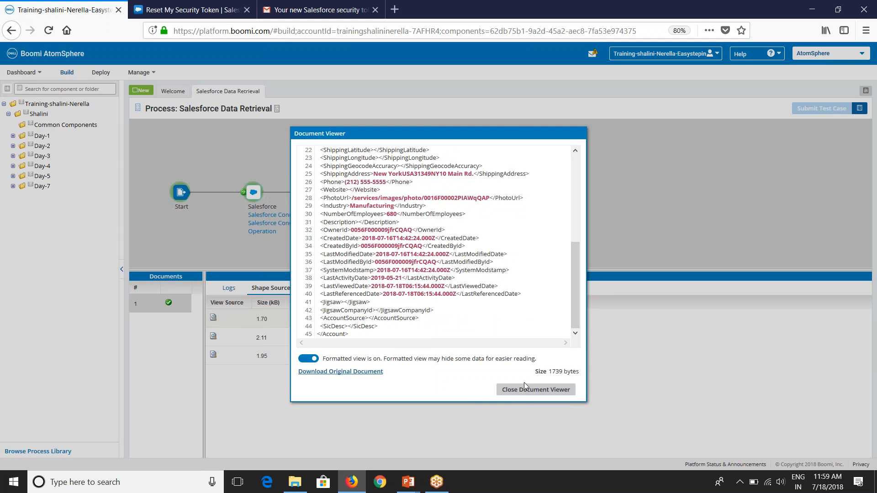
click(525, 388)
Step: Read the Global Media and salesforce.com (Sample) account documents
click(214, 337)
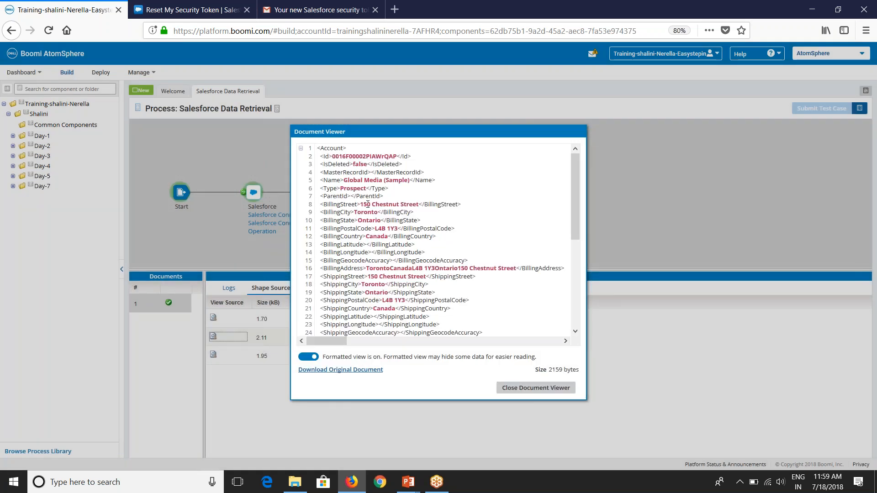
drag(344, 180, 402, 180)
click(508, 388)
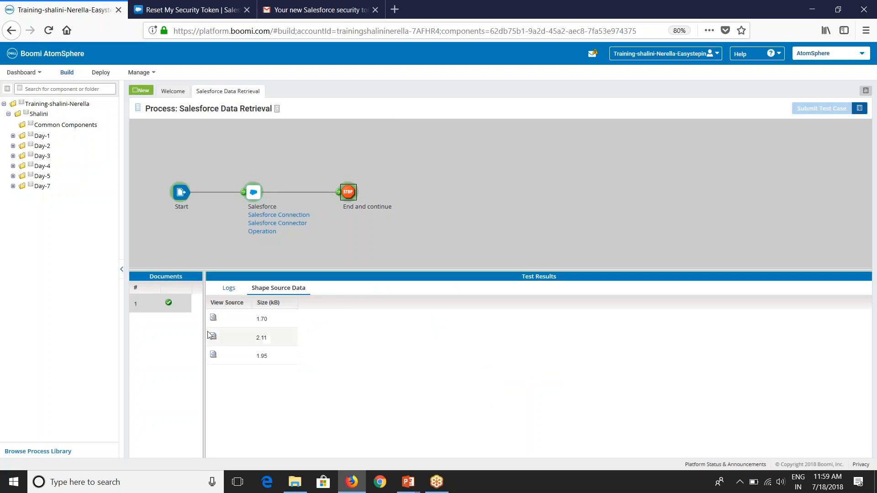
click(214, 355)
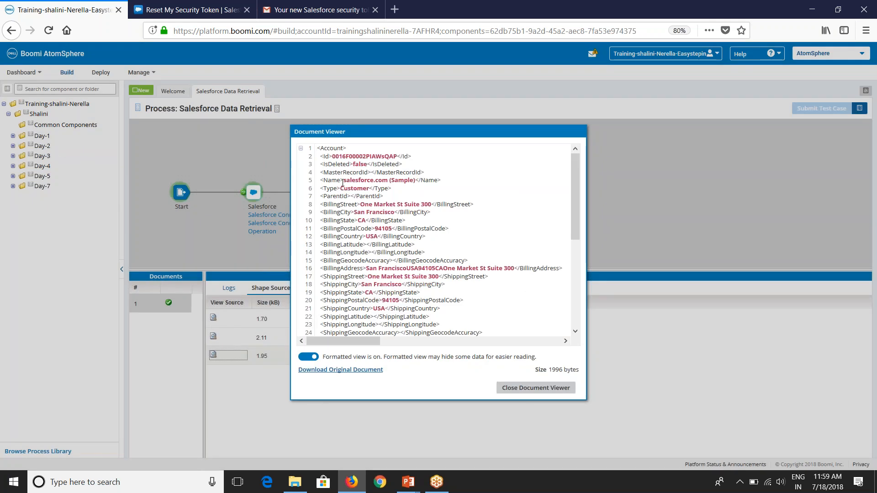
drag(342, 182, 419, 181)
click(535, 388)
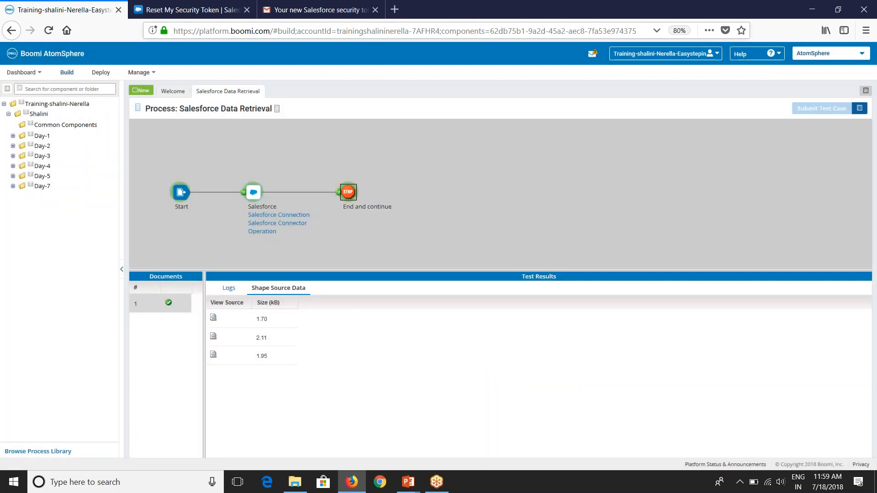
click(229, 9)
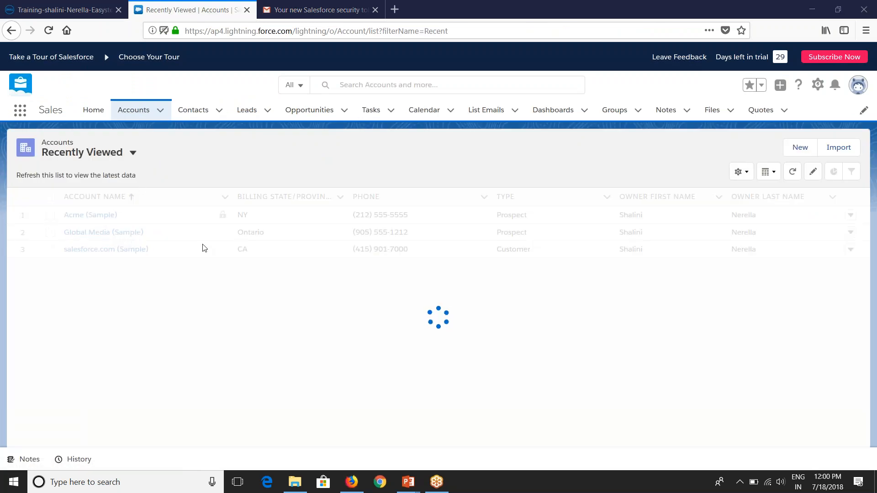
Step: Show Salesforce's All Accounts view listing Acme, Global Media and salesforce.com (Sample)
click(82, 152)
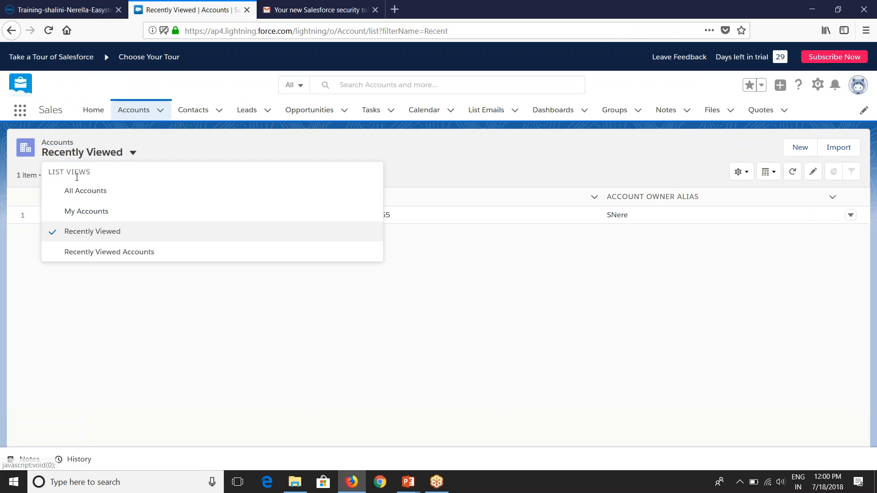
click(77, 191)
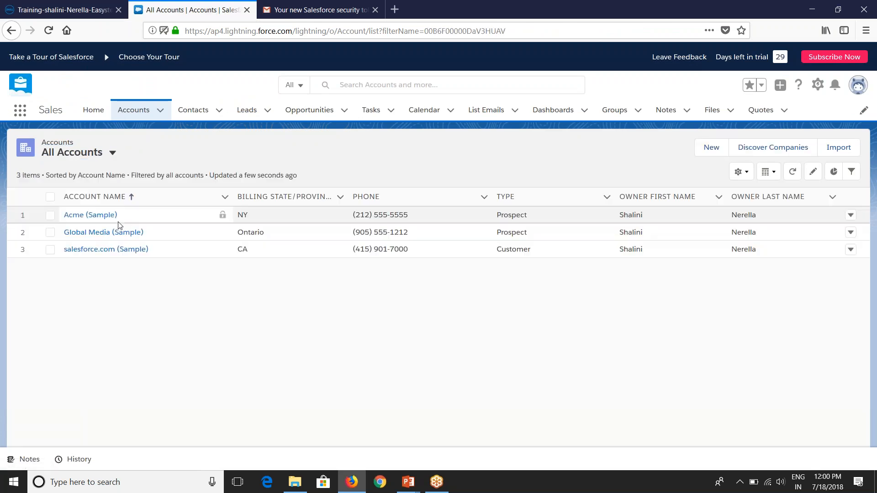
click(75, 5)
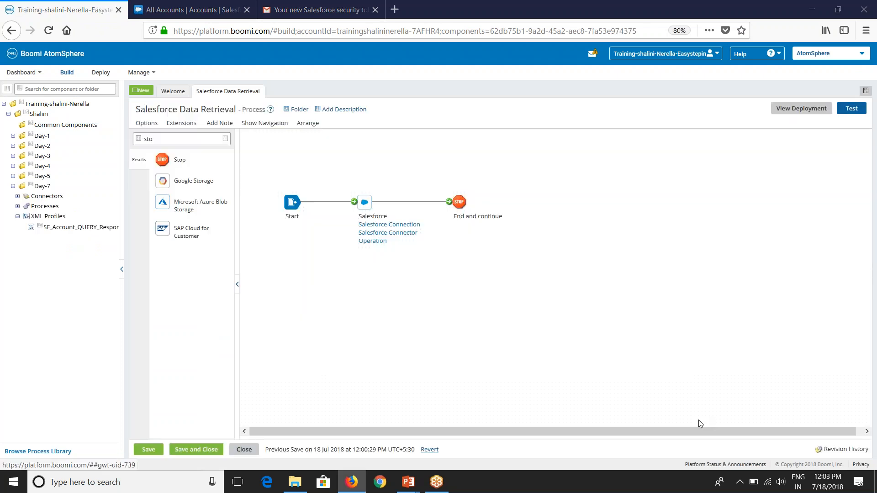
Step: Enable Batch Results on Salesforce Connector Operation, save it, and run a new test
click(121, 273)
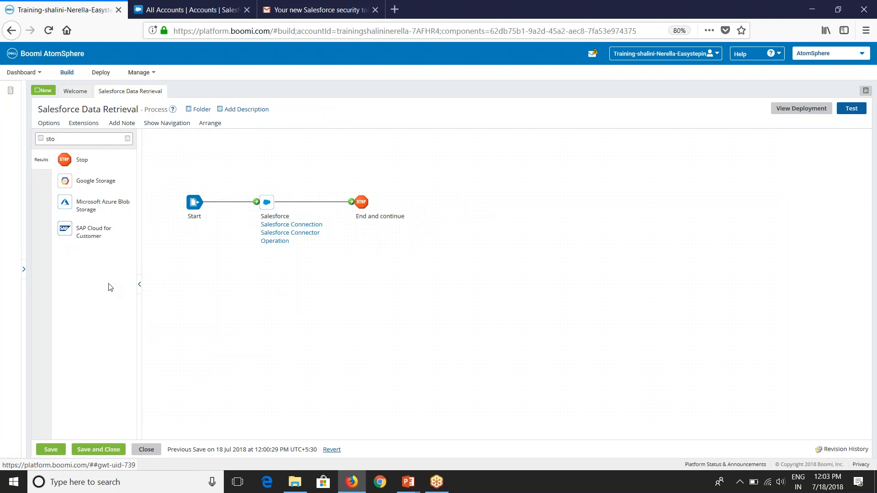
click(141, 286)
click(232, 240)
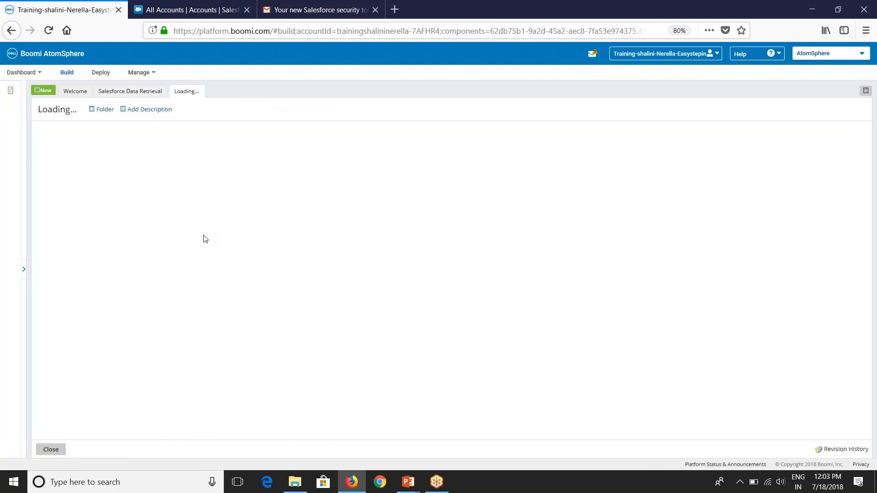
click(96, 129)
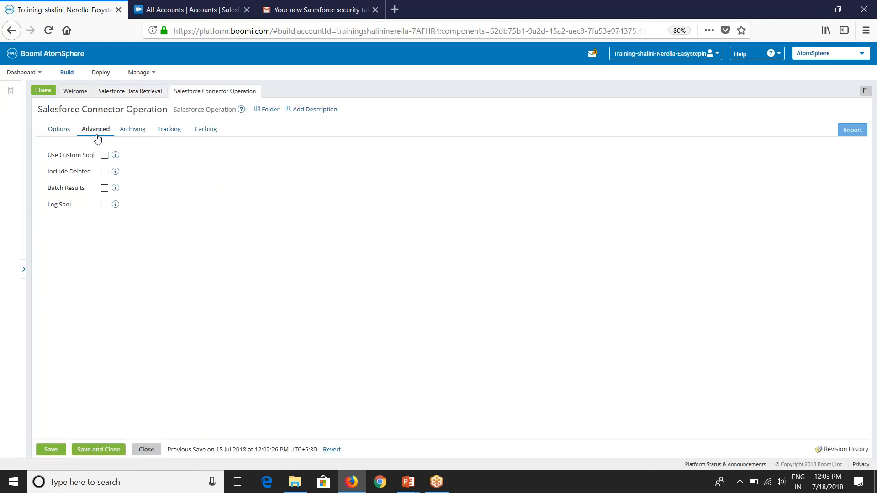
click(105, 188)
click(103, 450)
click(852, 108)
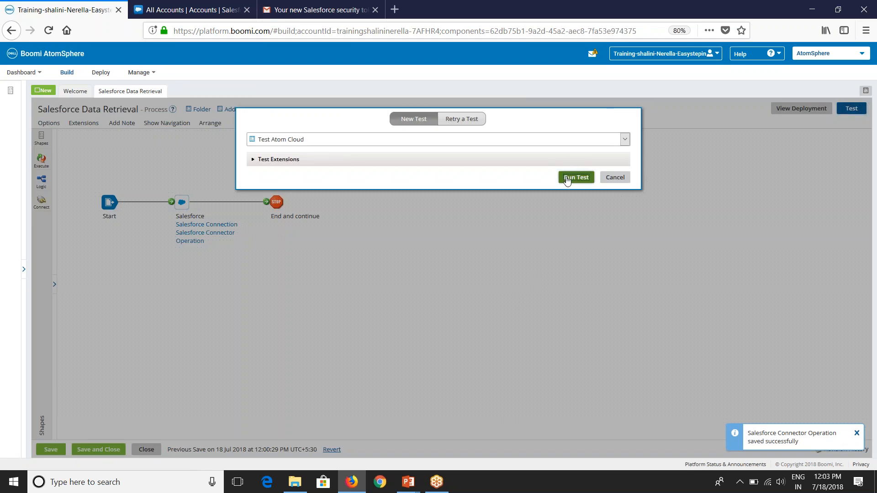
click(567, 179)
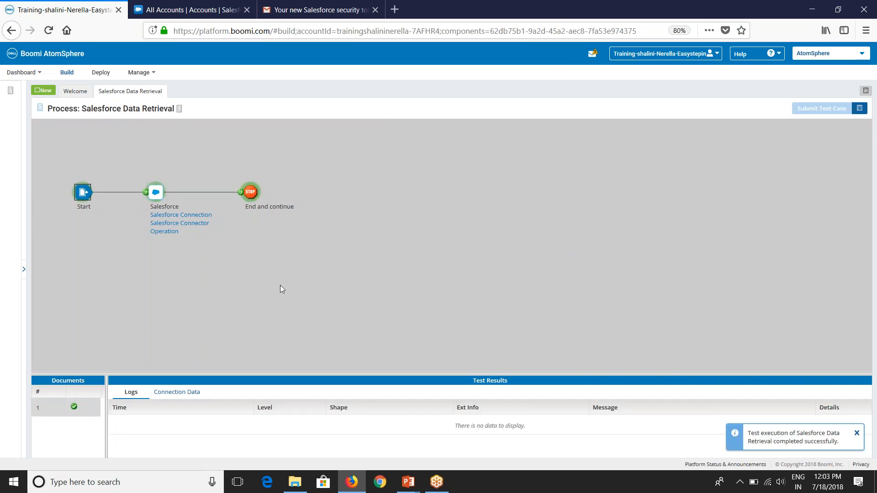
Step: Inspect the Stop's single 5.97 kB document, an AccountList containing every account
click(250, 192)
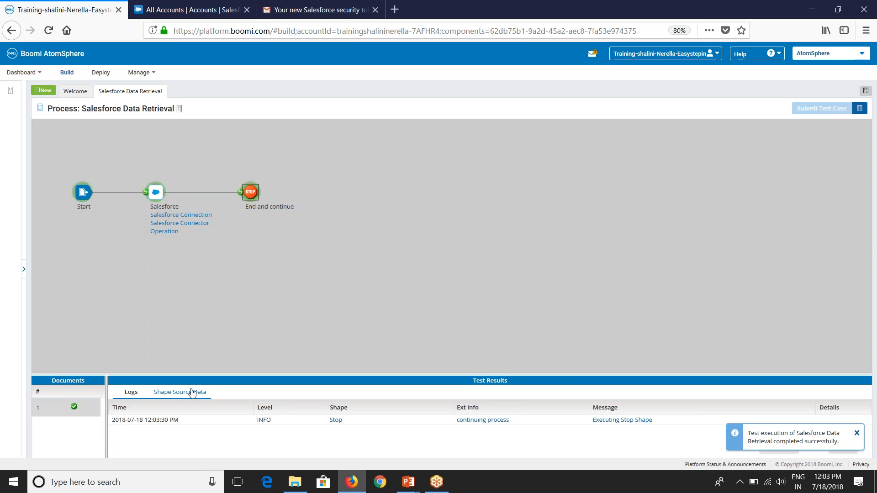
click(180, 397)
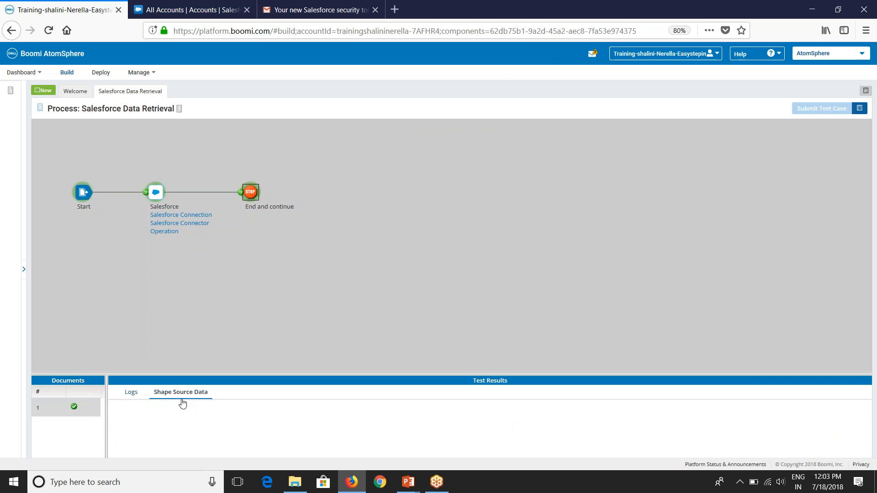
click(116, 421)
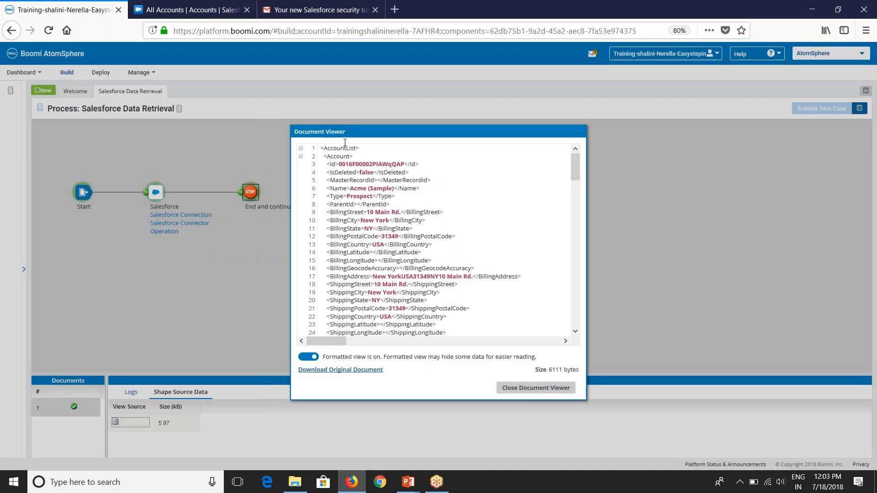
drag(357, 148, 323, 150)
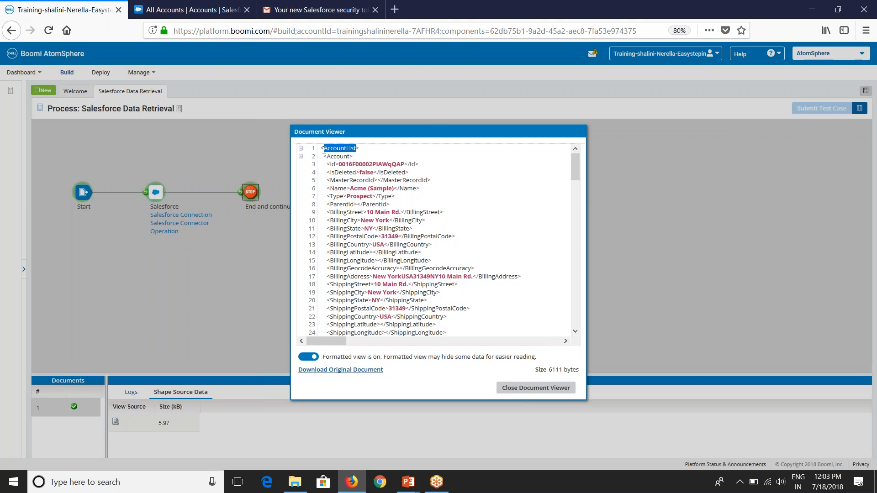
scroll(382, 220, down, 15)
scroll(434, 240, down, 16)
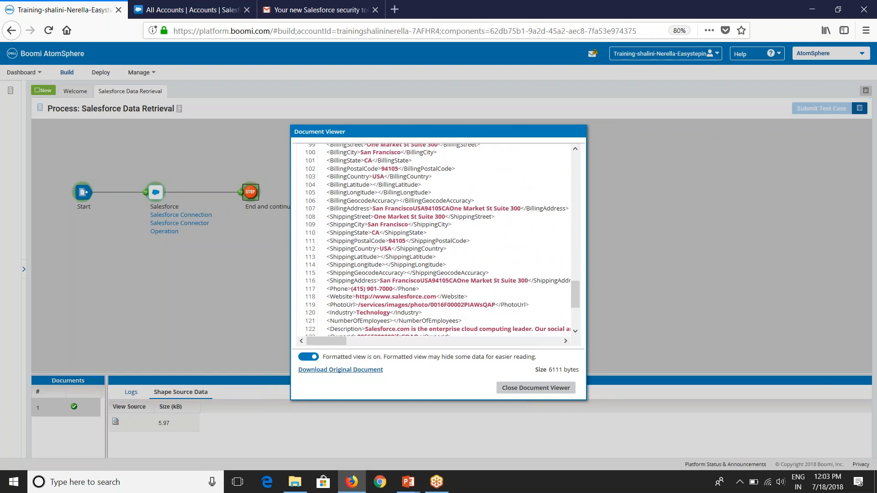
scroll(434, 240, down, 2)
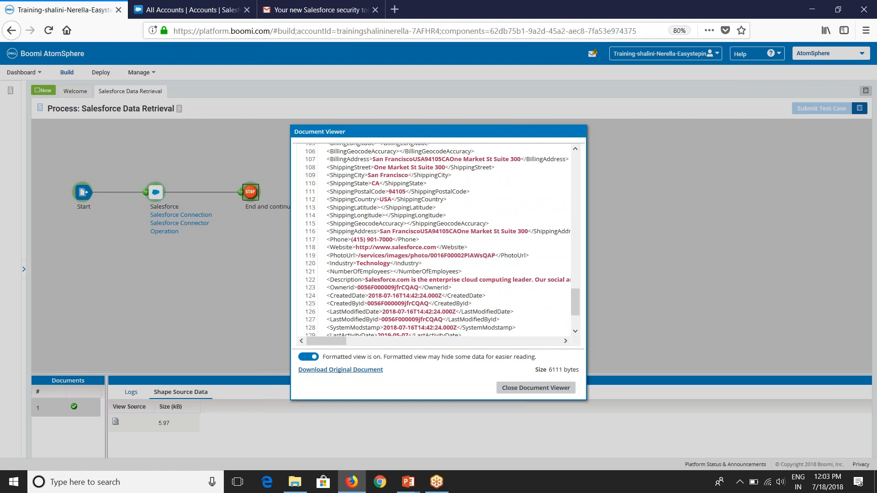
scroll(439, 239, down, 4)
click(514, 392)
Step: Review the process execution log, then leave test mode
click(104, 110)
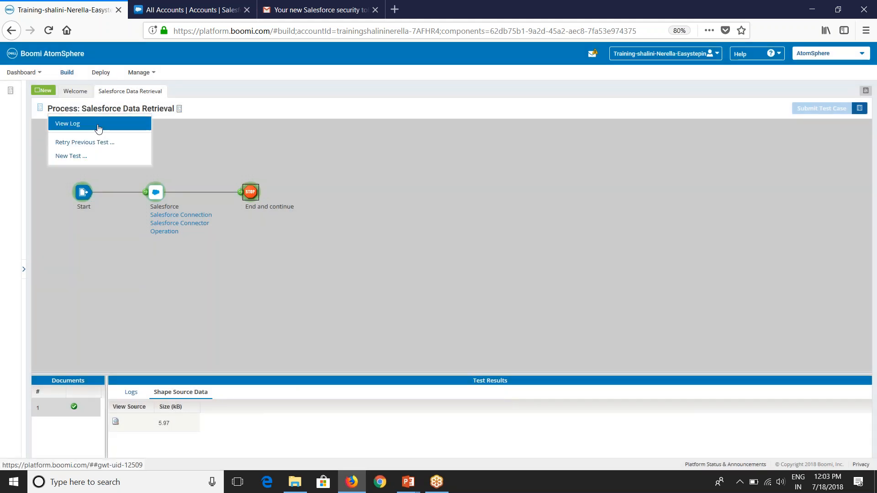
click(97, 125)
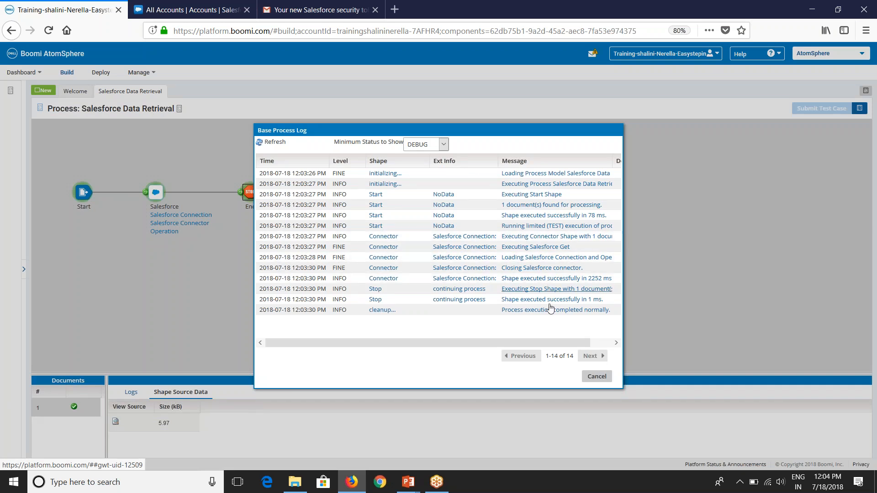
click(597, 377)
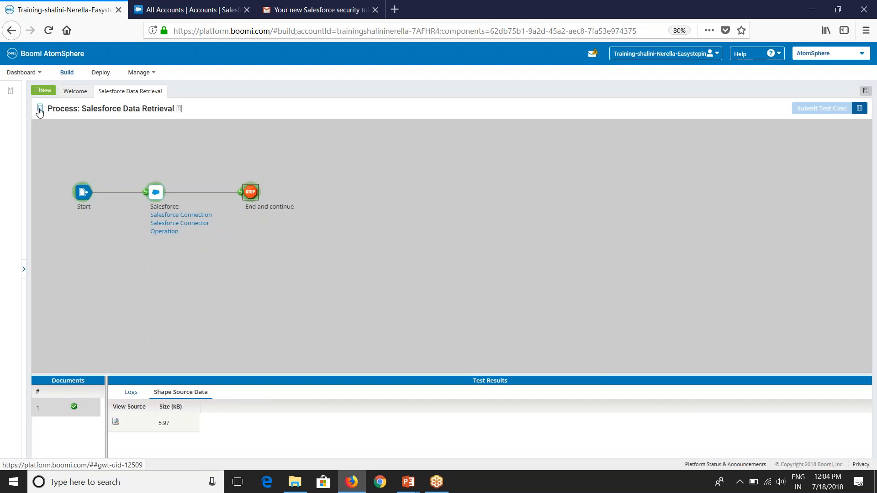
click(39, 109)
Step: Enable Log Soql on Salesforce Connector Operation, save it, and rerun the test
click(191, 241)
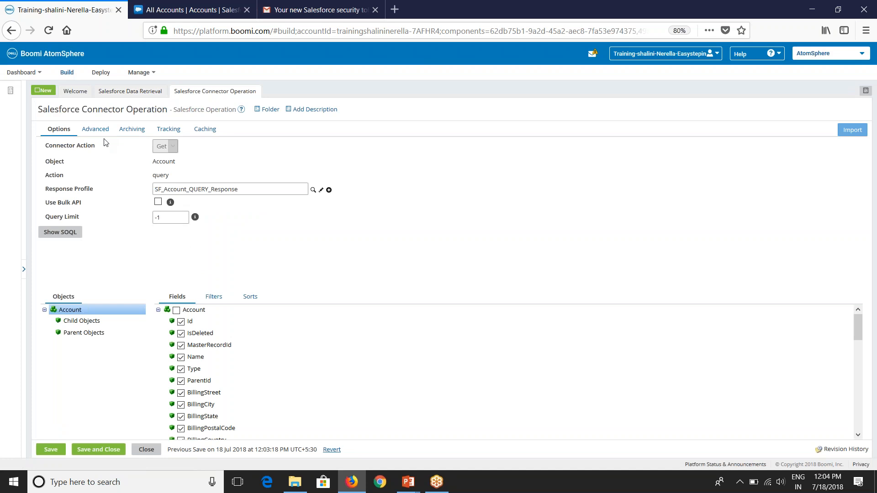
click(95, 130)
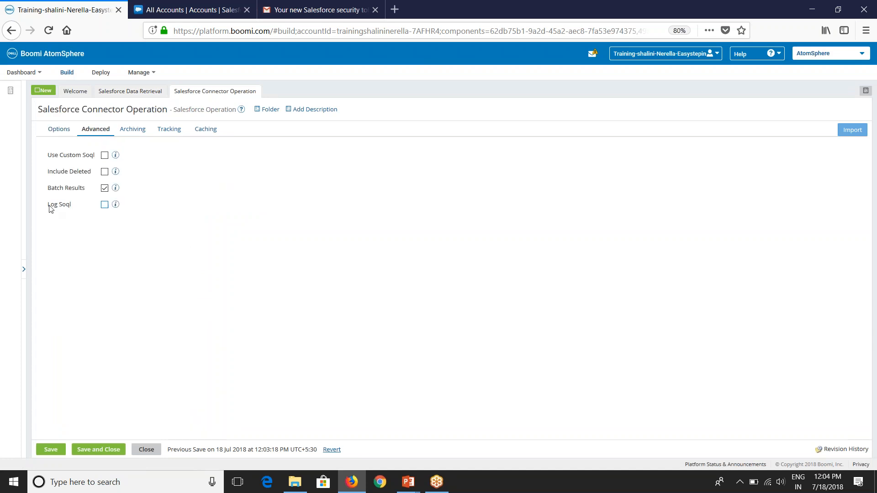
click(104, 206)
click(121, 452)
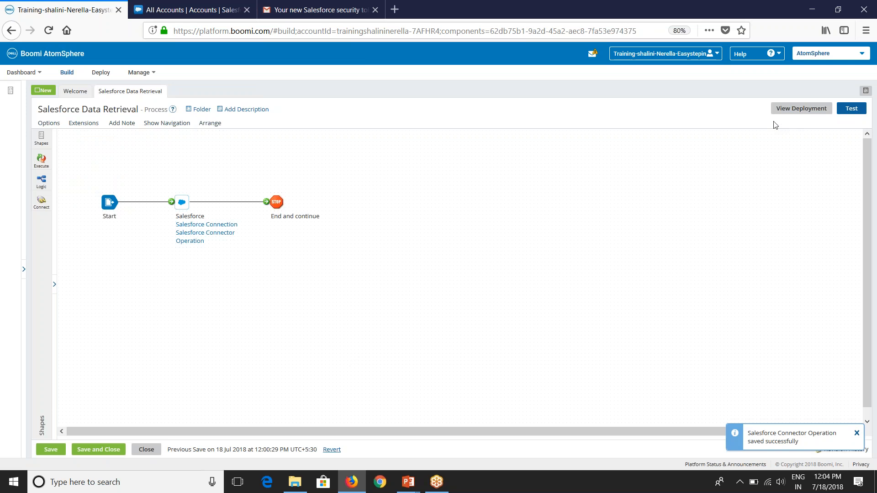
click(846, 114)
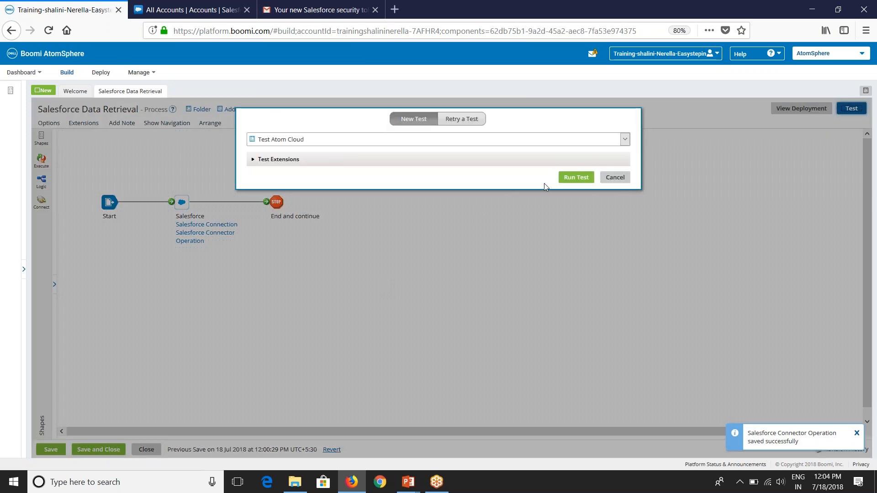
click(568, 181)
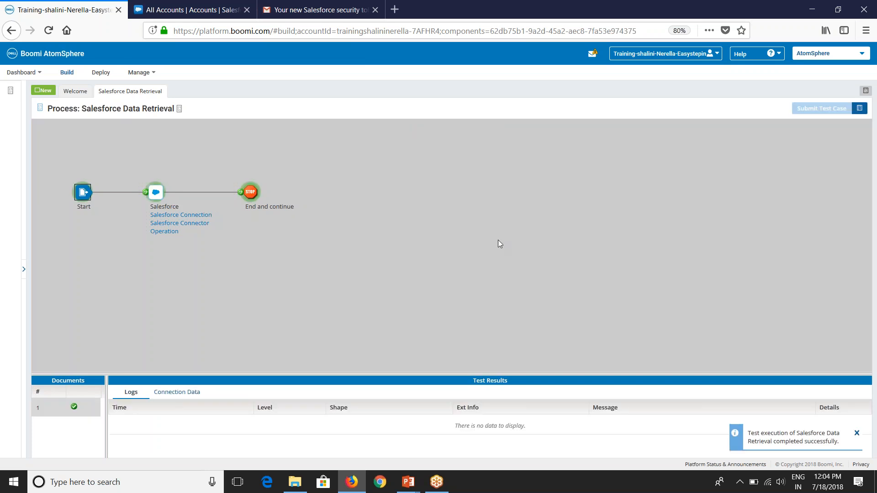
Step: Open the test run's log and inspect the full executed SOQL query message
click(144, 113)
click(98, 130)
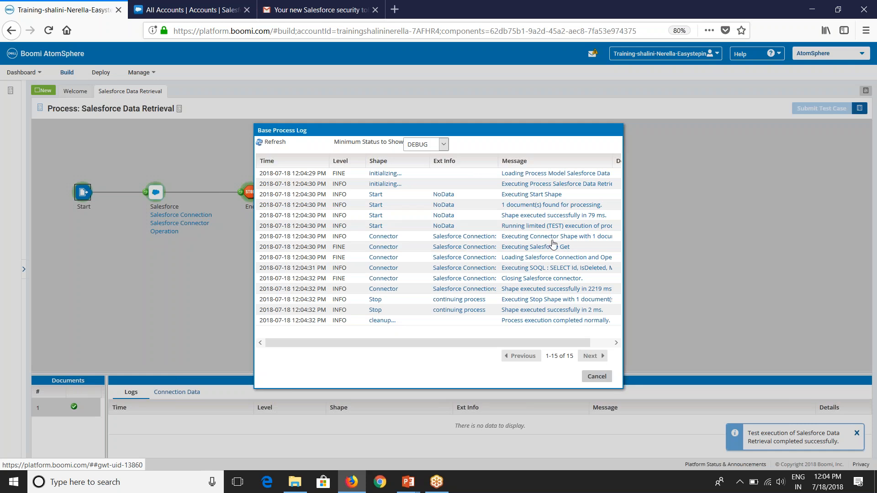
click(532, 269)
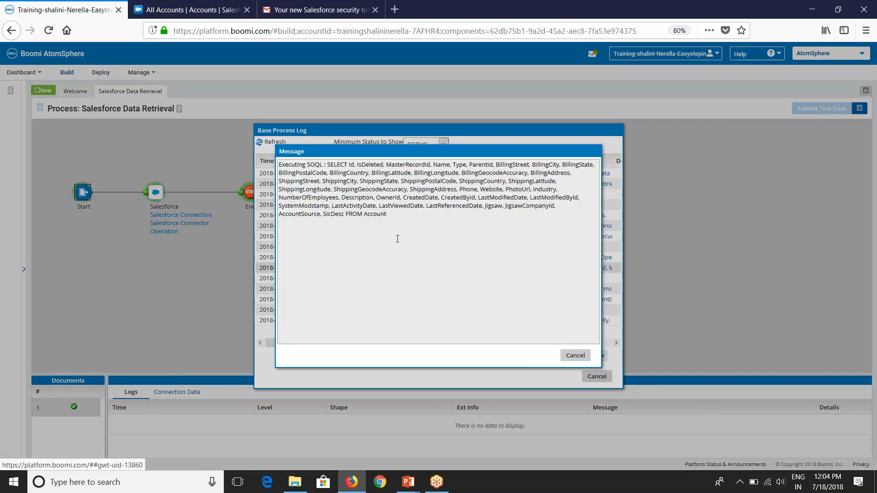
drag(391, 215, 274, 157)
click(395, 215)
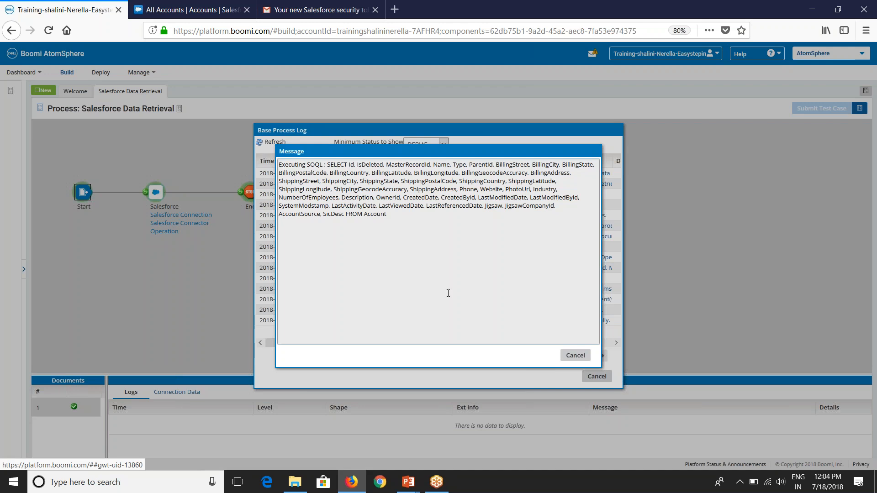
click(575, 356)
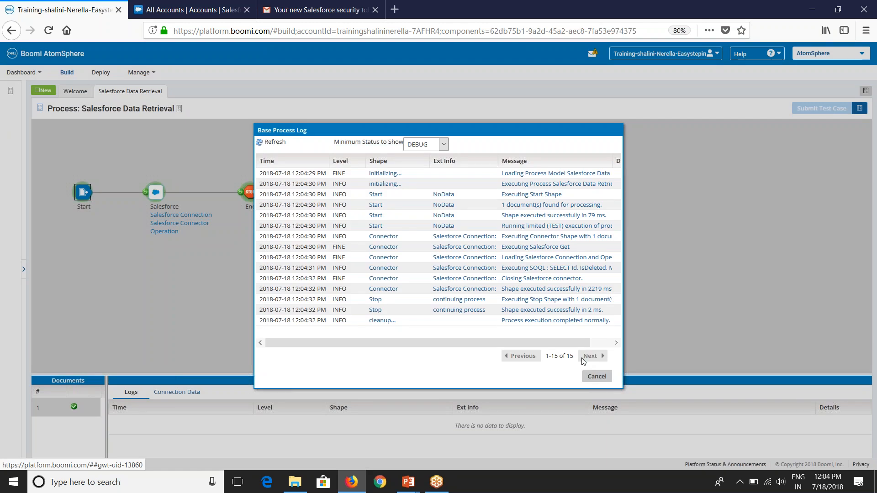
Step: Close the log, exit test mode and switch to the Salesforce All Accounts list
click(596, 377)
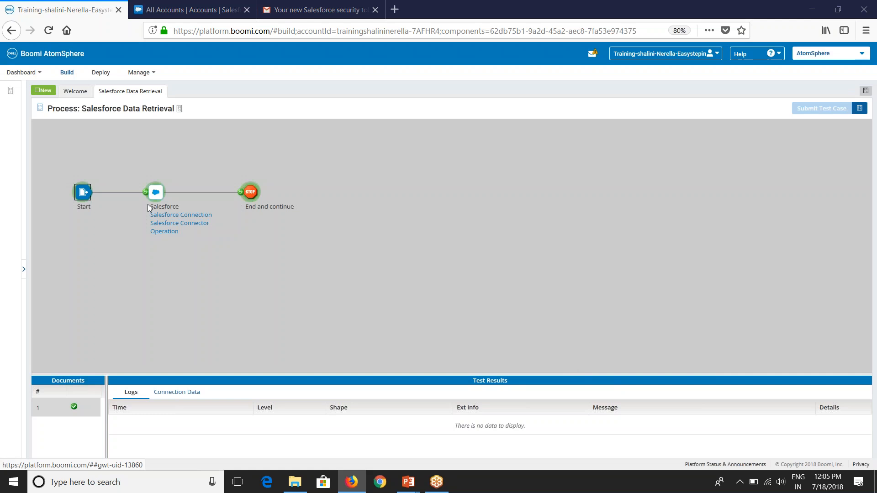
click(40, 108)
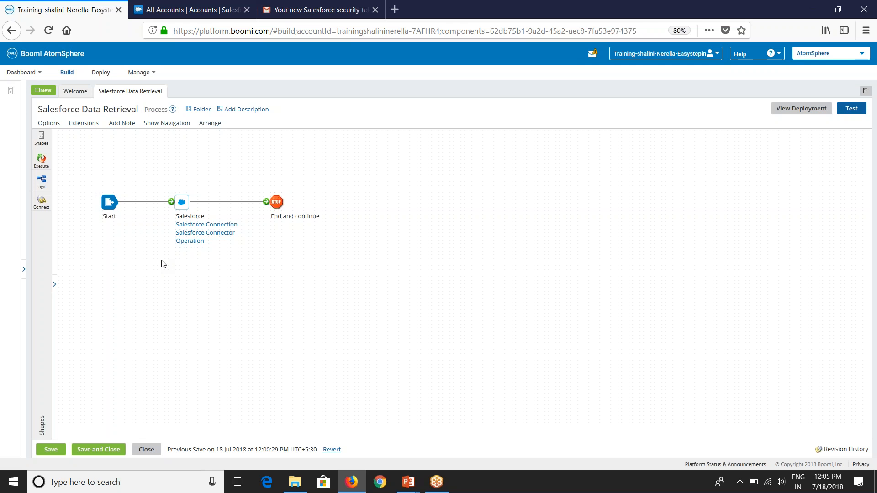
click(201, 11)
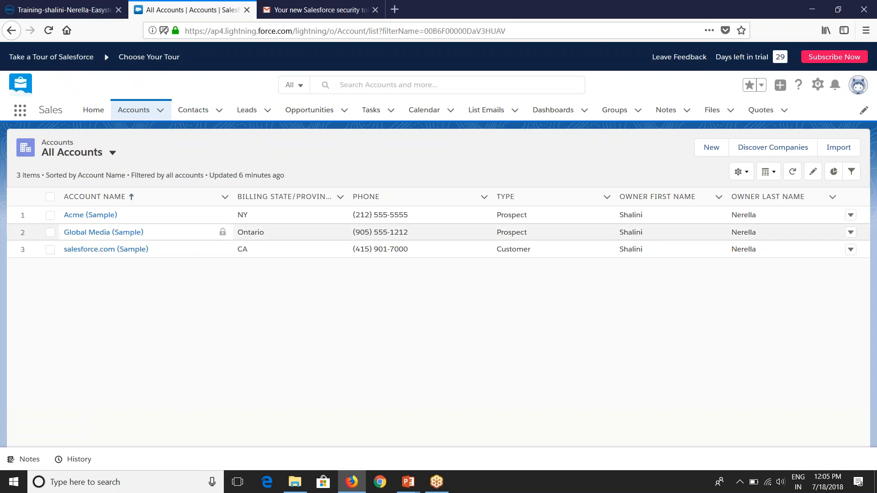
Step: Change the Acme (Sample) account's Type from Prospect to Customer and save it
click(84, 215)
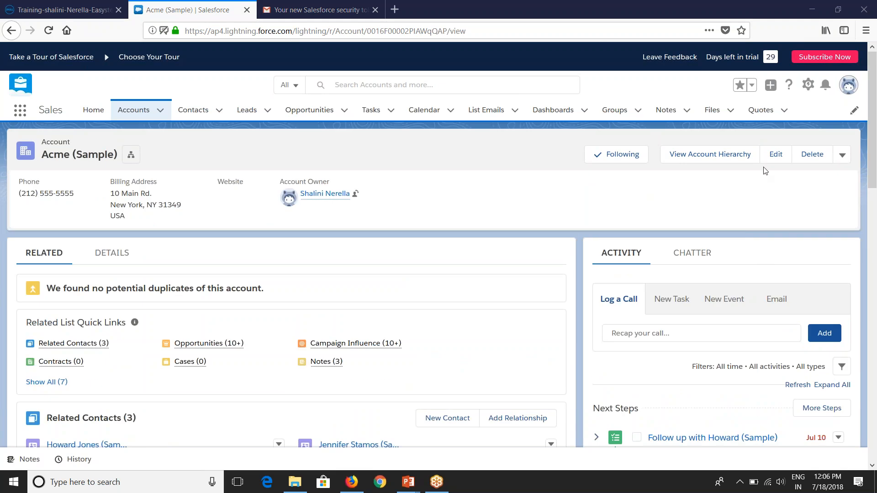
click(777, 155)
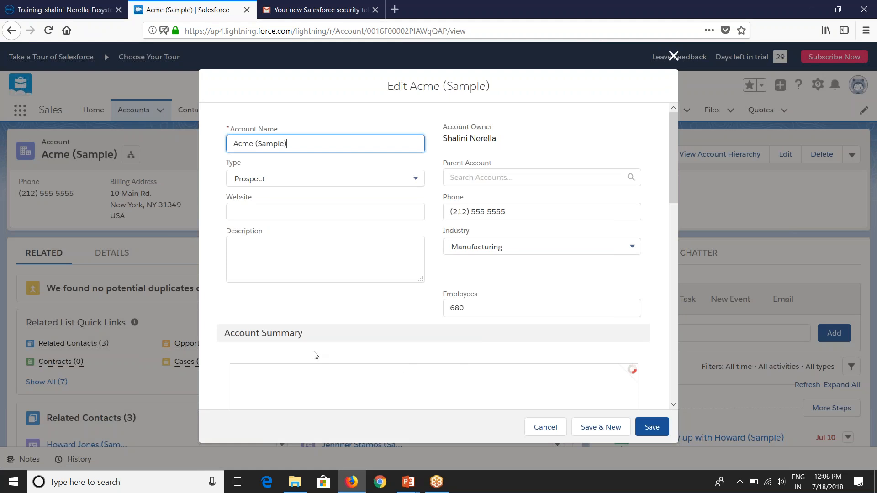
click(295, 179)
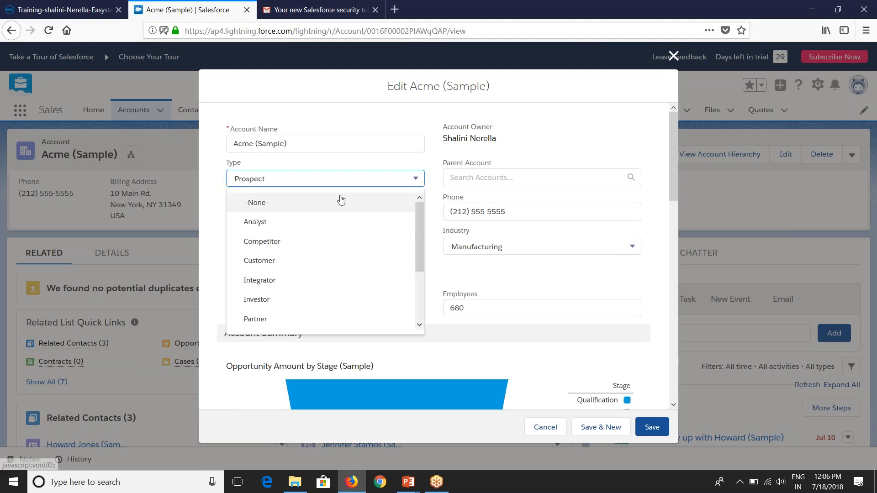
click(259, 261)
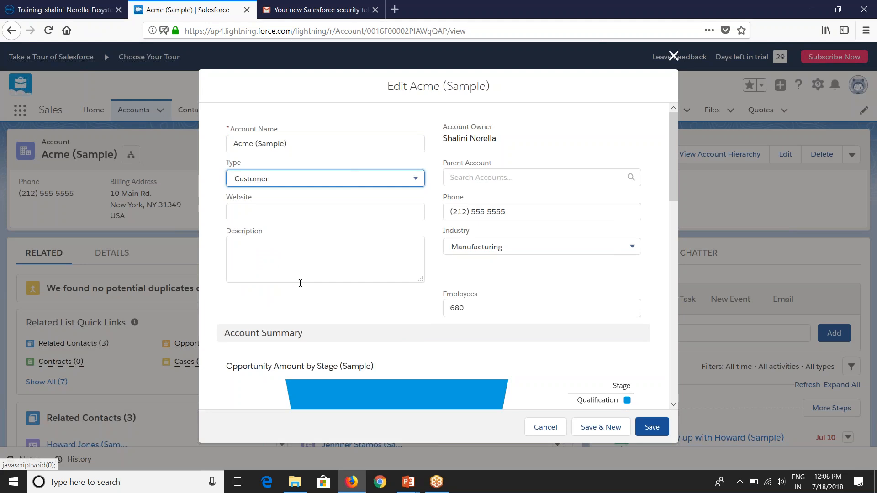
click(653, 428)
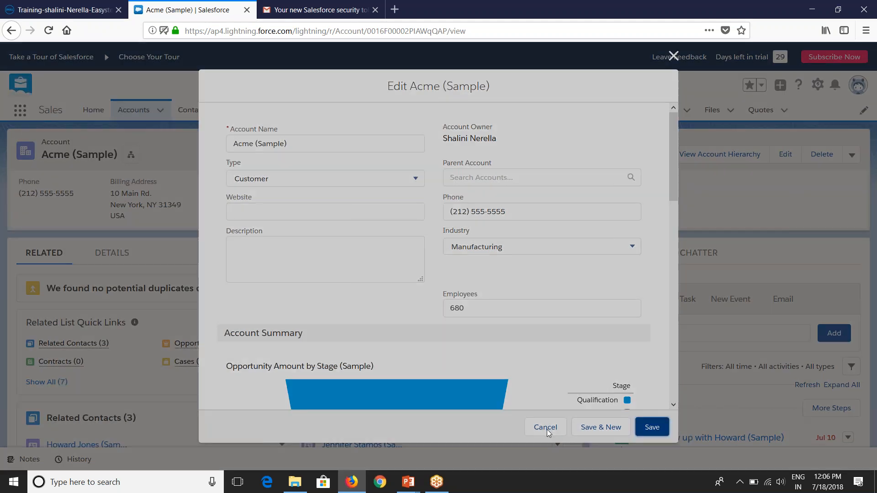
Step: Check Acme's Details for the last modified date, then go back to All Accounts
scroll(413, 388, down, 3)
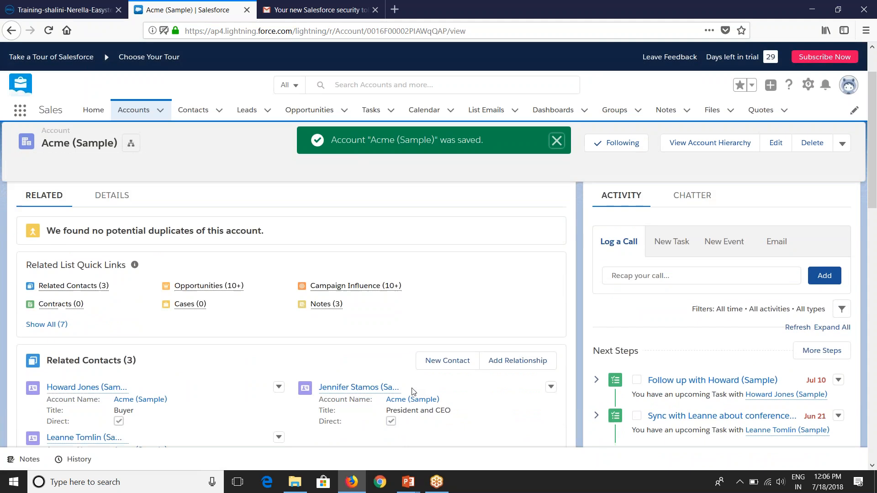
scroll(291, 297, down, 8)
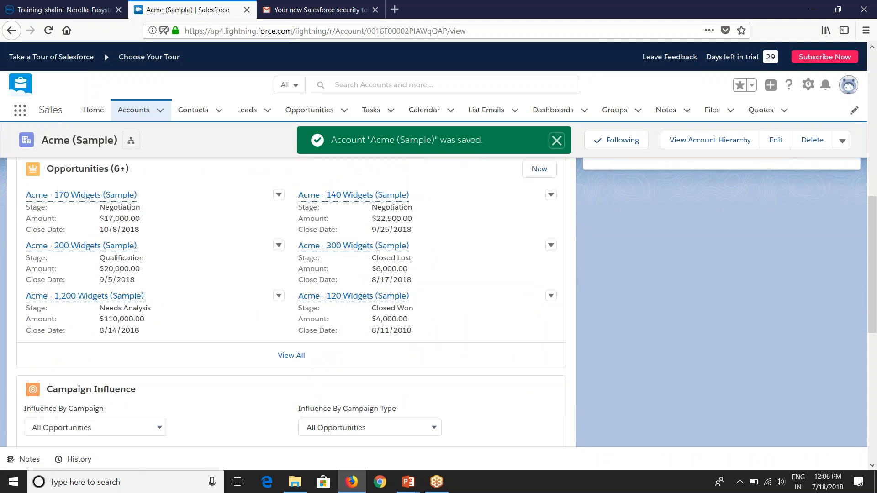
scroll(168, 379, up, 10)
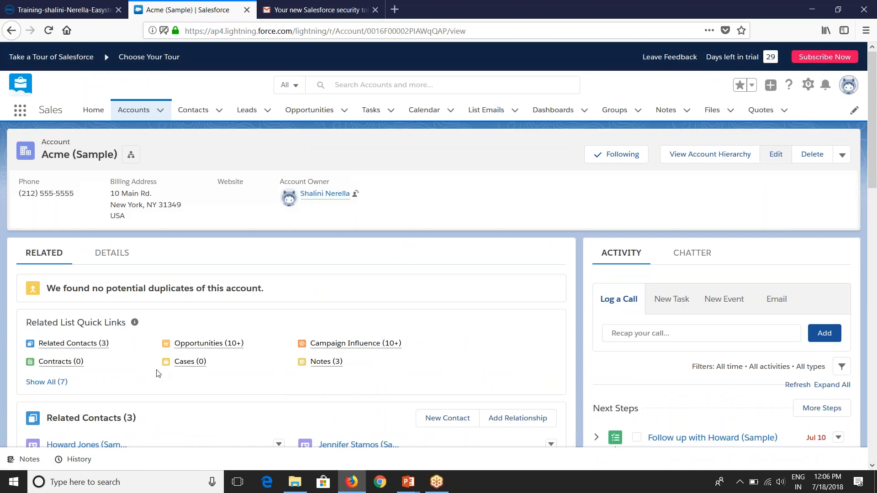
click(117, 263)
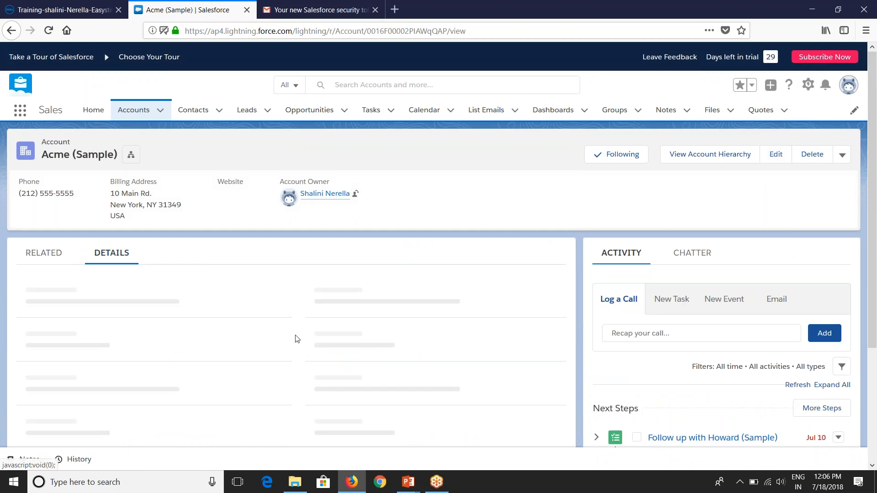
scroll(296, 342, down, 8)
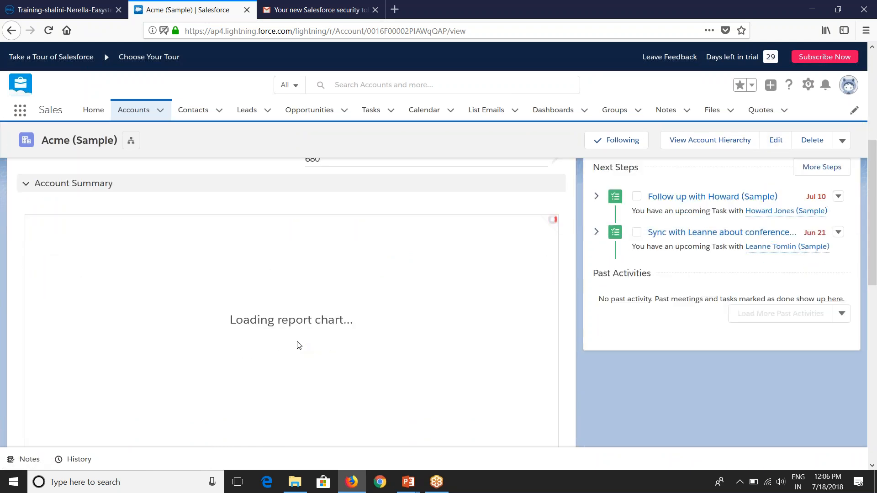
scroll(297, 347, down, 4)
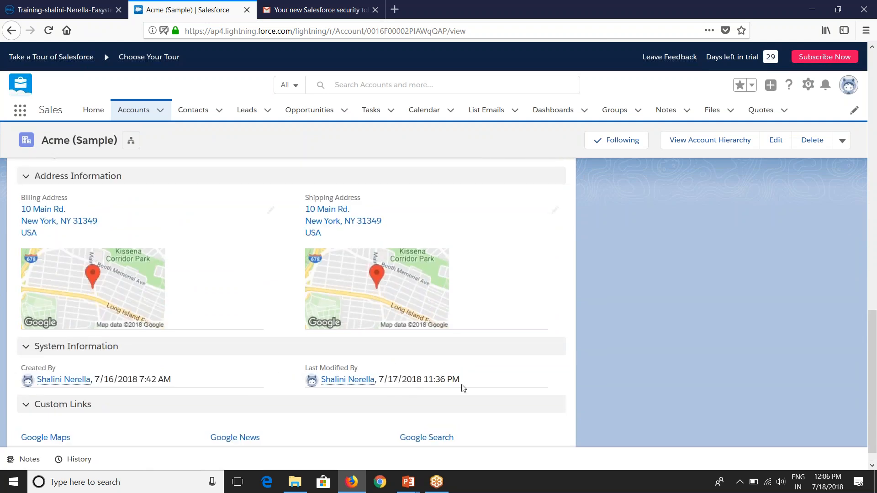
drag(459, 386, 378, 383)
click(16, 35)
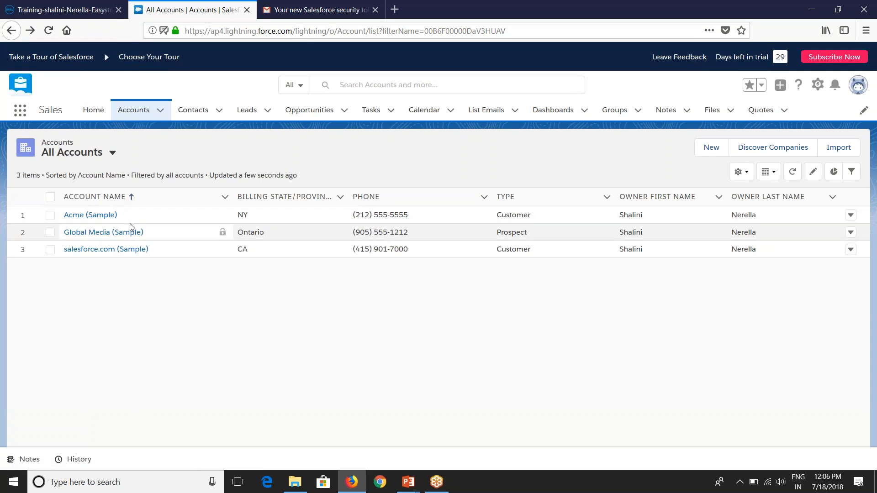
Step: Back in Boomi, add a new expression under the Account operation's Logical - AND filter group
click(68, 9)
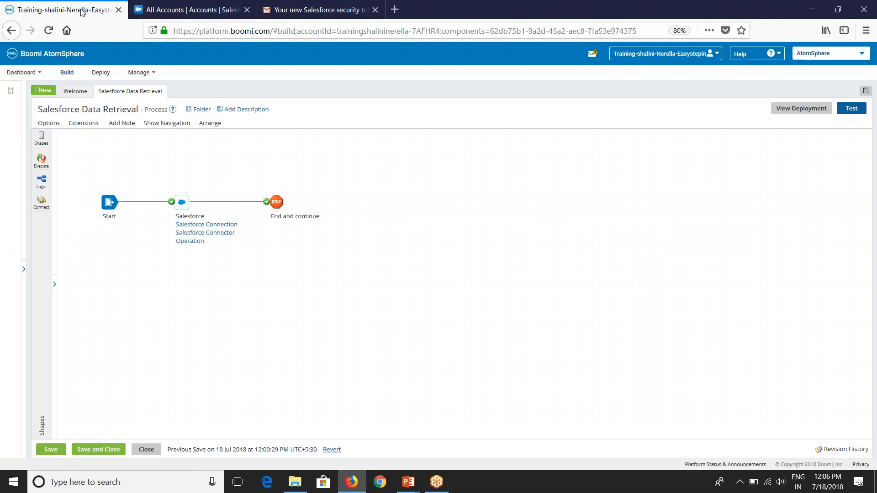
click(189, 241)
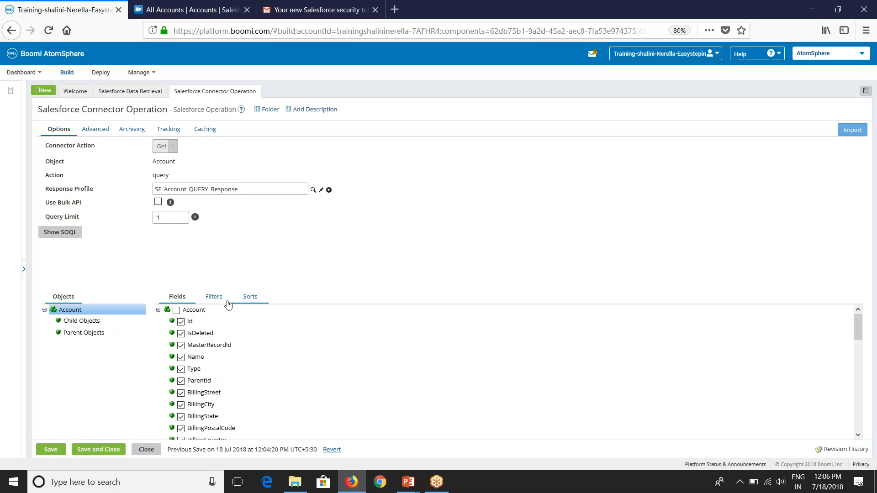
click(223, 303)
click(173, 323)
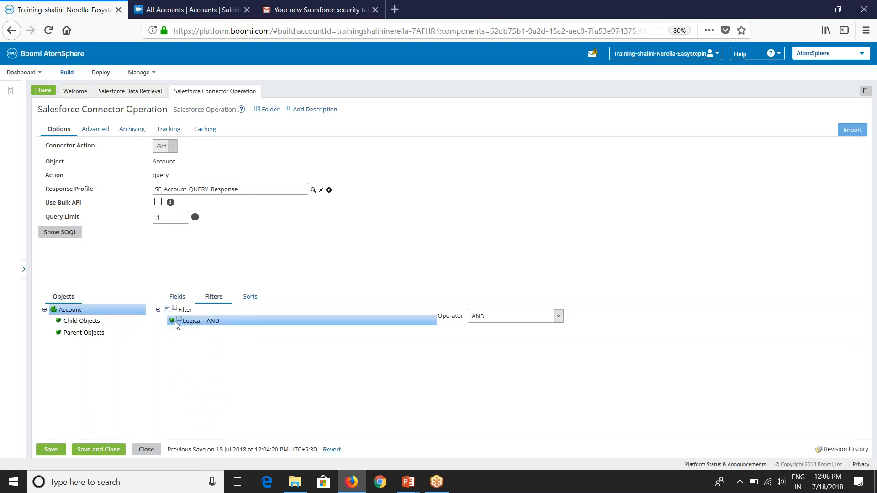
right_click(173, 324)
click(197, 338)
Step: Name the new filter LastModifiedDate>= and set its field to LastModifiedDate
click(213, 332)
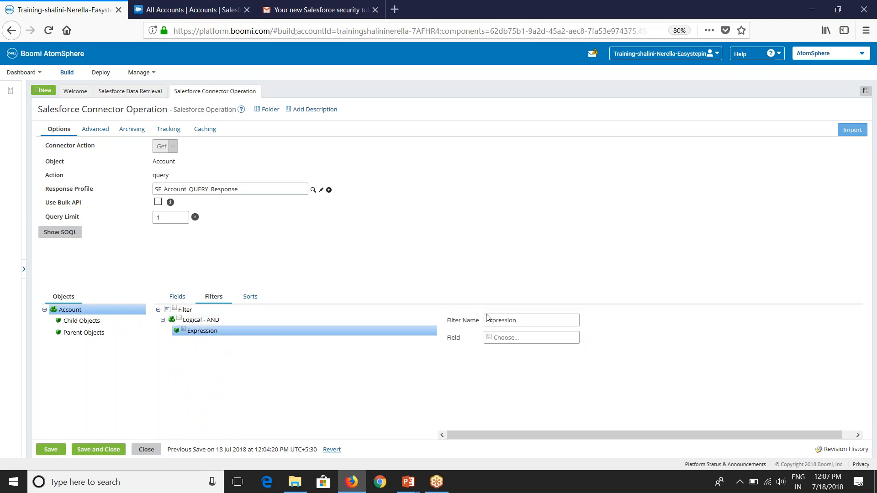
double_click(529, 319)
text(LastModifiedDate>=)
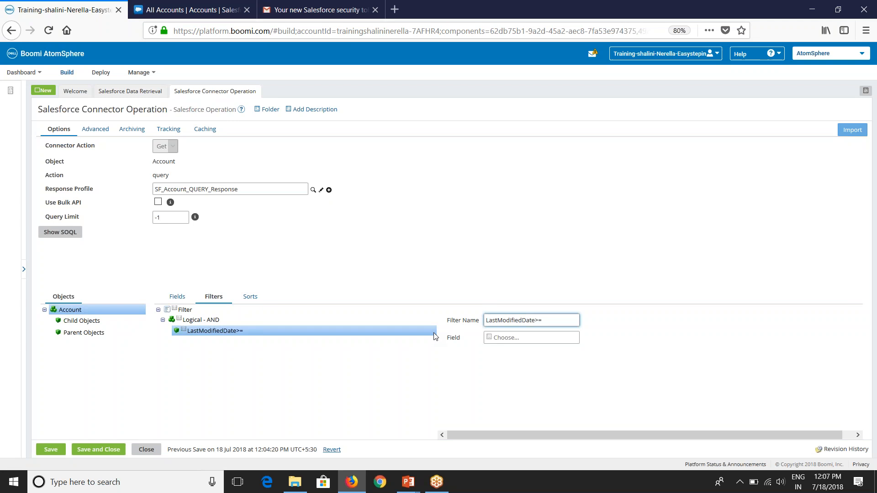
click(498, 338)
scroll(530, 402, down, 10)
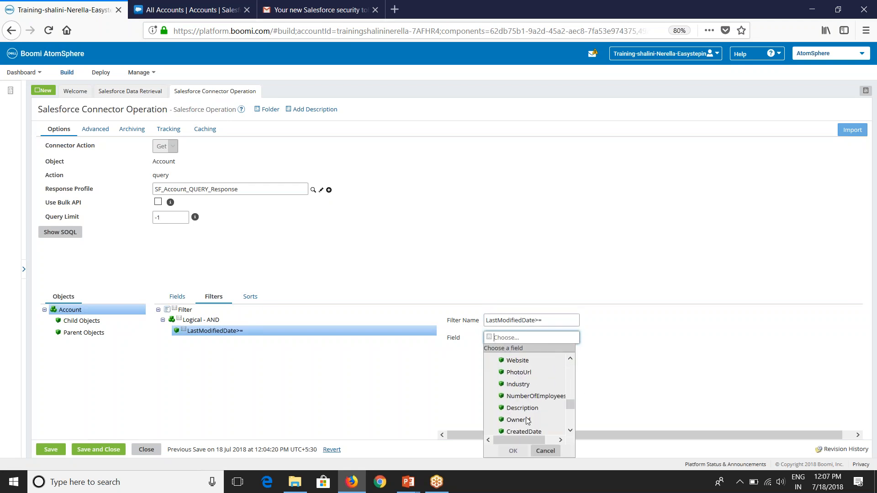
scroll(528, 422, up, 2)
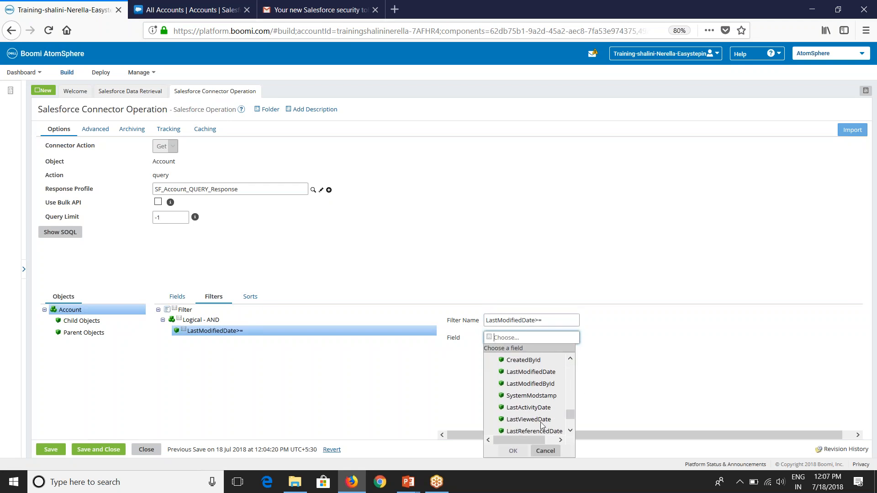
click(530, 374)
click(513, 451)
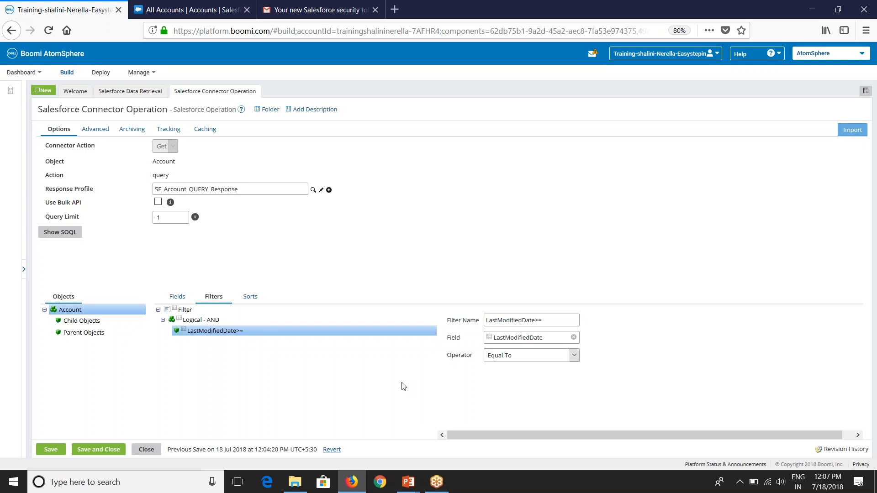
Step: Save and close the operation with the new LastModifiedDate>= filter in place
right_click(182, 332)
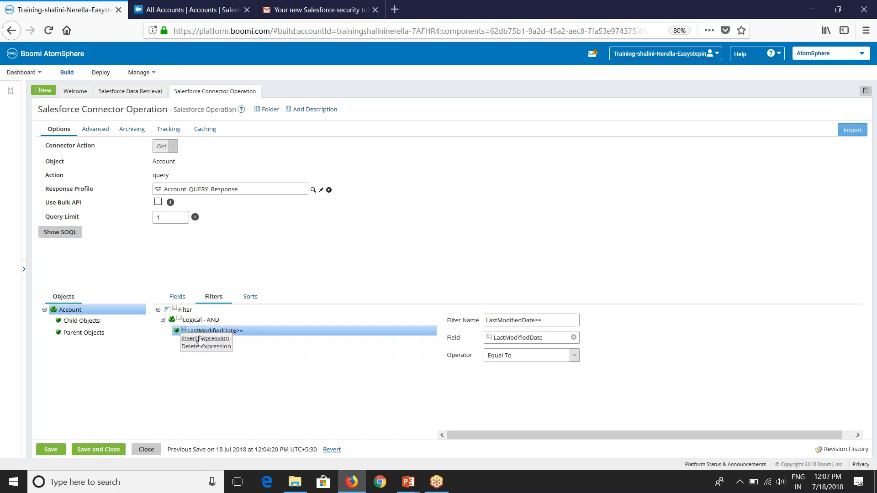
click(235, 374)
click(179, 320)
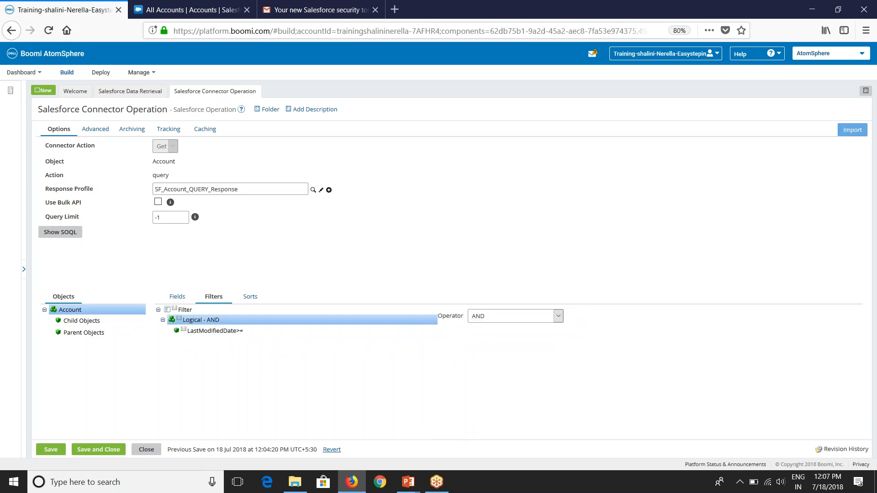
right_click(177, 321)
click(102, 452)
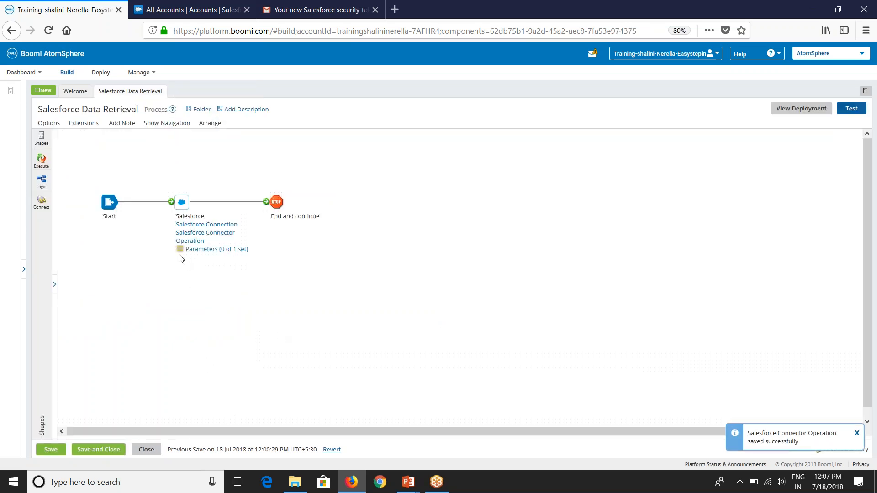
Step: Add a Date/Time parameter value for LastModifiedDate>= on the Salesforce shape
click(191, 206)
click(660, 190)
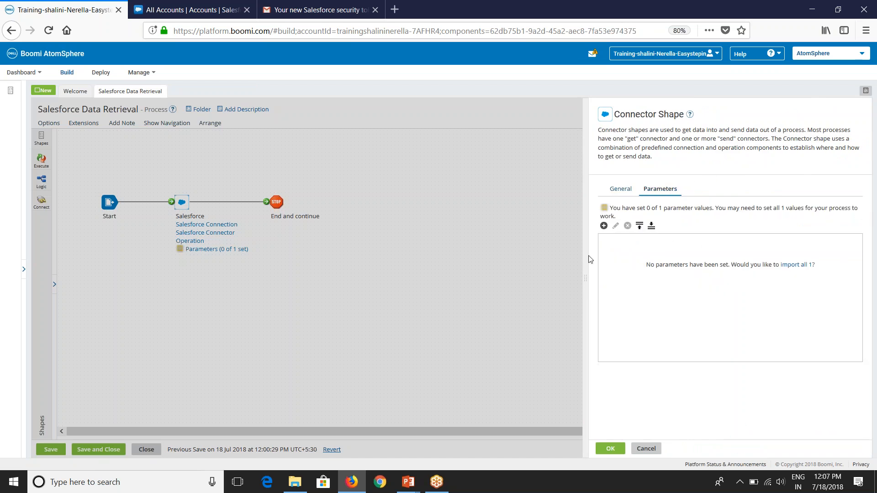
click(604, 225)
click(417, 138)
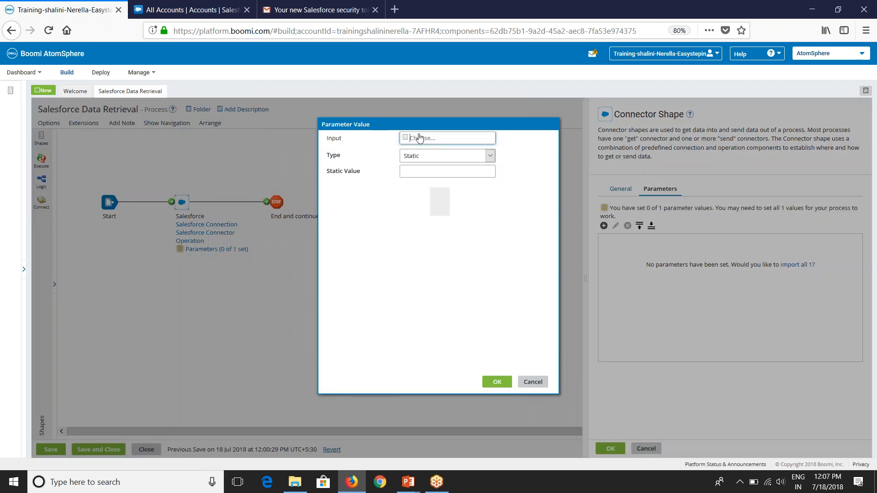
click(421, 172)
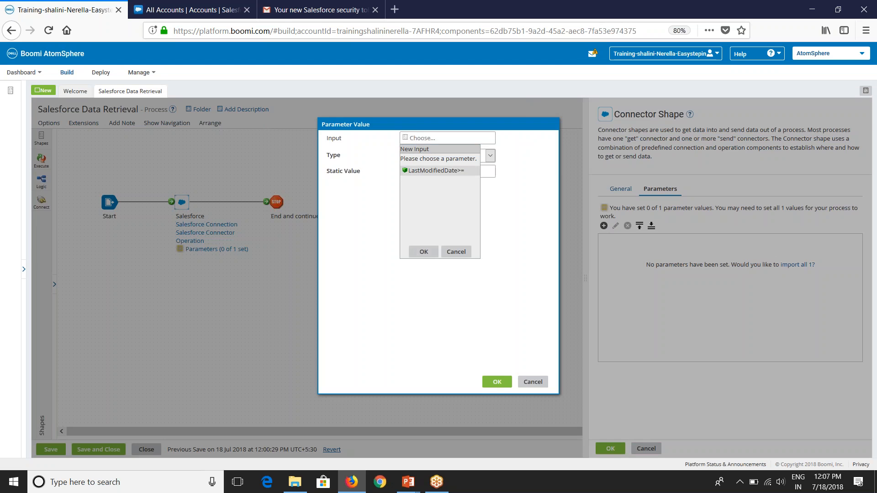
click(424, 251)
click(429, 156)
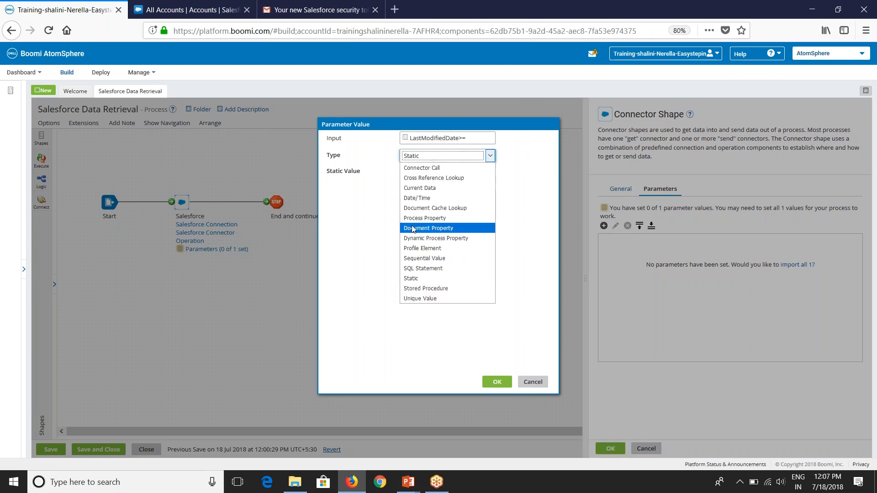
click(414, 199)
Step: Make it Relative Date, Current Date - 1 Day(s), with mask yyyy-MM-dd'T'HH:mm:ss.SSS'Z', and apply
click(445, 190)
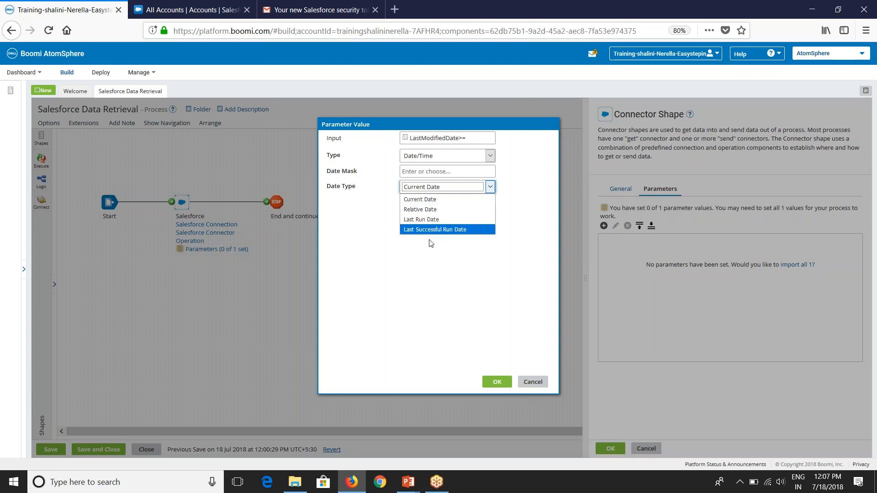
click(427, 212)
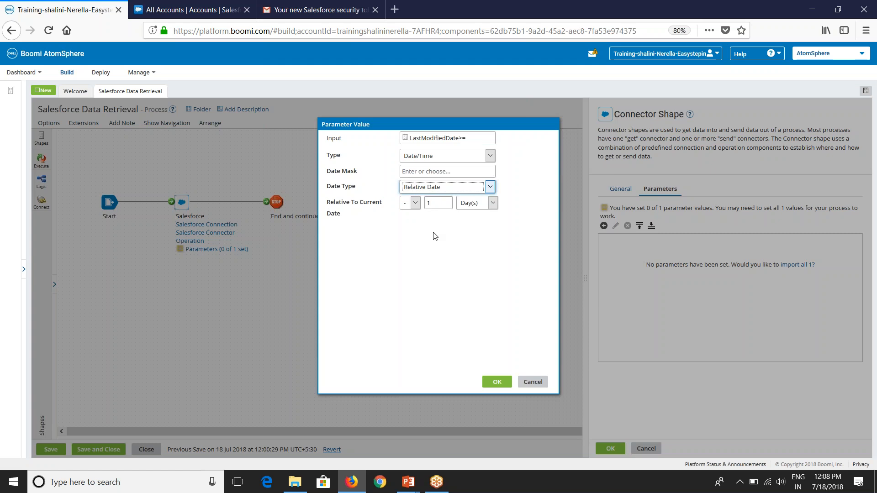
click(438, 202)
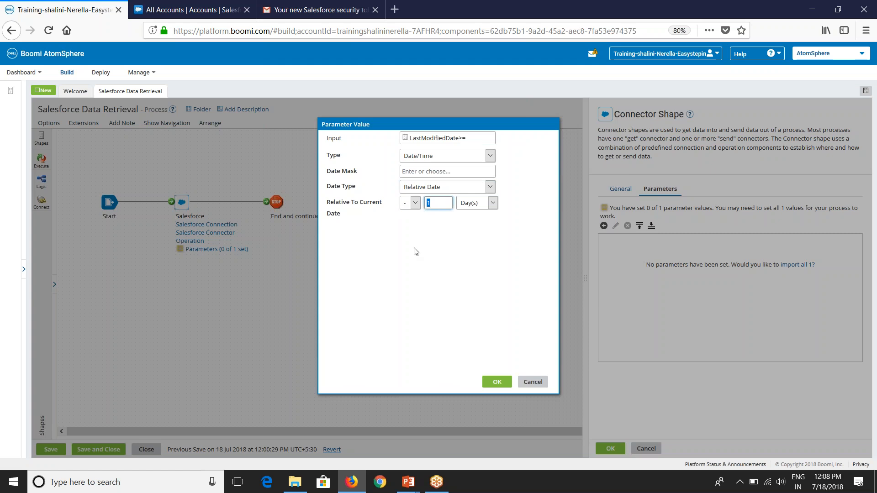
click(433, 241)
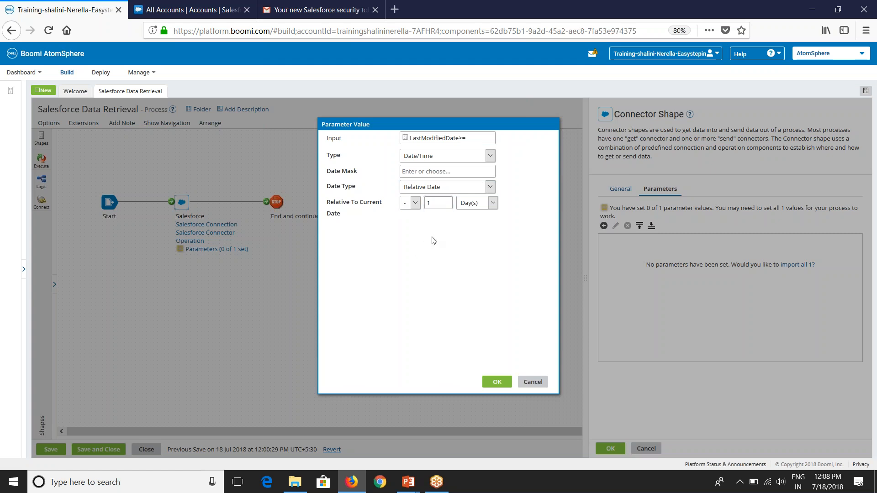
click(437, 172)
scroll(435, 190, down, 3)
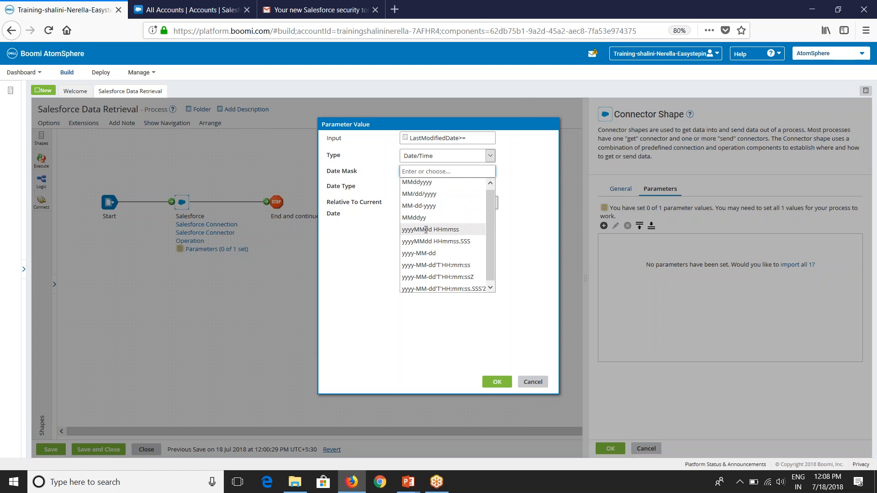
click(448, 286)
click(492, 384)
click(610, 452)
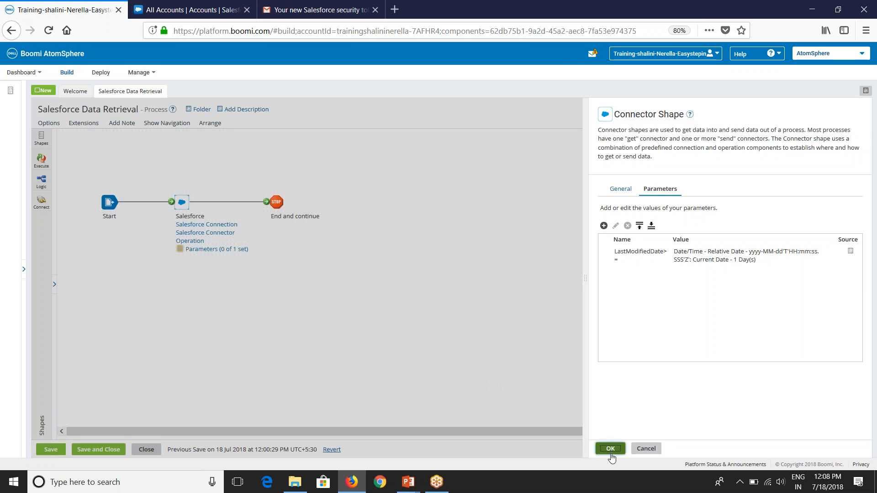
Step: Save the process and run a test on Test Atom Cloud
click(50, 449)
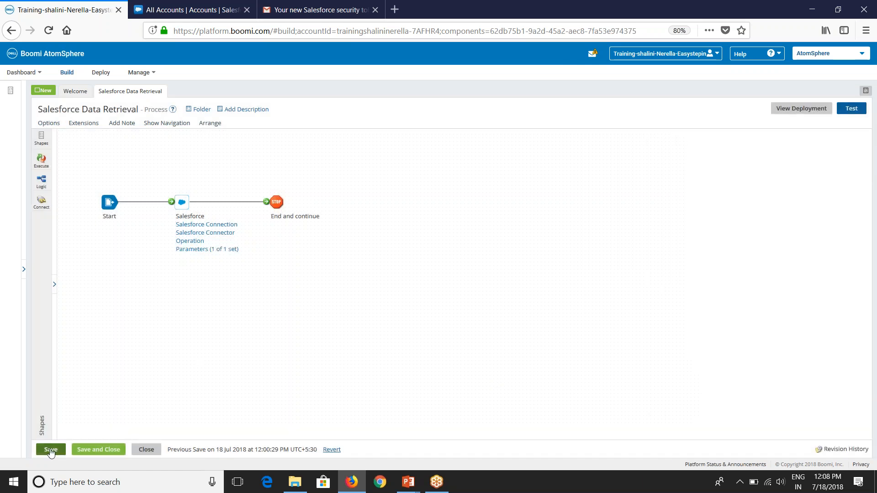
click(852, 109)
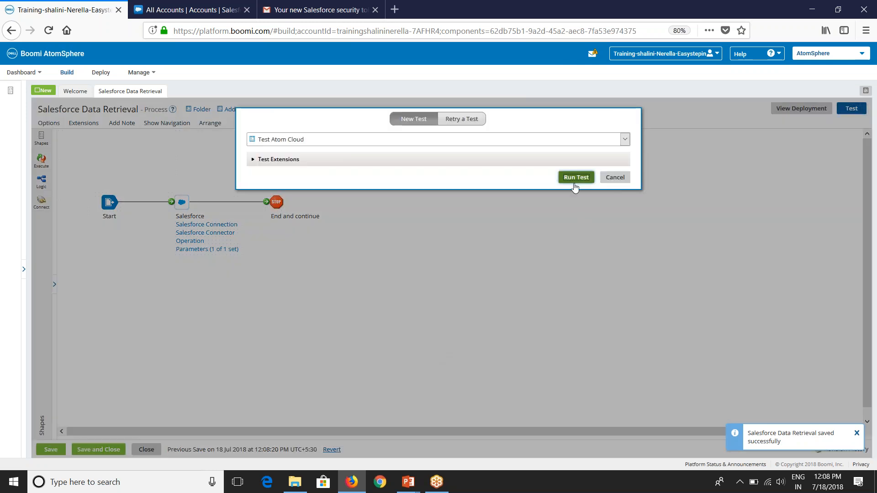
click(576, 178)
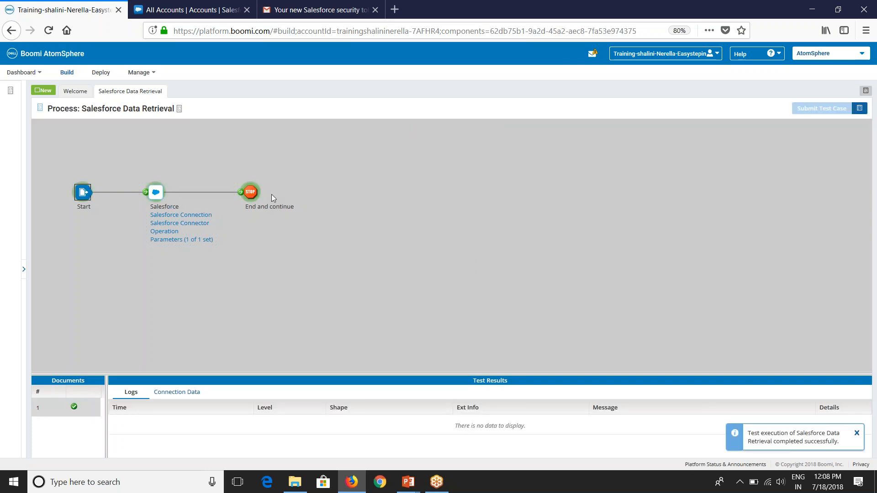
Step: Check the Stop shape's empty 59-byte AccountList document, then exit test mode
click(253, 194)
click(180, 393)
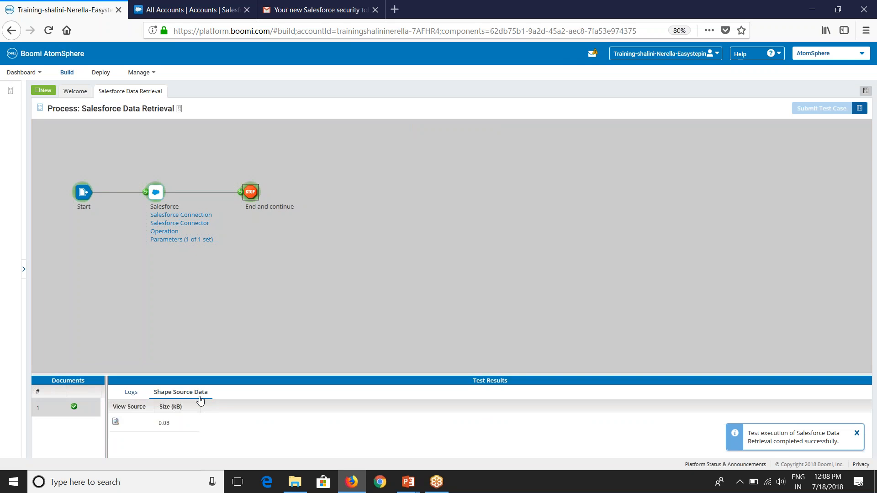
click(115, 421)
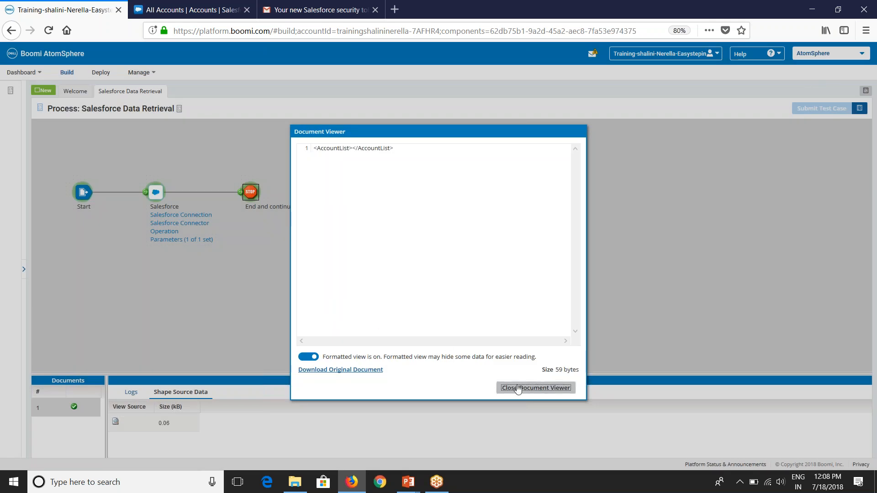
click(517, 388)
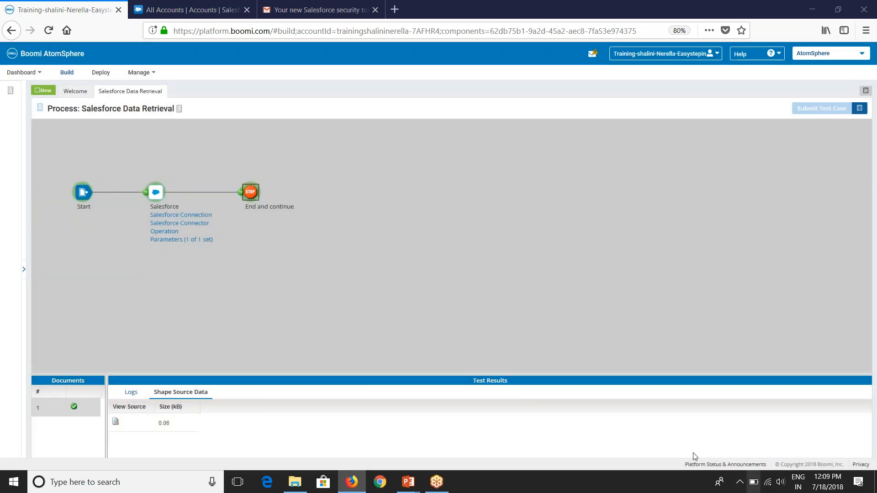
click(40, 108)
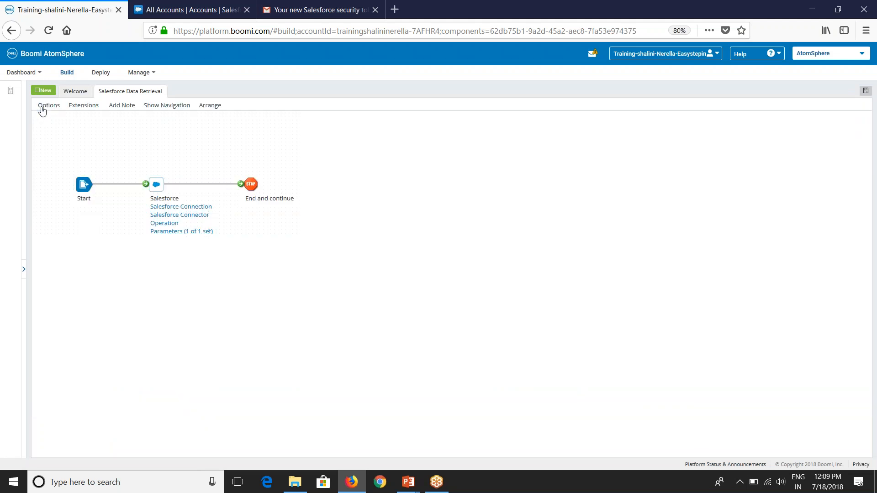
Step: Review the shape's LastModifiedDate>= parameter value, leaving it unchanged
mouse_move(182, 202)
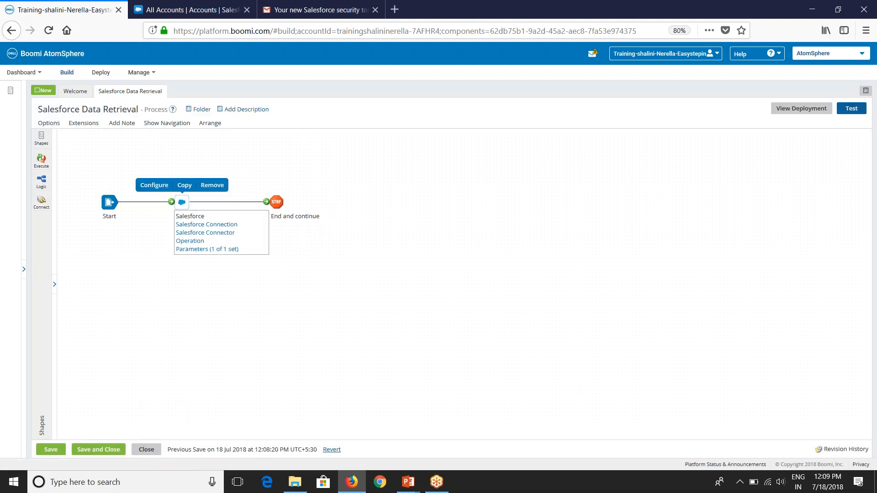
click(184, 202)
click(660, 188)
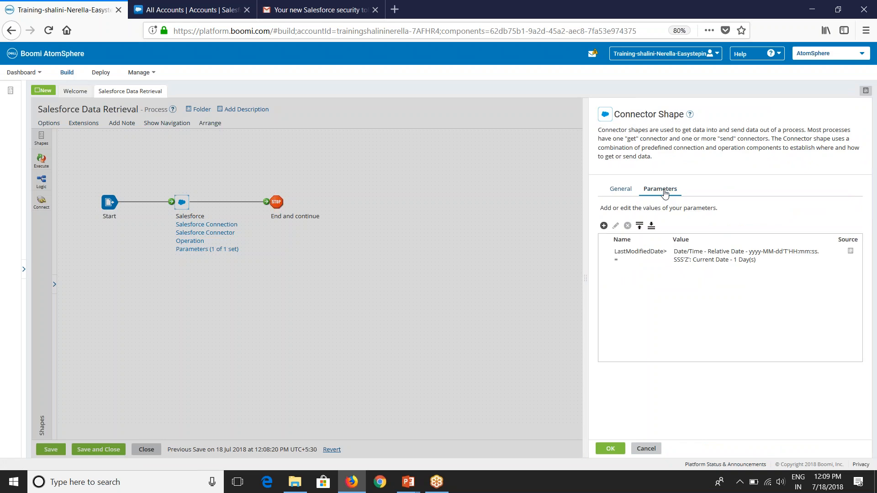
click(660, 263)
click(615, 225)
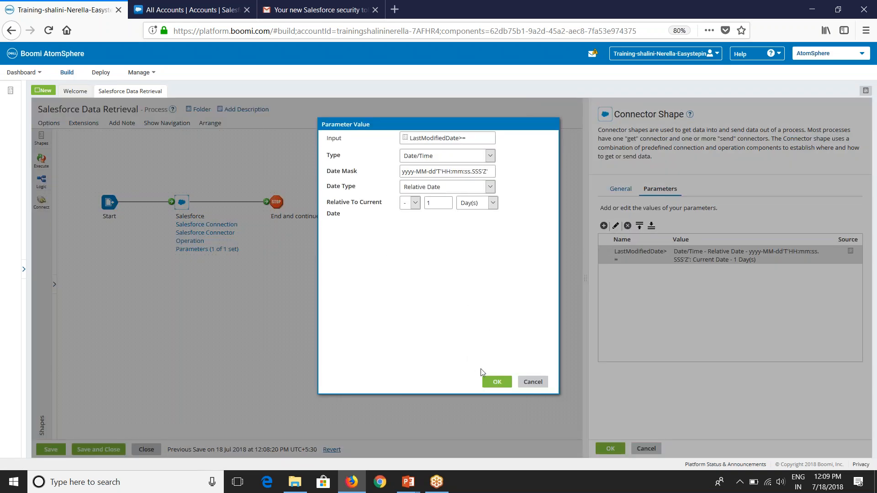
click(497, 382)
click(608, 449)
Step: Set the LastModifiedDate>= filter operator to Greater Than or Equal To, save, and rerun the test
click(194, 239)
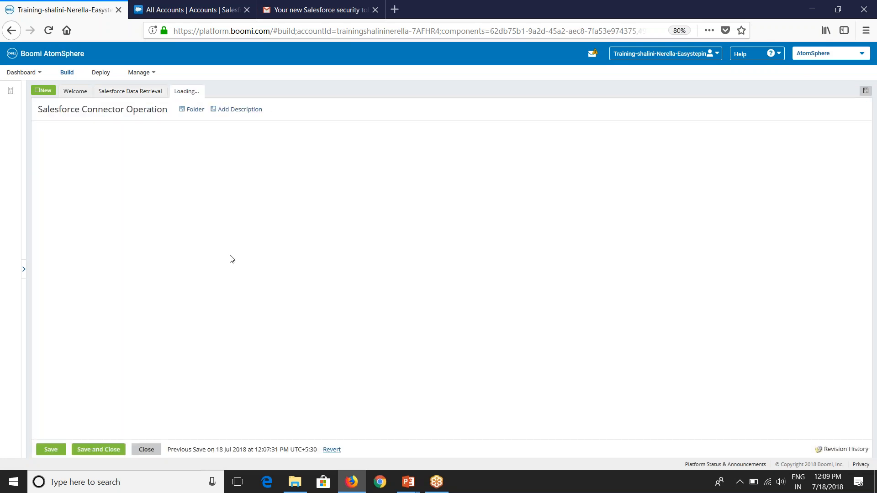
click(213, 296)
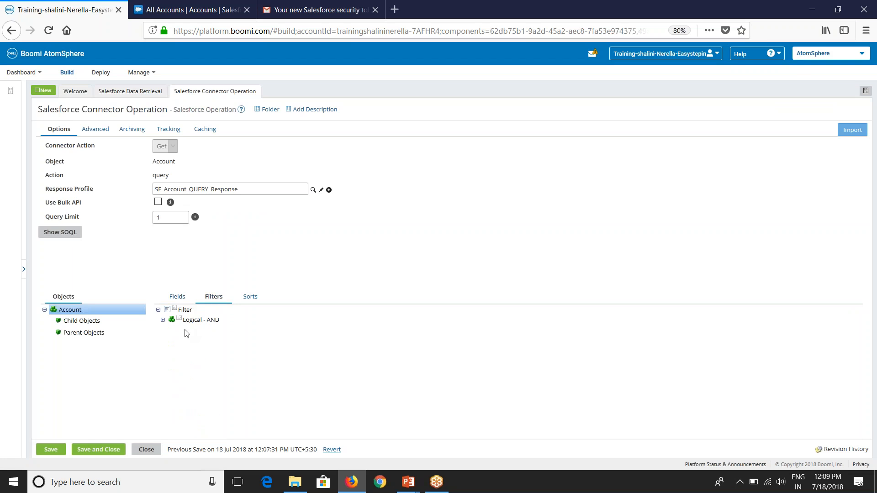
click(162, 321)
click(196, 331)
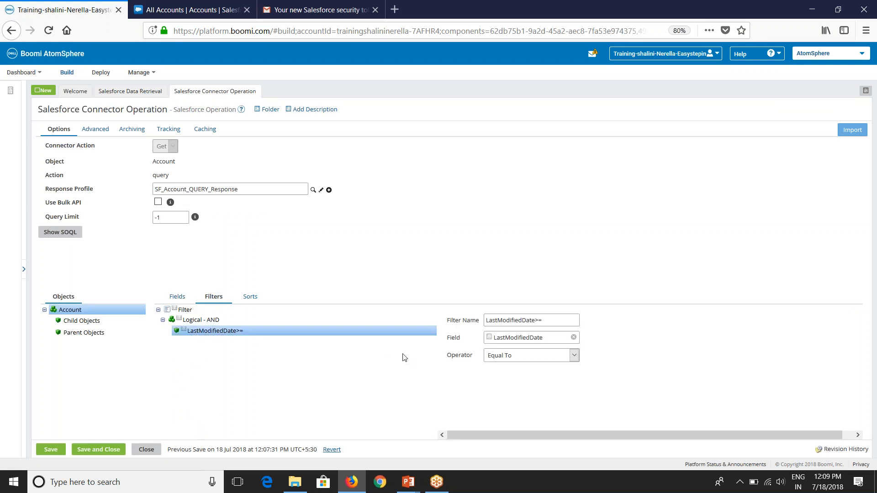
click(502, 360)
click(493, 284)
click(100, 451)
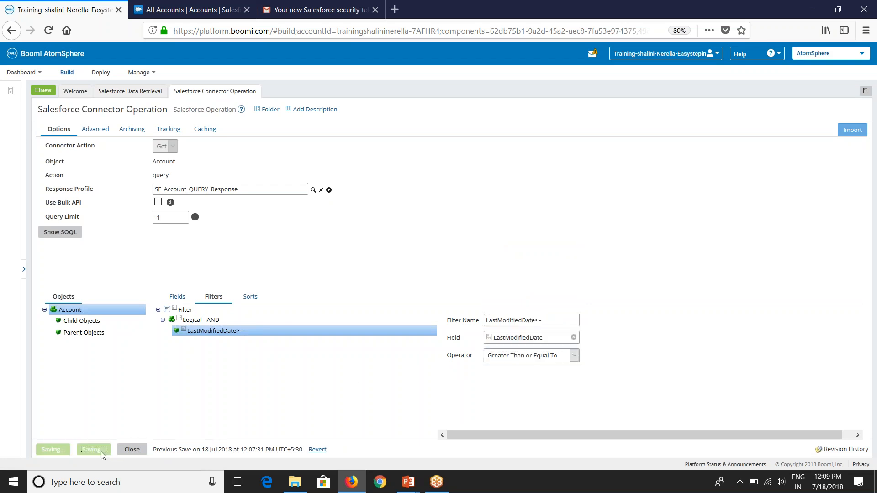
click(851, 109)
click(573, 181)
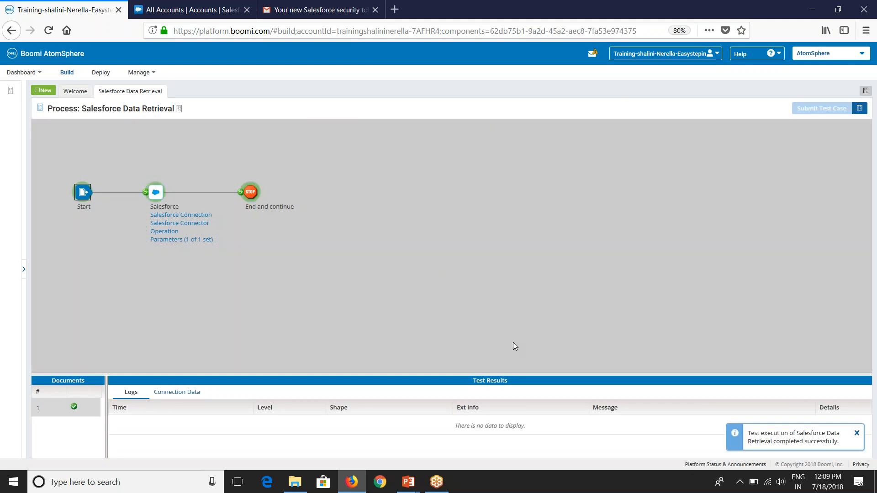
Step: Read the End shape's 1860-byte XML document holding only Acme (Sample), Type Customer, then close it
click(254, 195)
click(179, 392)
click(115, 422)
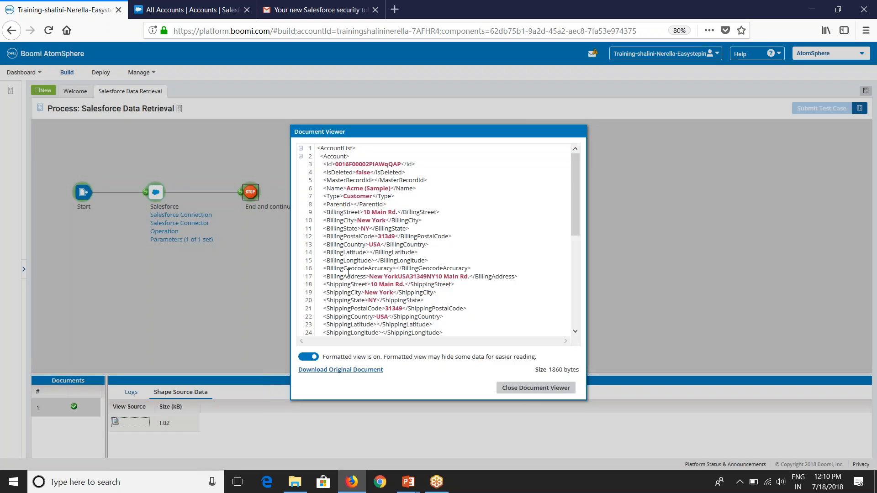
drag(346, 189, 386, 197)
scroll(403, 254, down, 5)
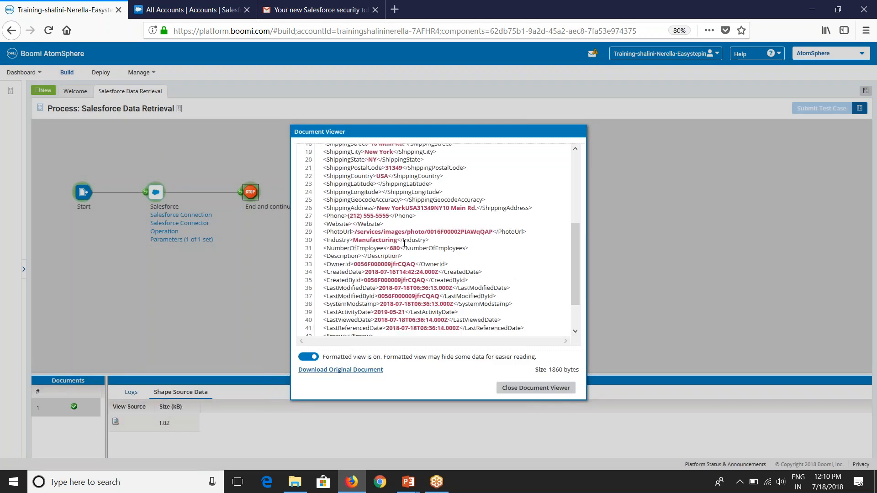
scroll(397, 281, up, 5)
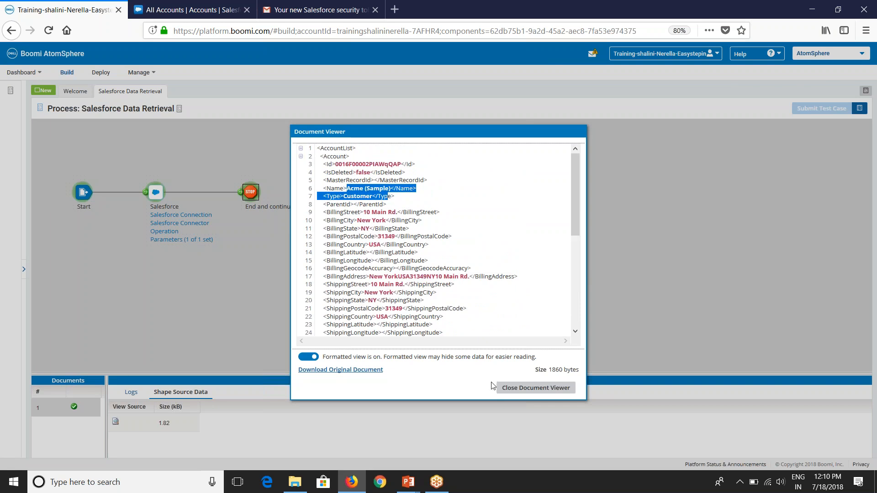
click(528, 389)
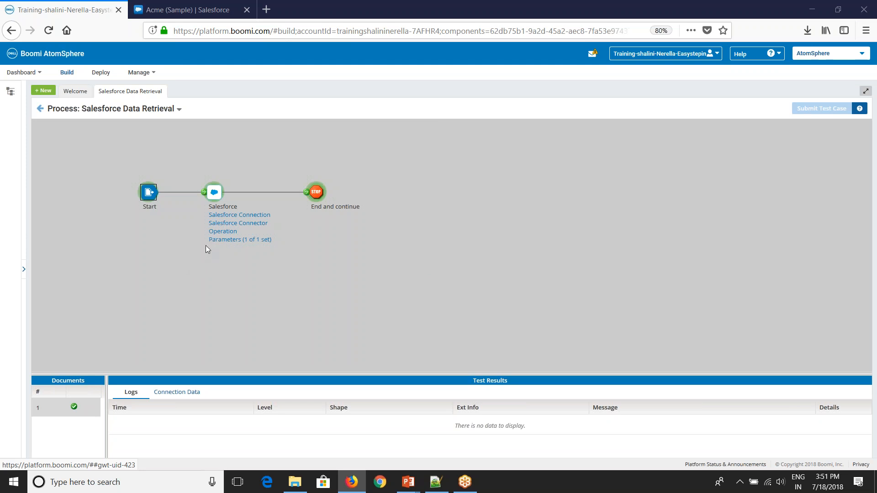
Step: Exit the test results back to editing Salesforce Data Retrieval and expand the component folder tree
click(40, 111)
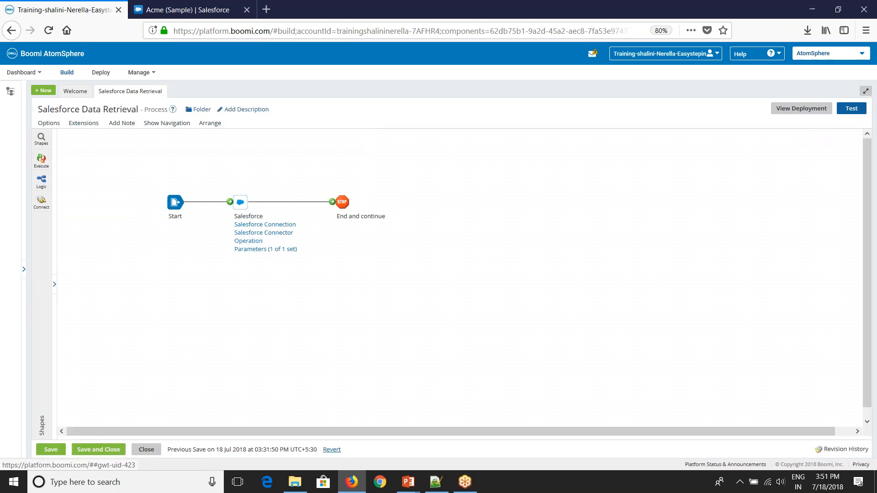
click(24, 270)
Step: Create process 'Salesforce Data Retrieval_CustomSOQL' in Day-7 with its Start shape set to No Data
click(30, 186)
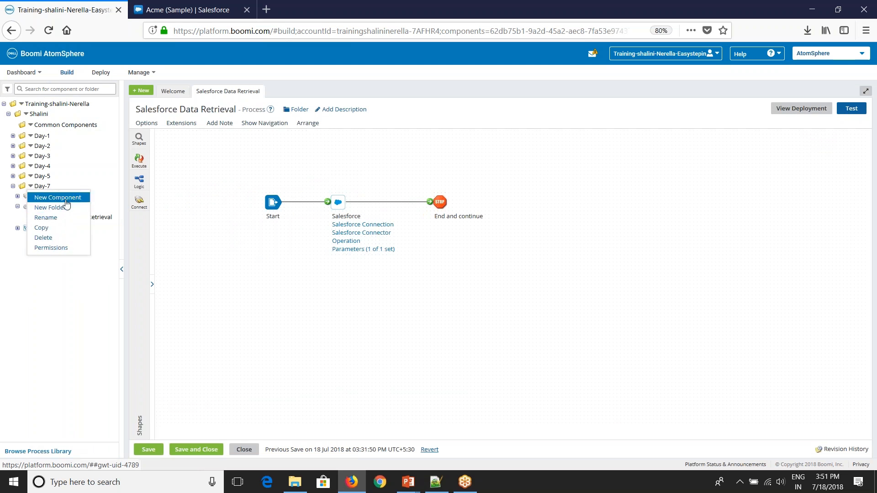
click(59, 198)
click(395, 106)
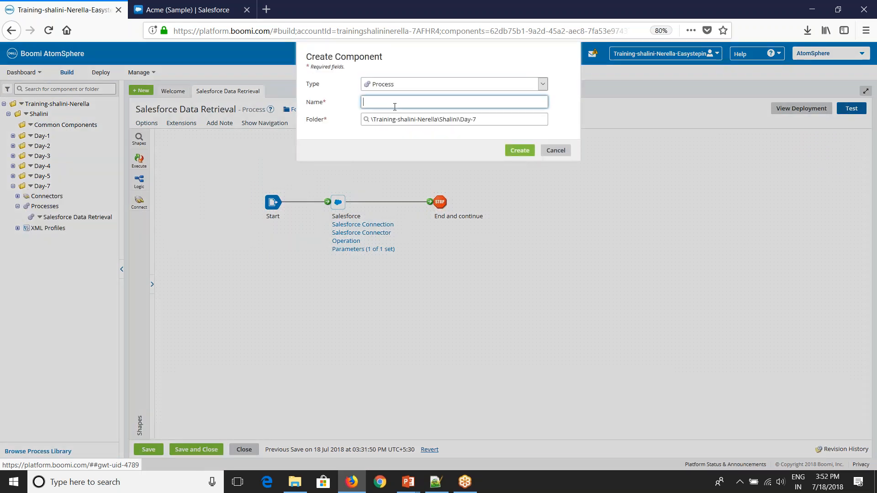
text(Salesforce Data Retrieval_CustomSOQL)
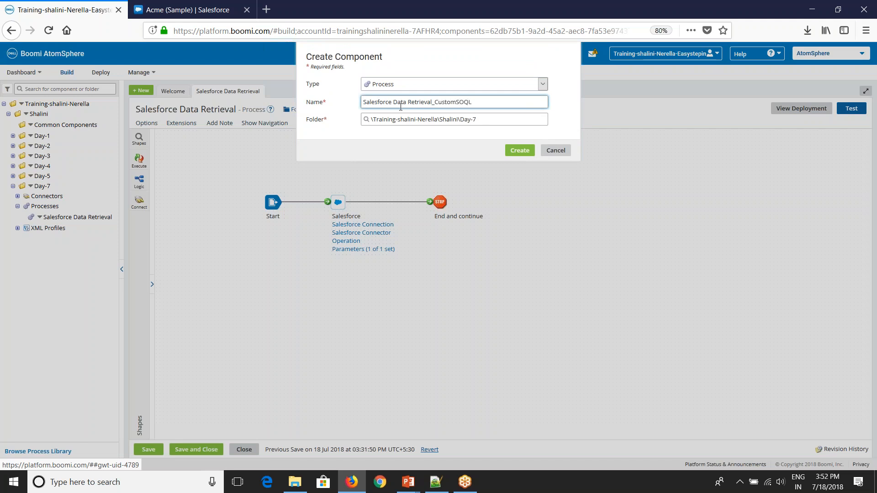
click(519, 150)
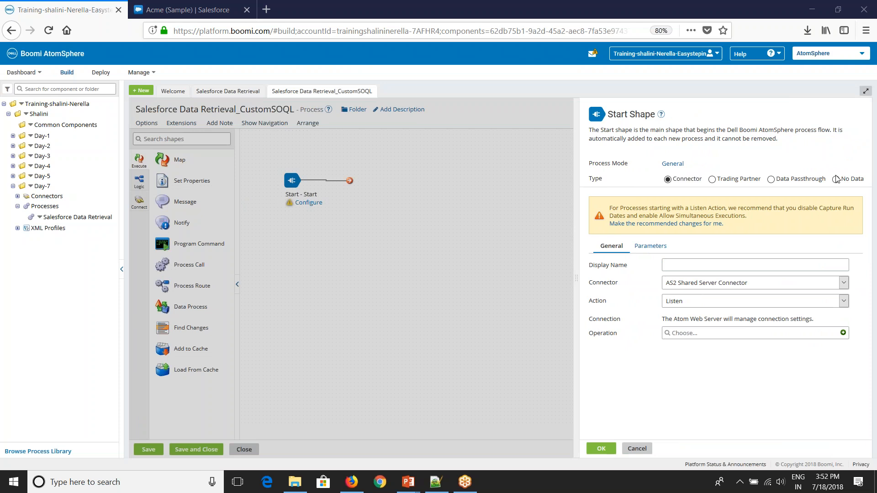
click(836, 179)
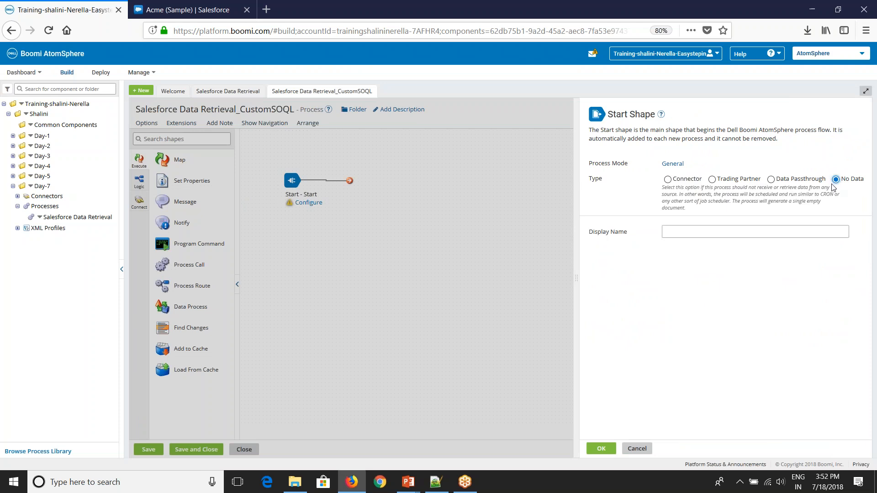
click(601, 448)
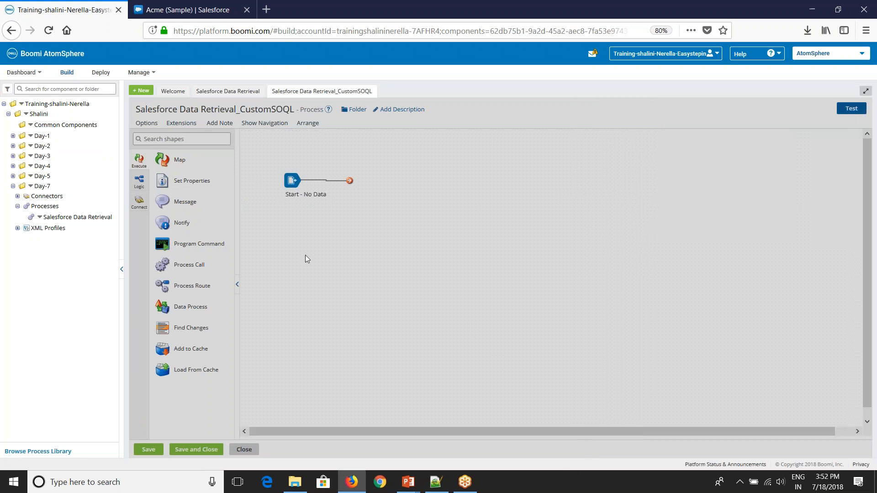
click(168, 140)
Step: Place a Salesforce connector shape using Salesforce Connection from the Day-7 folder
text(sale)
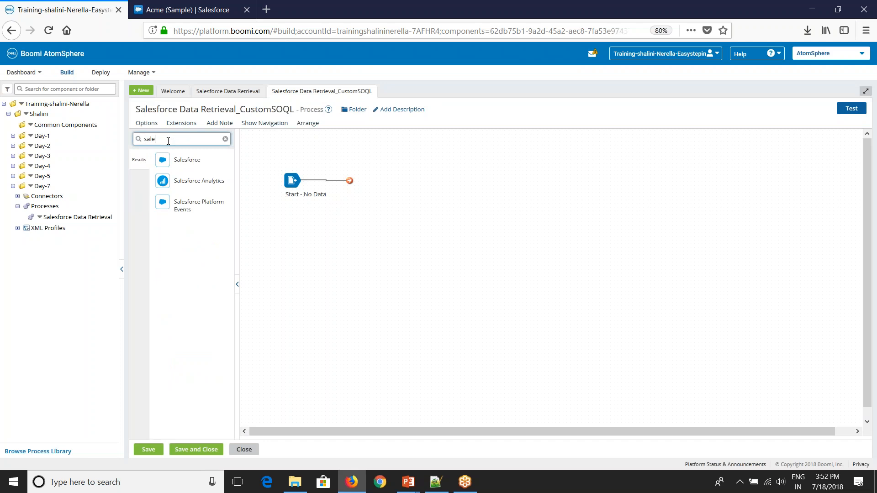
drag(162, 160, 477, 194)
click(683, 263)
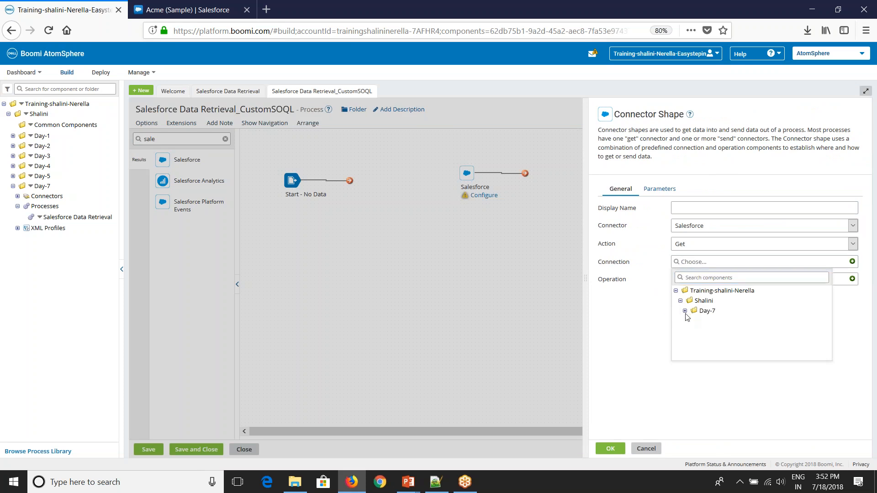
click(685, 311)
click(706, 322)
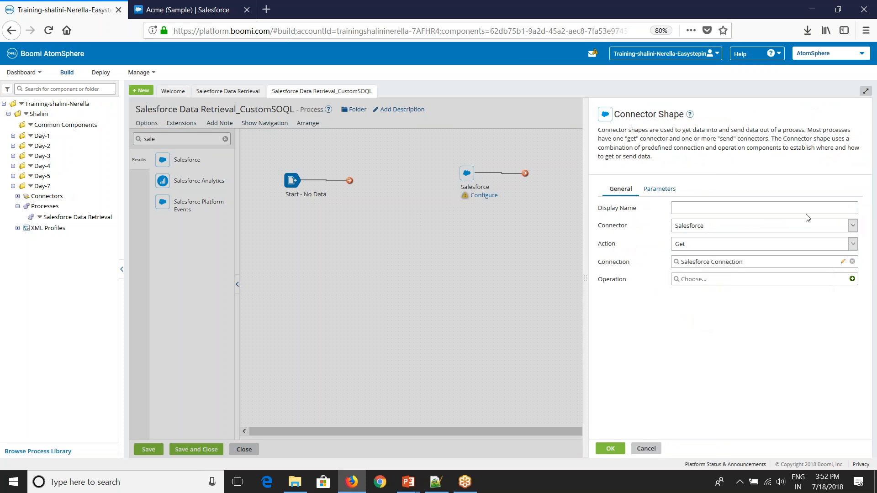
Step: Create a new operation named 'CustomSOQL_ Salesforce Connector Operation'
click(852, 279)
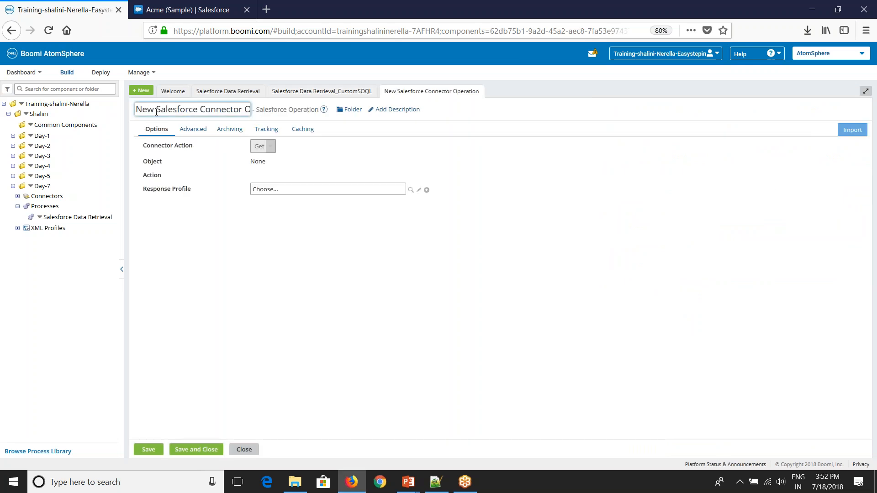
drag(156, 109, 126, 112)
text(Custom)
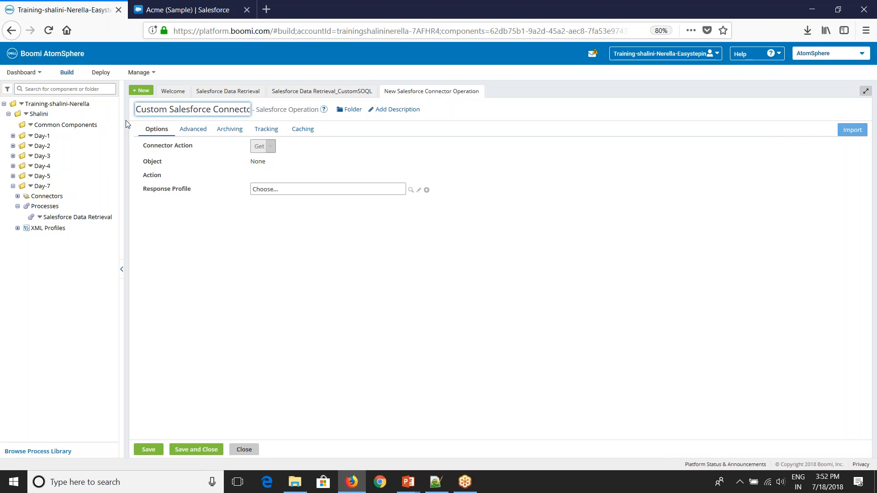
text(SOQL_)
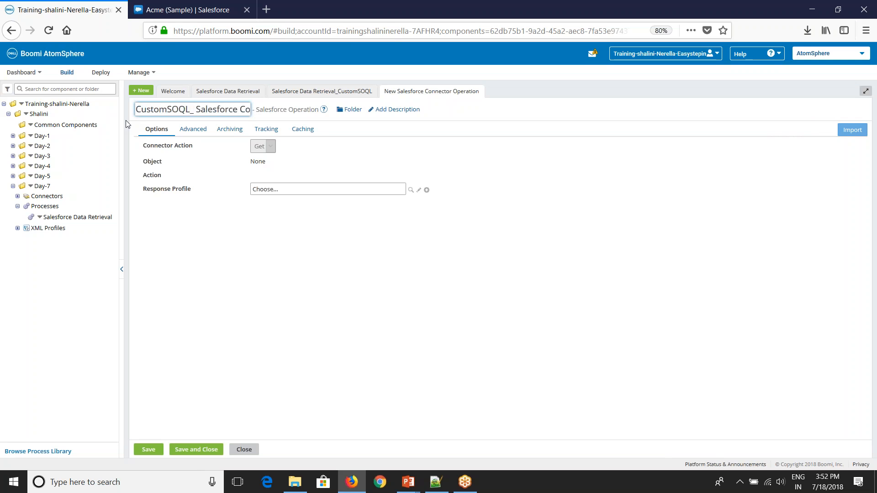
click(346, 298)
click(796, 321)
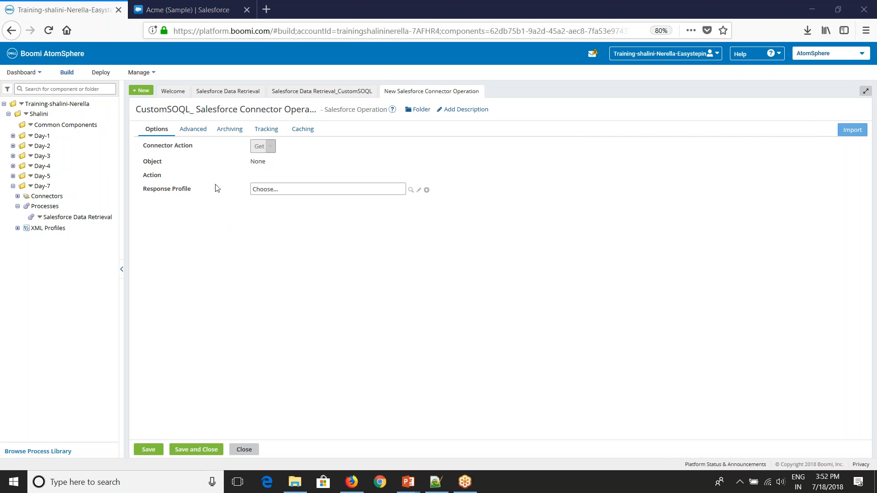
Step: Enable Use Custom Soql and Log Soql on the operation, then save and close it
click(194, 132)
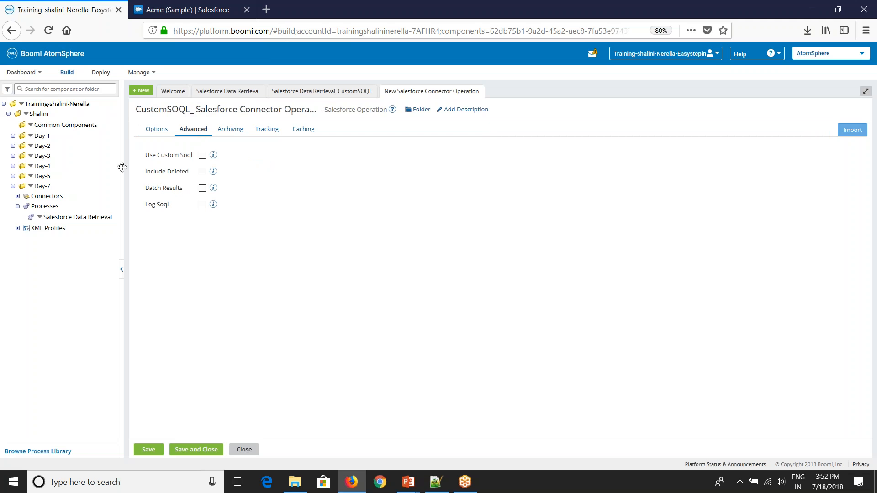
click(202, 155)
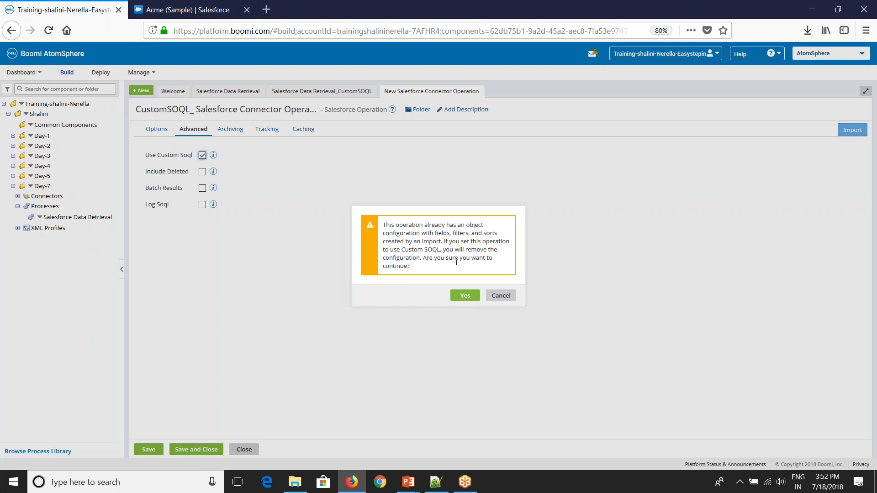
click(464, 295)
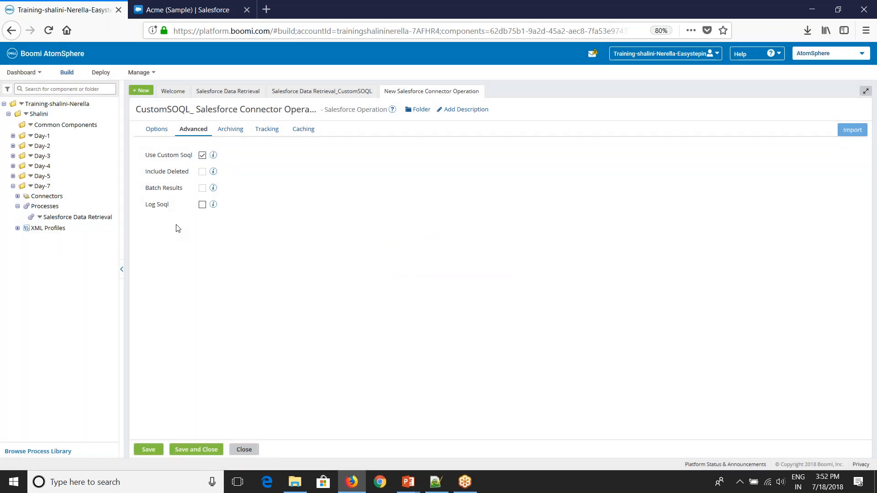
click(204, 206)
click(153, 133)
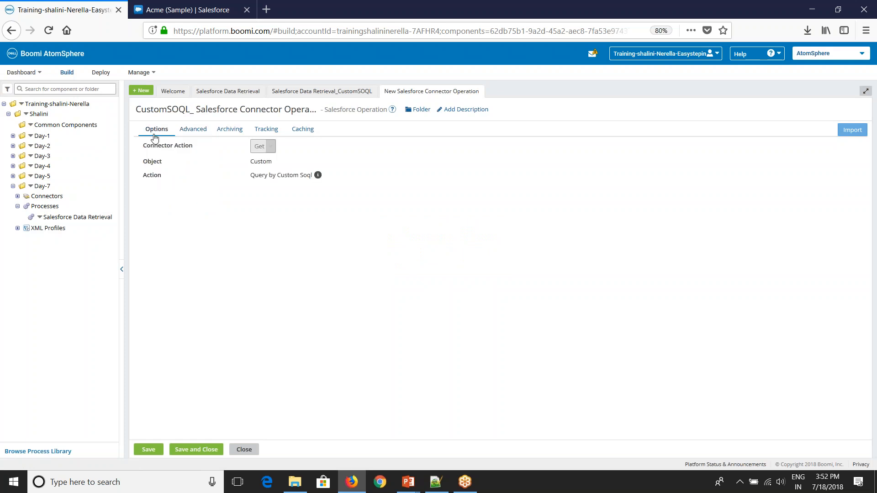
double_click(293, 186)
click(366, 211)
click(199, 450)
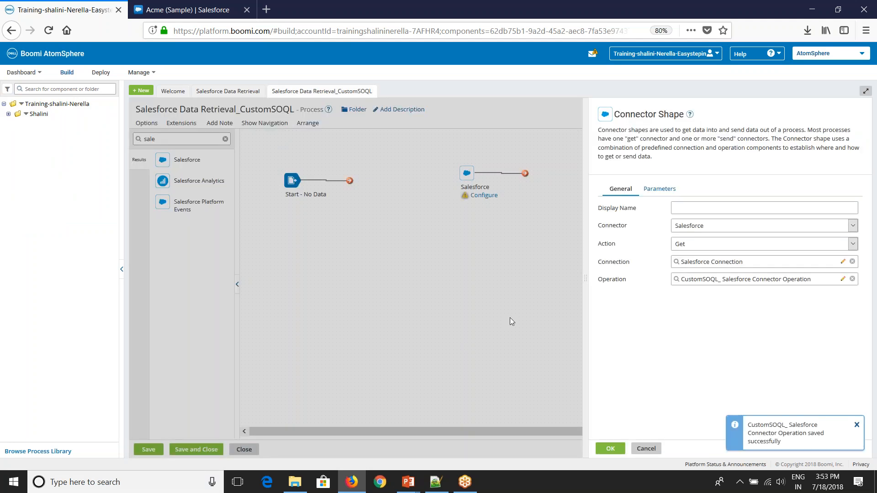
Step: Confirm the Salesforce shape and place a Message shape on the canvas
click(611, 449)
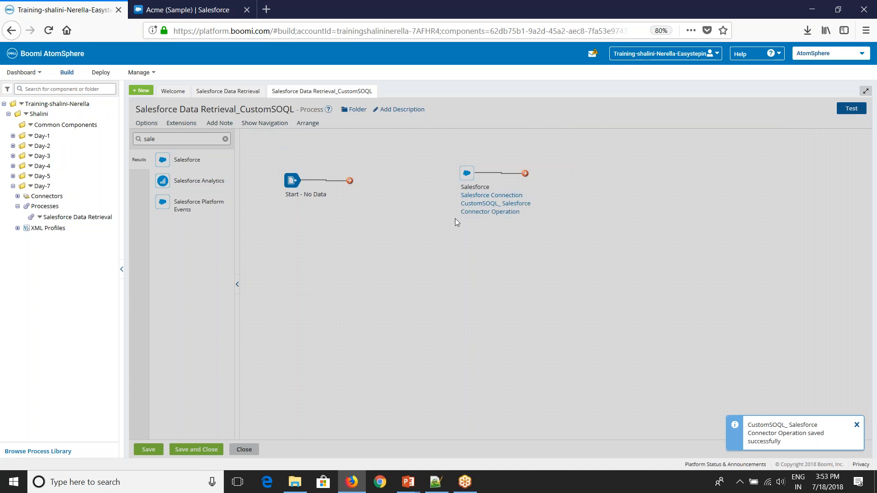
drag(168, 140, 129, 139)
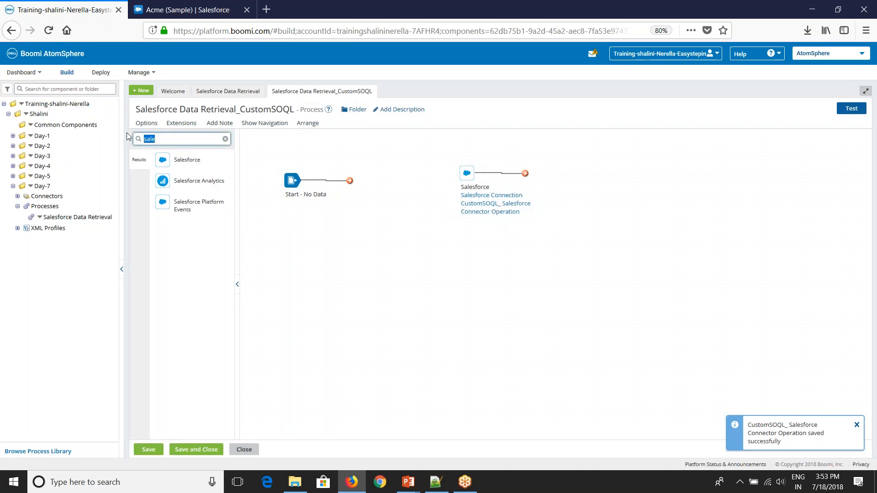
text(mes)
drag(162, 159, 372, 180)
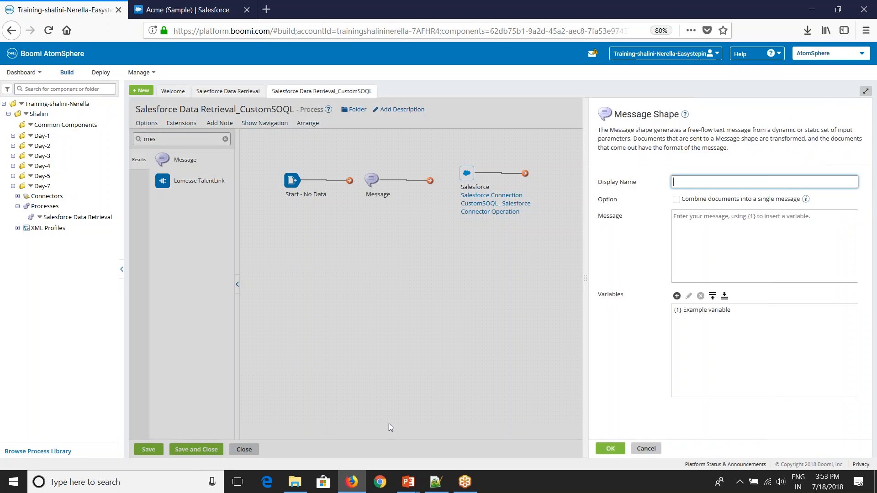
Step: Paste the Account SELECT query ending WHERE (Lastmodifieddate >= {1}) from Notepad++ into the message
click(436, 482)
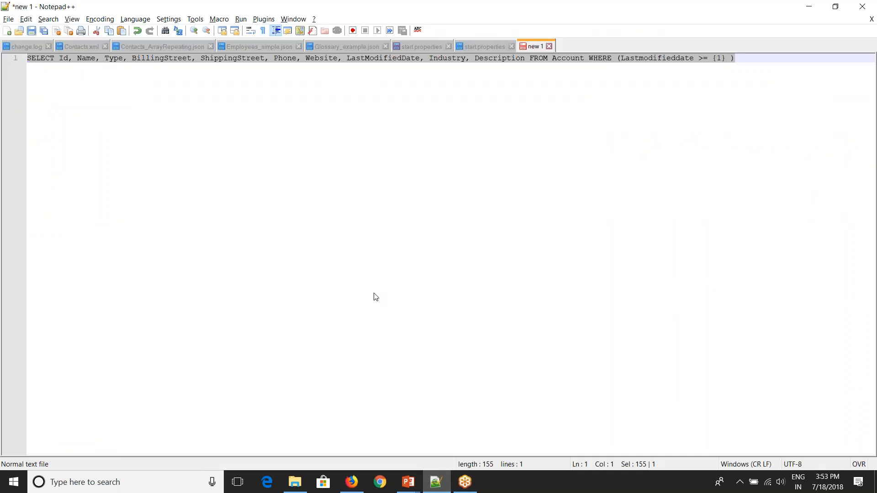
key(alt+Tab)
click(688, 246)
text(SELECT Id, Name, Type, BillingStreet, ShippingStreet, Phone, Website, LastModifiedDate, Industry, Description FROM Account WHERE (Lastmodifieddate >= {1} ))
key(alt+Tab)
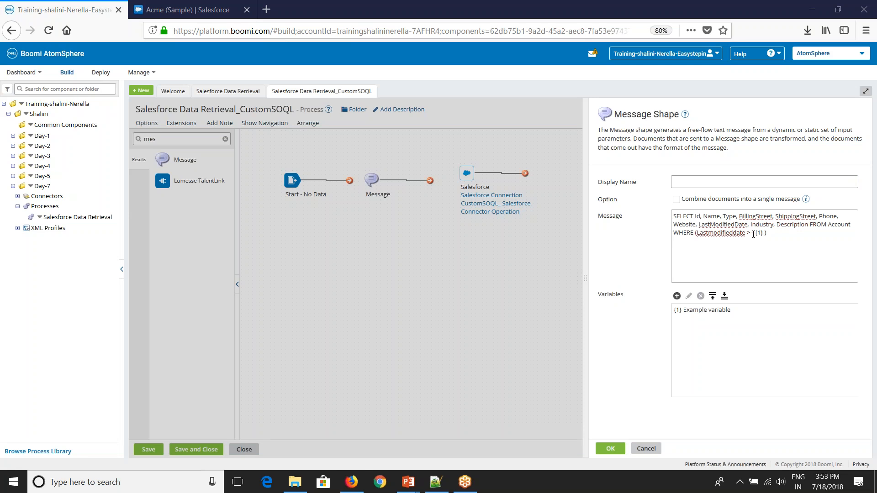
Step: Define variable {1} as a relative Date/Time, Current Date minus 1 day, format yyyy-MM-dd'T'HH:mm:ss.SSS'Z'
drag(756, 234, 762, 234)
key(alt+Tab)
click(763, 234)
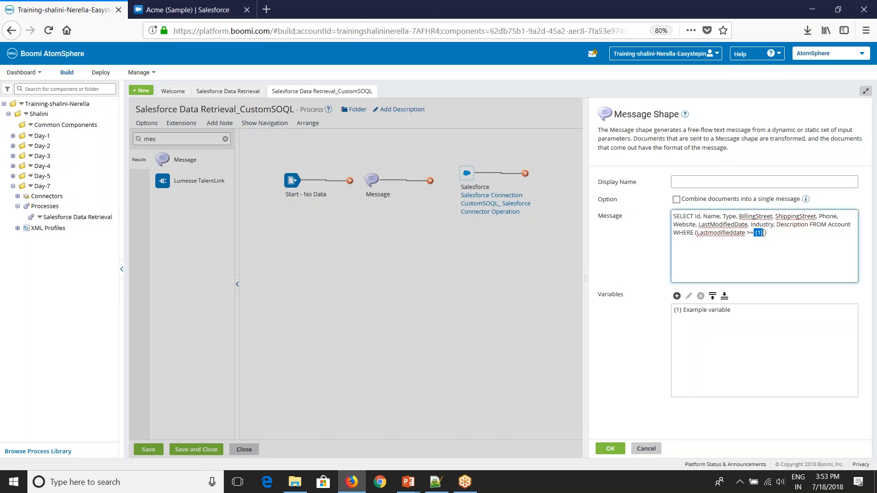
click(677, 296)
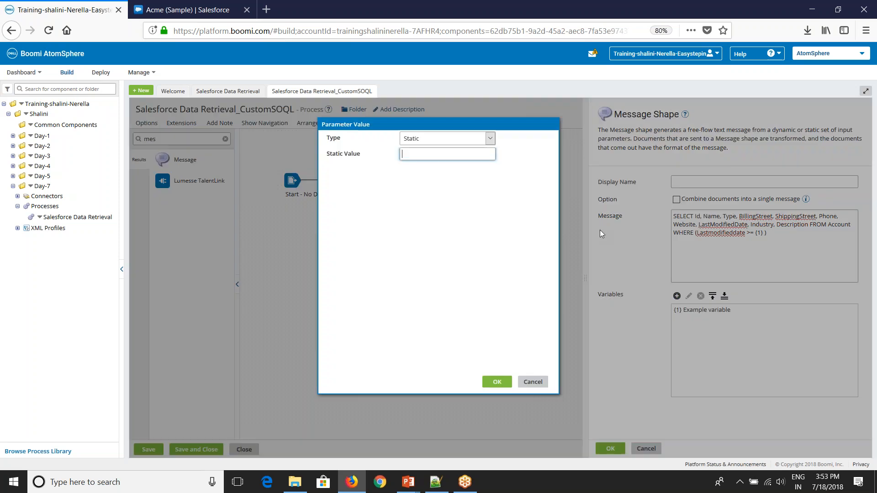
click(420, 140)
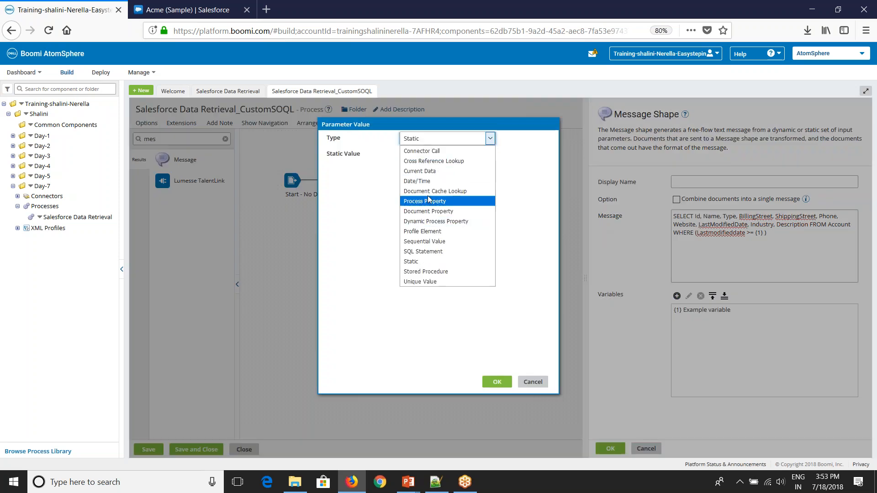
click(431, 182)
click(433, 173)
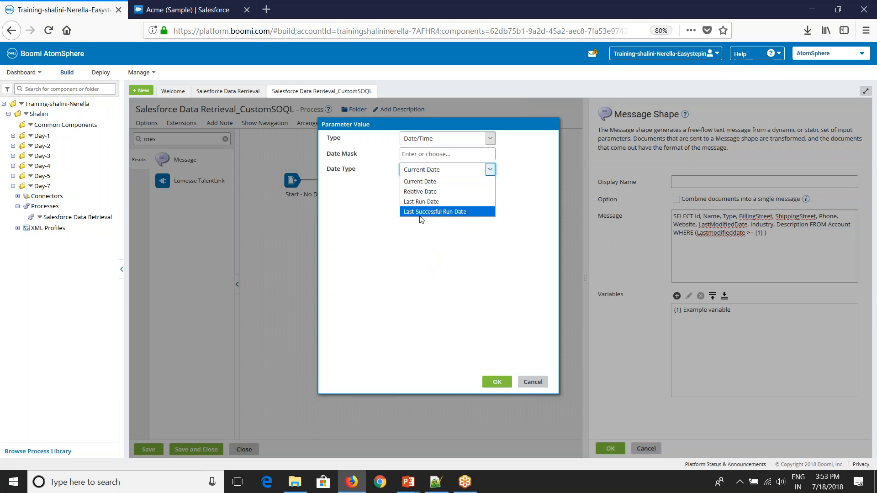
click(428, 190)
click(434, 154)
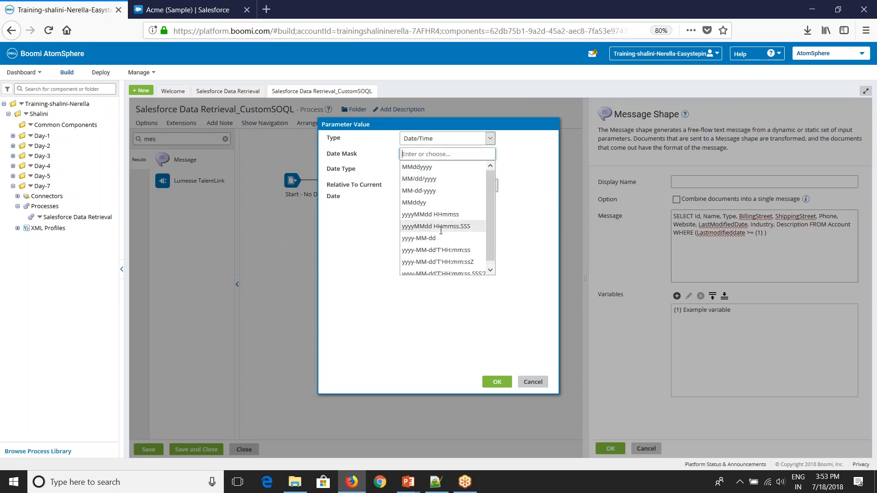
click(438, 259)
click(497, 382)
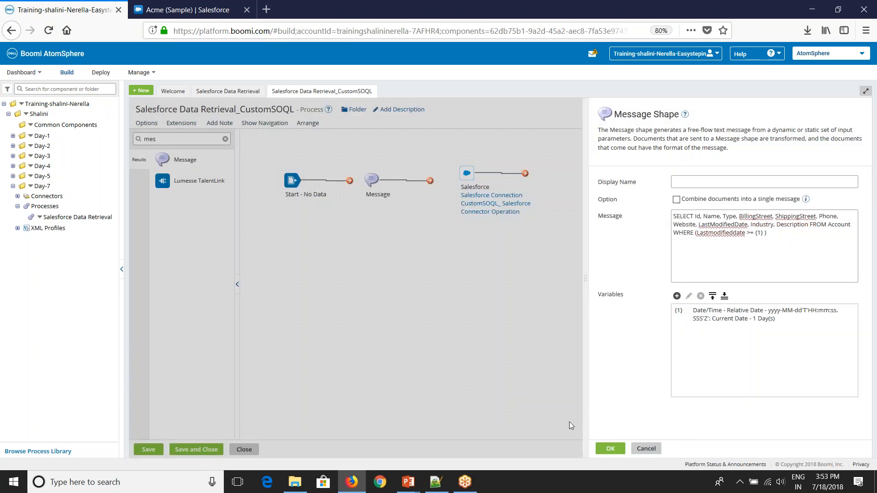
click(611, 449)
Step: Connect Start to Message and Message to the Salesforce shape
drag(349, 181, 371, 179)
drag(429, 179, 466, 174)
double_click(157, 140)
Step: Add a Stop shape (End and continue) after the Salesforce shape
text(stop)
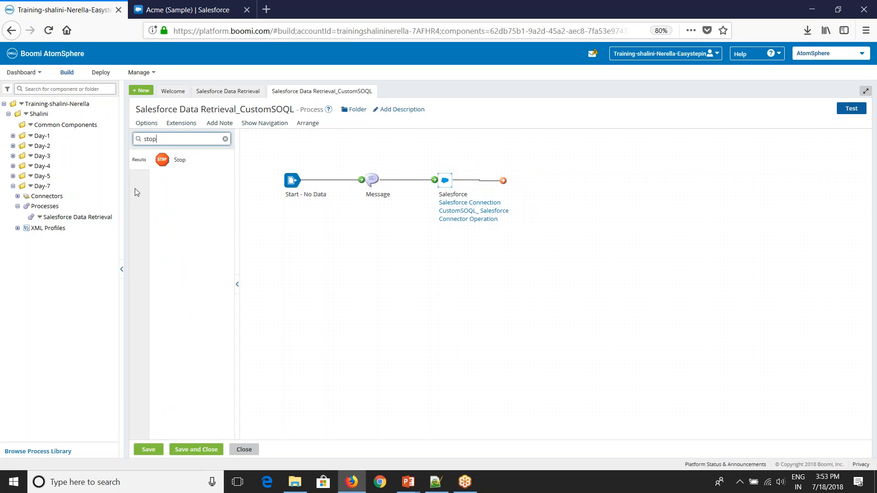
drag(162, 160, 549, 180)
click(637, 450)
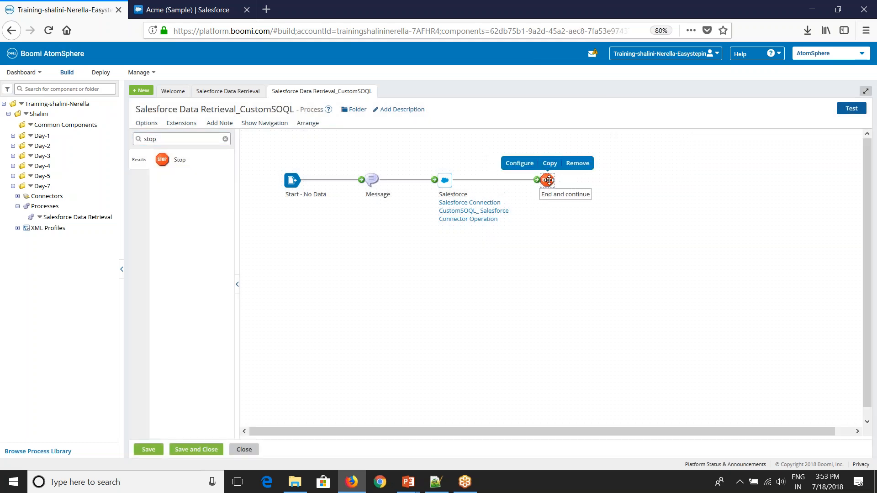
Step: Save the process and run a test on Test Atom Cloud
click(851, 108)
click(460, 271)
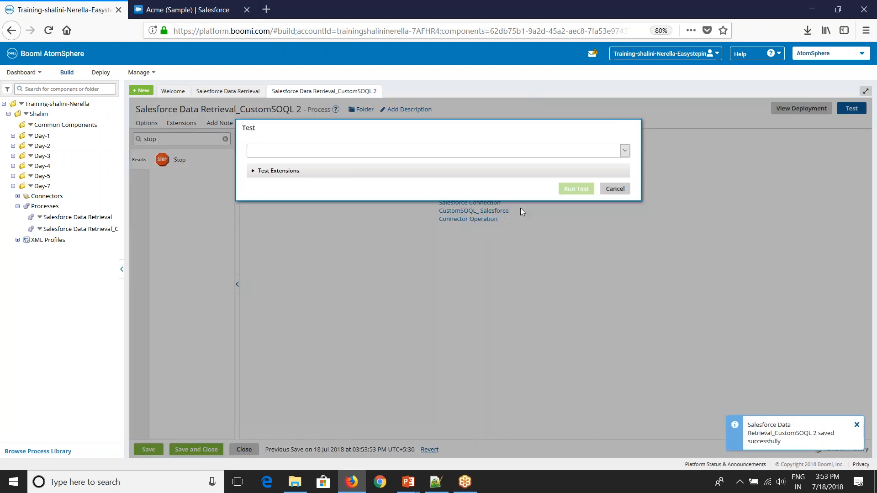
click(507, 151)
click(487, 232)
click(576, 188)
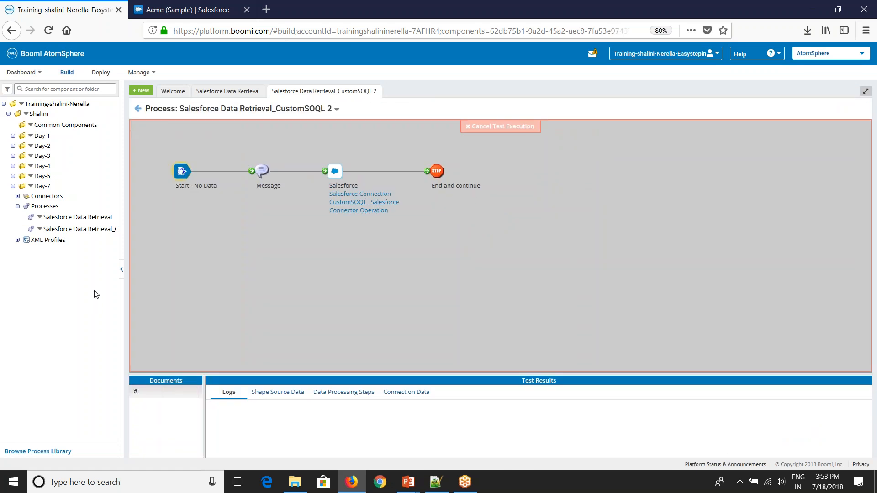
click(121, 269)
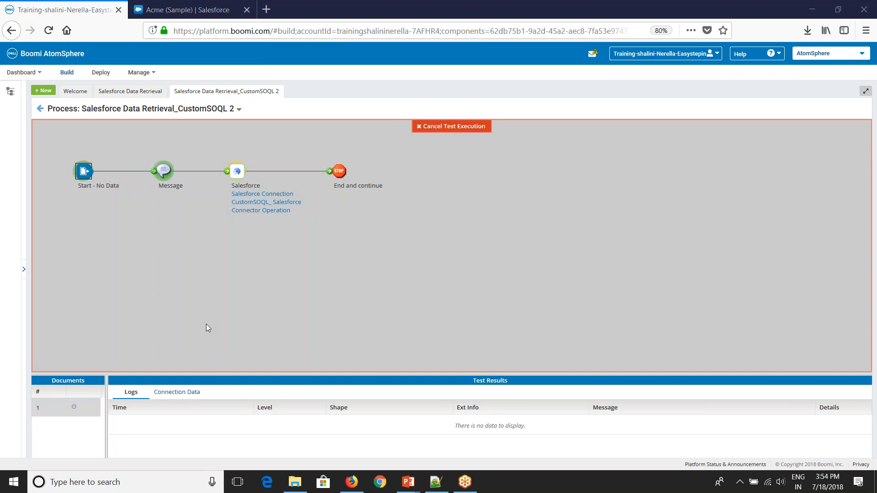
Step: Check the Stop shape's 415-byte Acme (Sample) Account document, then return to edit mode
click(341, 174)
click(188, 400)
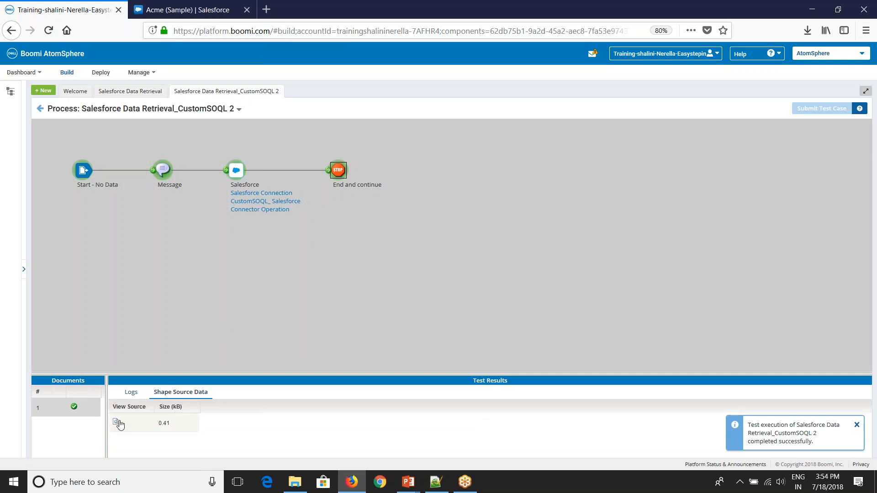
click(118, 421)
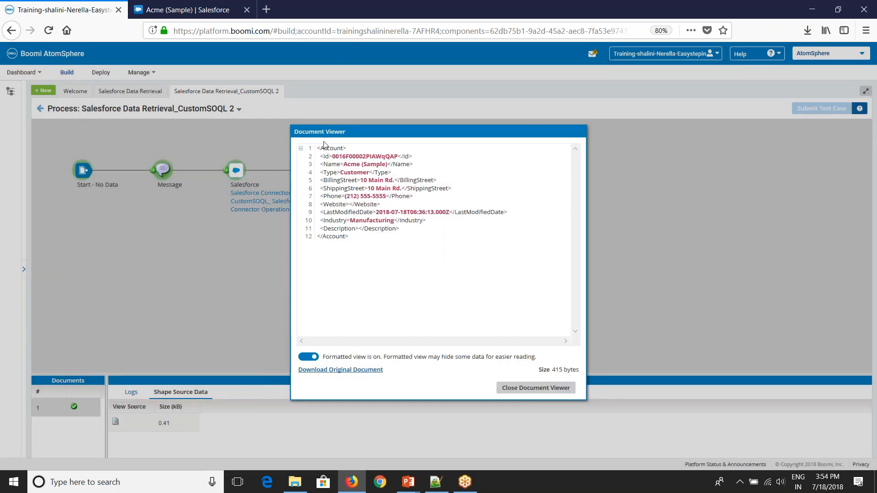
click(516, 391)
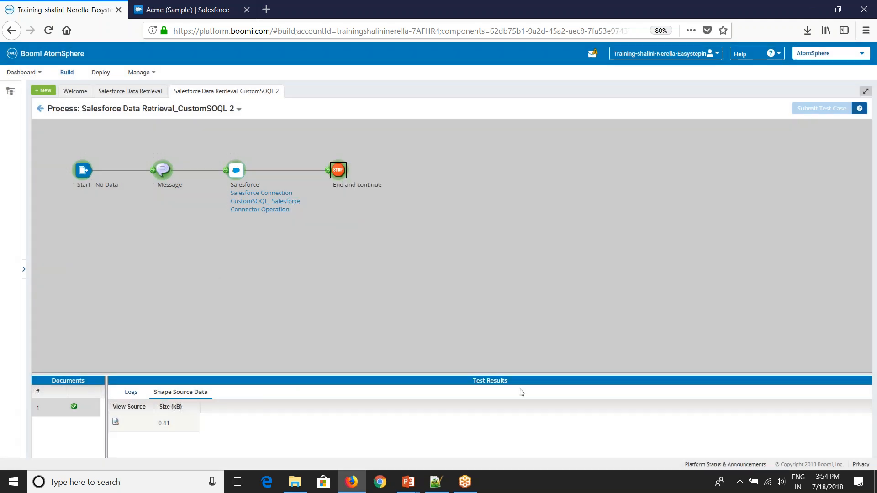
click(41, 112)
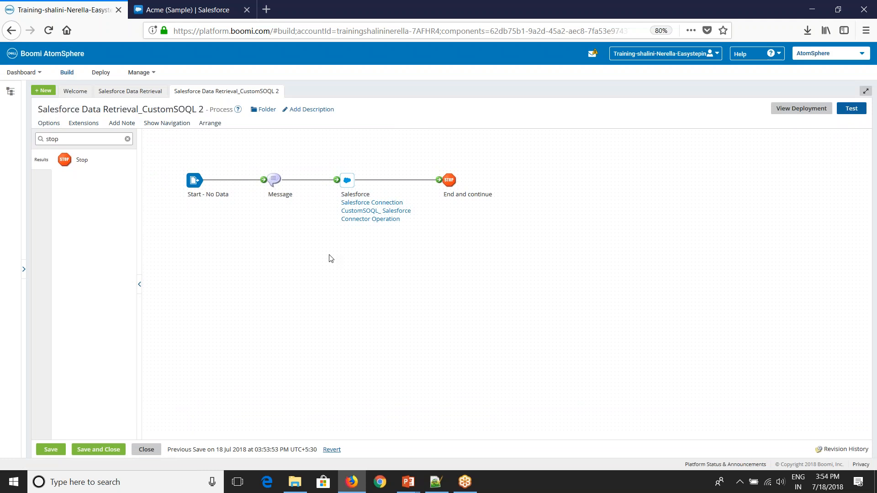
Step: Open CustomSOQL_ Salesforce Connector Operation's Advanced settings showing Use Custom Soql and Log Soql enabled
mouse_move(373, 220)
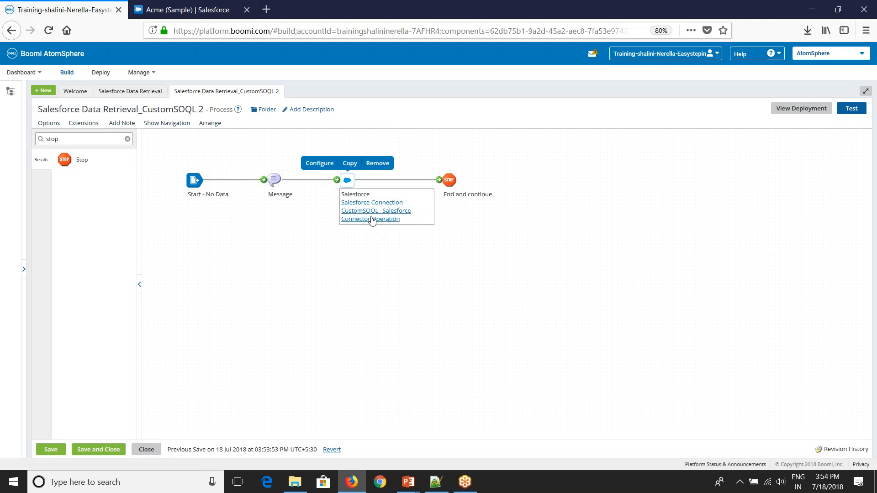
click(372, 220)
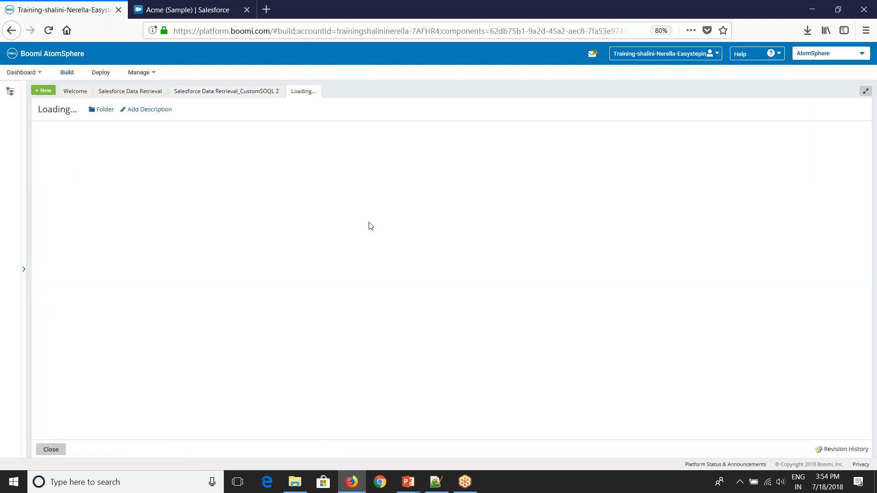
click(100, 131)
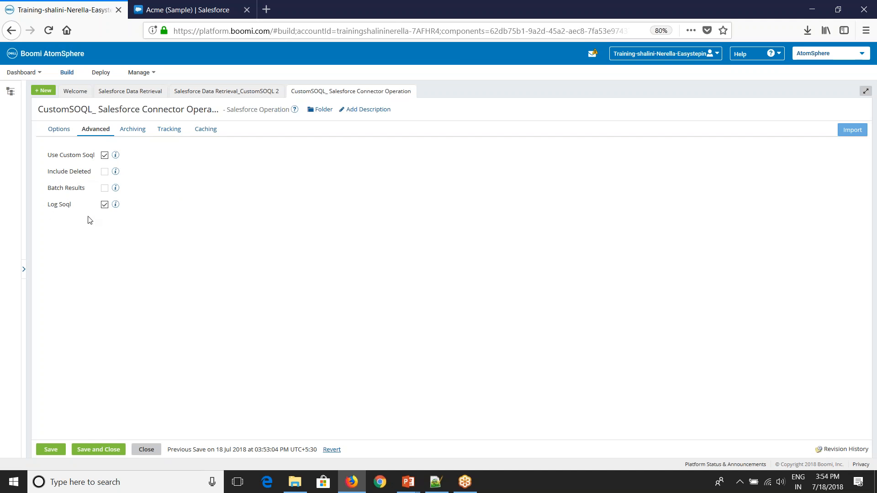
Step: Close the connector operation and both process tabs, then switch to the Boomi Basic Training folder
click(146, 449)
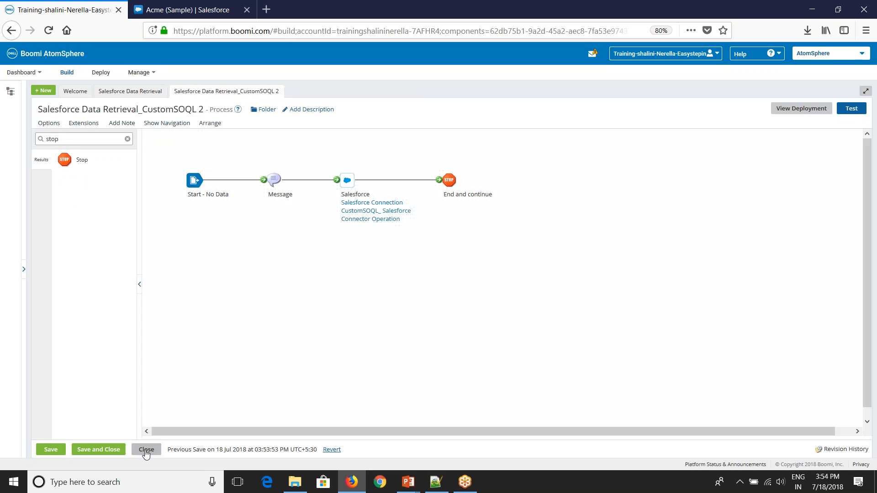
click(147, 450)
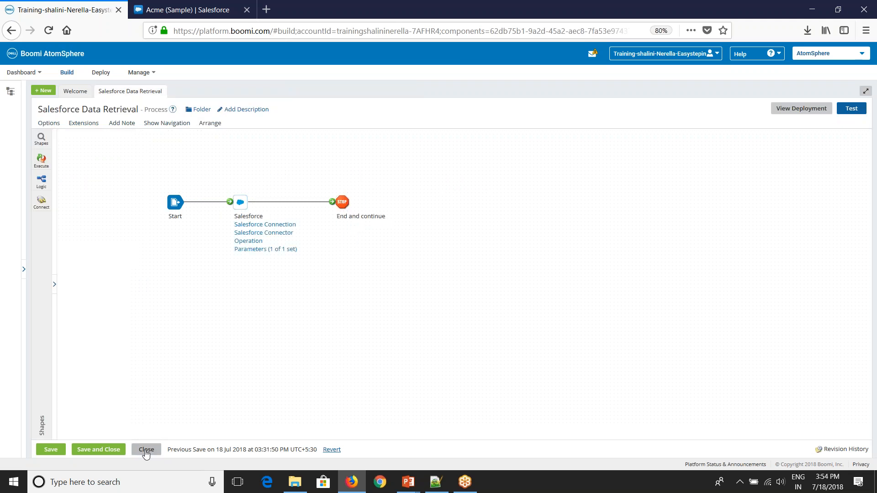
click(147, 449)
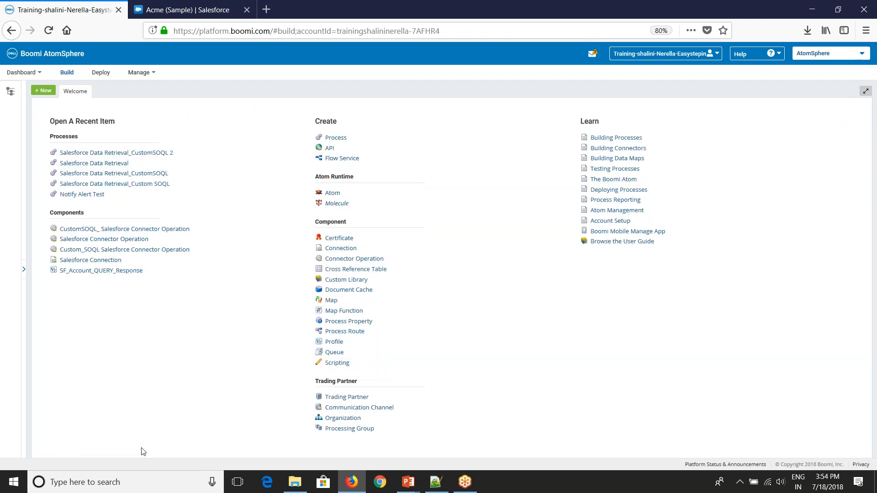
click(295, 483)
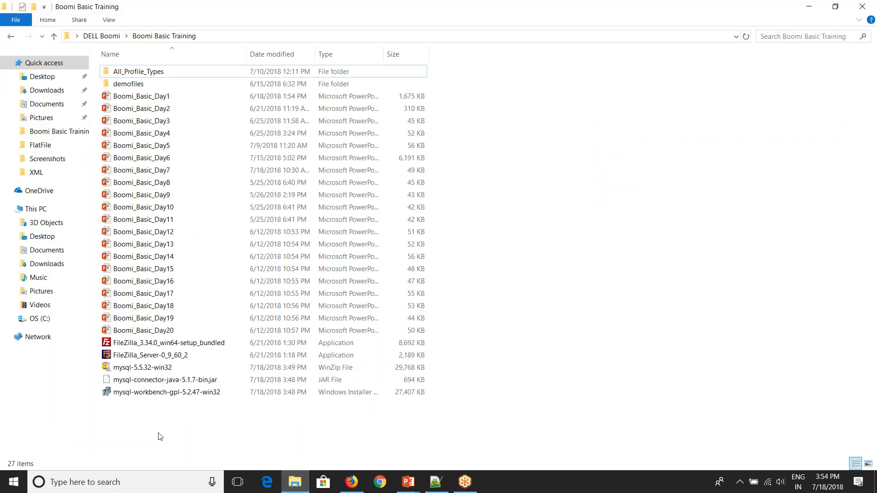
Step: Open the mysql-5.5.32-win32 zip and accept the security warning to extract its installer
click(151, 368)
double_click(151, 368)
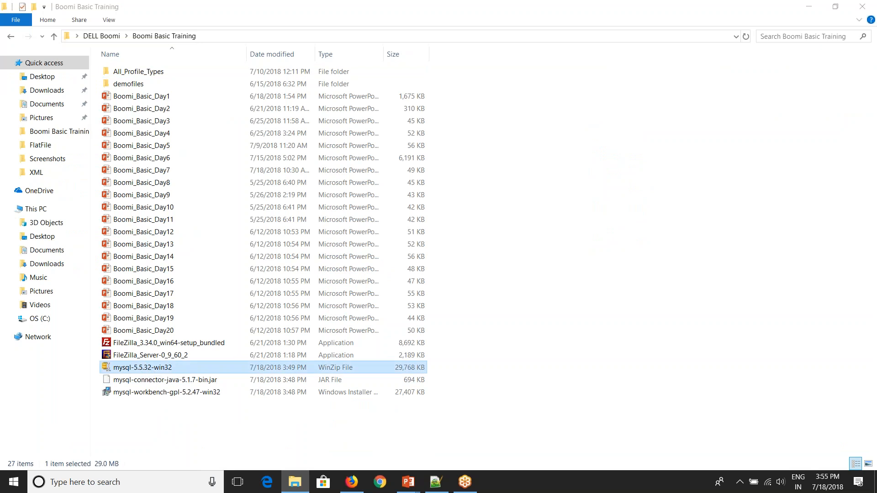
click(473, 256)
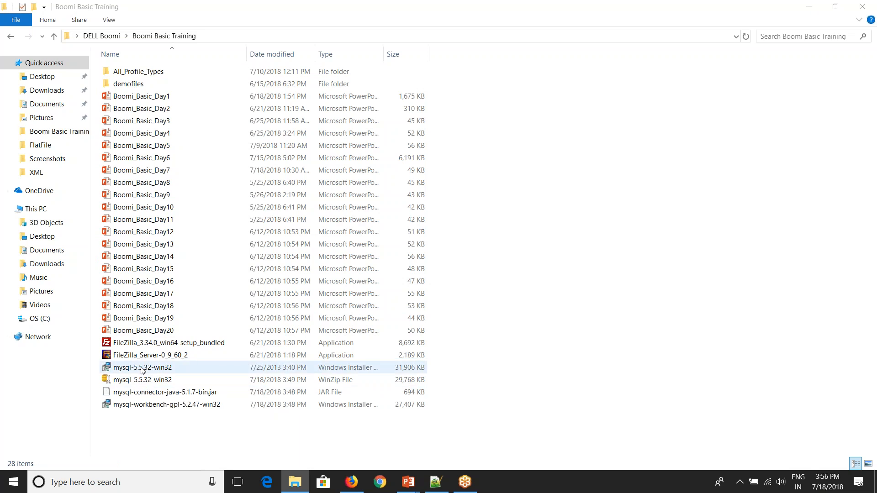
Step: Install MySQL Server 5.5, skip the Enterprise promotions, and finish with the configuration wizard launching
double_click(142, 368)
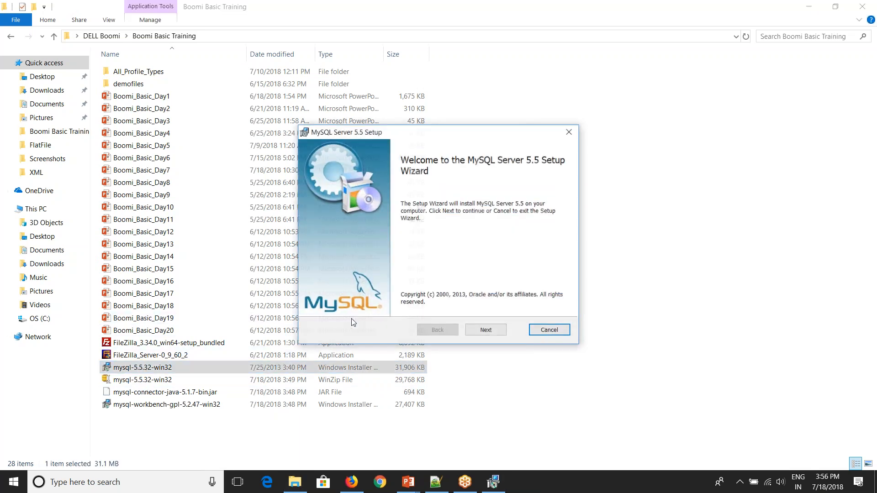
click(477, 332)
click(393, 304)
click(485, 330)
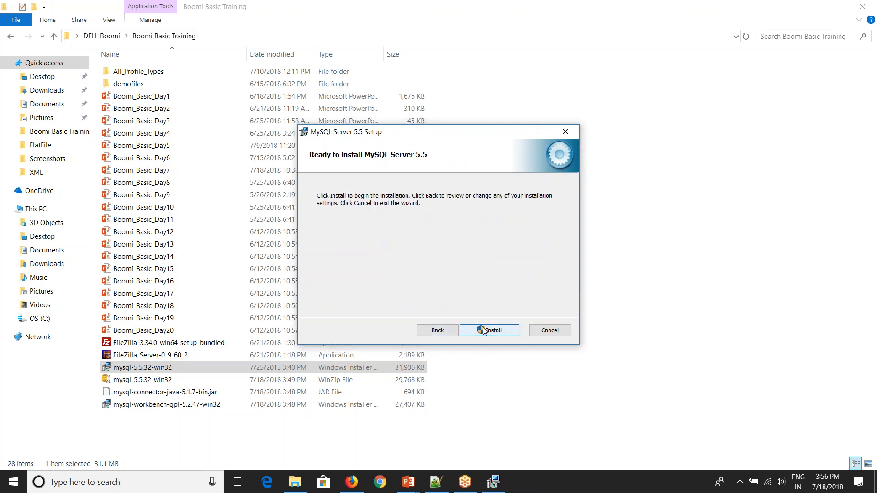
click(485, 330)
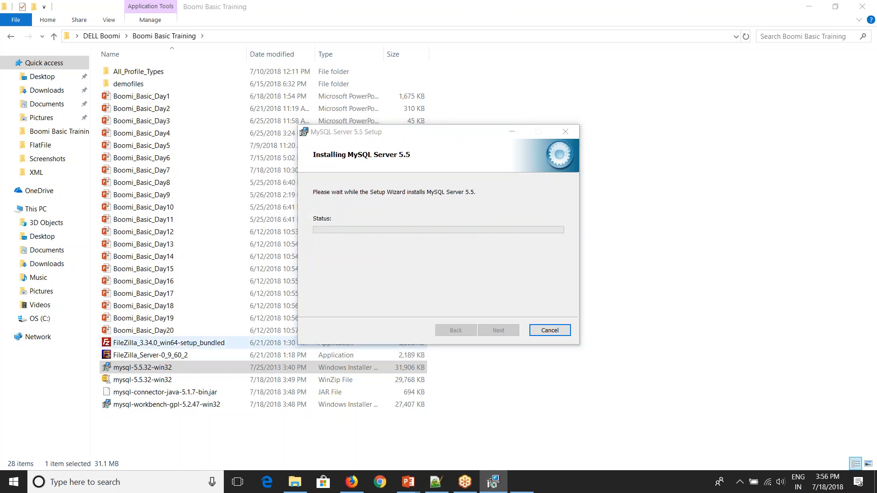
click(431, 292)
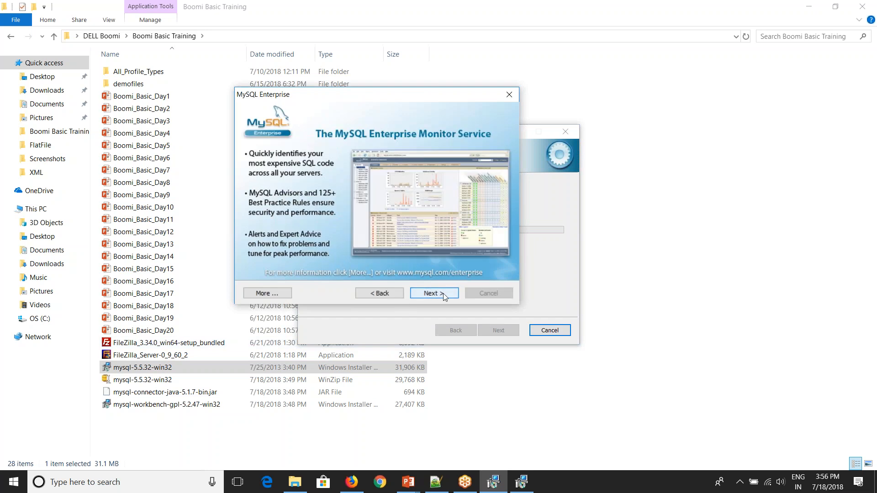
click(442, 293)
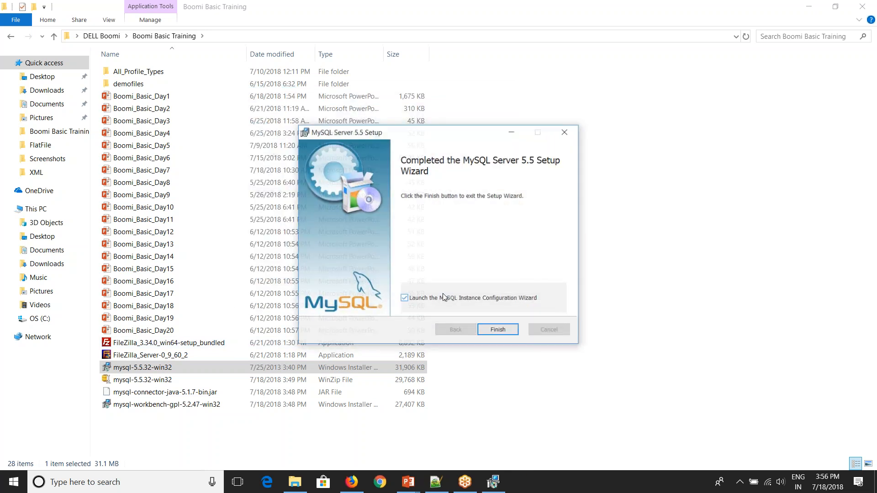
click(488, 331)
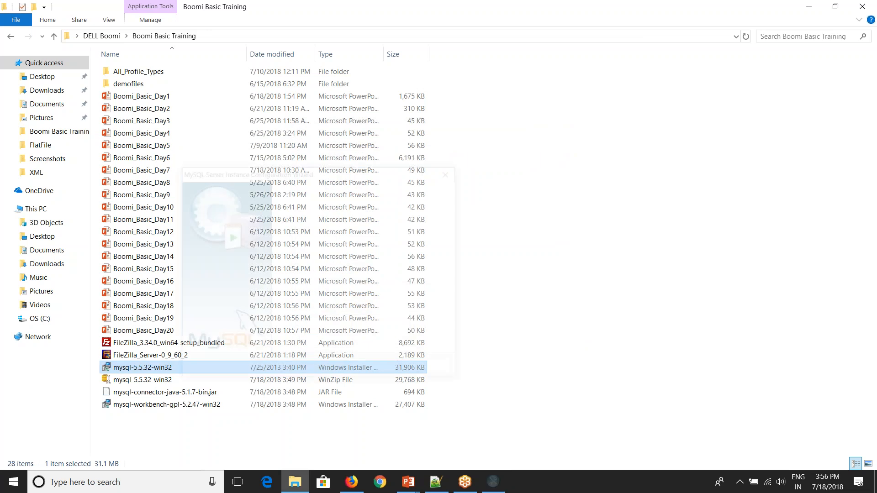
Step: Keep Detailed Configuration, Developer Machine, Multifunctional Database, Decision Support, port 3306, standard charset, Windows service
click(389, 373)
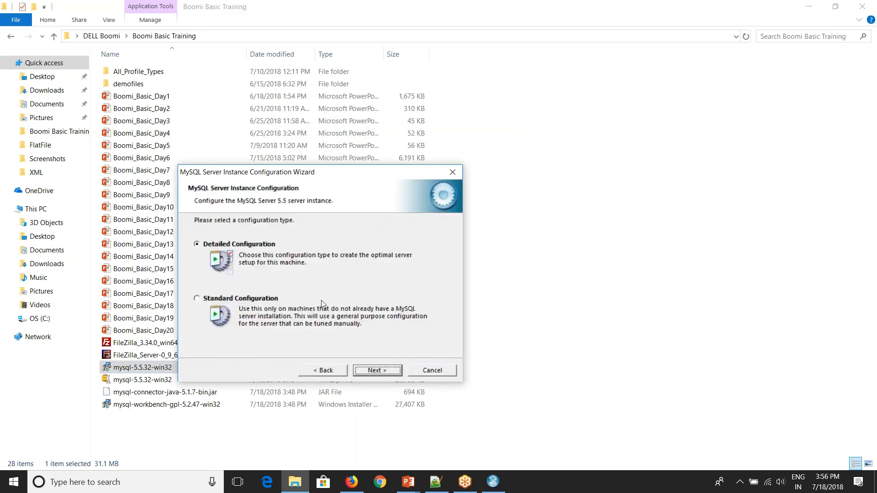
click(385, 371)
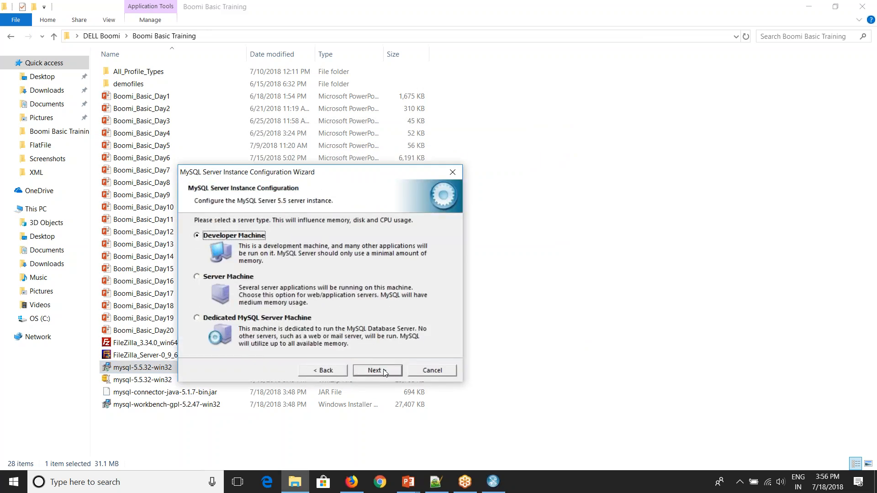
click(384, 371)
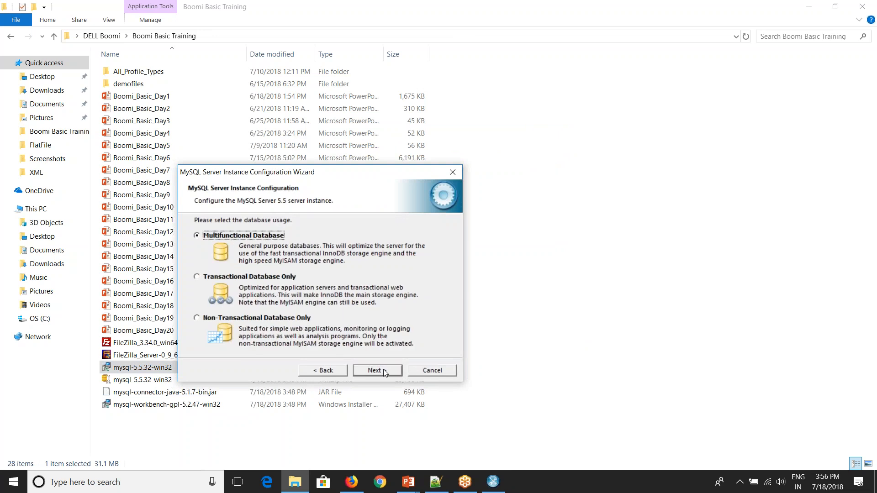
click(384, 371)
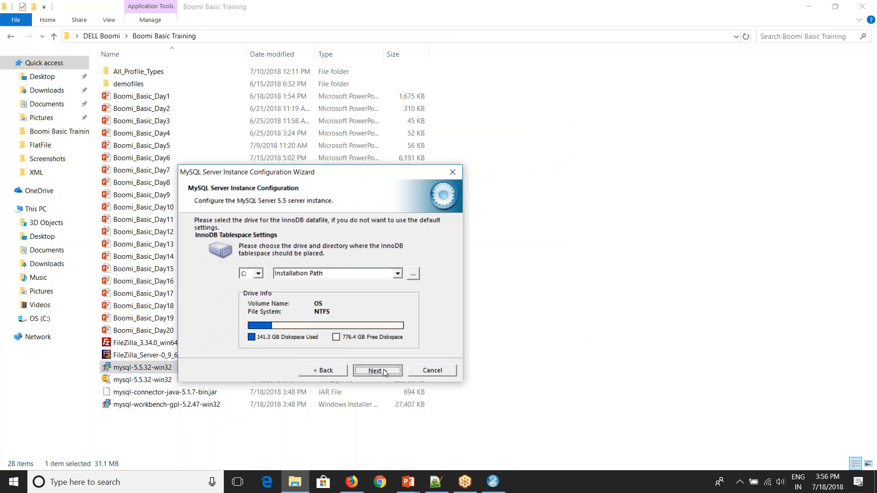
click(385, 371)
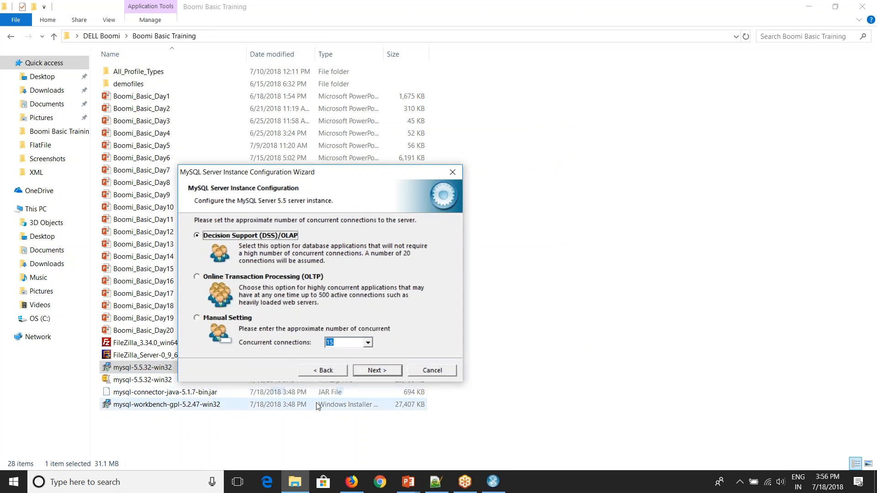
click(377, 372)
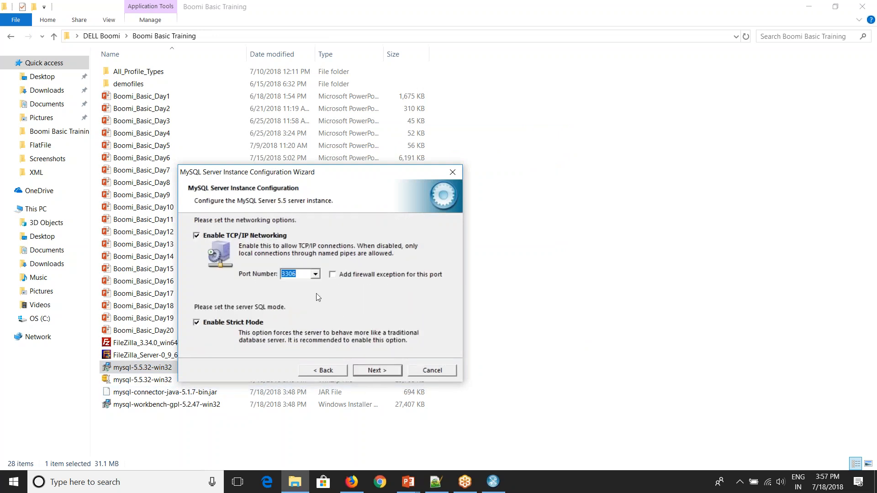
click(366, 374)
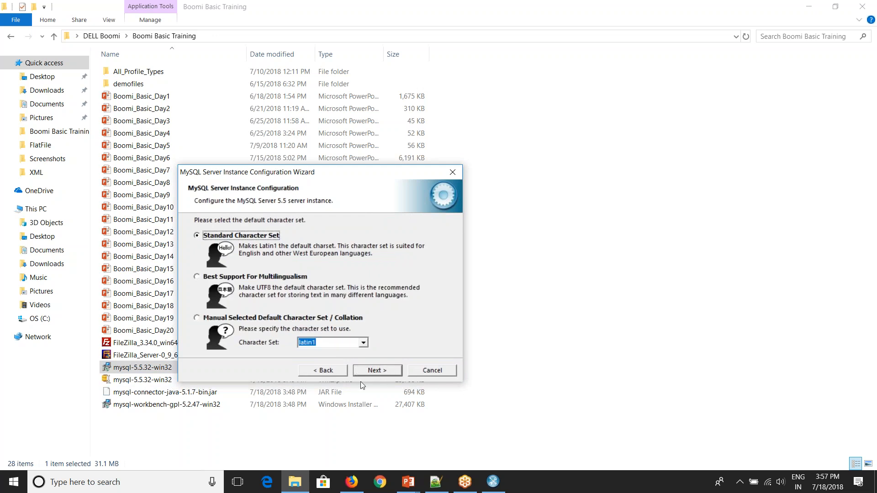
click(377, 371)
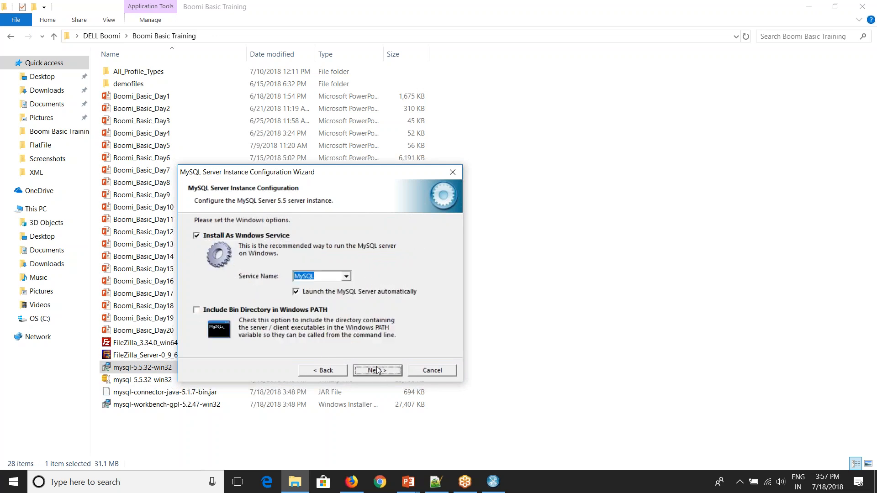
click(377, 370)
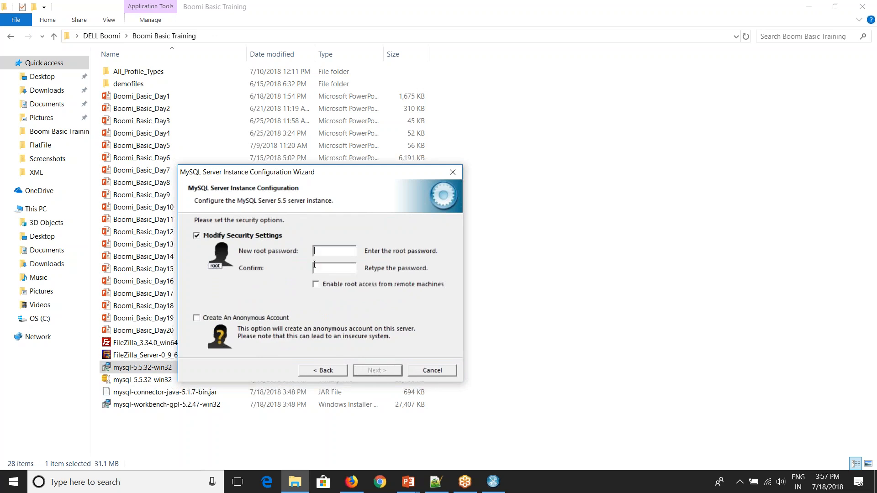
Step: Set and confirm the root password, execute the configuration, and finish the wizard
text(********)
key(Tab)
text(********)
click(382, 370)
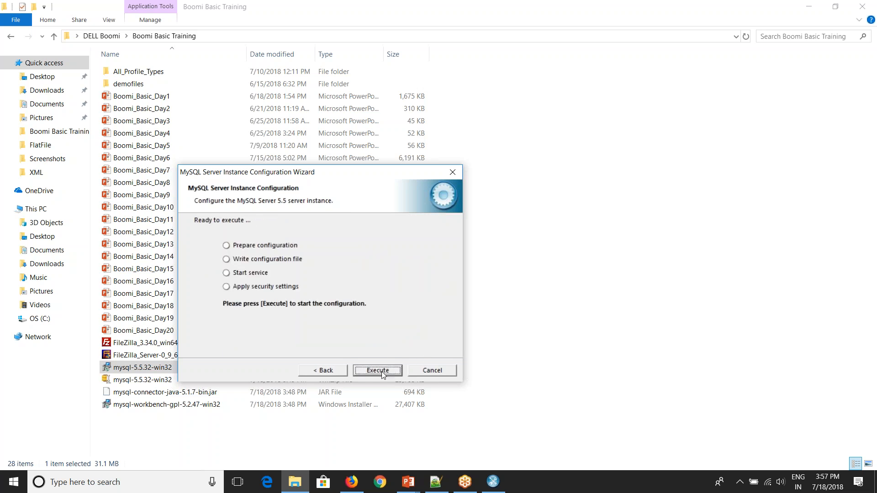
click(382, 372)
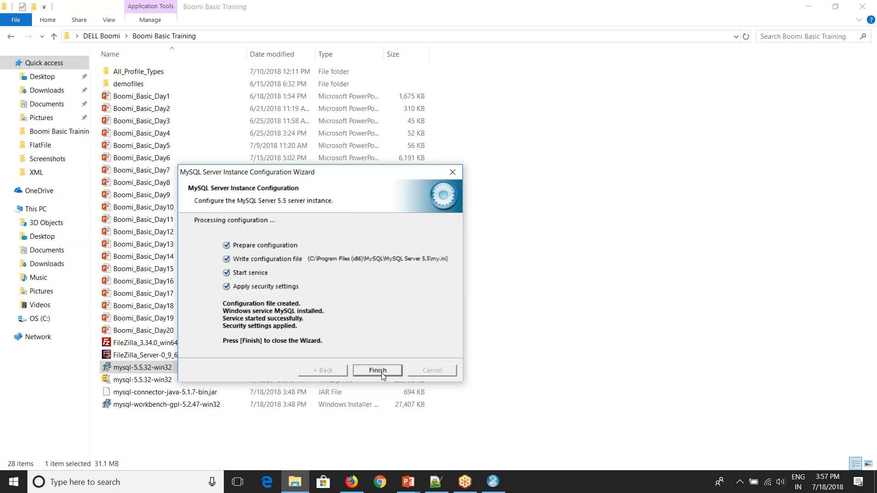
click(378, 371)
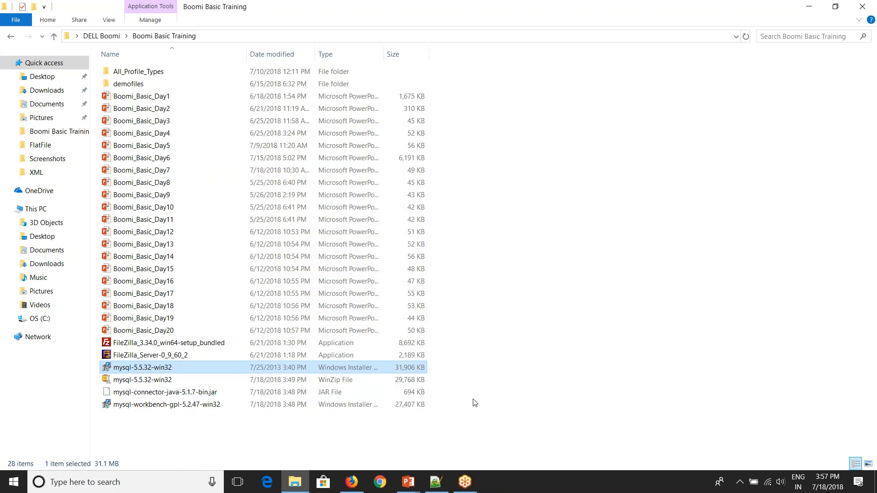
Step: Install MySQL Workbench 5.2 CE as Complete in the default folder and launch it
double_click(421, 405)
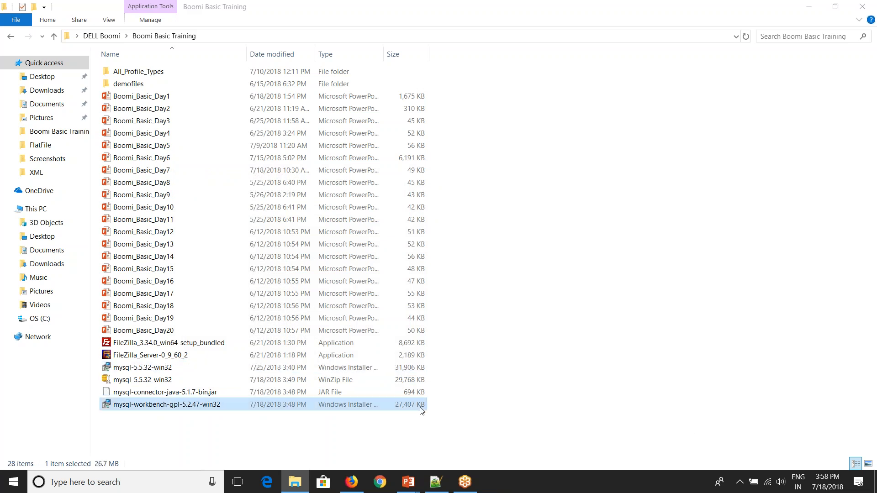
click(158, 406)
click(496, 334)
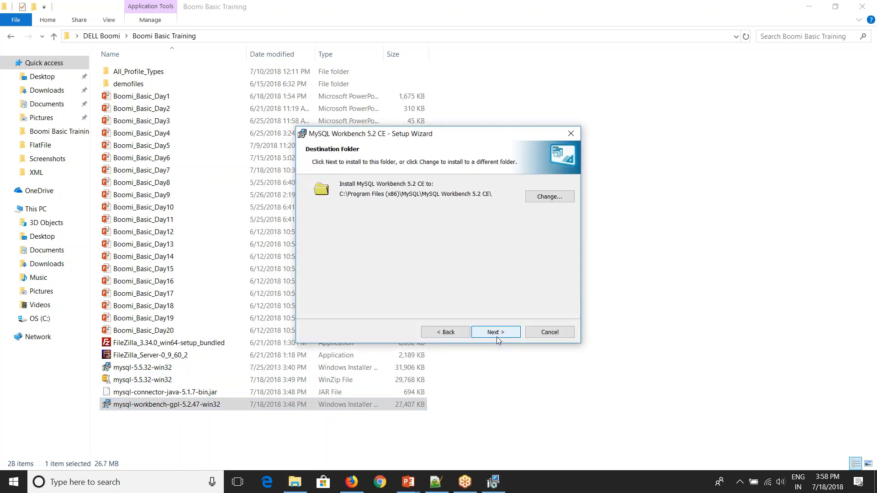
click(492, 336)
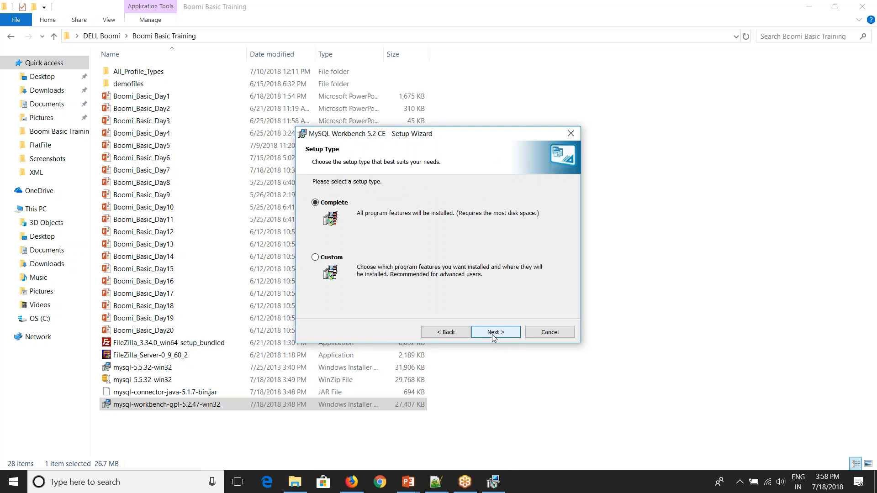
click(492, 335)
click(494, 334)
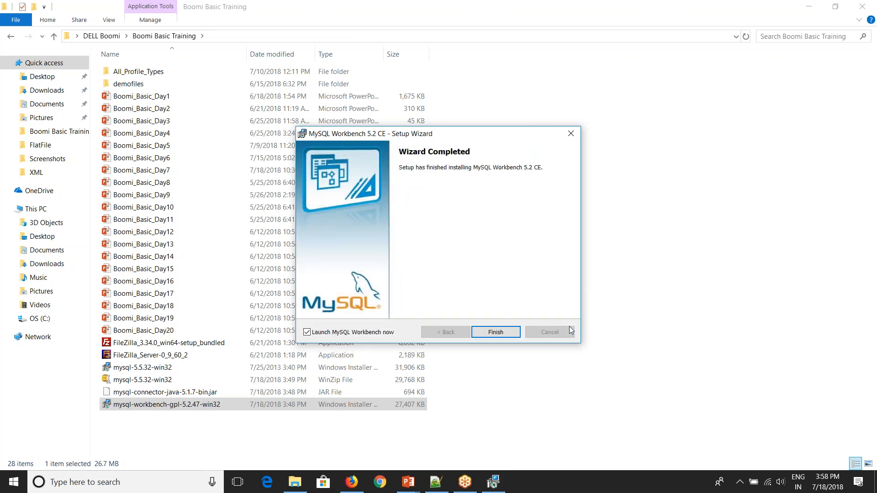
click(498, 333)
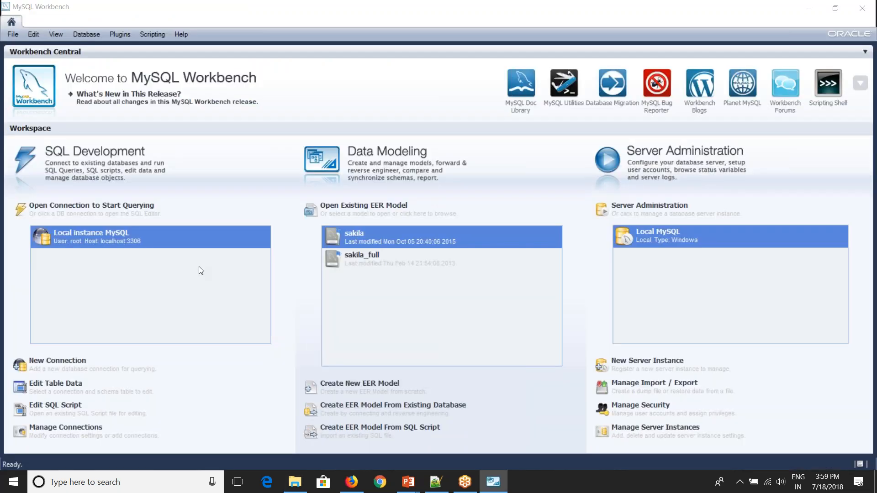
Step: Connect to Local instance MySQL by entering the root password
click(95, 238)
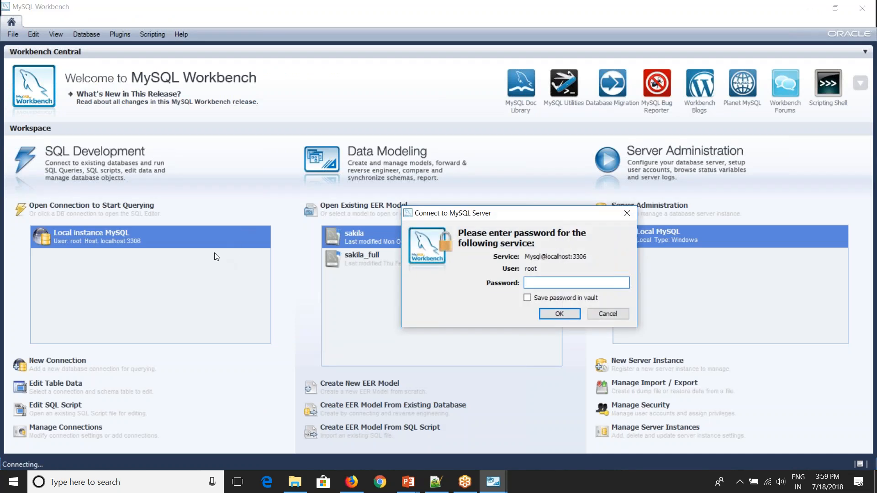
text(********)
click(563, 317)
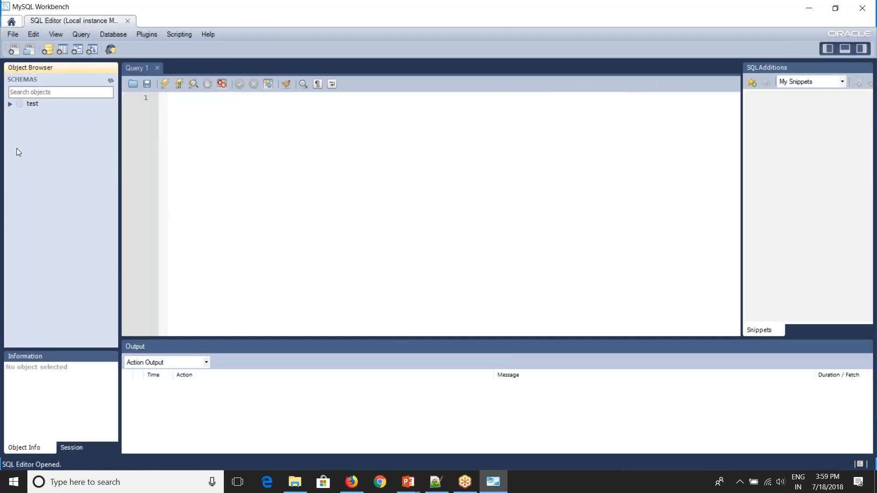
Step: In the test schema, create table employees(eno int, ename varchar(10), company varchar(10))
click(10, 103)
click(52, 114)
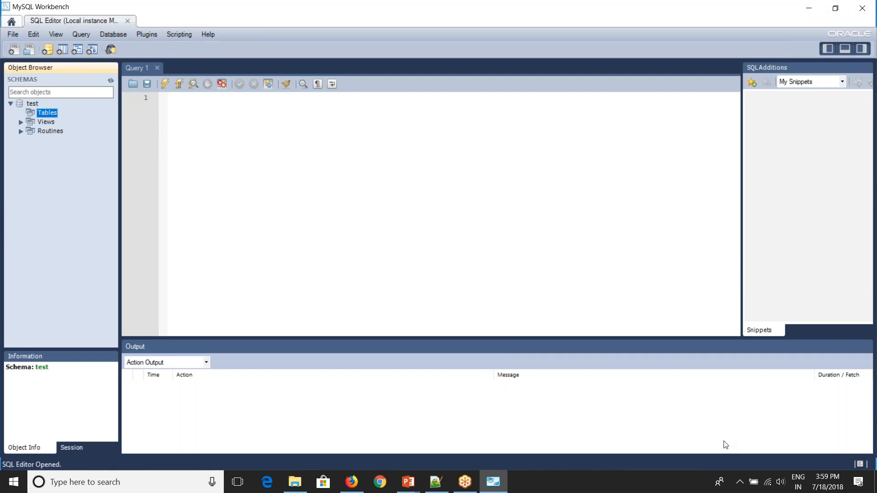
click(475, 233)
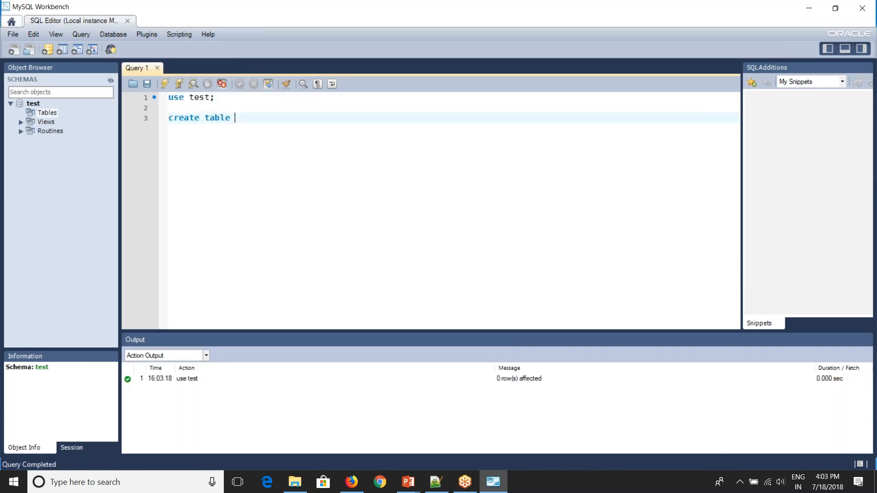
text(employees(eno int, e)
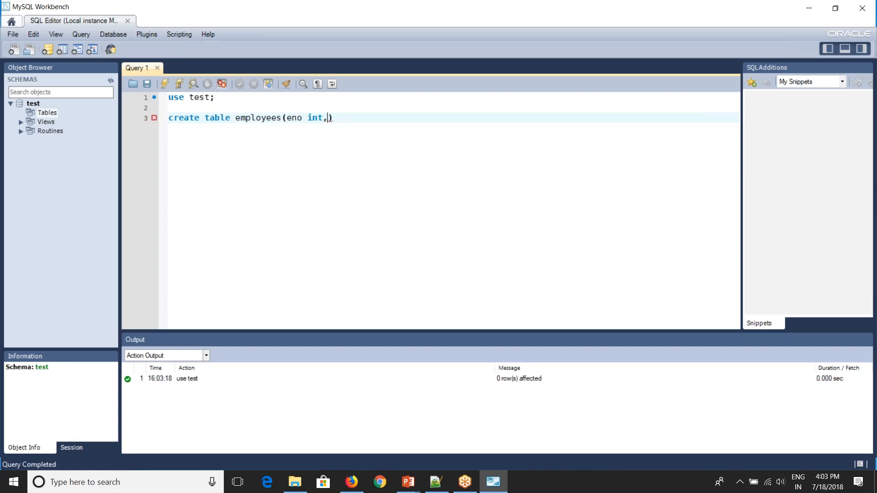
text(name varchar(10), company varchar(10)
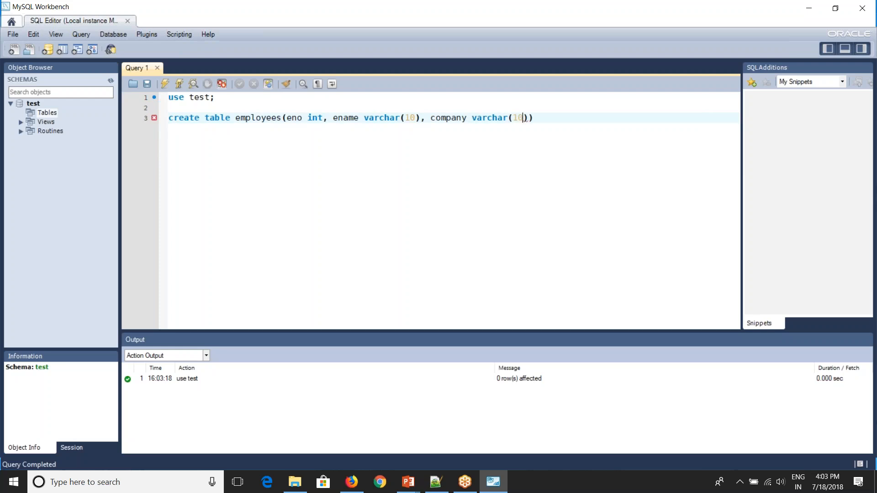
click(545, 125)
text(;)
drag(172, 128, 168, 118)
click(165, 87)
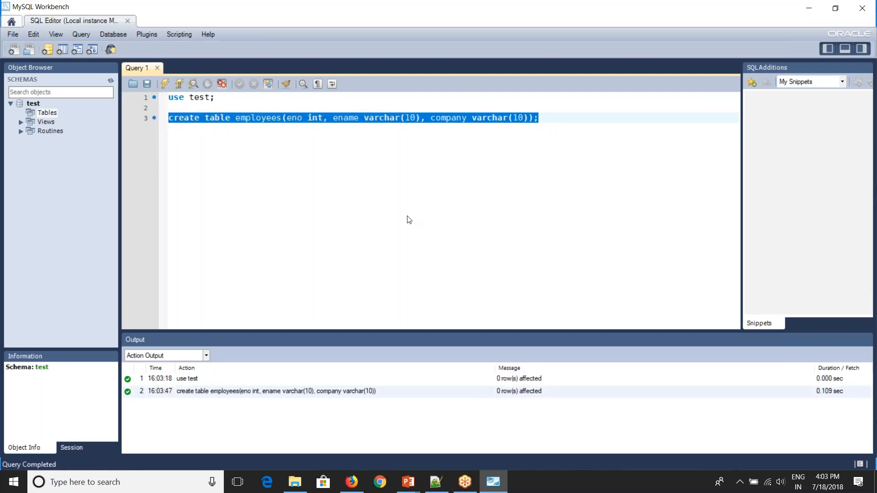
click(595, 125)
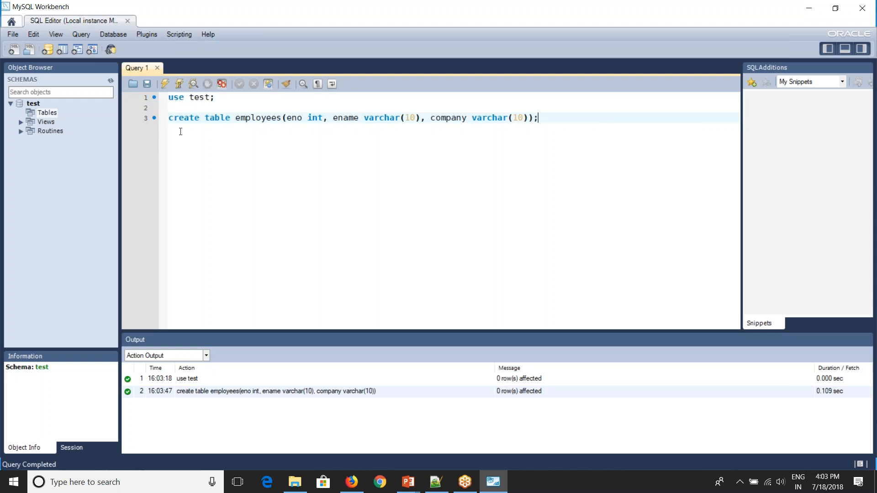
Step: Refresh the schema to show employees, then insert employee 100, 'ABC', 'ESI'
click(110, 80)
click(32, 122)
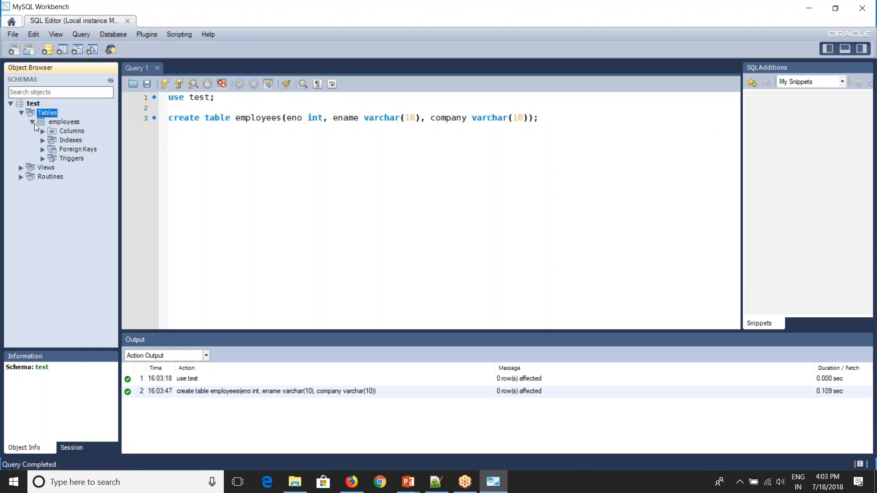
click(43, 131)
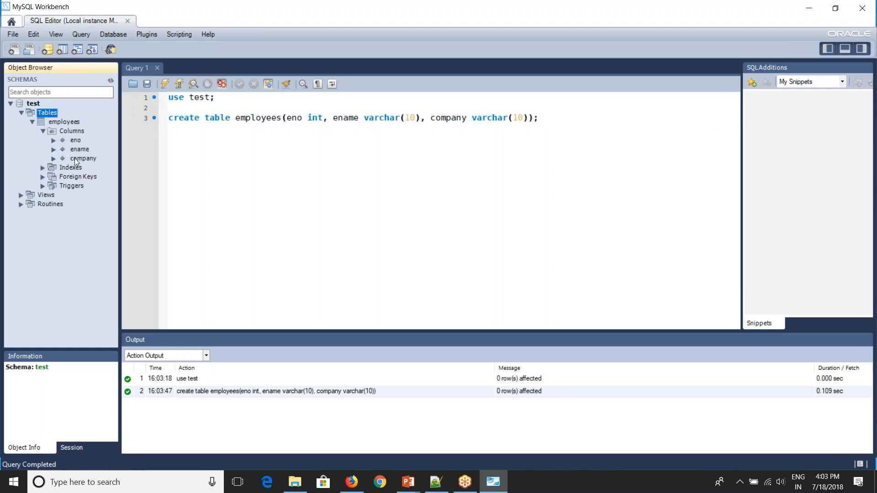
click(549, 117)
key(Return)
key(Return)
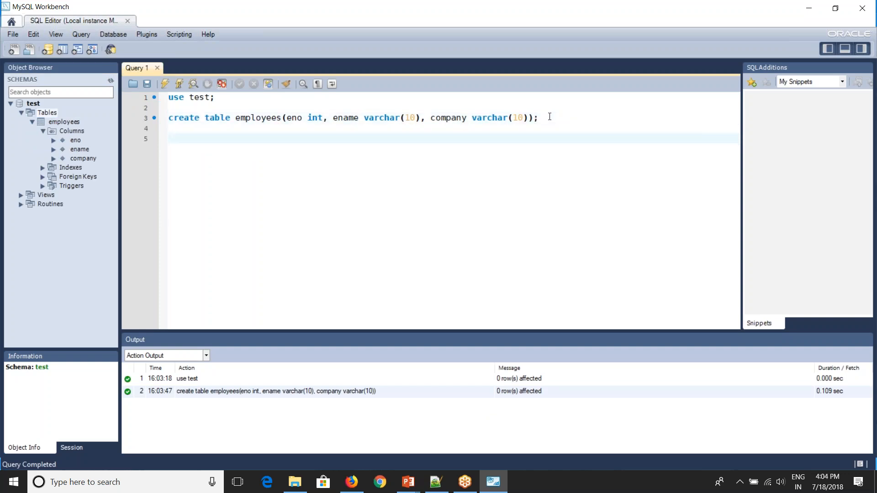
key(alt+Tab)
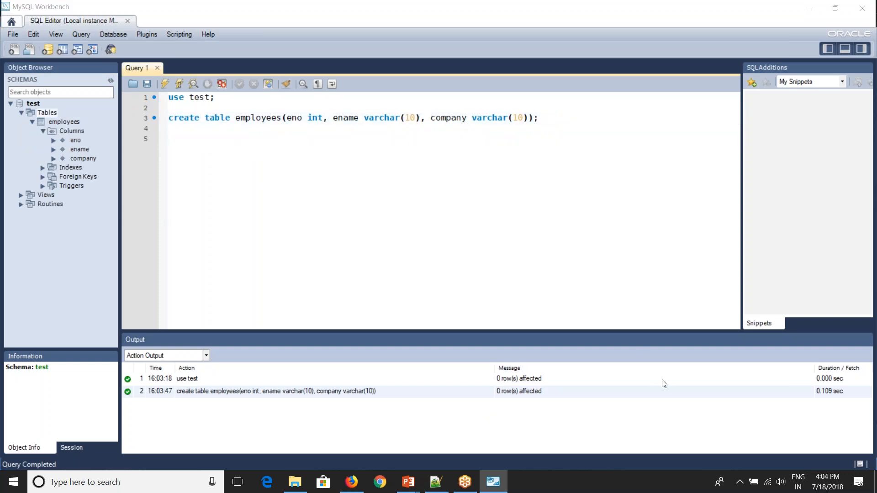
key(alt+Tab)
text(insert into employees values ())
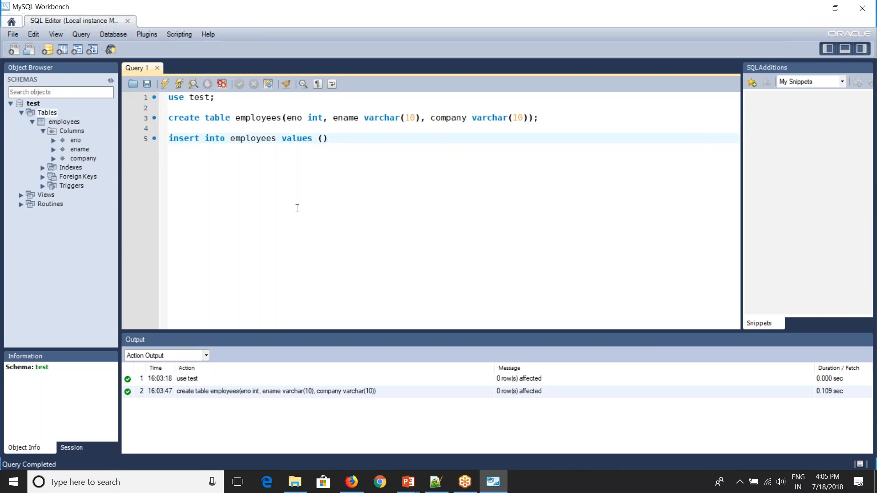
text(1)
text(00)
text(, '')
text(ABC)
text(, ')
text(ESI')
drag(413, 141, 163, 136)
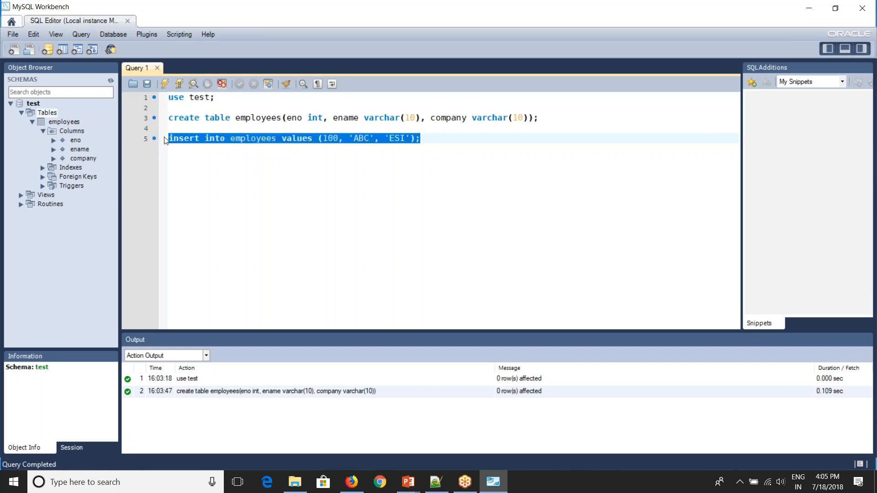
click(164, 85)
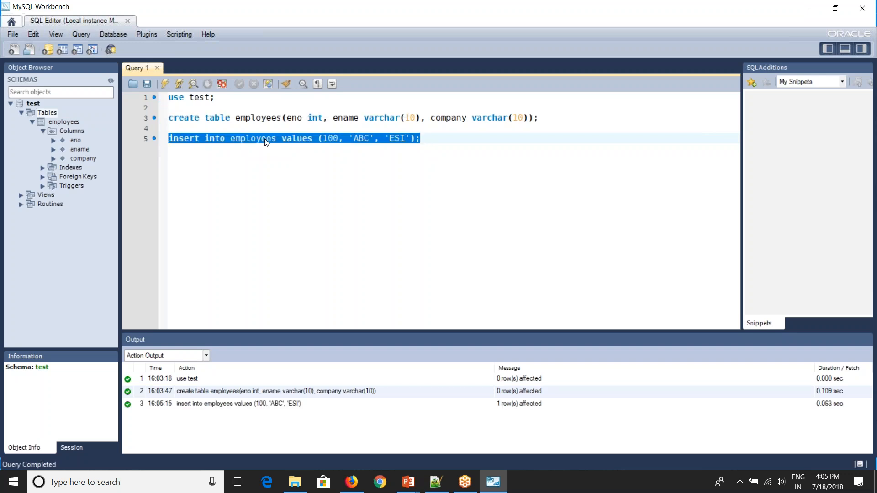
Step: Insert employees 200 'DEF' and 300 'PQR' with company 'ESI' by editing the statement
click(326, 142)
key(shift+Right)
text(2)
double_click(361, 138)
text(DEF)
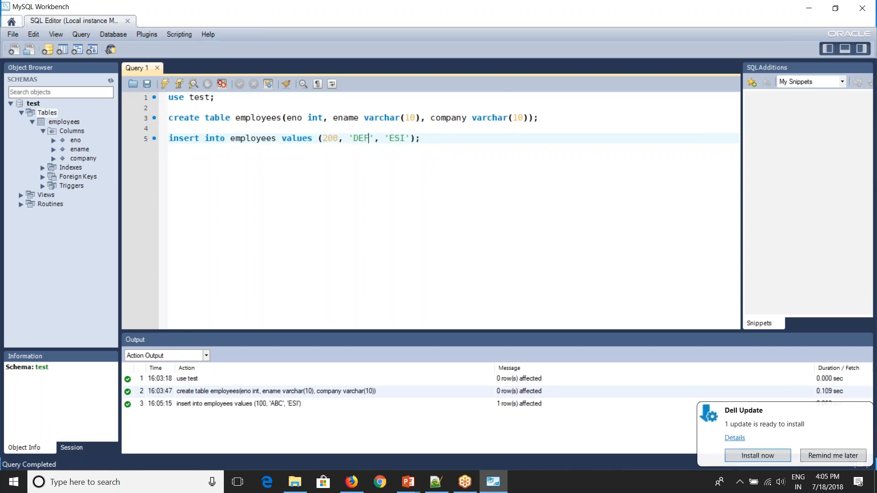
triple_click(170, 140)
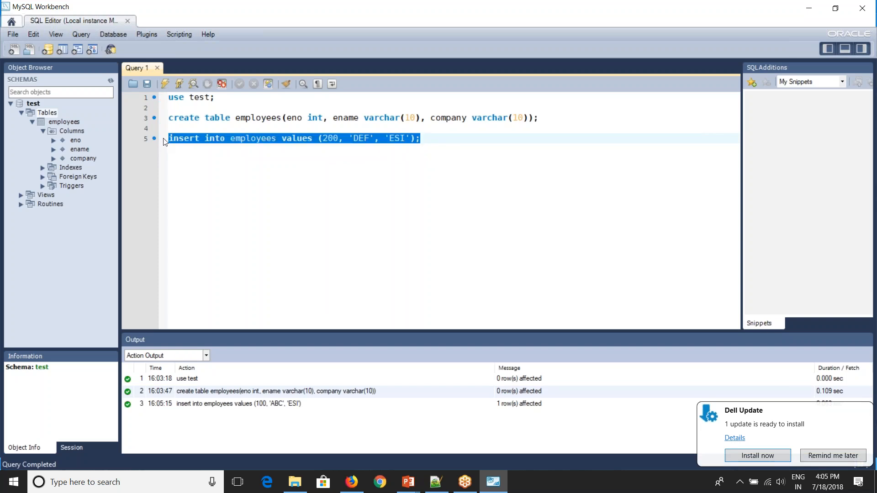
click(166, 84)
drag(322, 139, 370, 144)
text(3)
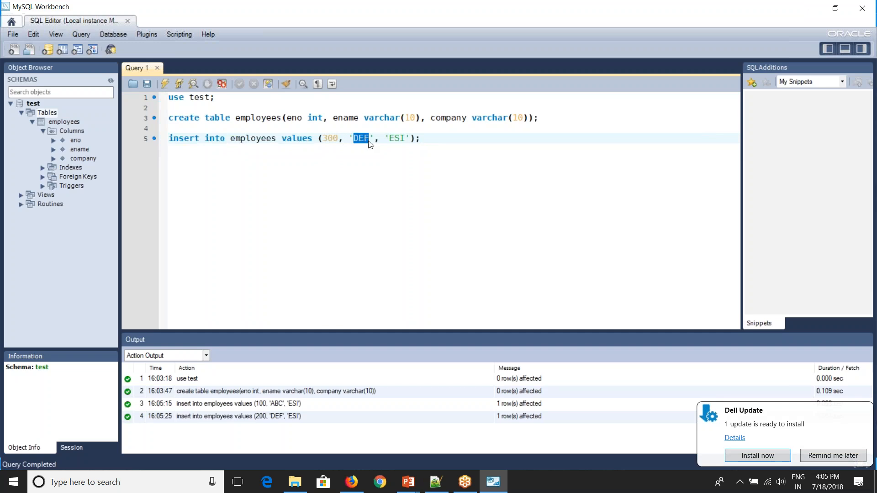
text(PQR)
click(155, 138)
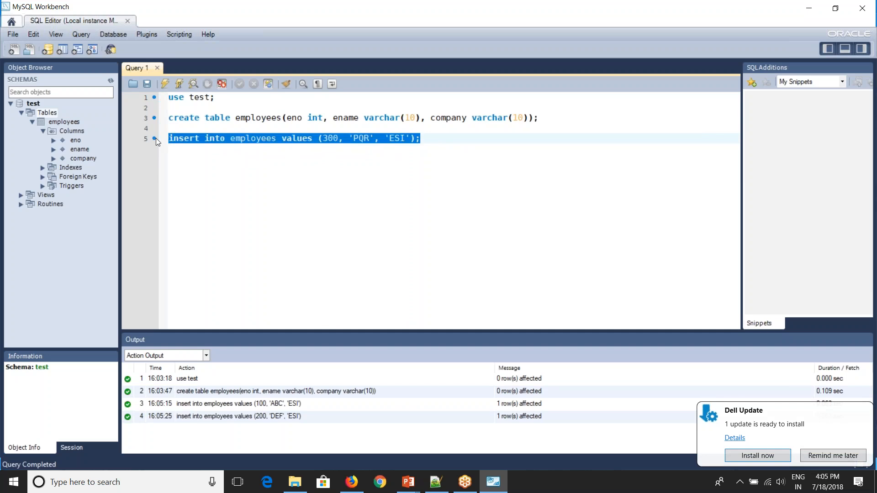
click(166, 85)
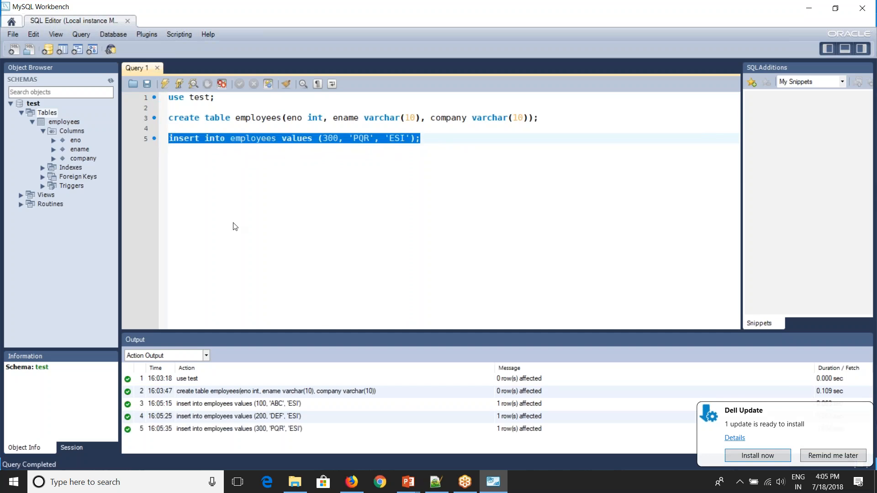
Step: Run 'select * from employees;' to list all three rows
key(Right)
key(Return)
key(Return)
text(select *)
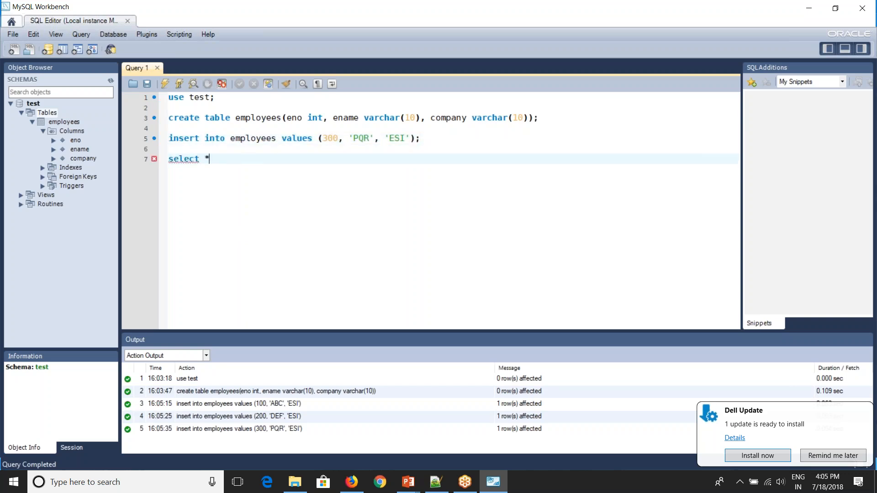
text( from employees;)
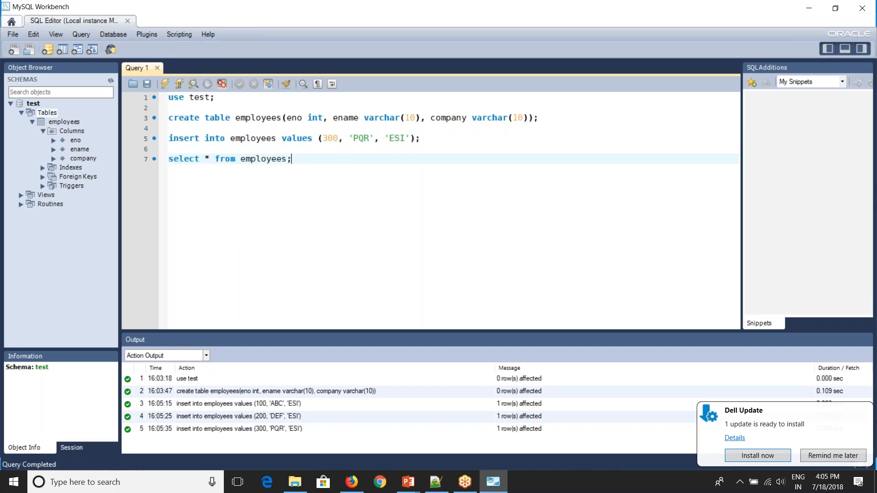
drag(296, 163, 161, 159)
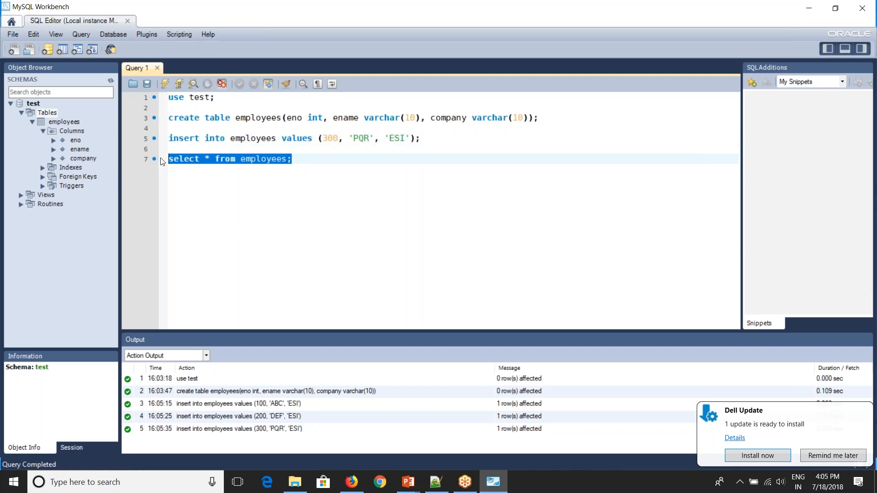
click(165, 84)
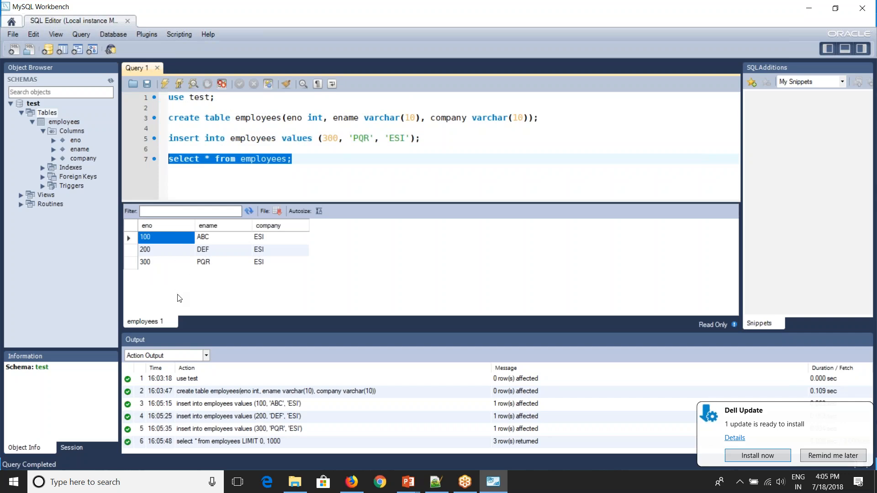
key(alt+Tab)
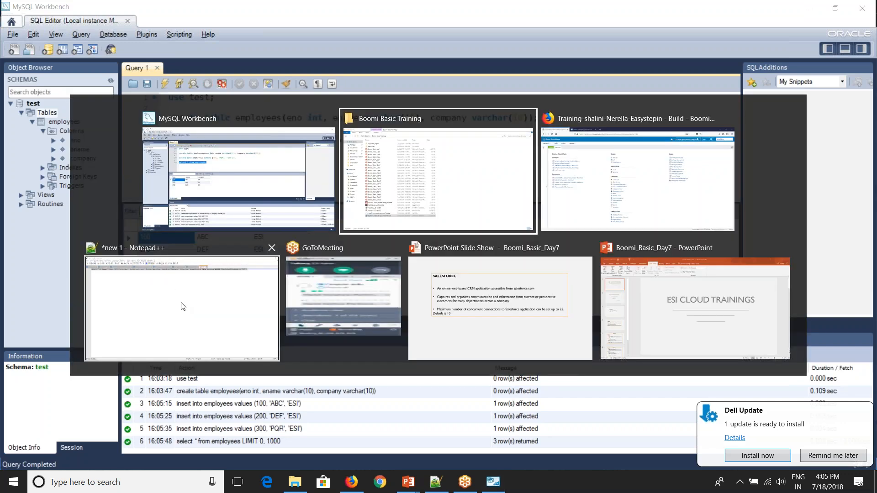
Step: Create the 'Database Retrieval' process in the Day-7 folder with a No Data start
key(alt+Tab)
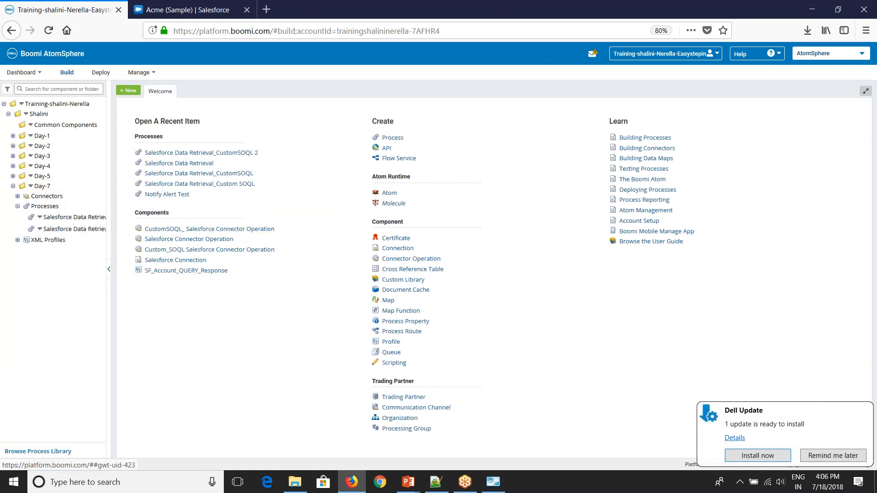
right_click(30, 187)
click(50, 199)
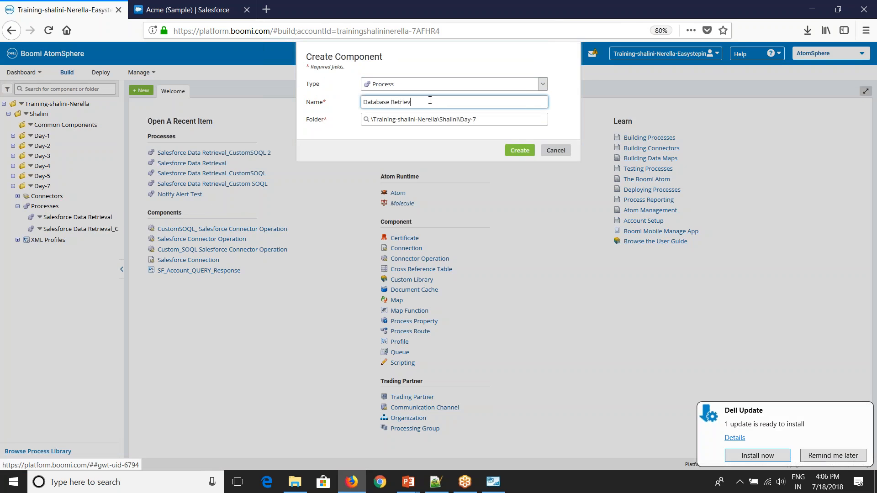
click(519, 150)
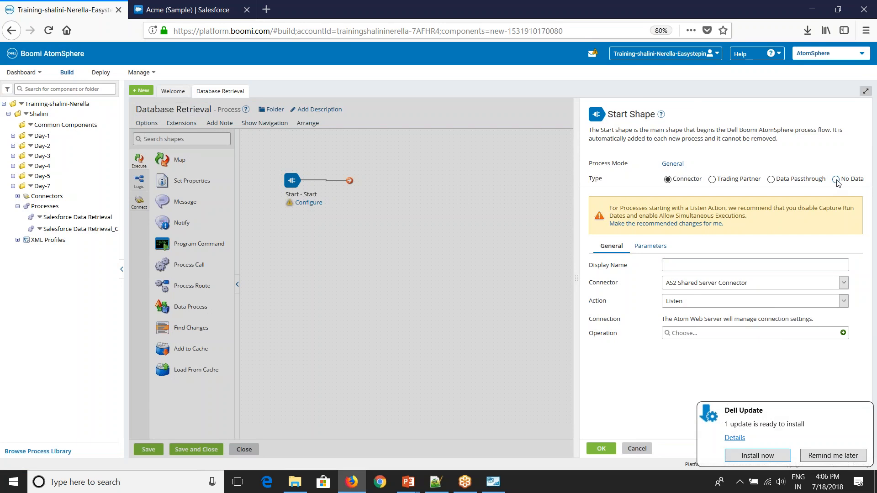
click(836, 179)
click(601, 449)
Step: Search shapes for 'database' and place a Database connector shape on the canvas
click(154, 139)
text(databs)
key(BackSpace)
text(a)
drag(163, 160, 406, 194)
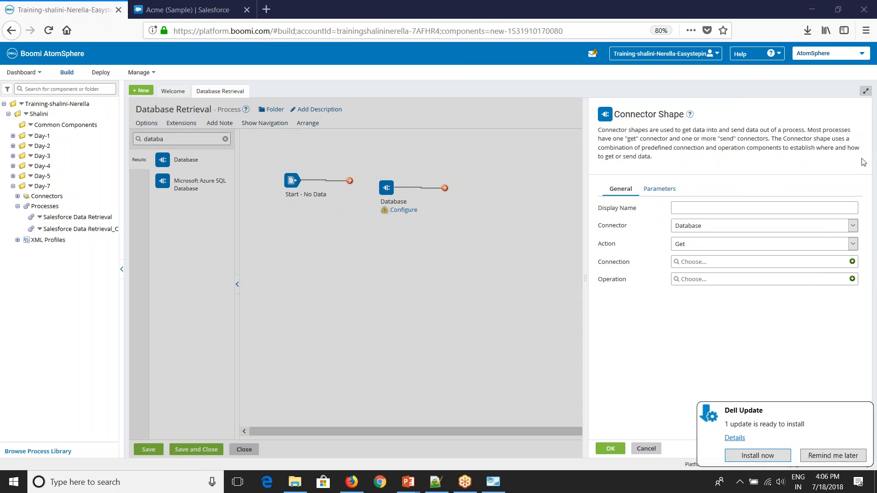
Step: Create a new connection for the Database shape with driver type MySQL
click(852, 262)
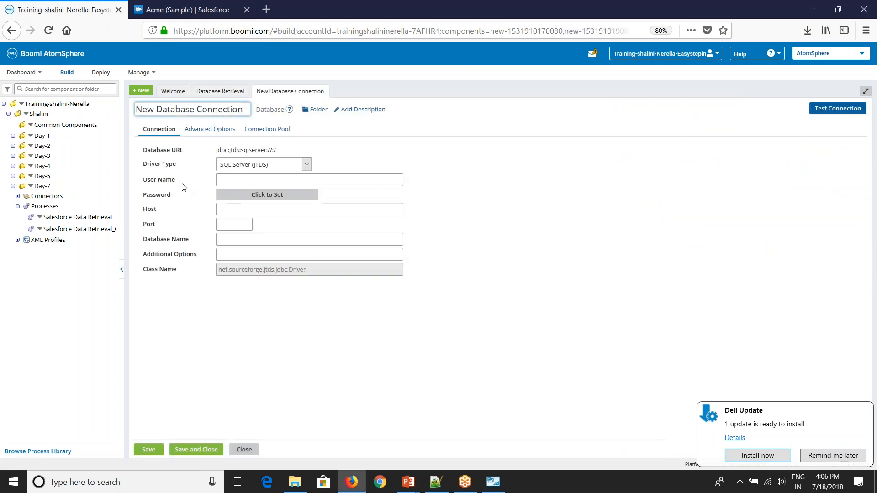
click(233, 164)
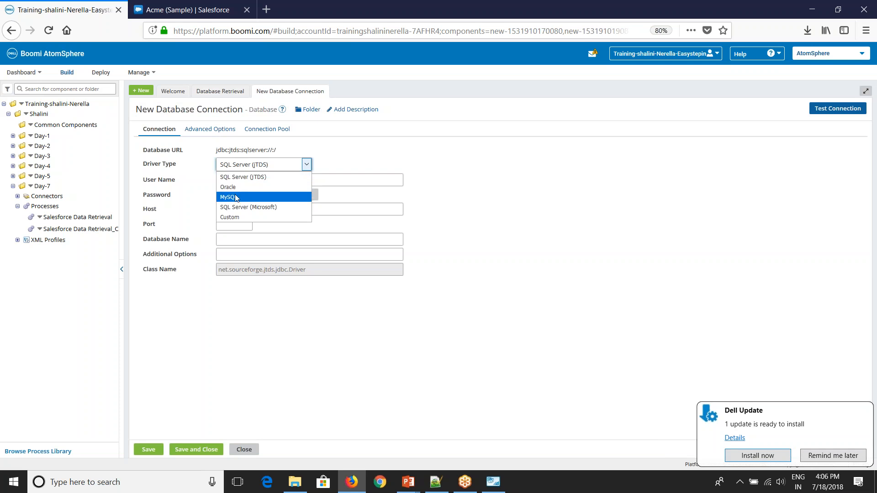
click(233, 217)
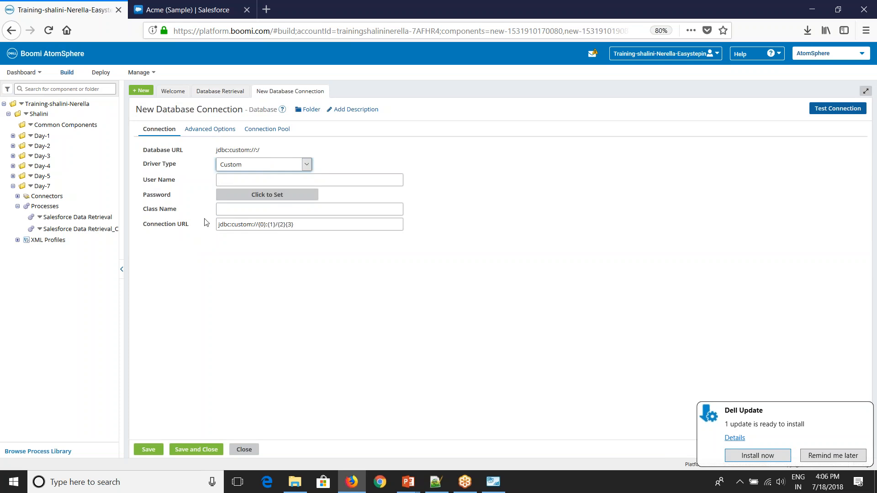
click(255, 165)
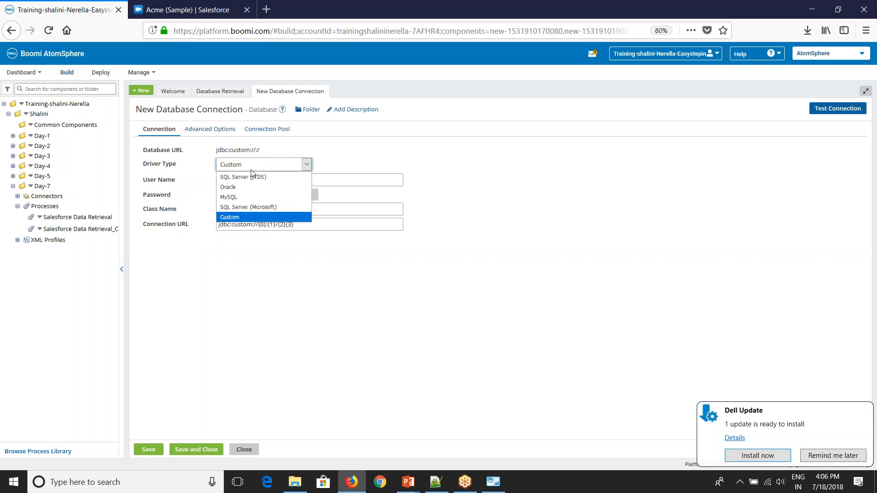
click(239, 198)
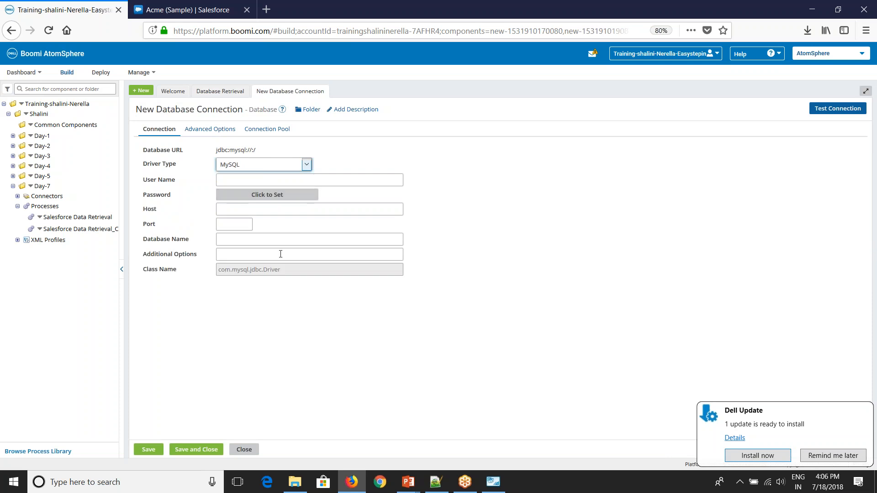
Step: Enter the database user name root and set the connection password
click(257, 179)
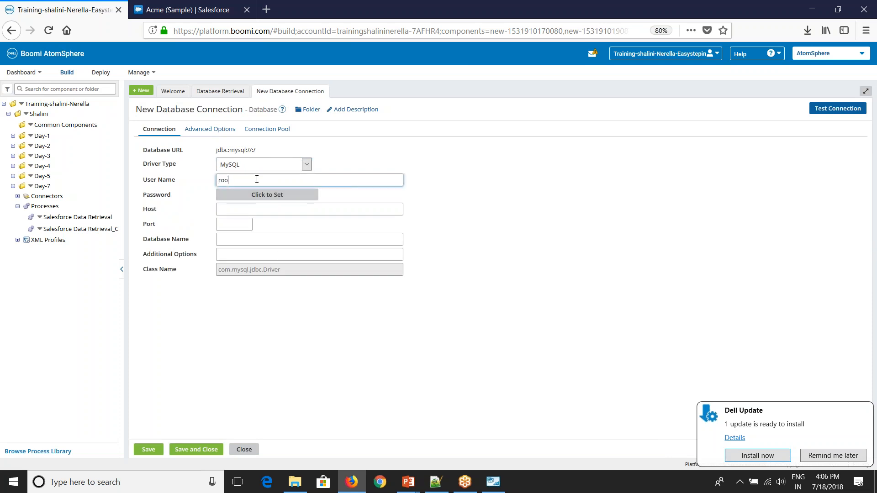
click(268, 195)
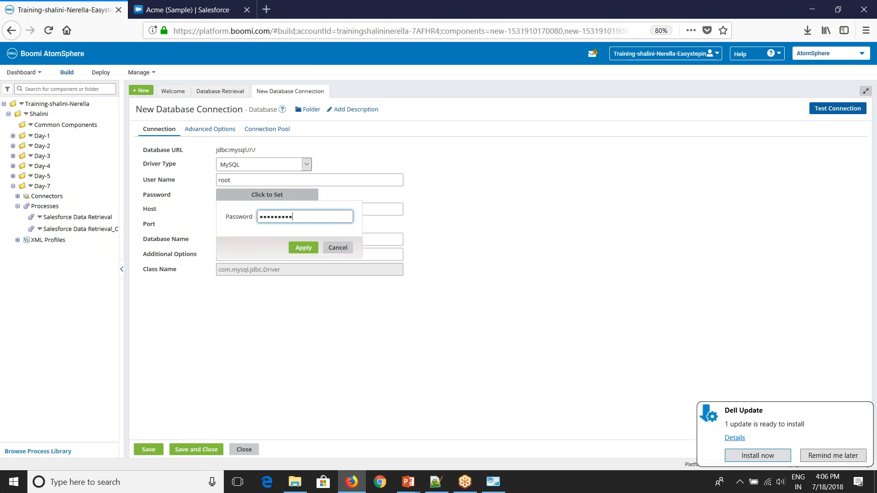
key(ctrl+a)
text(••••••)
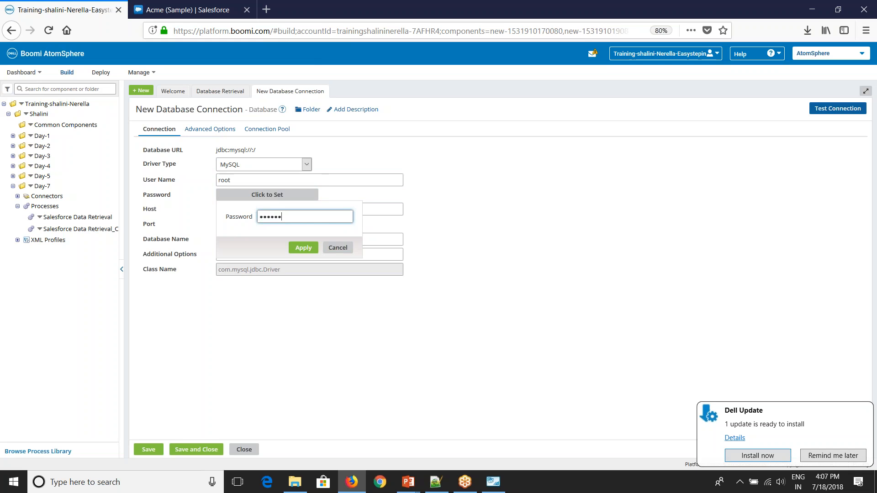
click(304, 248)
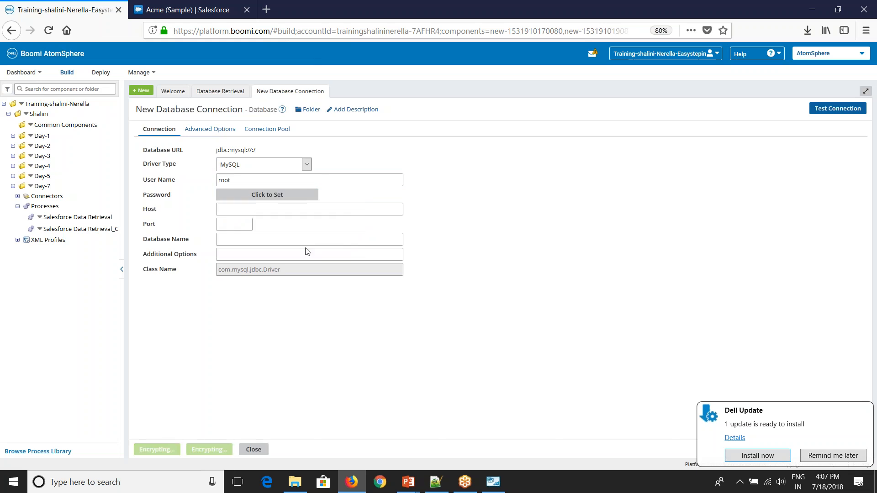
click(309, 210)
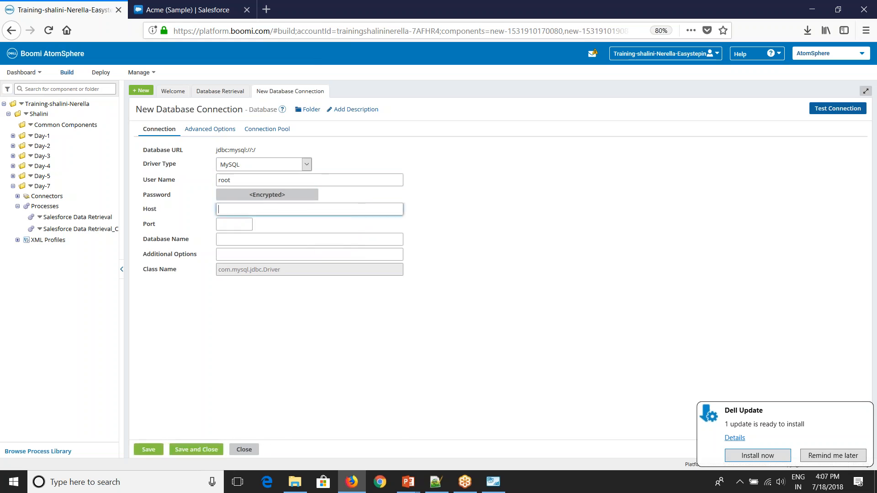
key(alt+Tab)
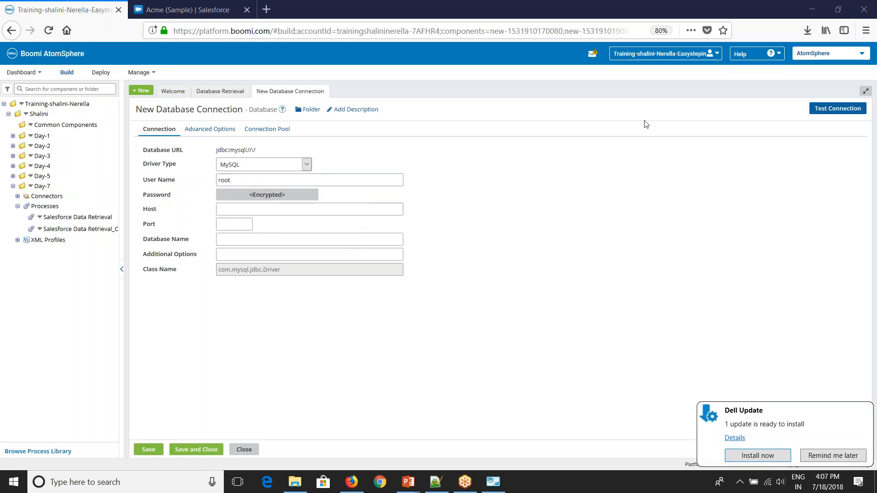
click(294, 280)
Step: Set host localhost, port 3306 and database name test
click(245, 211)
text(local)
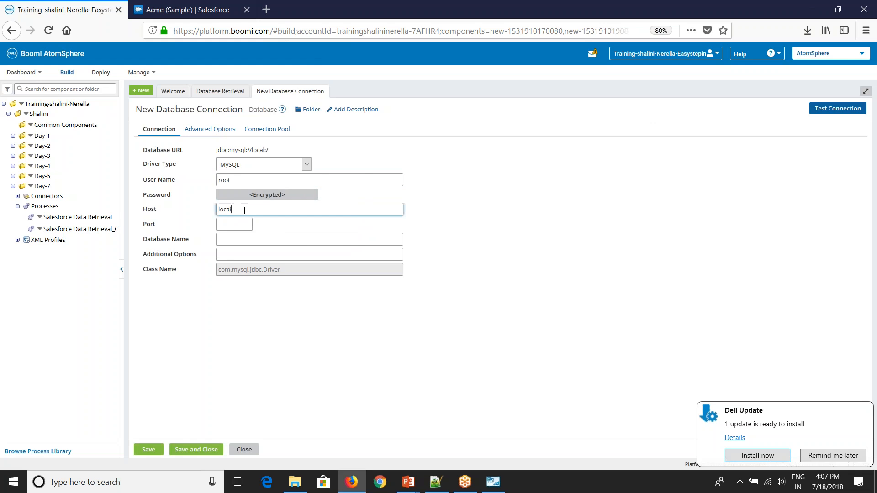
text(host)
key(Tab)
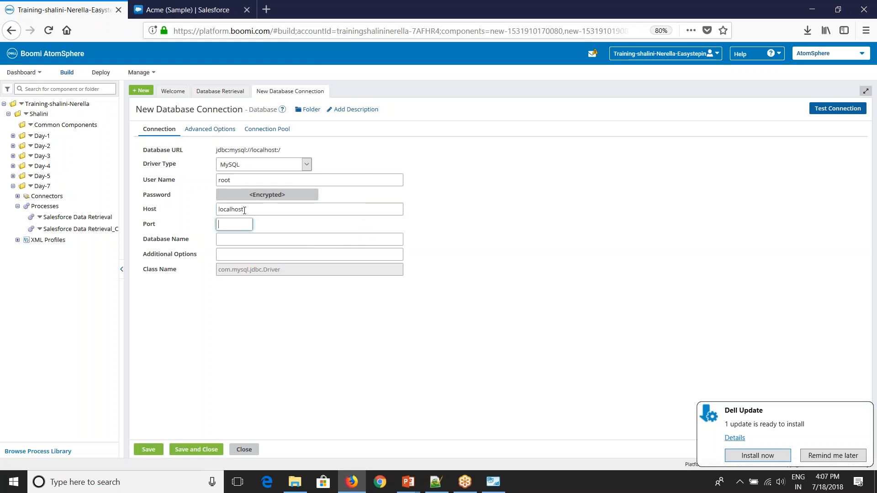
text(3306)
key(Tab)
text(tes)
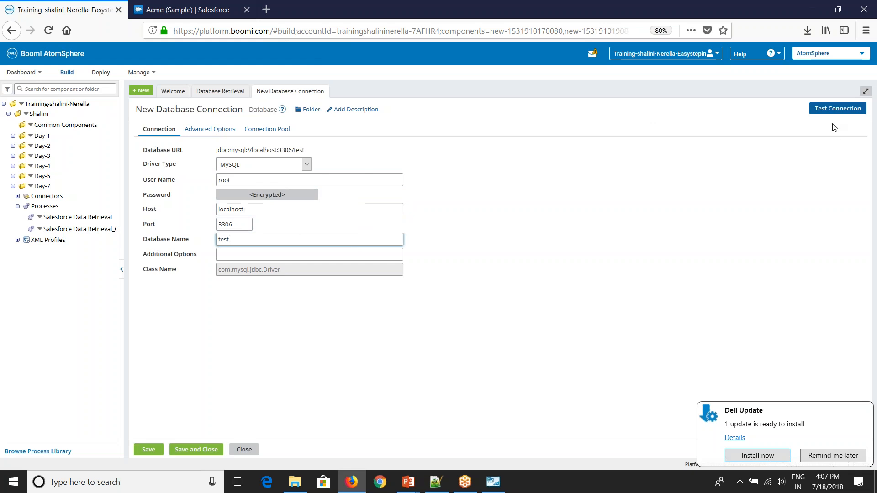
Step: Rename the connection to 'Database Connection' and save it
click(827, 111)
click(152, 110)
drag(157, 110, 134, 110)
key(BackSpace)
click(836, 109)
Step: Test the database connection using the local Atom
click(419, 237)
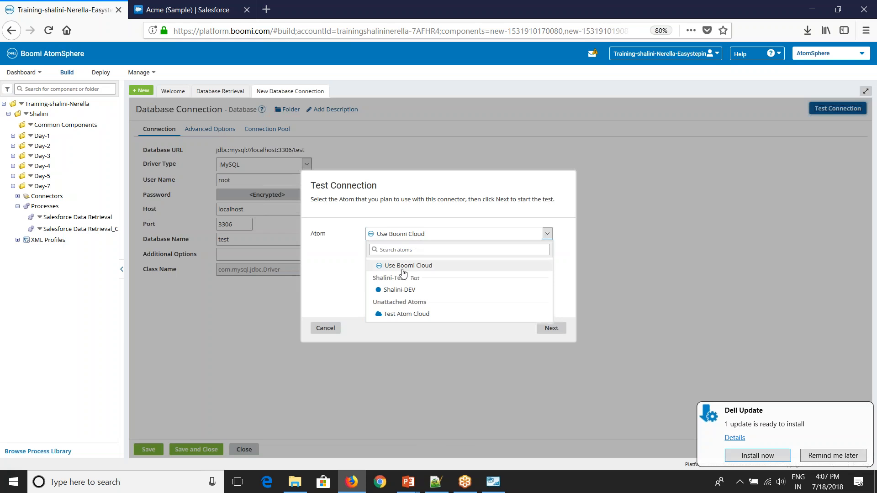
click(410, 291)
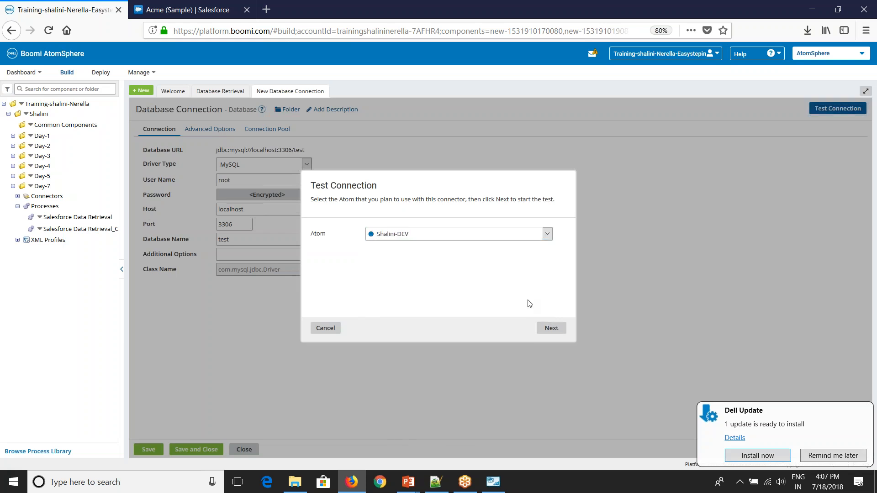
click(547, 331)
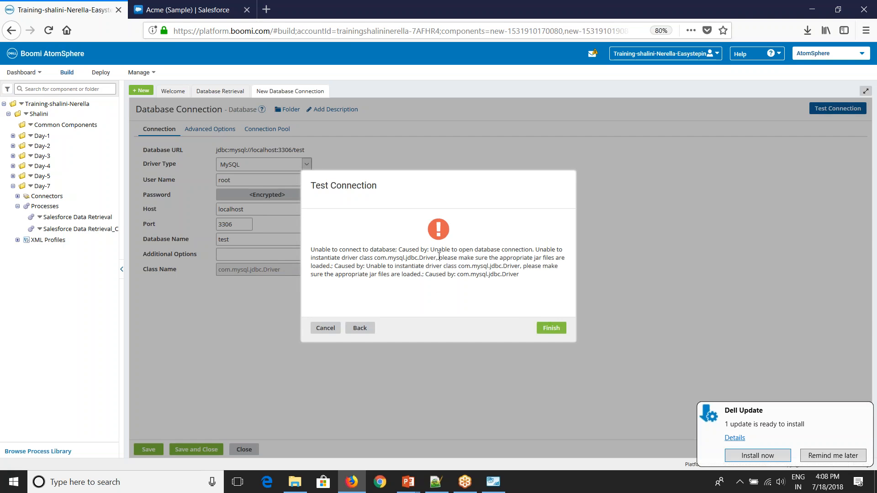
Step: Read the error that driver class com.mysql.jdbc.Driver cannot be instantiated
drag(434, 249, 371, 264)
drag(410, 262, 433, 260)
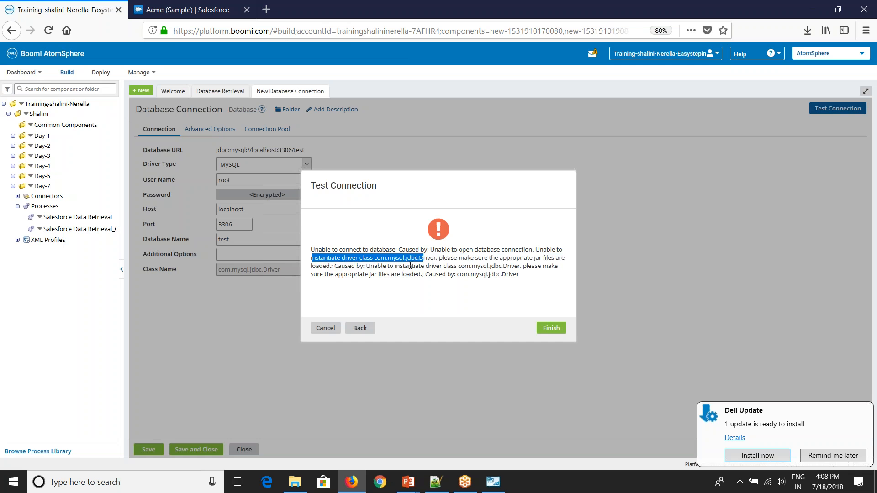
click(425, 258)
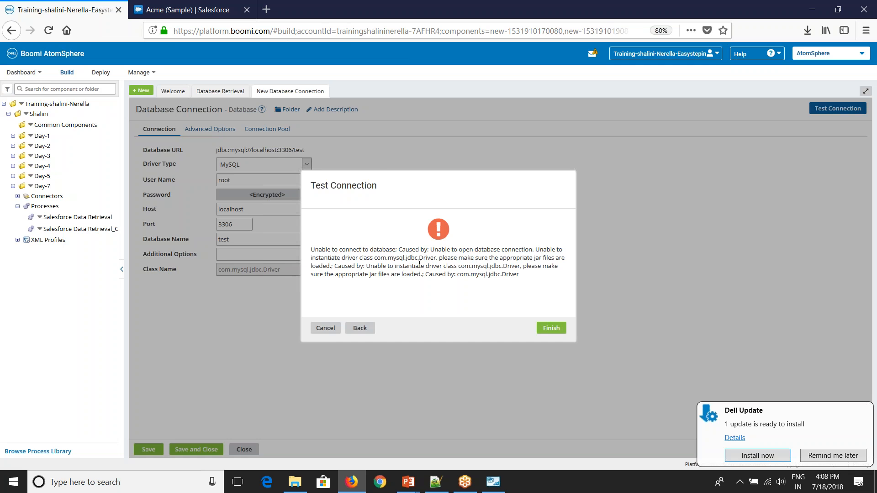
key(alt+Tab)
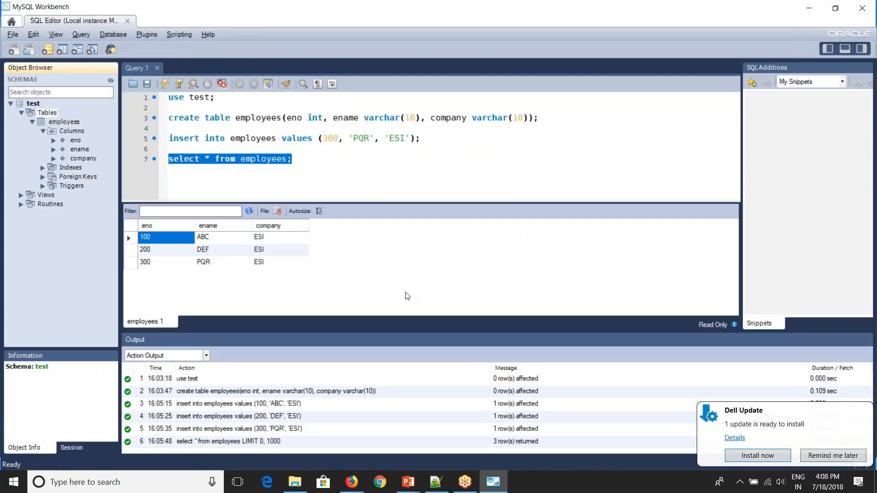
key(alt+Tab)
click(294, 483)
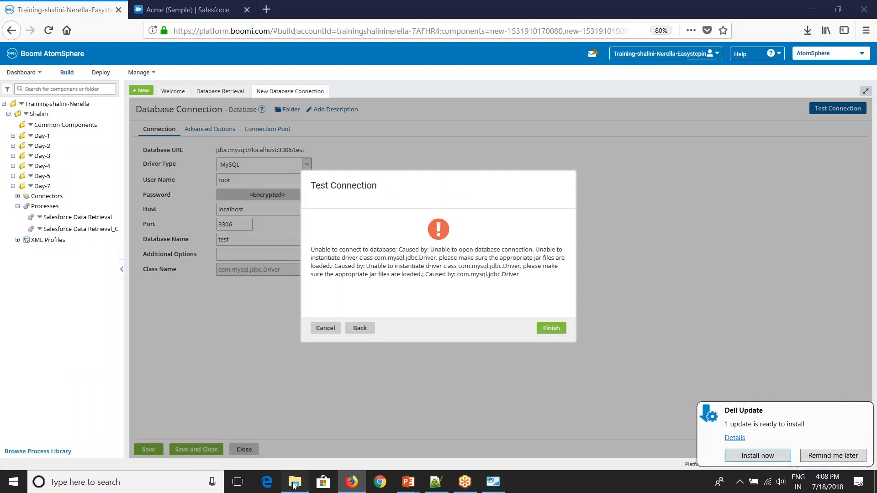
Step: Copy mysql-connector-java-5.1.7-bin.jar into the local Atom's lib folder and refresh the listing
click(172, 393)
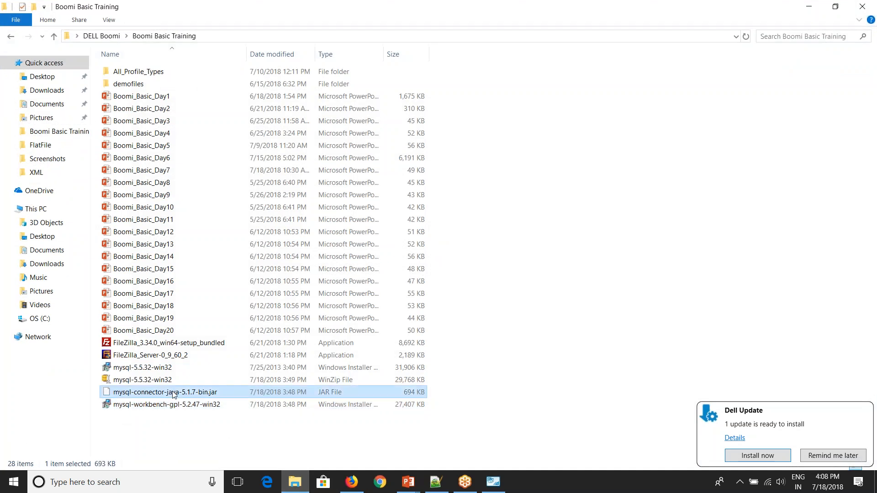
right_click(173, 393)
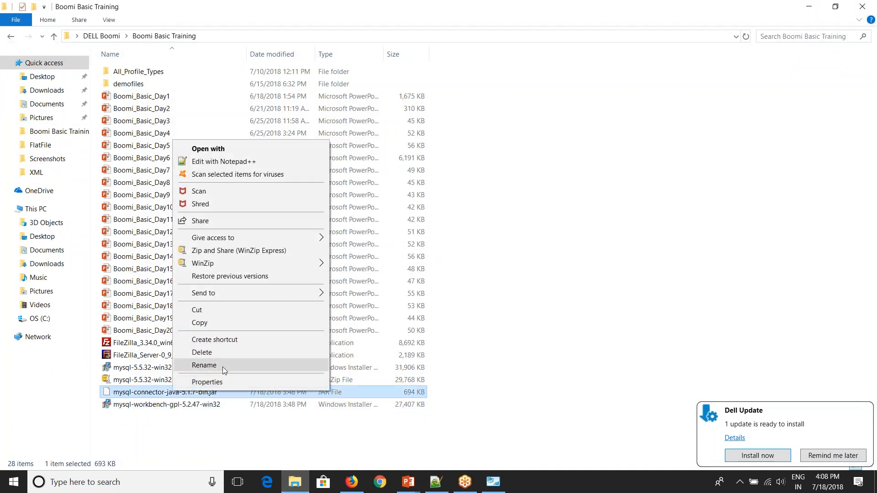
click(217, 325)
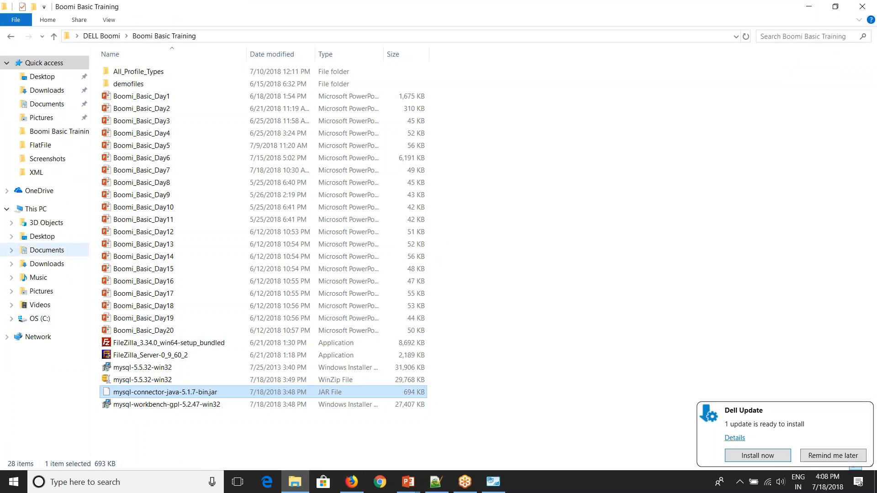
click(34, 319)
double_click(154, 98)
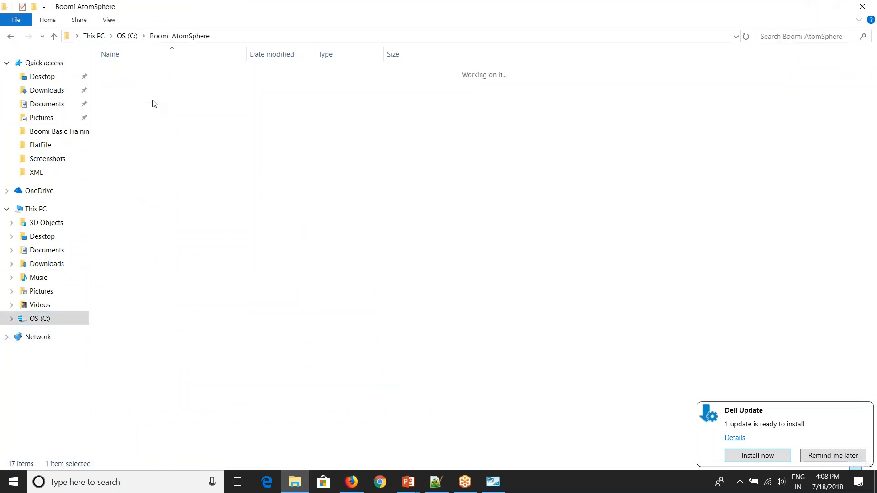
double_click(150, 73)
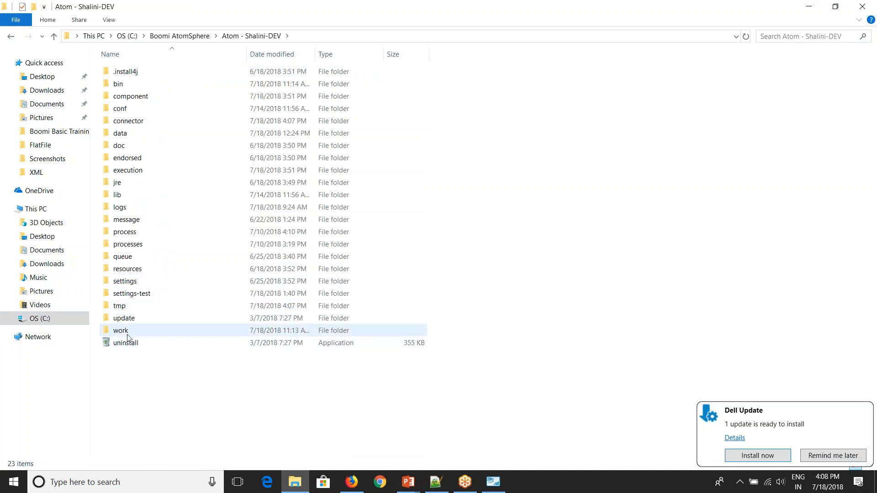
double_click(126, 196)
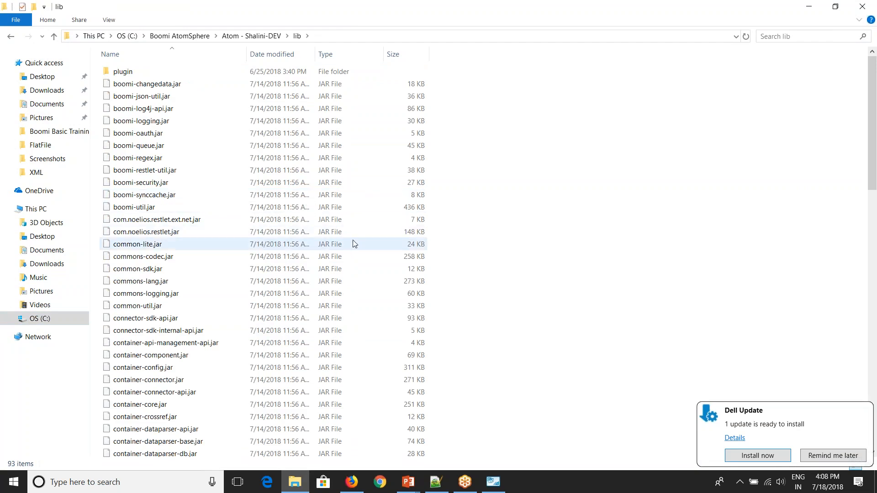
key(ctrl+v)
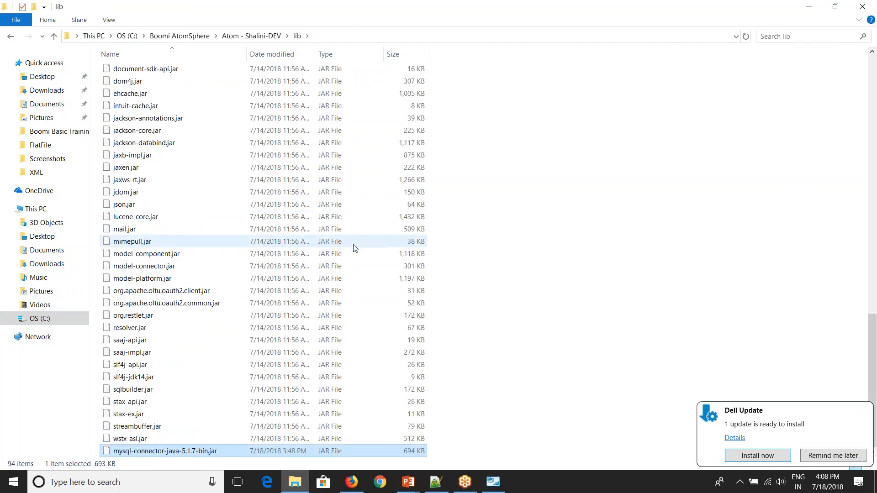
click(471, 301)
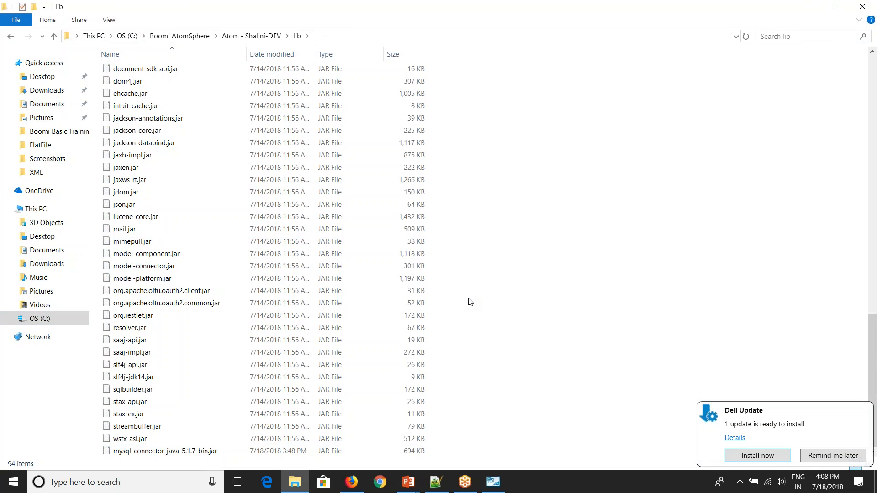
right_click(468, 298)
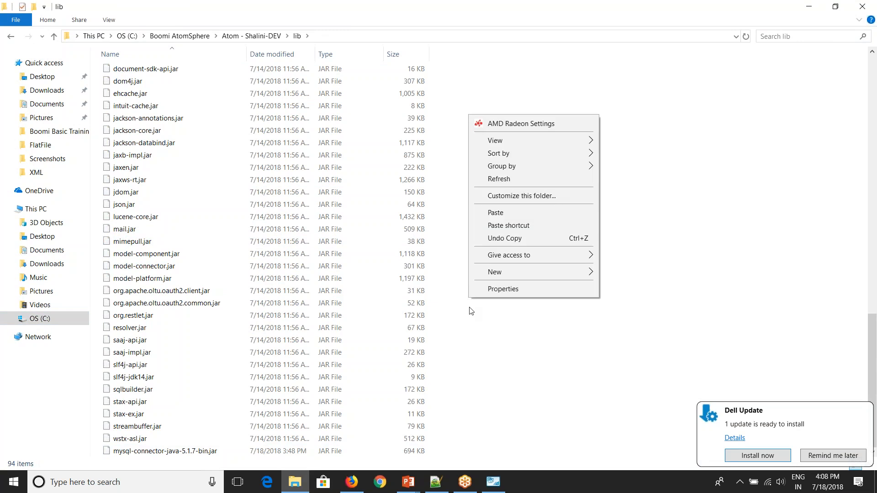
click(499, 181)
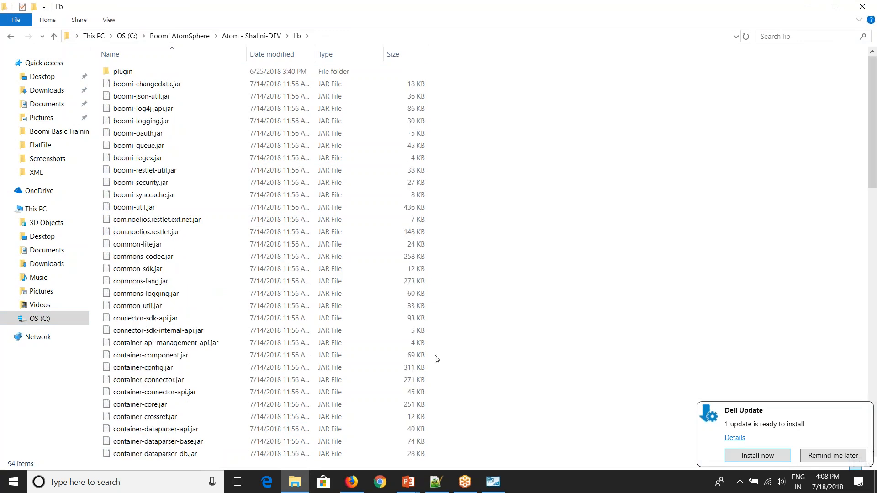
Step: Close Boomi's failed connection test result and search Windows for 'ser'
click(351, 485)
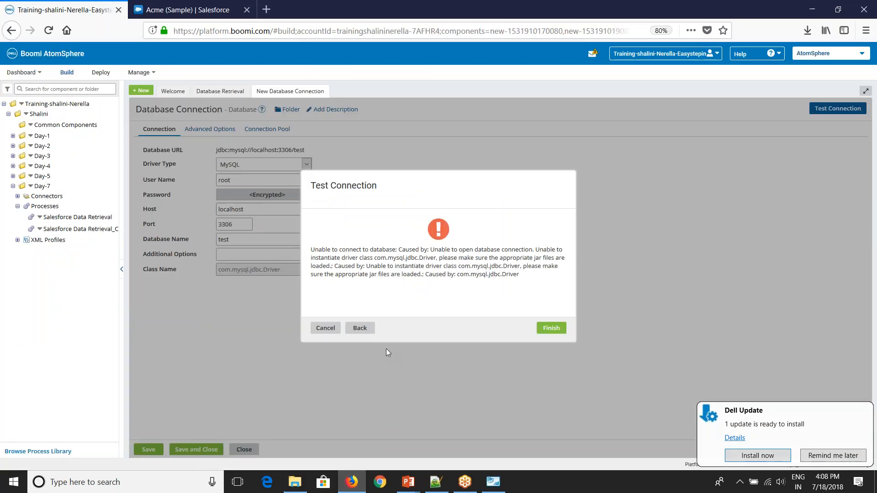
click(552, 330)
click(110, 481)
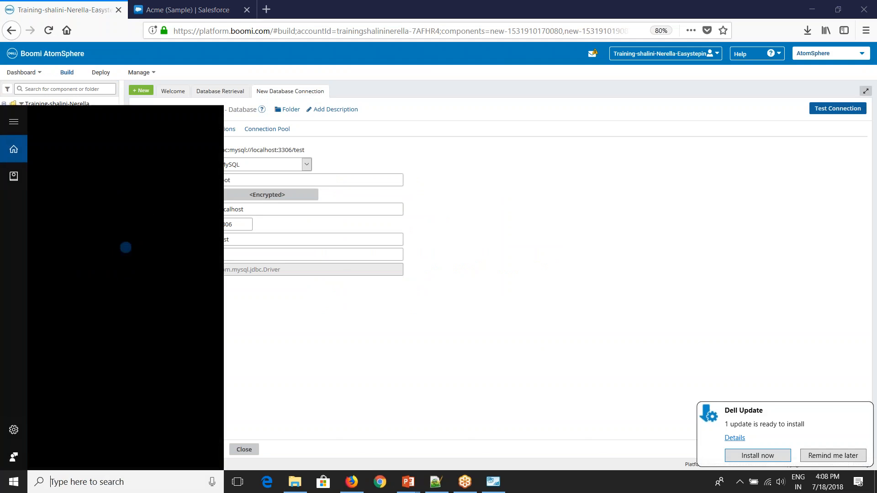
text(ser)
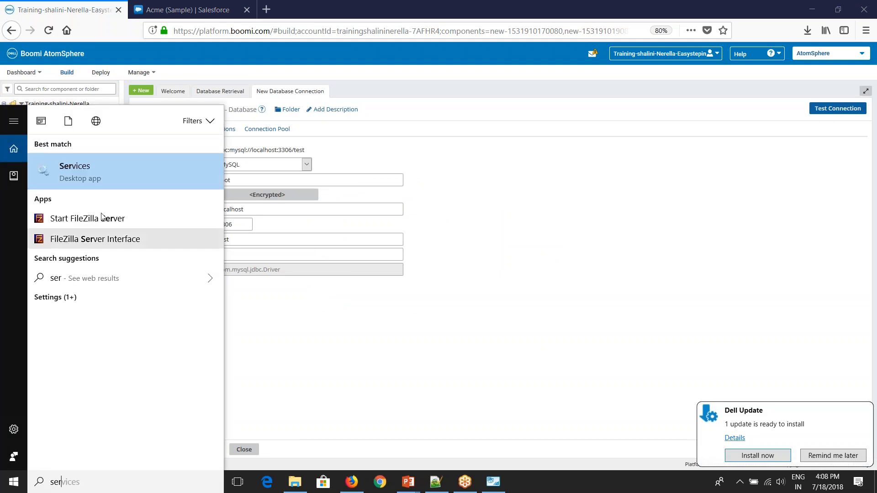
Step: Restart the Atom service in Windows Services to load the new driver, then return to Firefox
click(95, 178)
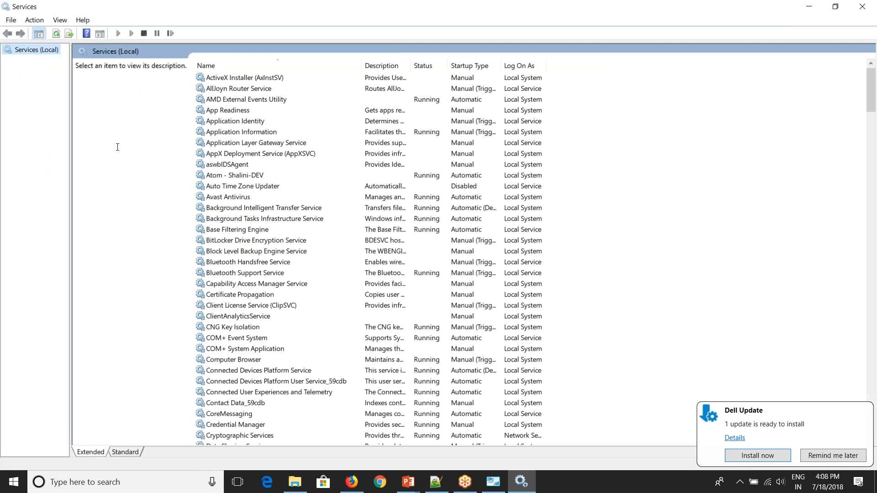
scroll(259, 307, down, 8)
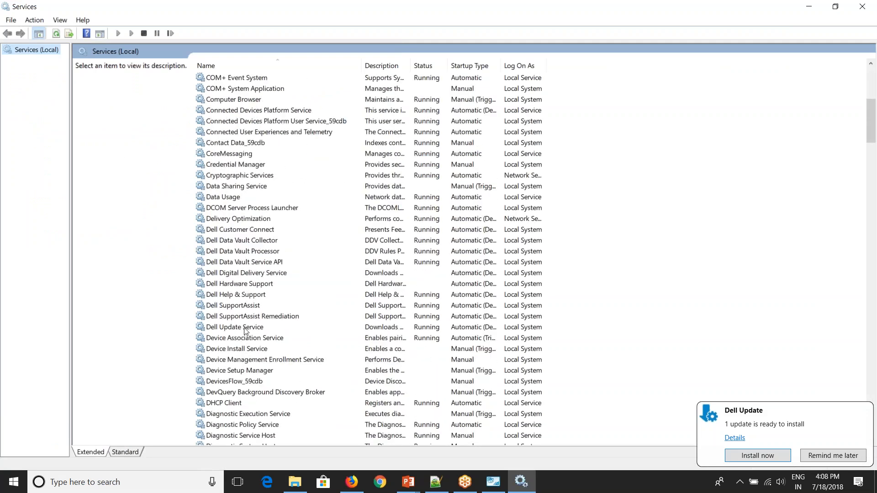
scroll(246, 331, up, 8)
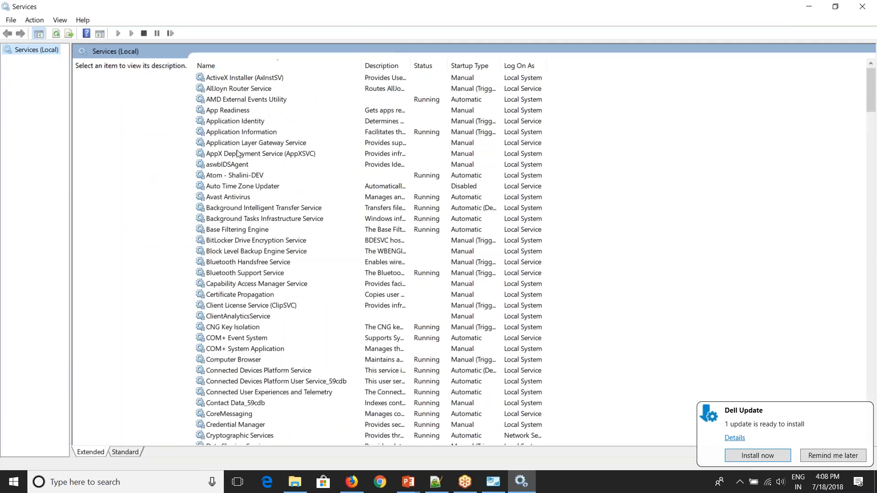
click(234, 175)
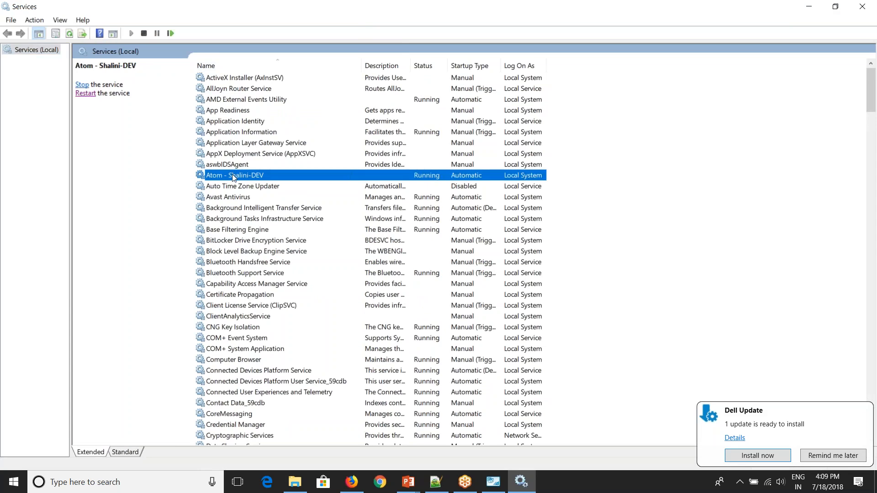
click(82, 85)
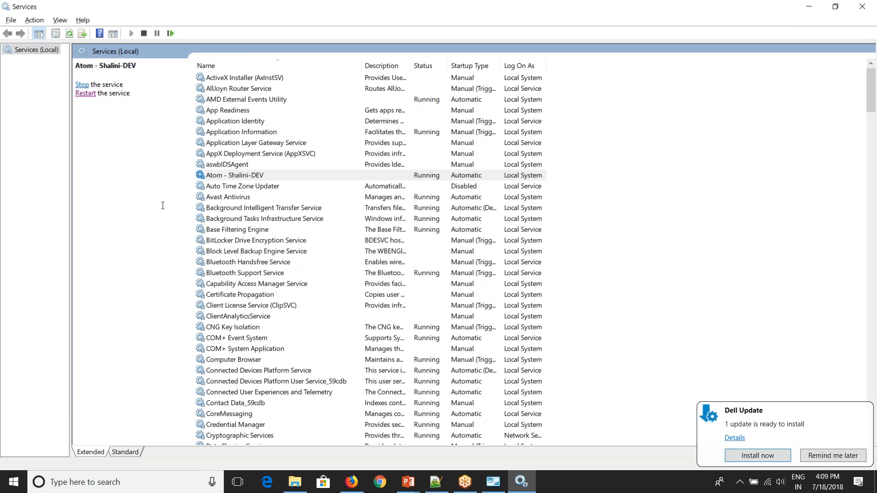
key(alt+Tab)
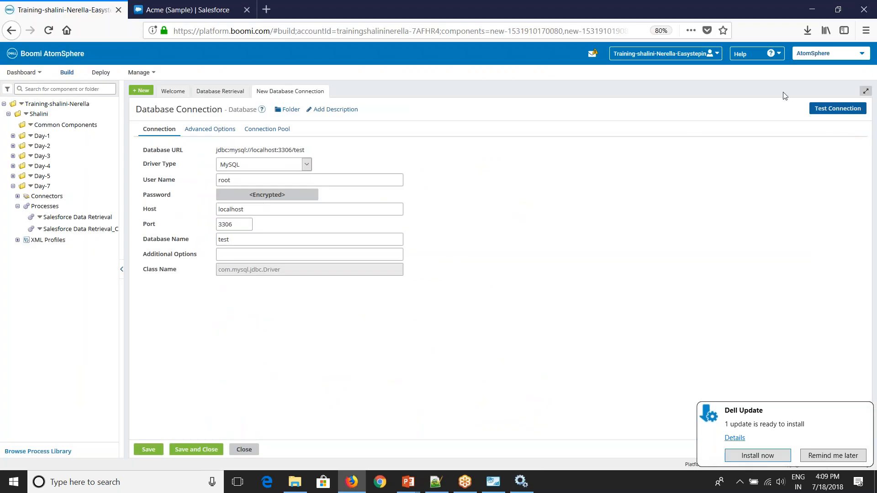
Step: Retest the MySQL database connection on the Atom and dismiss the successful result
click(821, 108)
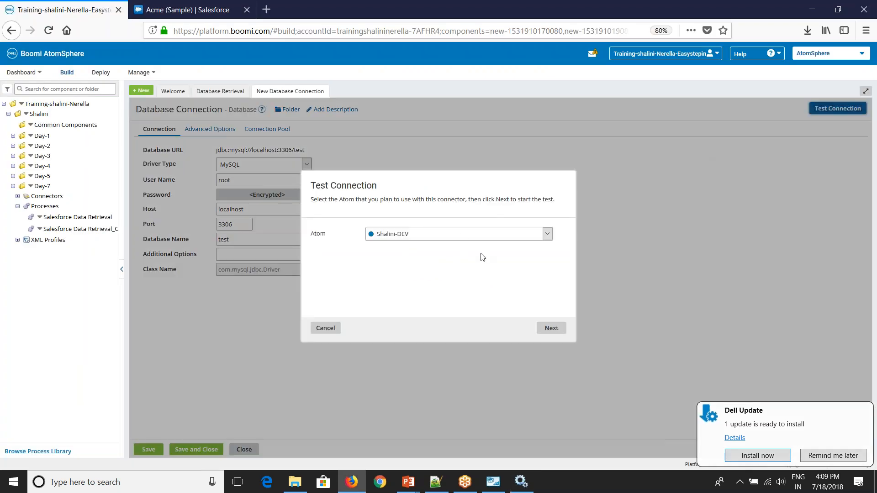
click(543, 327)
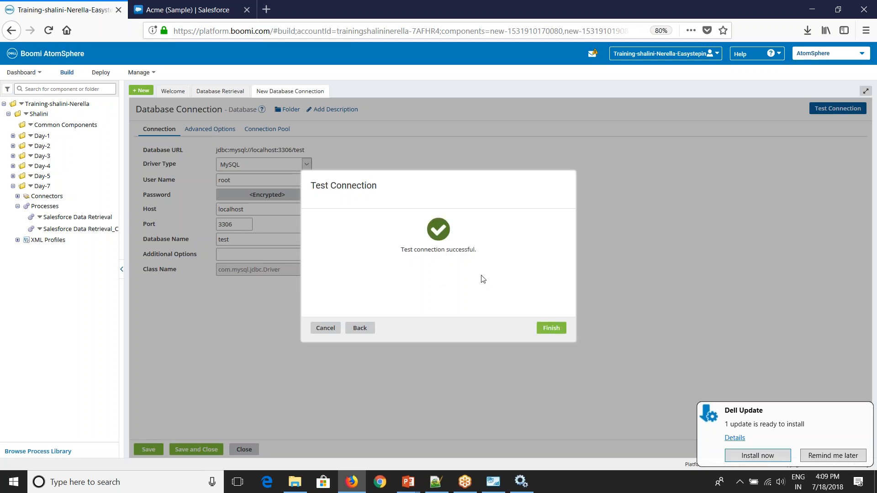
click(551, 328)
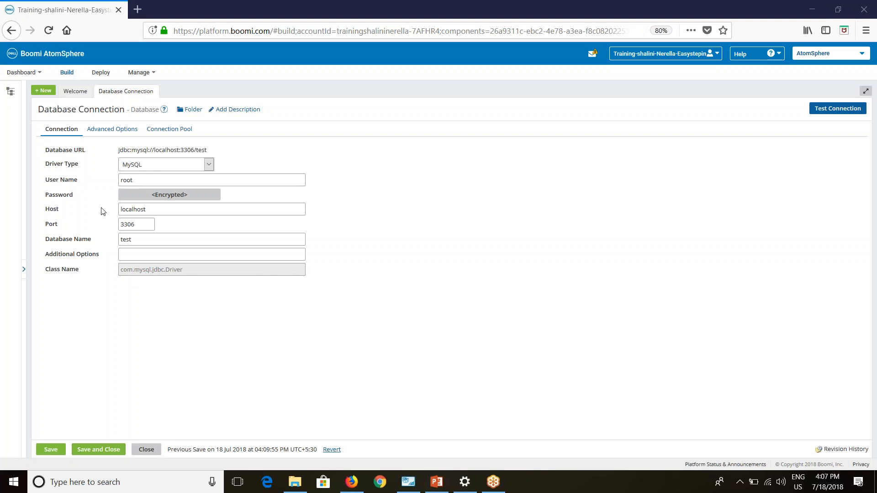
click(209, 164)
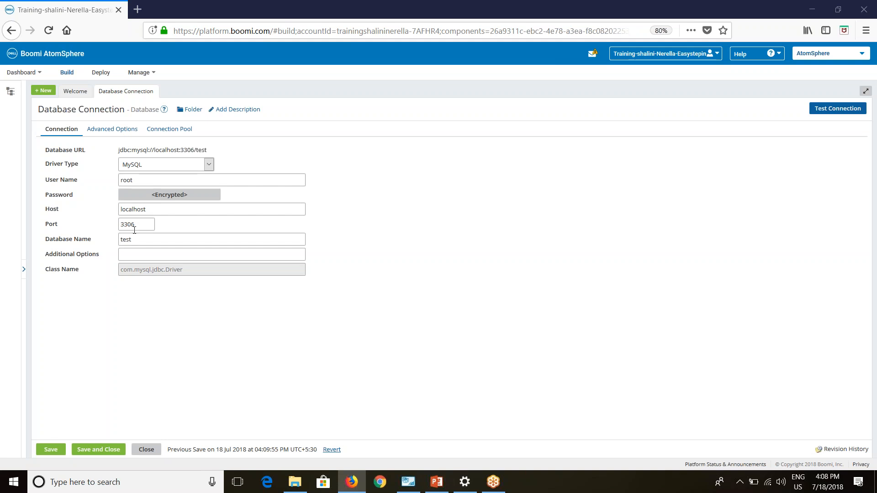
click(139, 255)
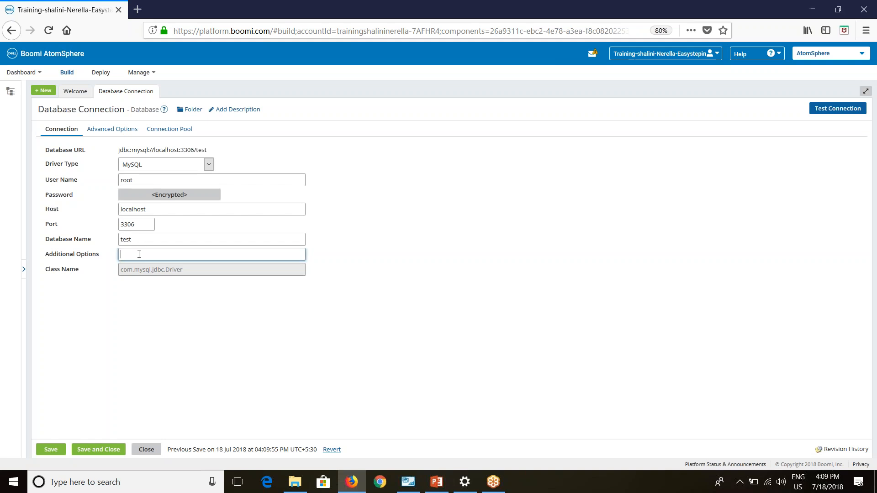
text(;instance=MS)
text(SQL2008)
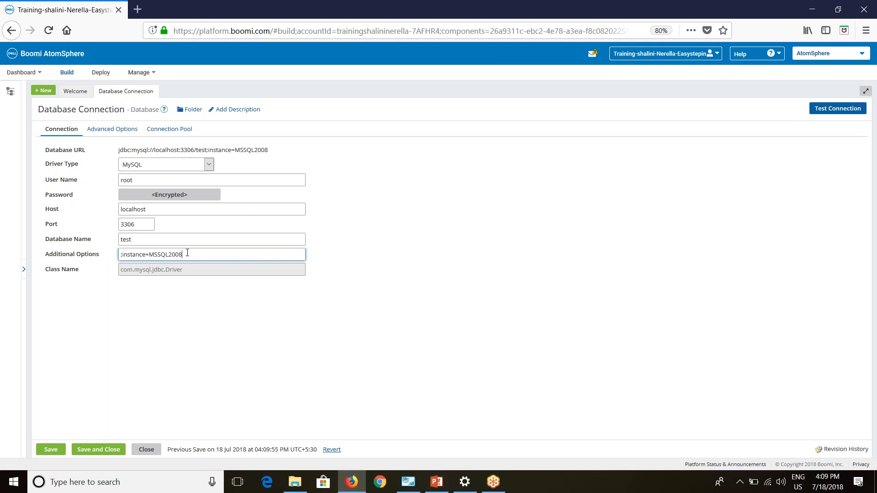
drag(188, 254, 104, 257)
key(BackSpace)
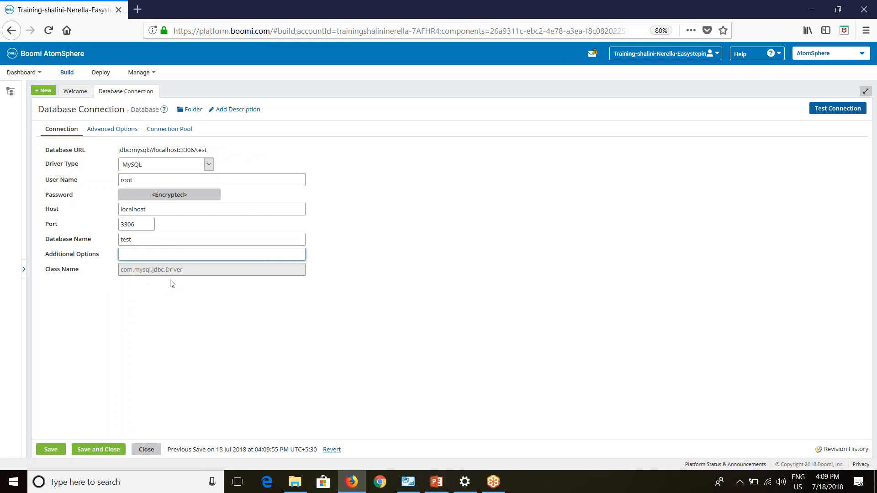
click(573, 373)
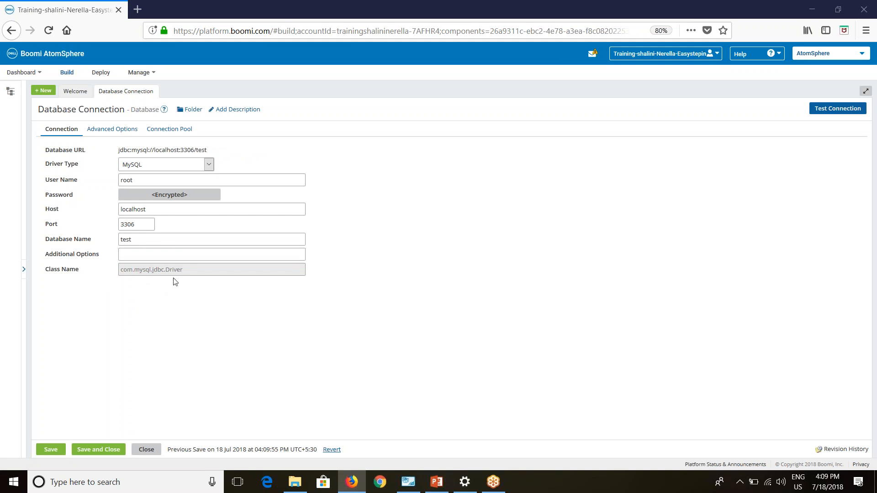
click(140, 166)
click(131, 218)
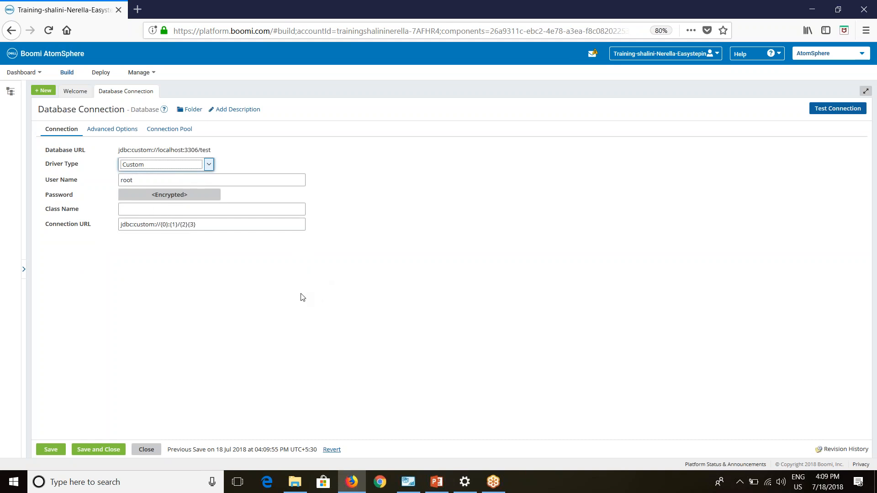
click(143, 165)
click(133, 197)
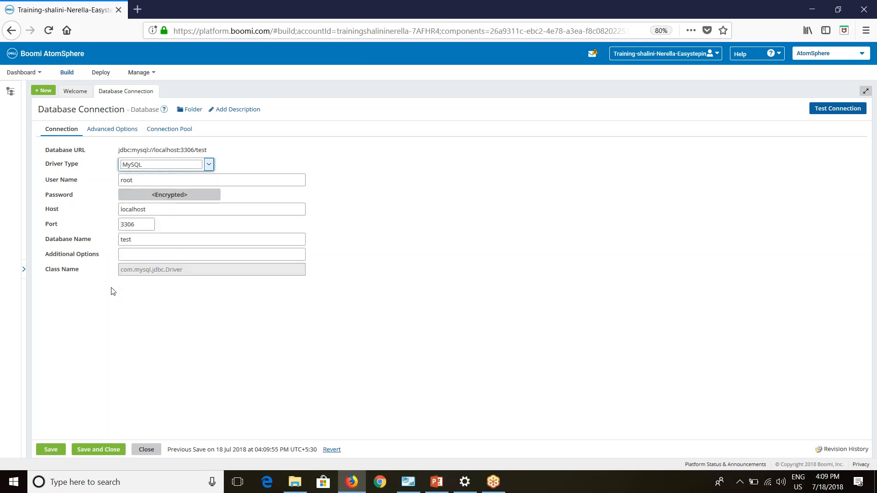
Step: In Advanced Options, enable Write SQL To File with path C:\DESktop\querty.txt
click(108, 134)
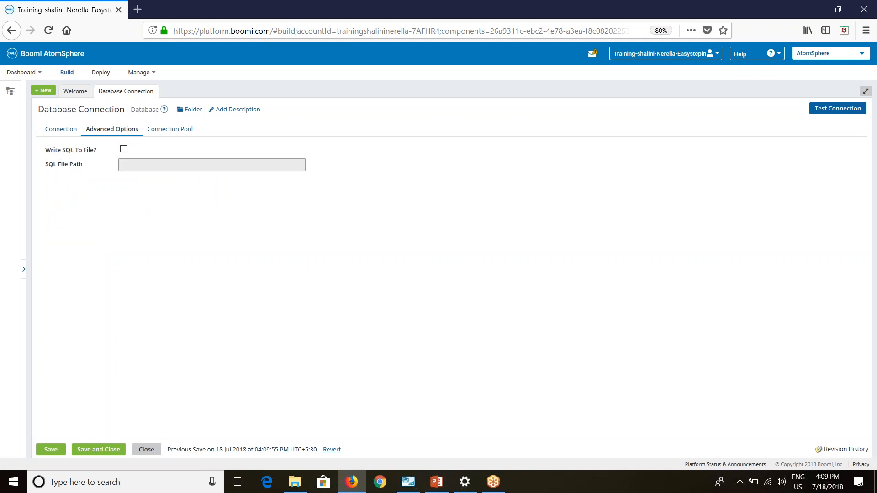
drag(48, 154, 98, 154)
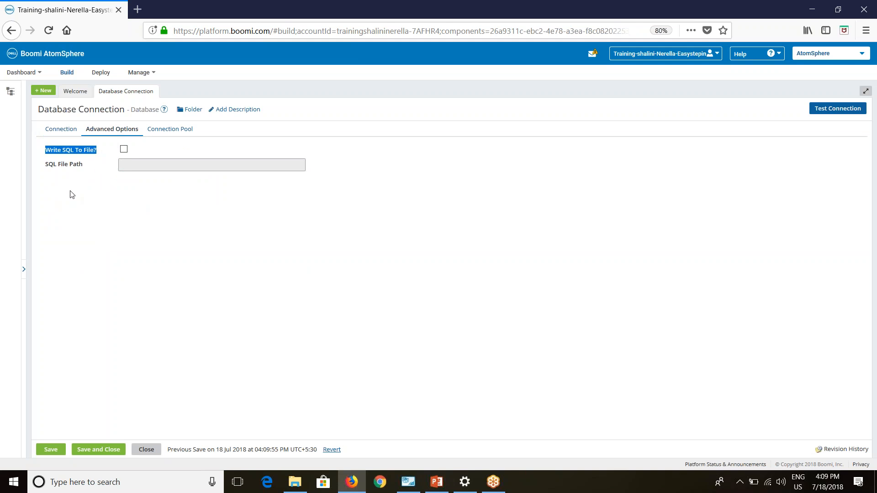
click(124, 203)
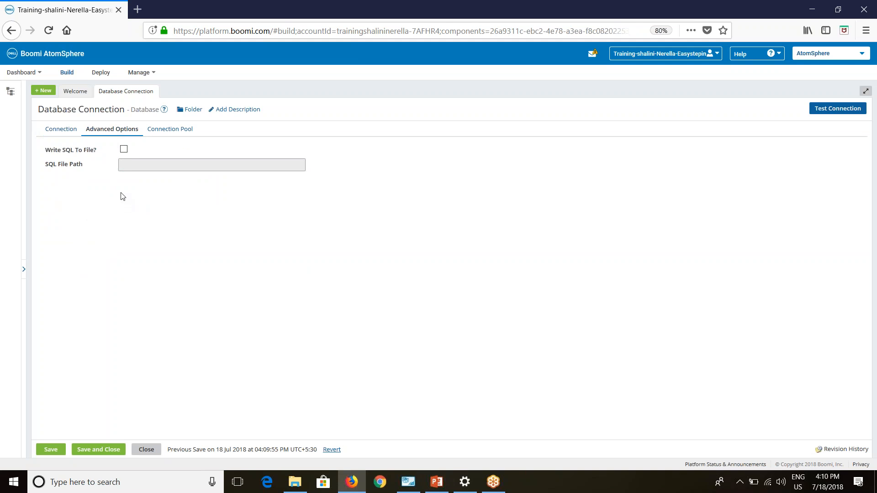
click(124, 149)
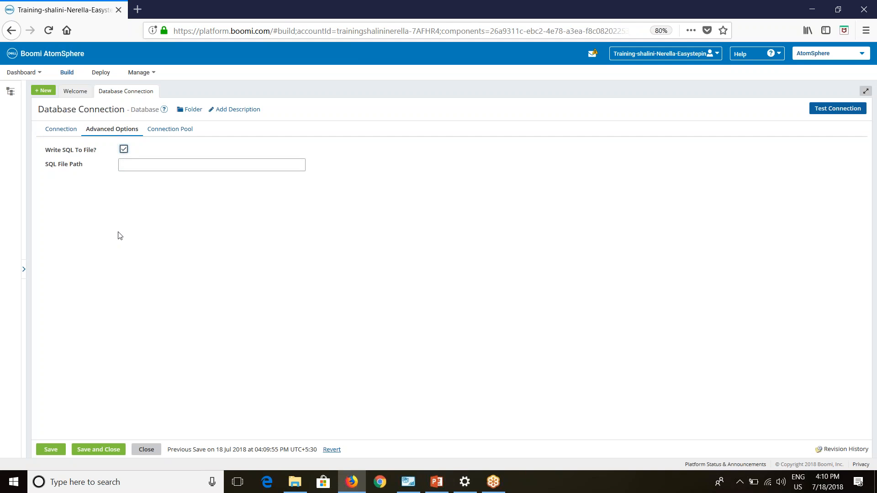
click(134, 167)
text(C:\DESktop\quert)
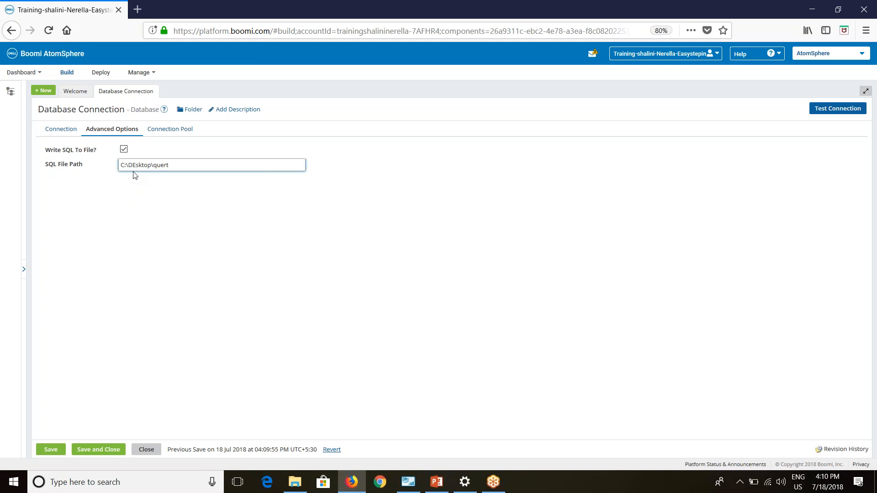
key(BackSpace)
text(y.txt)
double_click(161, 165)
drag(179, 166, 133, 166)
click(147, 234)
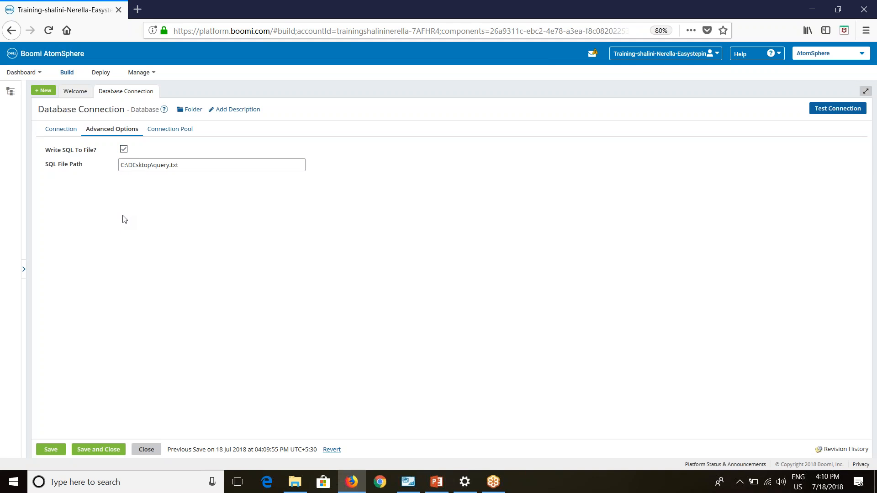
Step: Clear the SQL file path, switch Write SQL To File off, and show the Connection Pool settings
click(124, 150)
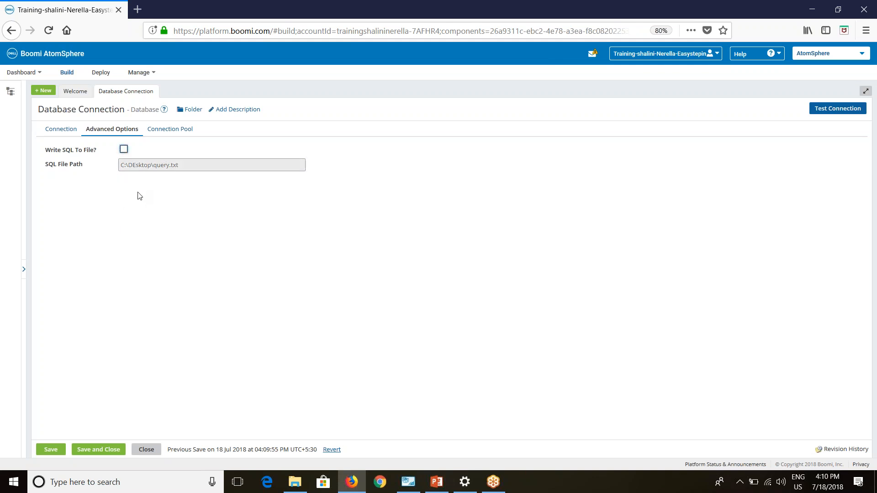
click(124, 150)
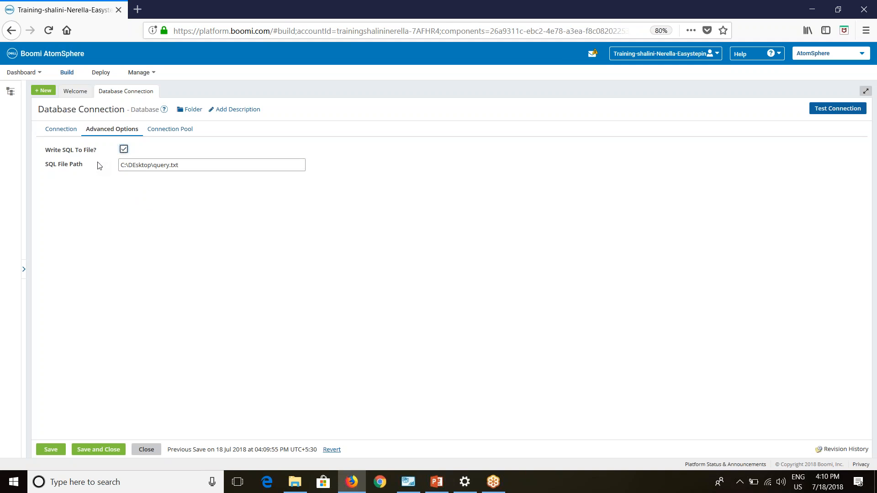
drag(171, 166, 112, 171)
click(112, 171)
key(BackSpace)
key(BackSpace)
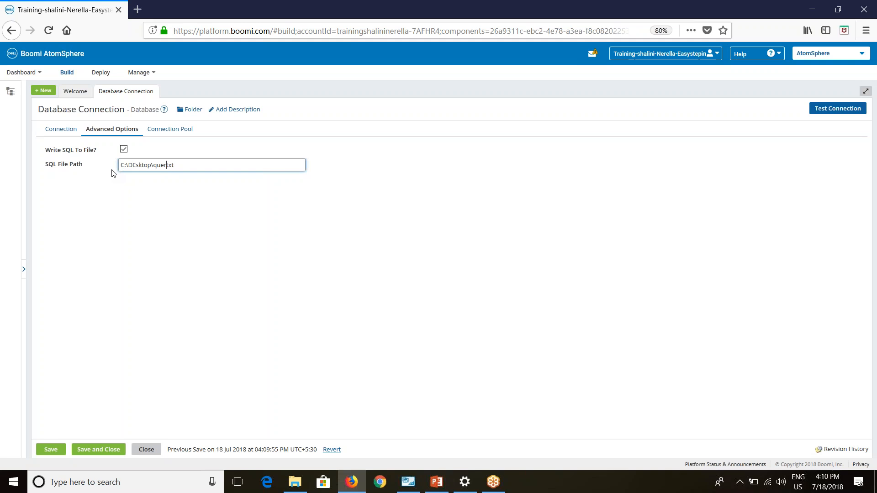
key(ctrl+a)
key(BackSpace)
click(124, 150)
click(167, 131)
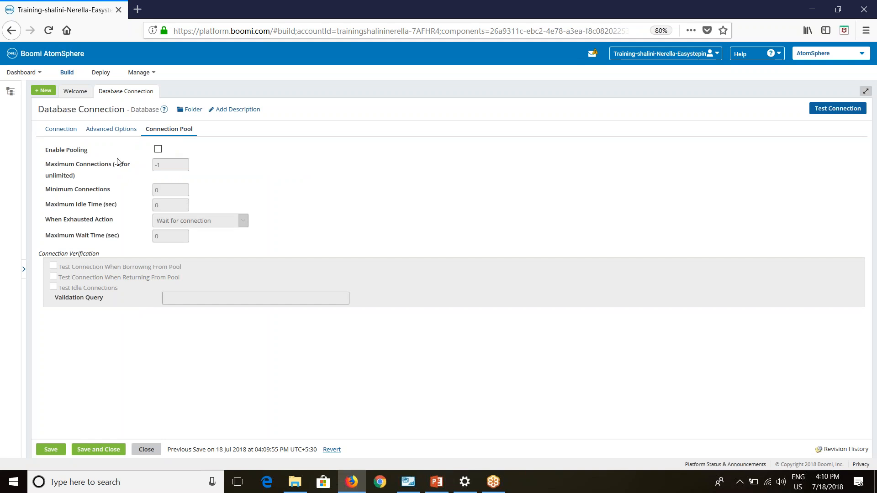
Step: Enable connection pooling and drop down the When Exhausted Action choices
click(158, 149)
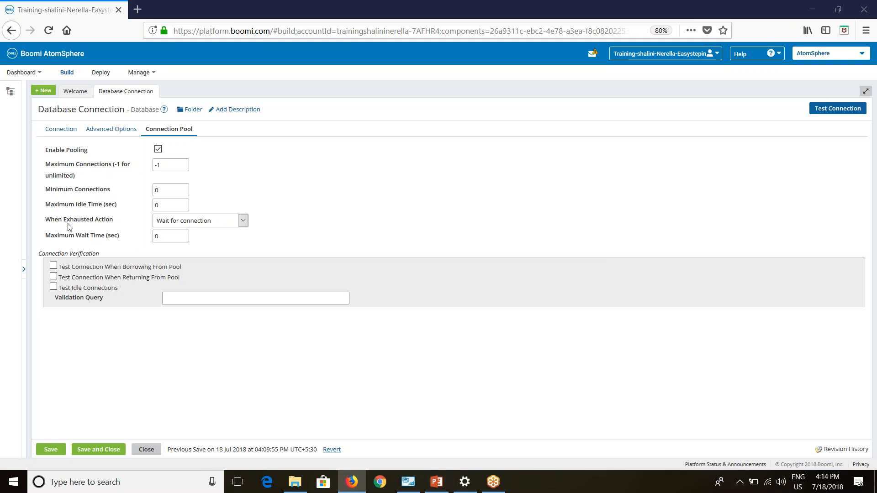
click(165, 224)
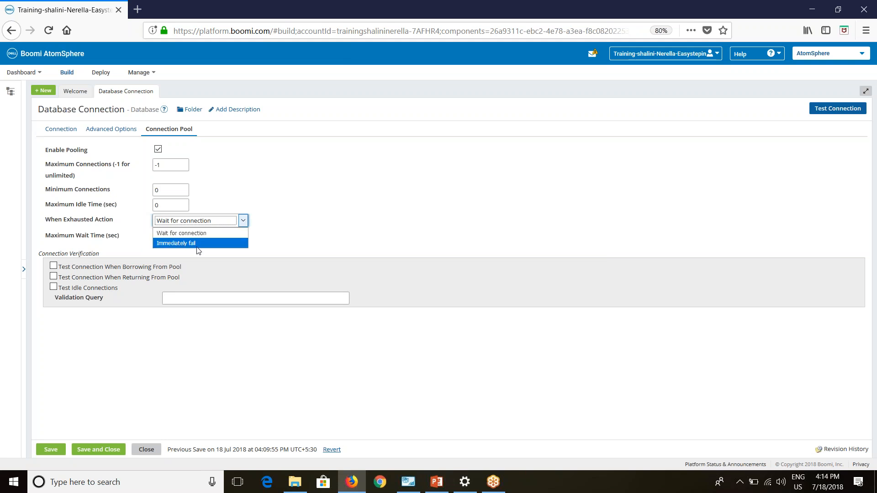
Step: Try Immediately fail, keep Wait for connection as the exhausted action, and return to the Connection settings
click(233, 234)
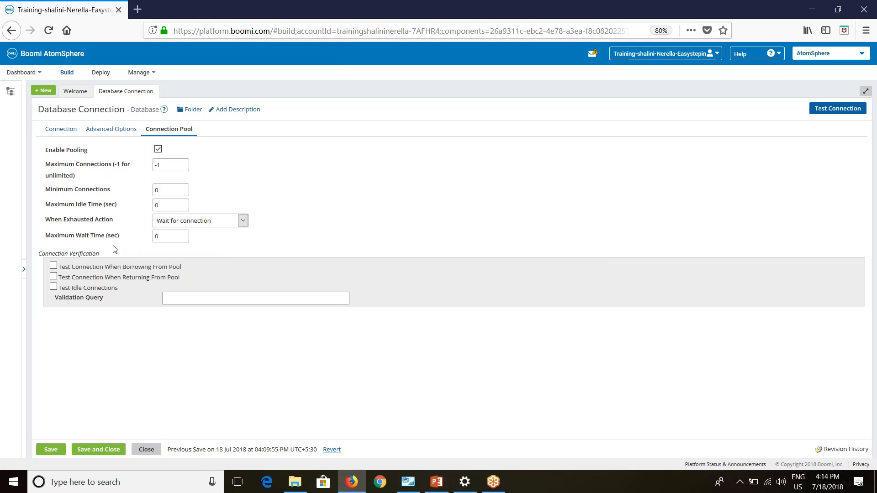
click(181, 223)
click(179, 242)
click(181, 222)
click(179, 232)
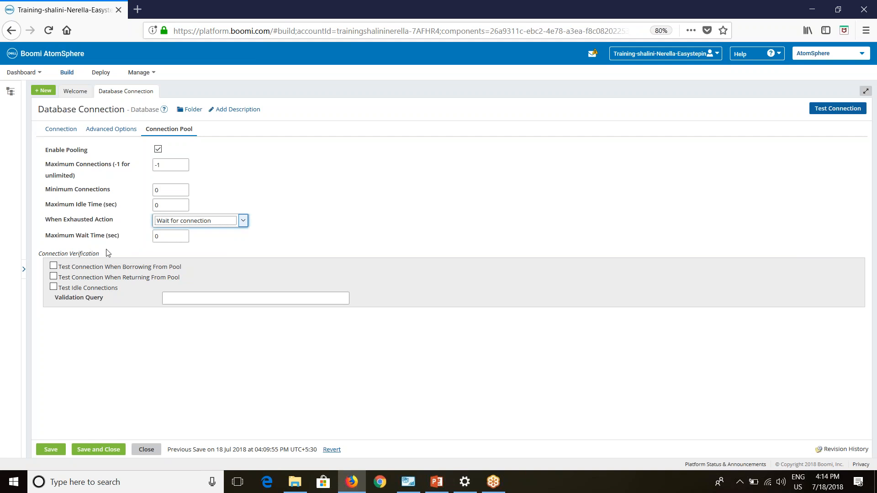
drag(52, 239, 139, 236)
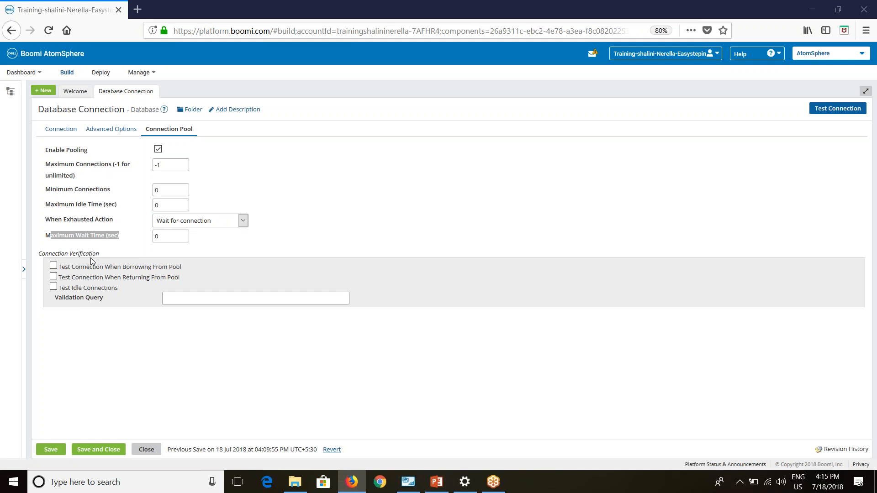
click(66, 132)
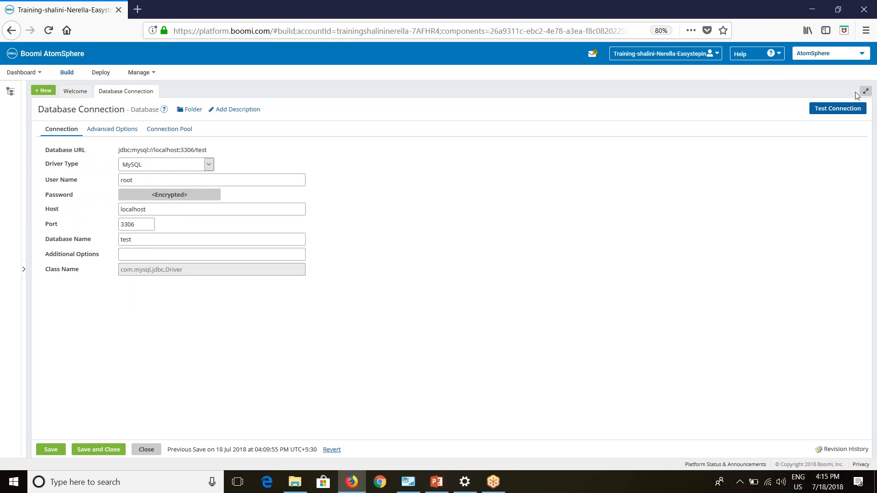
Step: Test the database connection successfully on the DEV atom, then save and close it
click(825, 110)
click(439, 234)
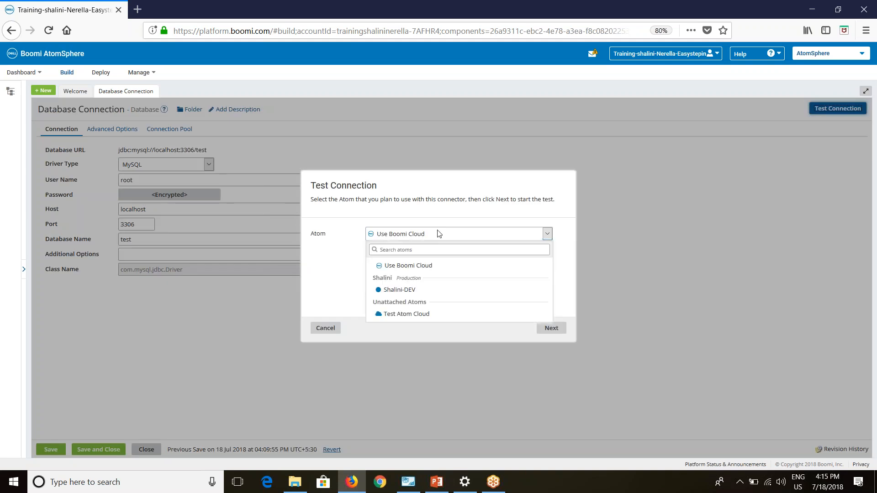
click(408, 290)
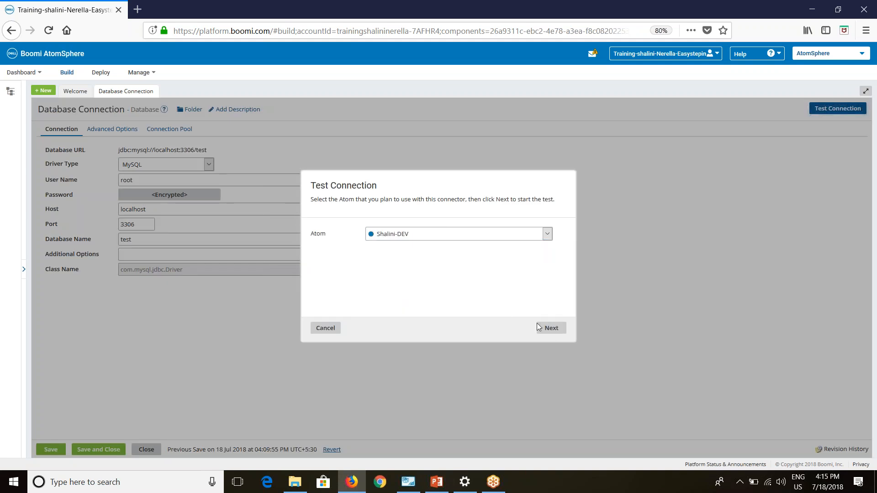
click(548, 331)
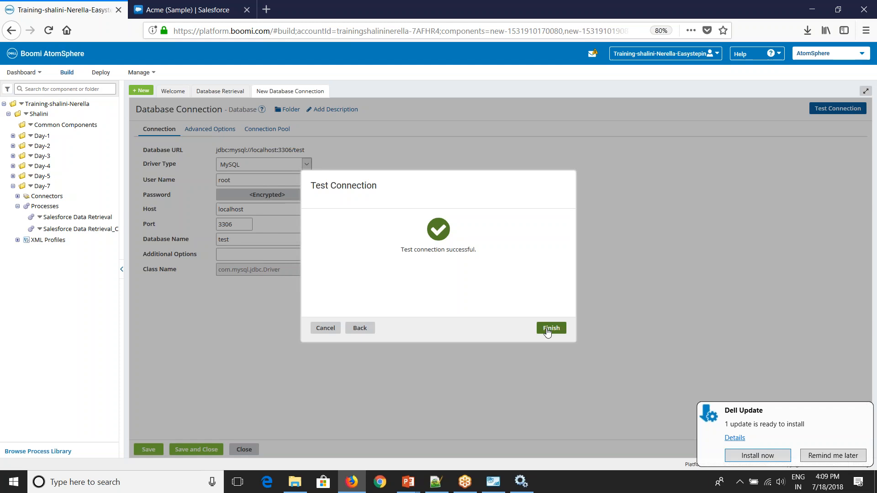
click(548, 331)
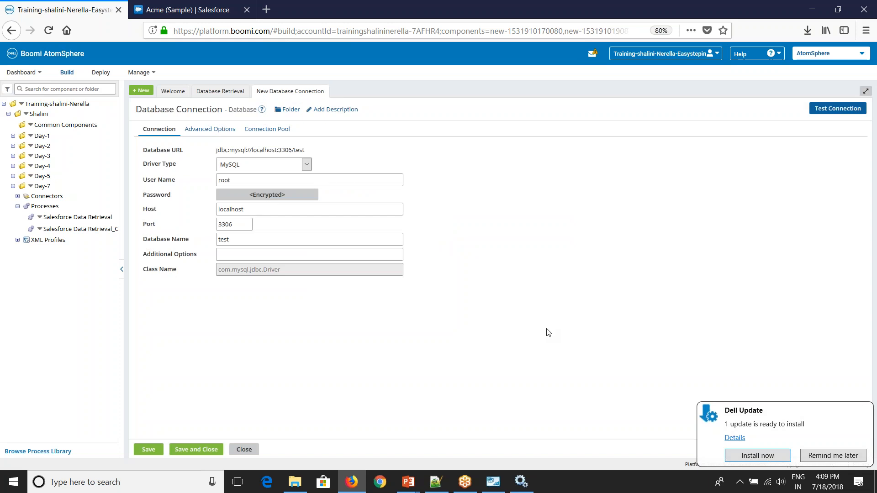
click(202, 454)
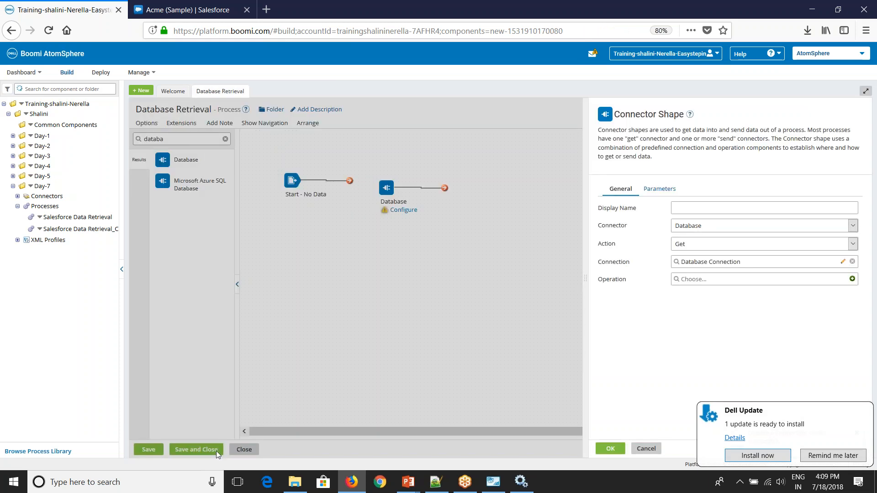
Step: Create a Get operation named Database Connector Operation and start a new database profile for it
click(852, 279)
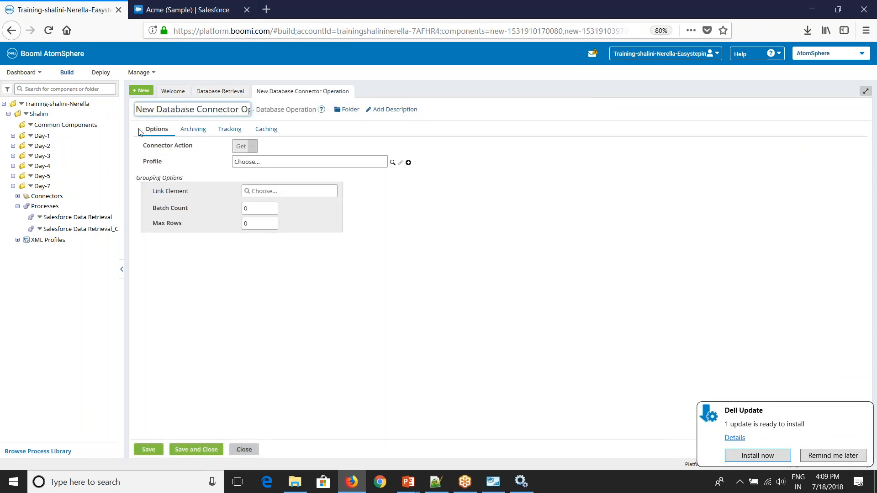
drag(157, 110, 127, 113)
key(BackSpace)
click(712, 146)
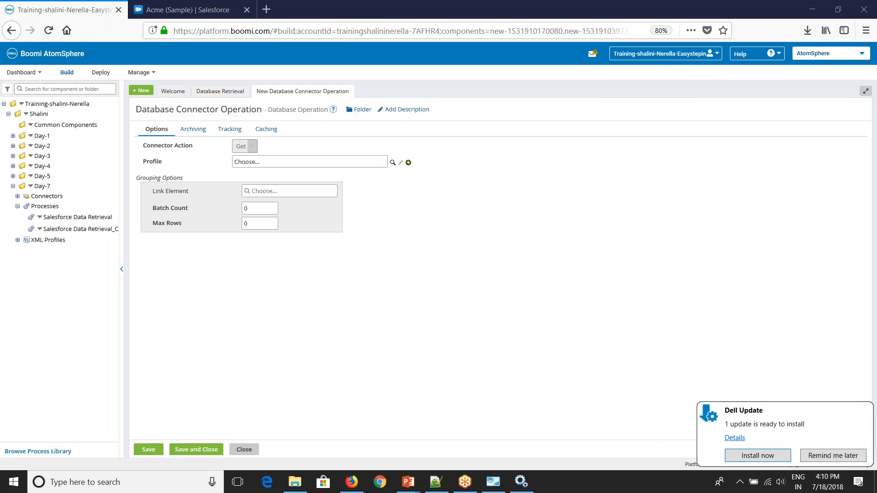
click(408, 163)
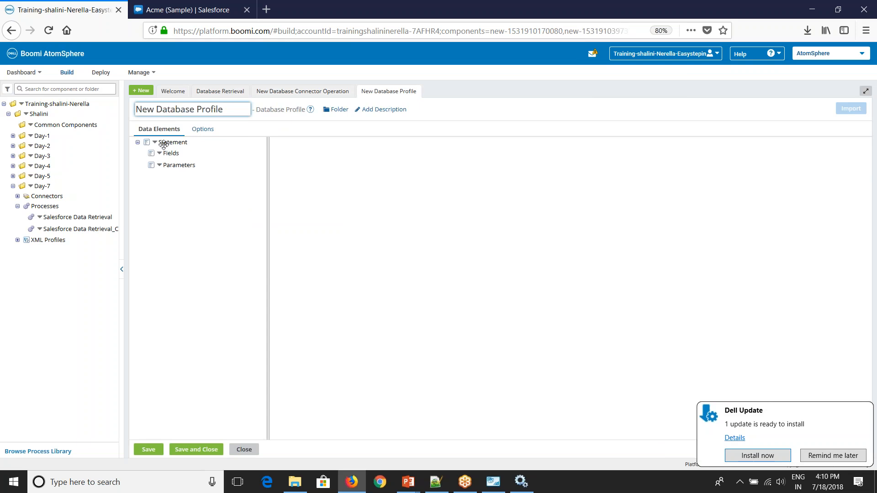
Step: Try Stored Procedure Read, revert the Statement type to Select, and launch the Import wizard
click(165, 143)
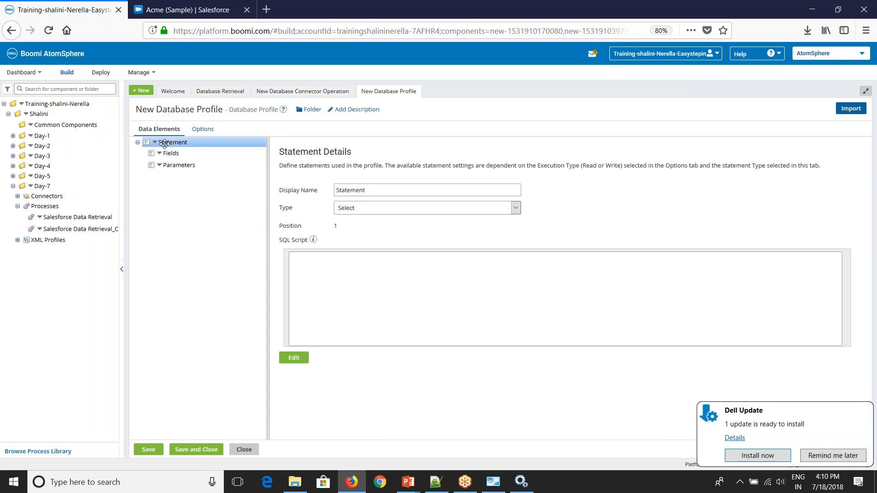
click(380, 214)
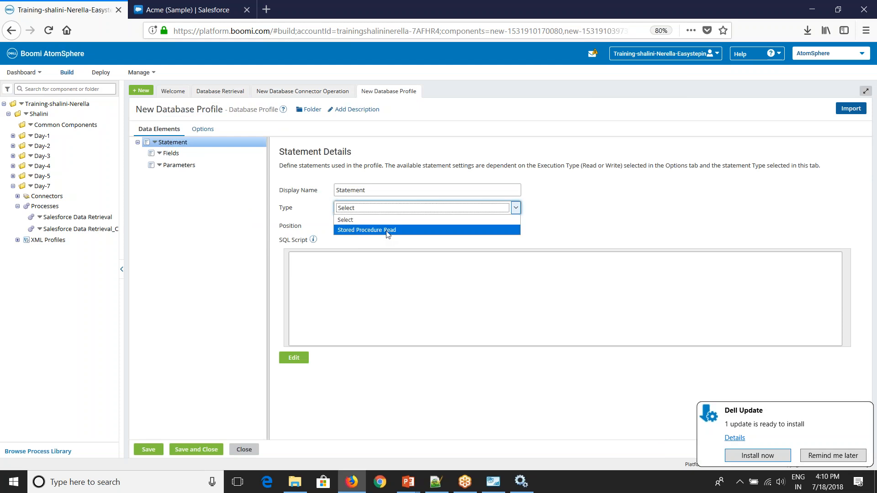
click(369, 234)
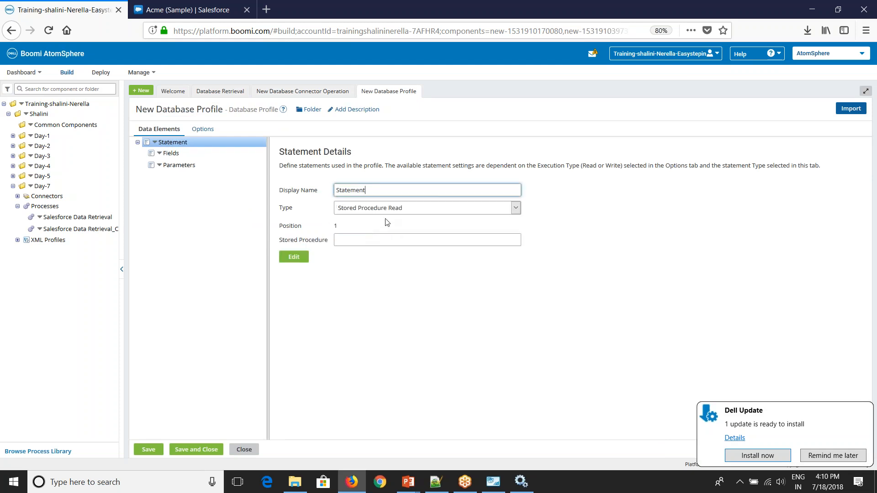
click(418, 242)
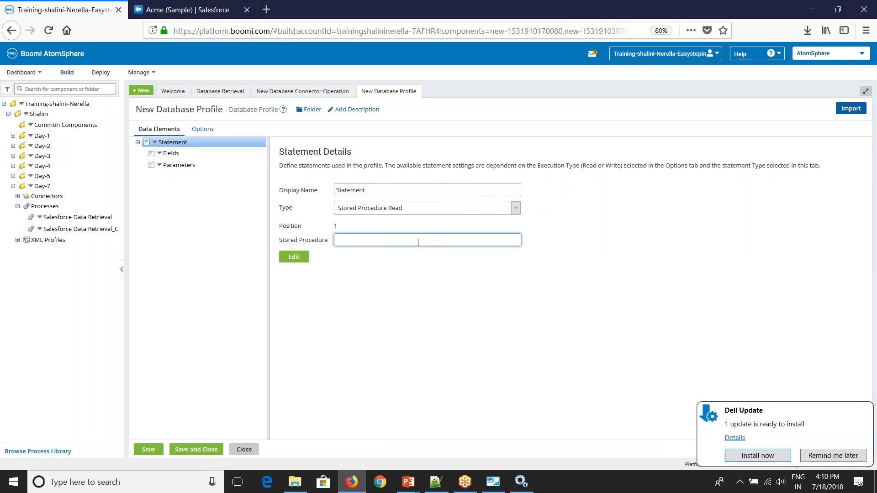
click(398, 209)
click(380, 219)
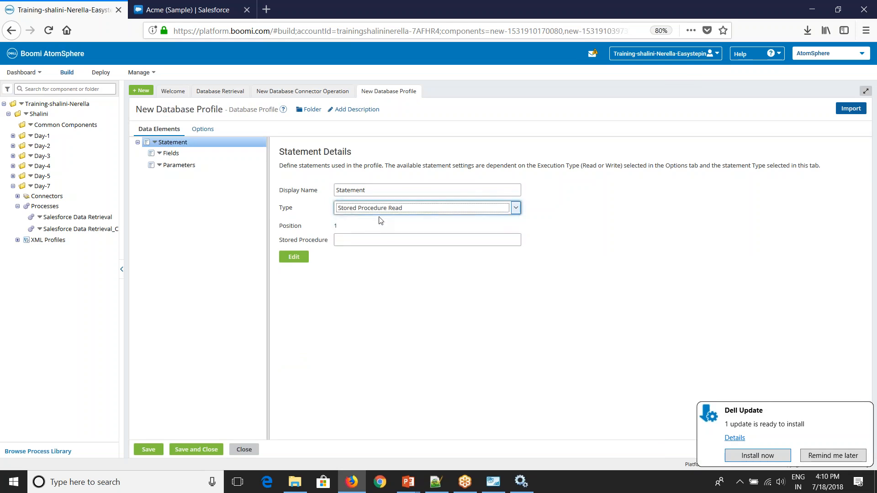
click(386, 260)
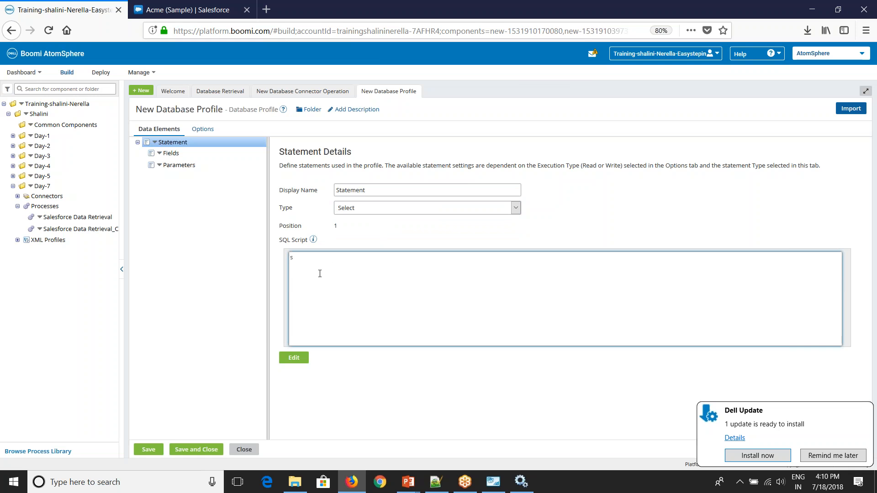
click(851, 108)
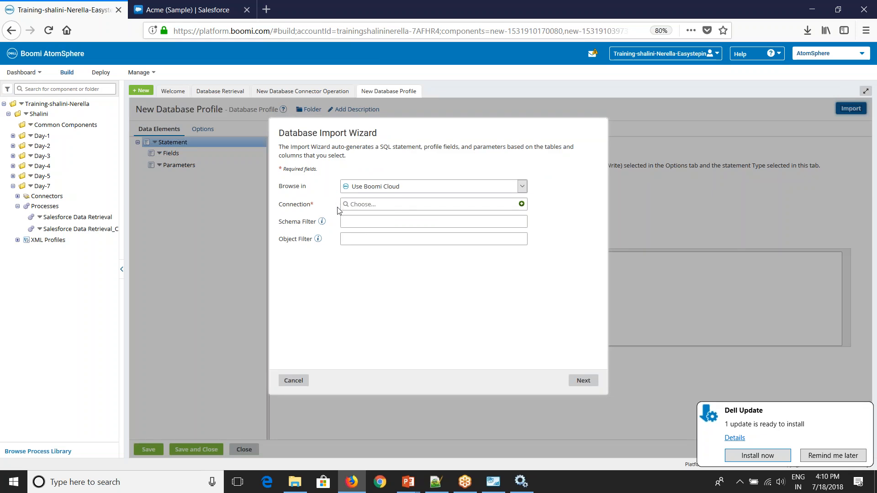
Step: Point the Import Wizard at the DEV atom with Database Connection from Day-7, backing out after the browse error
click(378, 187)
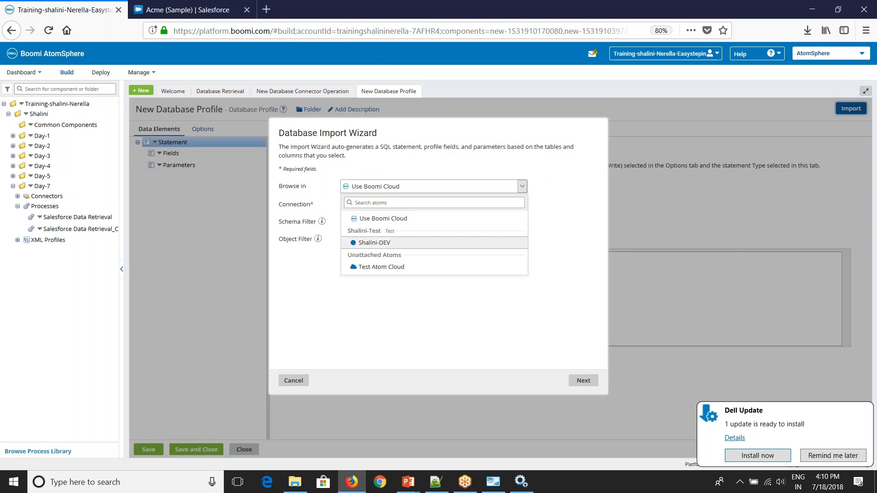
click(376, 242)
click(348, 205)
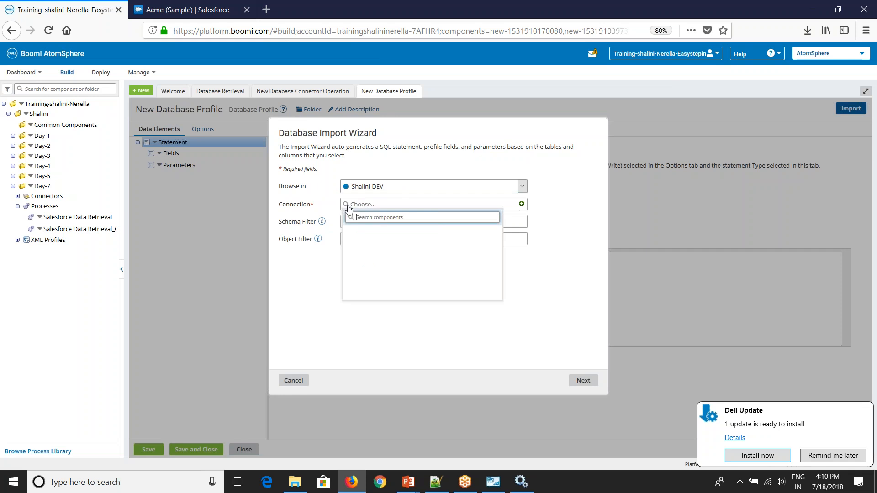
click(350, 241)
click(356, 251)
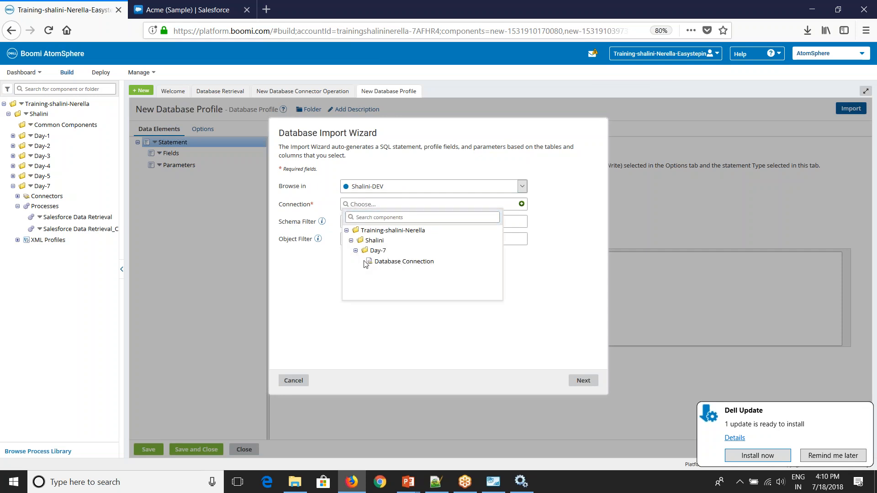
click(396, 262)
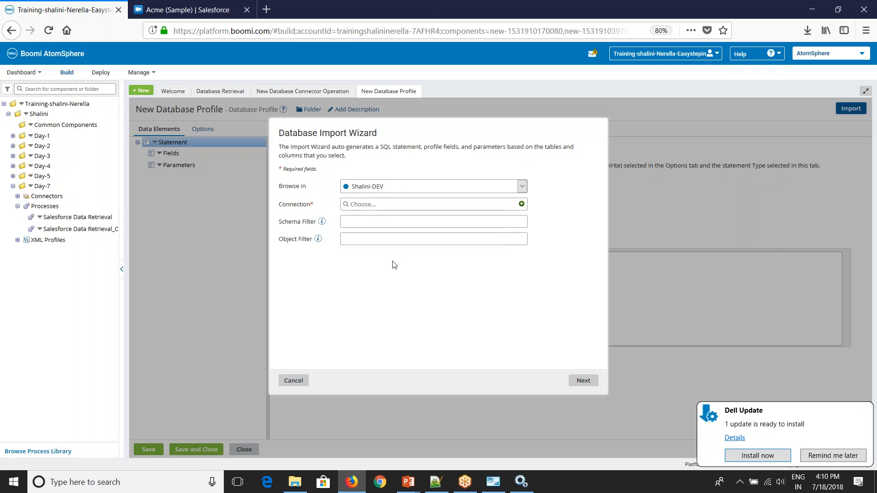
click(580, 381)
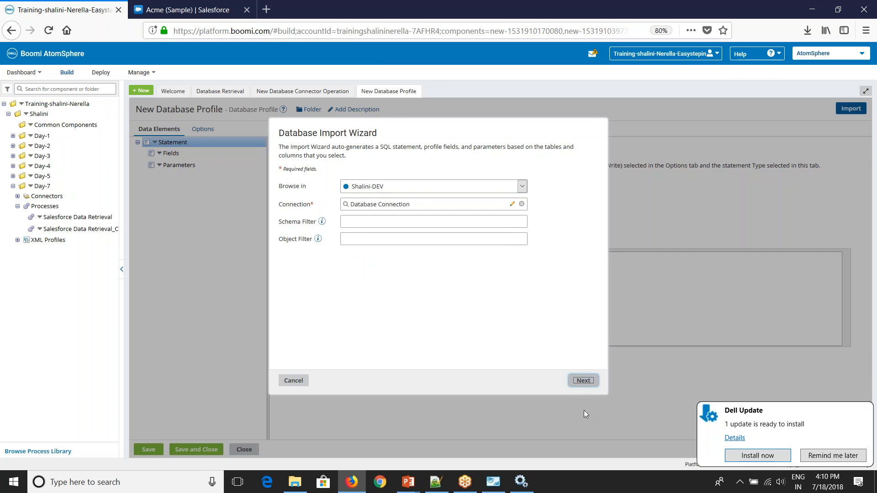
click(582, 388)
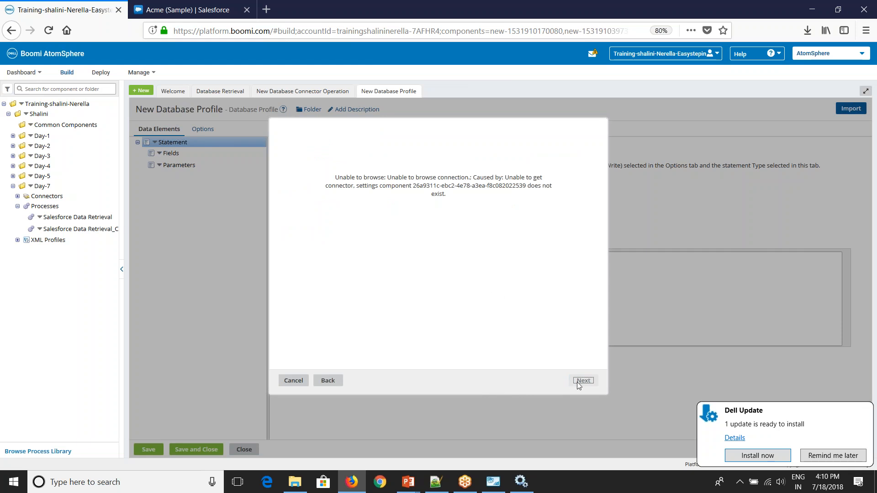
click(327, 382)
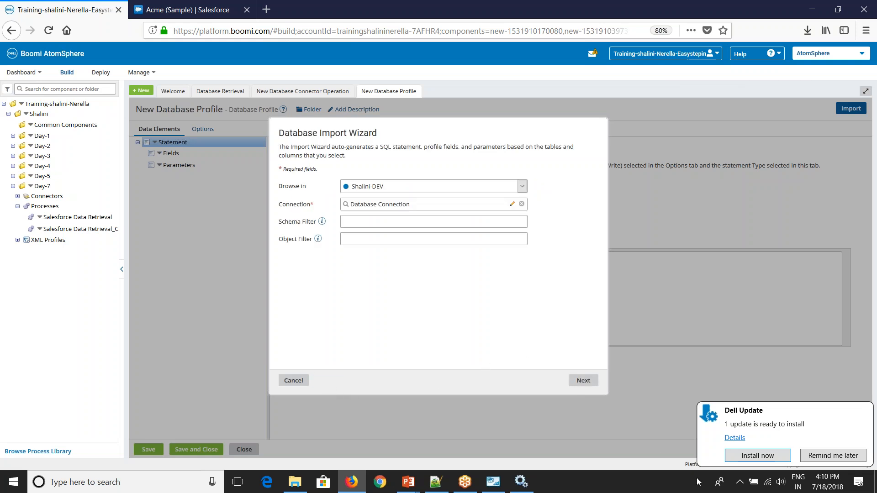
Step: Import company, ename and eno from the employees table into the Select SQL script
click(584, 381)
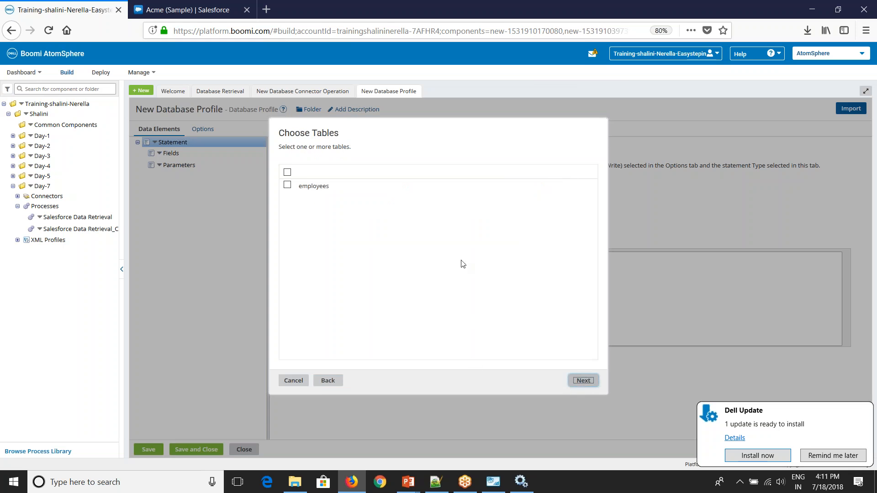
click(287, 186)
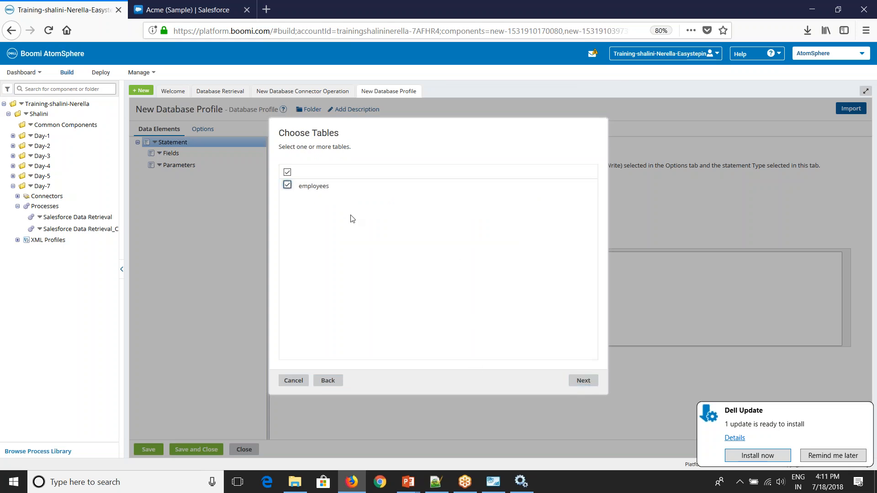
click(585, 381)
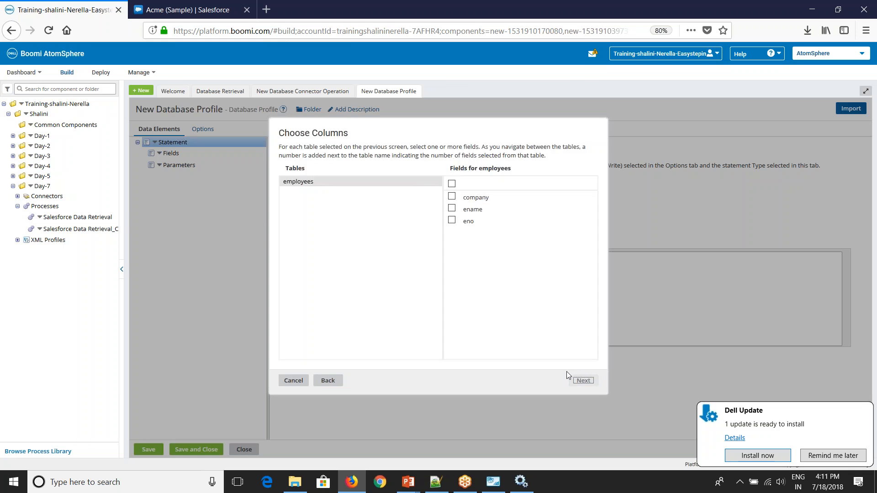
click(452, 184)
click(582, 381)
click(577, 382)
drag(435, 257, 255, 254)
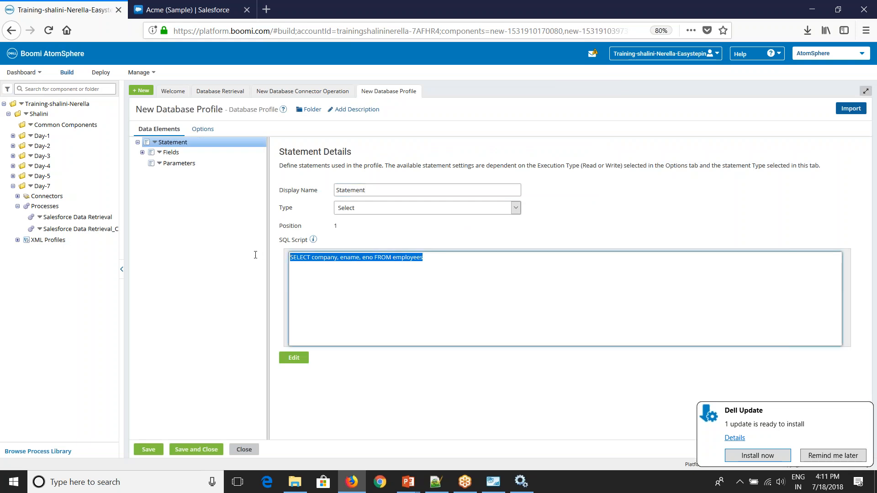
Step: Review the profile's company, ename and eno fields, keeping company as Character, and check the Read execution type
click(138, 154)
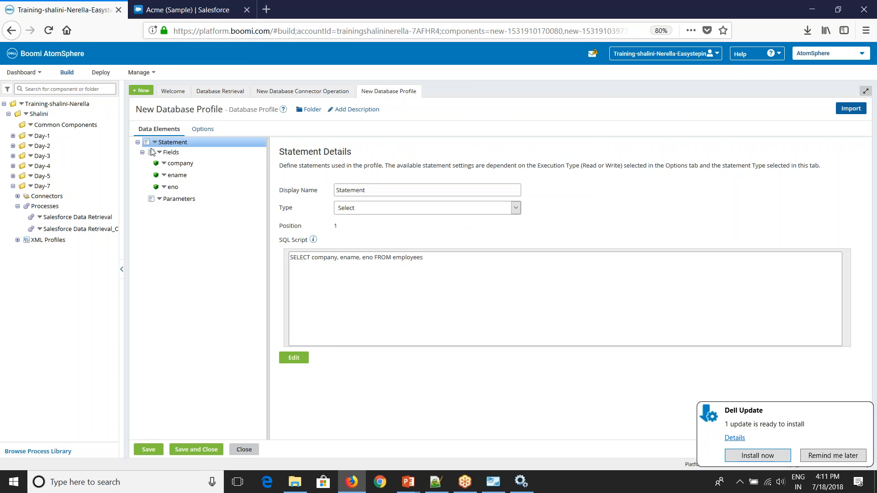
click(174, 163)
click(188, 176)
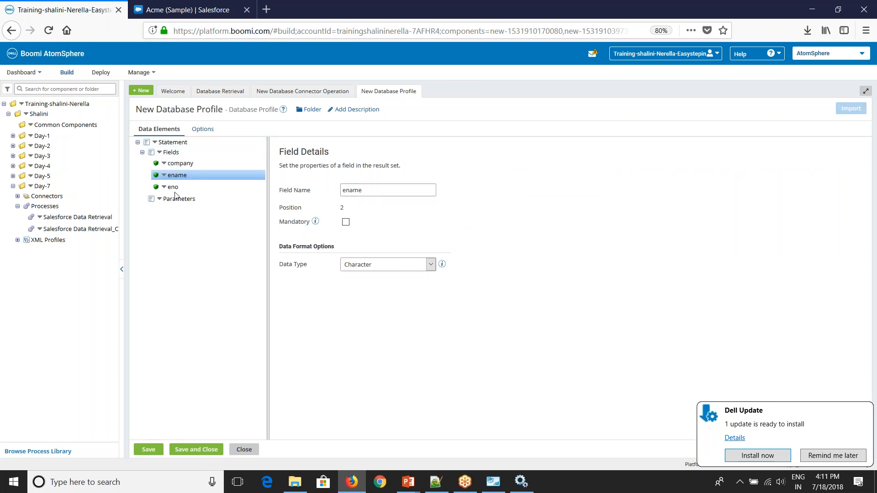
click(176, 188)
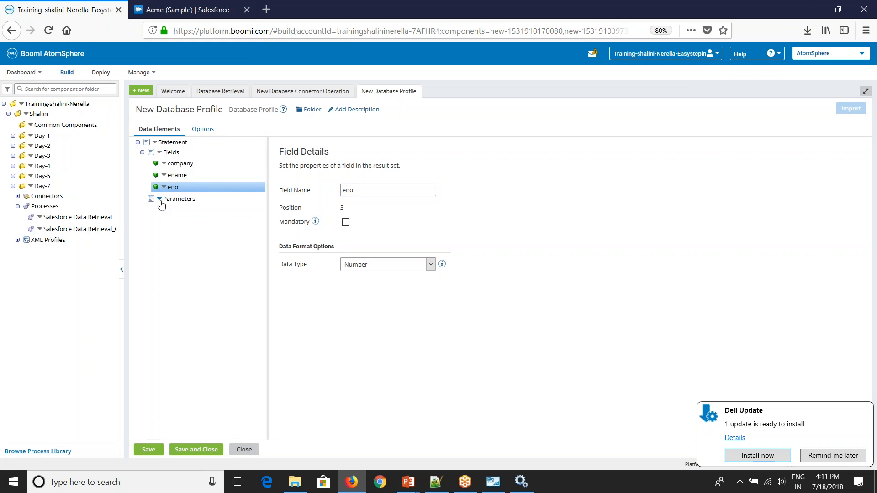
click(185, 163)
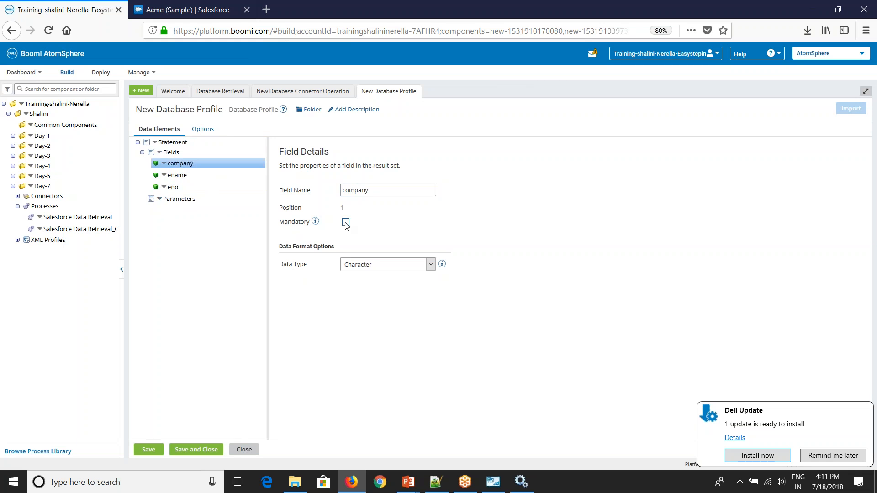
click(366, 264)
click(312, 320)
click(202, 130)
click(234, 153)
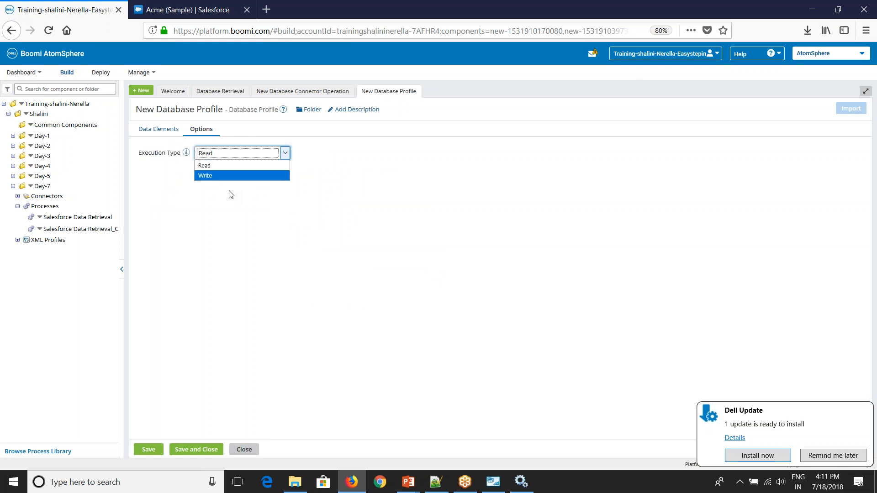
click(166, 131)
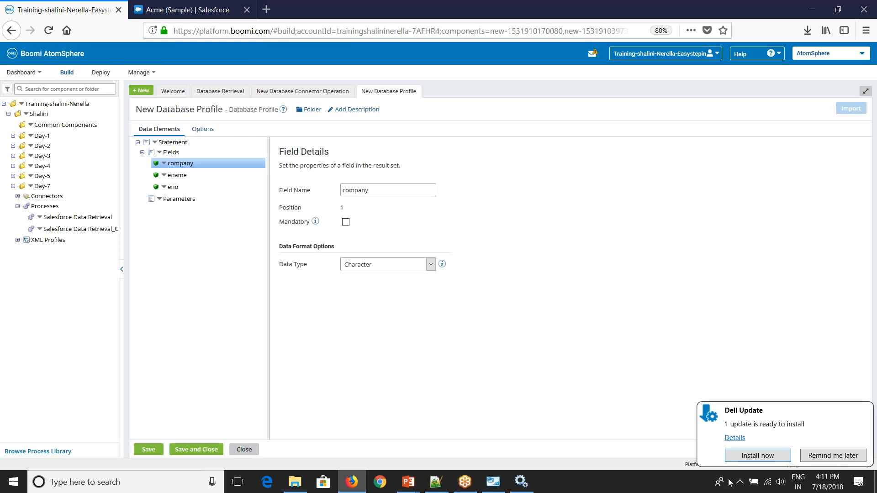
Step: Rename the profile to 'Employees Database Profile' and save it
click(146, 110)
drag(154, 109, 138, 108)
text(Emp)
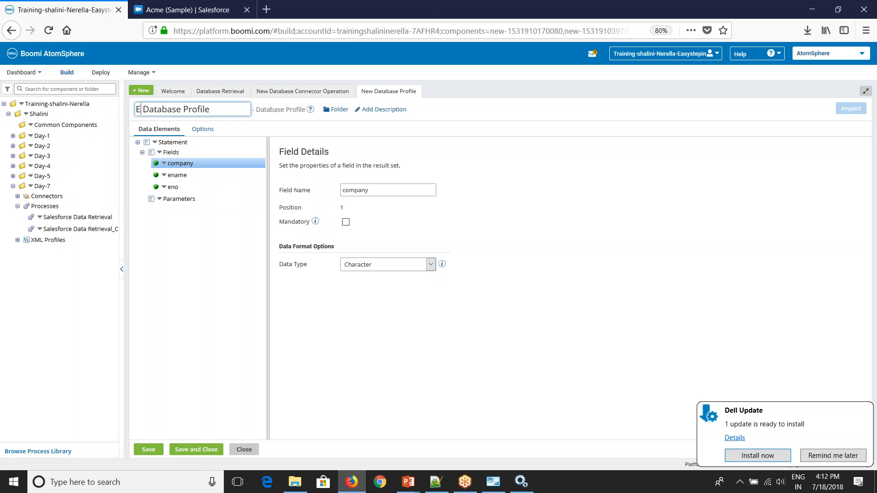
text(loyees)
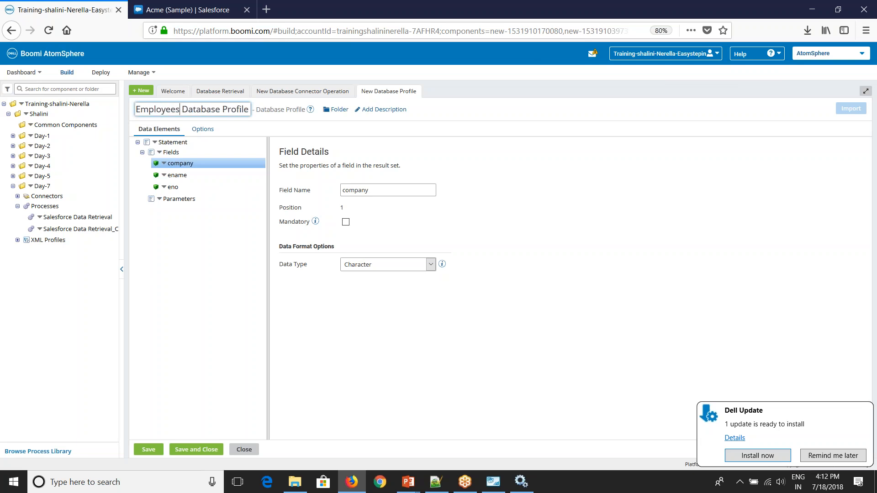
click(159, 271)
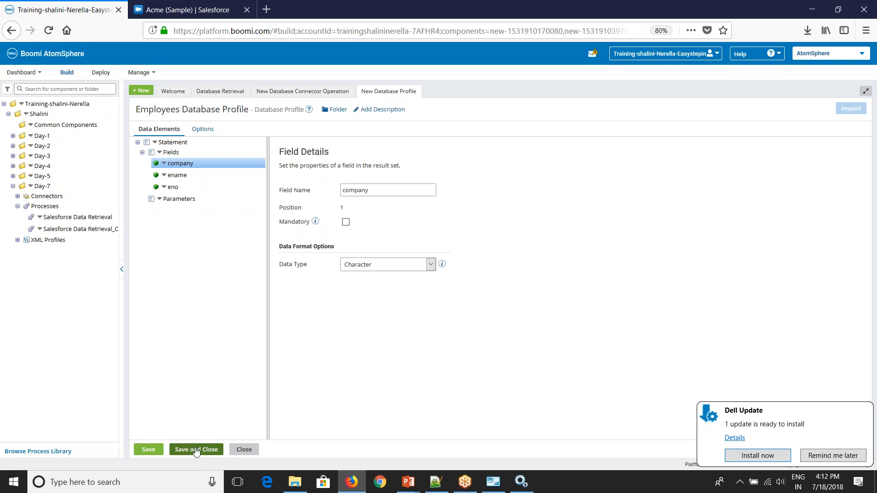
click(218, 449)
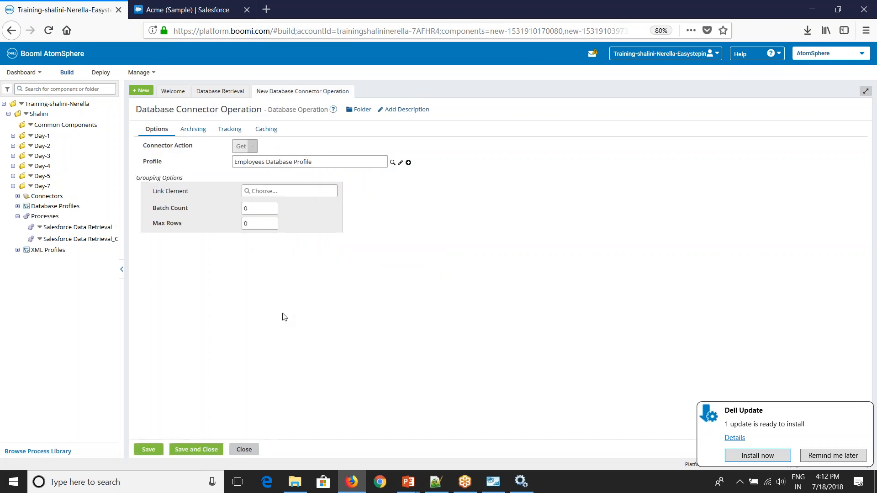
Step: Review the connector operation's Grouping Options with Employees Database Profile selected
click(692, 472)
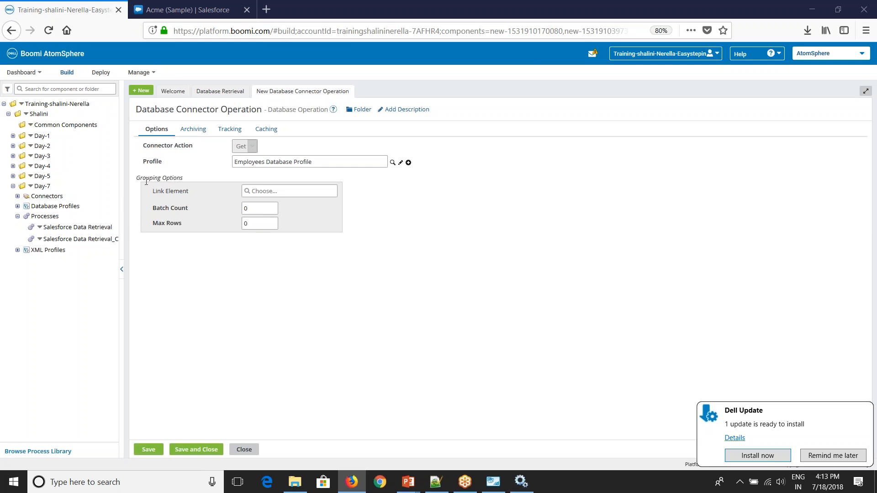
drag(143, 180, 183, 180)
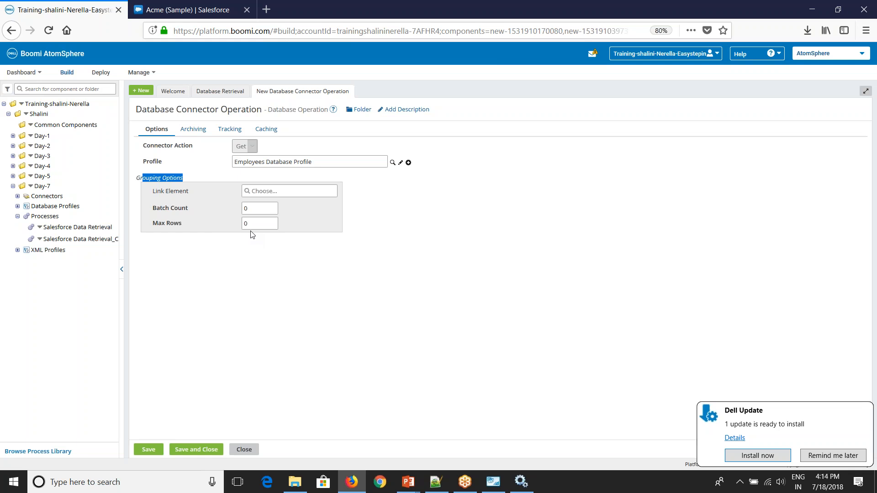
click(269, 327)
Step: Save the connector operation, confirm the Database shape, and connect Start to Database
click(200, 450)
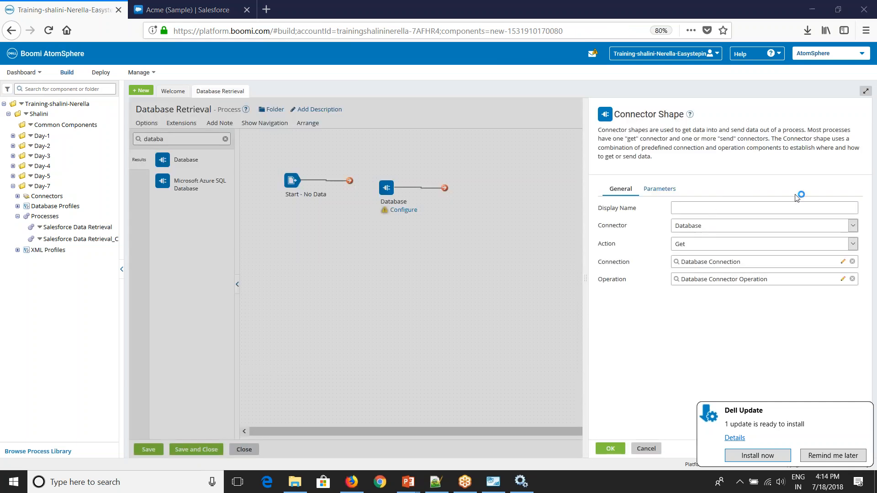
click(610, 448)
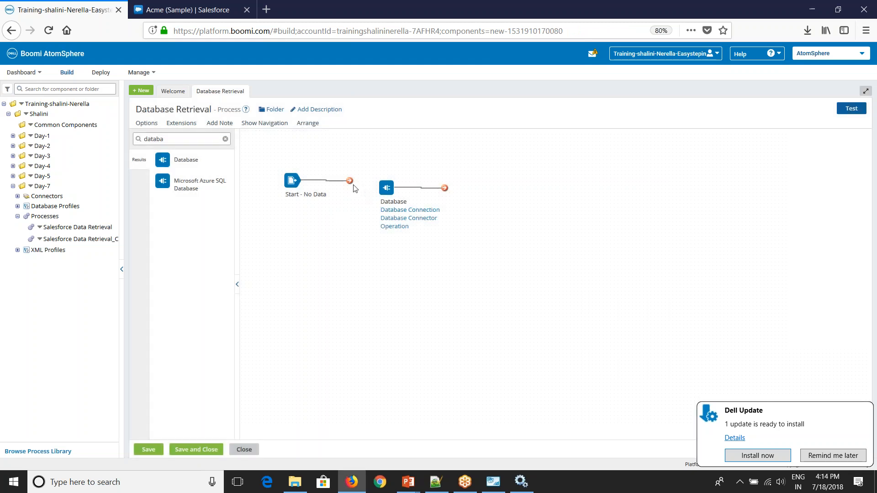
drag(349, 181, 384, 188)
drag(295, 184, 296, 193)
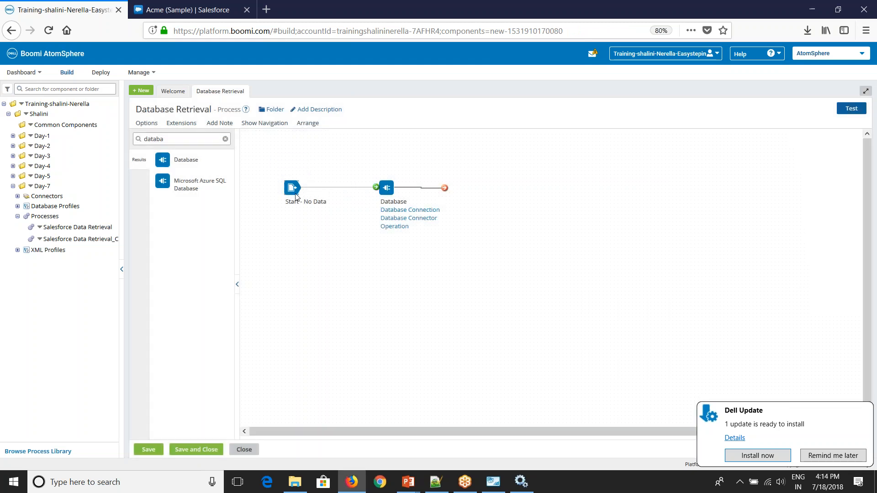
Step: Add a Stop shape after Database, connect it, and save the process
drag(166, 140, 82, 141)
text(stop)
drag(163, 160, 499, 192)
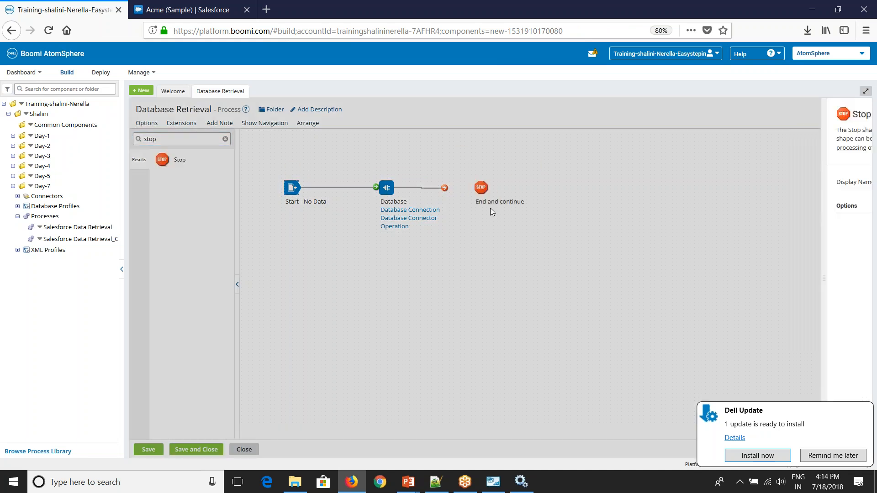
click(633, 449)
drag(446, 186, 480, 187)
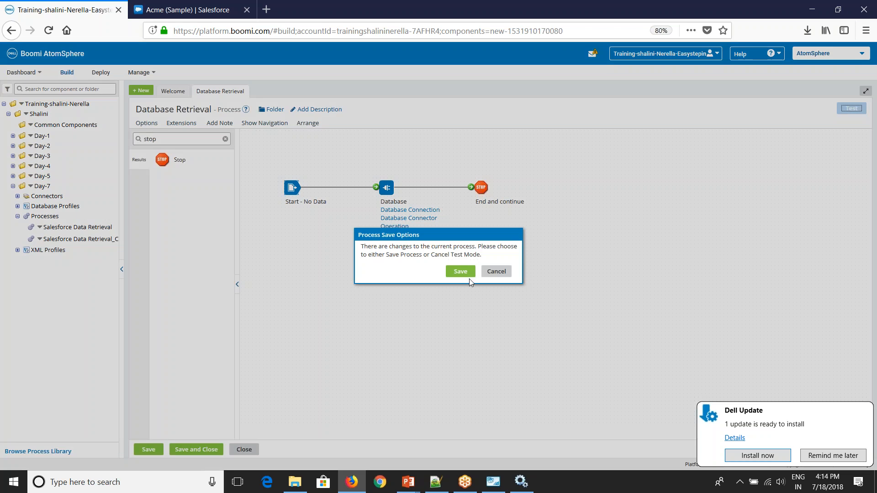
click(468, 274)
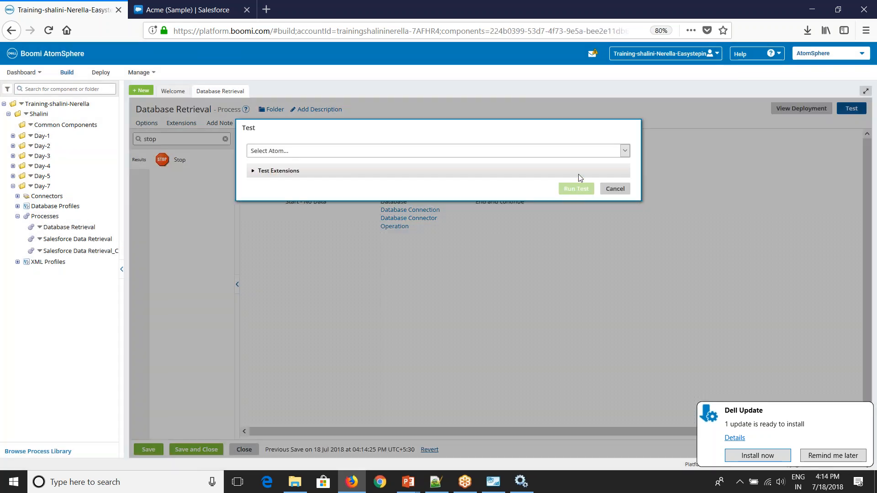
Step: Run a test of Database Retrieval on the development atom
click(576, 155)
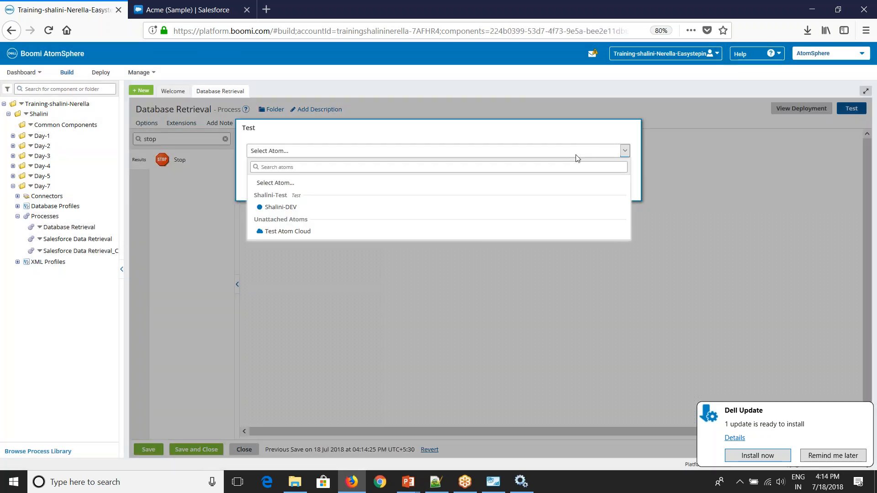
click(484, 233)
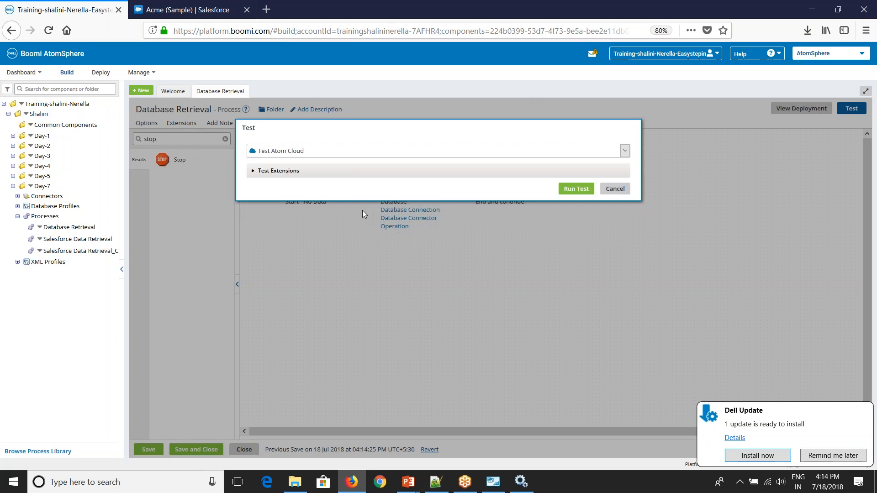
click(341, 150)
click(330, 196)
click(582, 194)
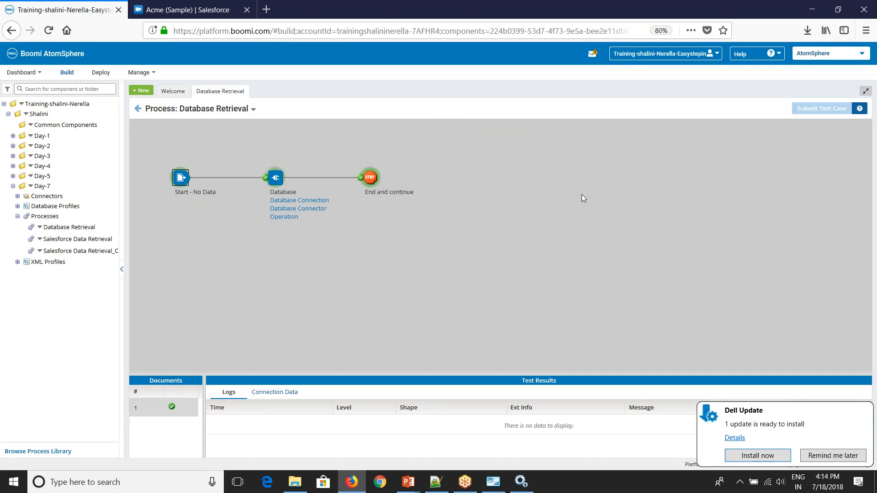
Step: Check the End shape's document shows rows ABC 100, DEF 200, PQR 300, then return to editing
click(371, 191)
click(278, 392)
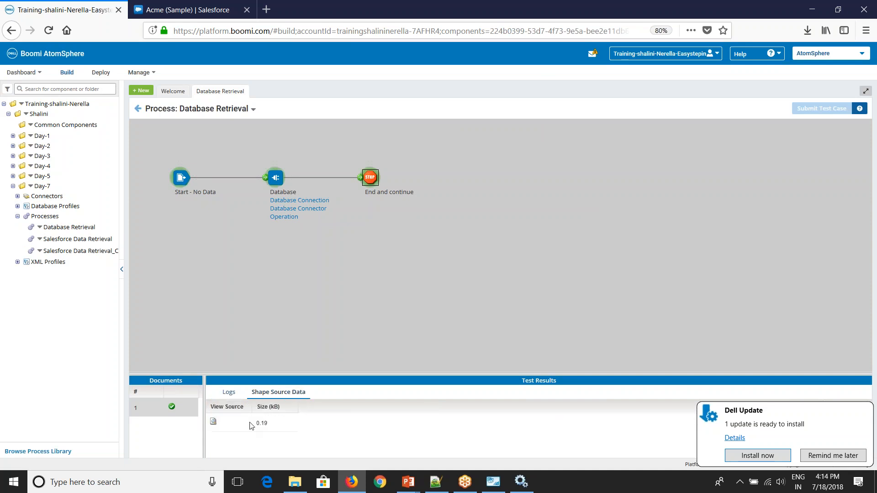
click(213, 421)
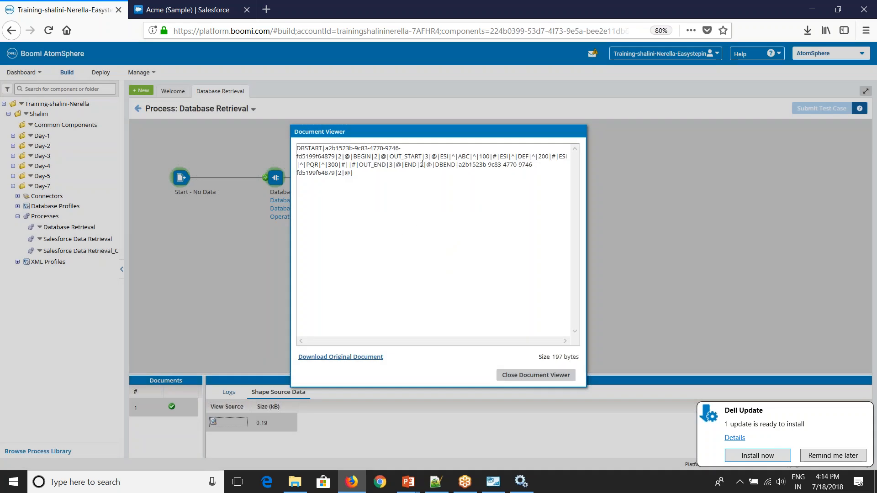
click(462, 156)
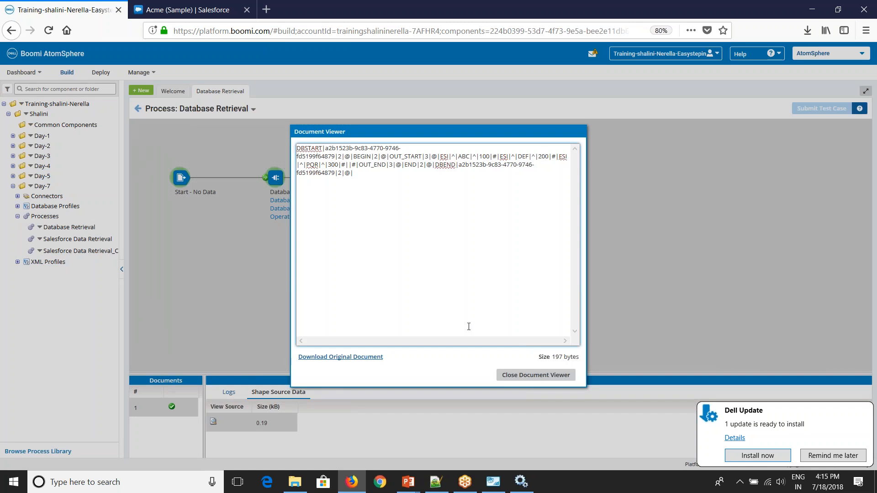
click(532, 375)
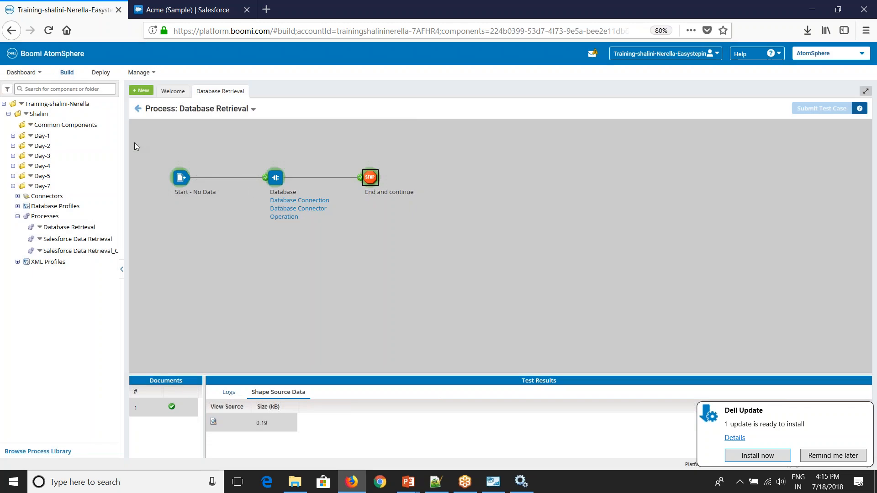
click(138, 111)
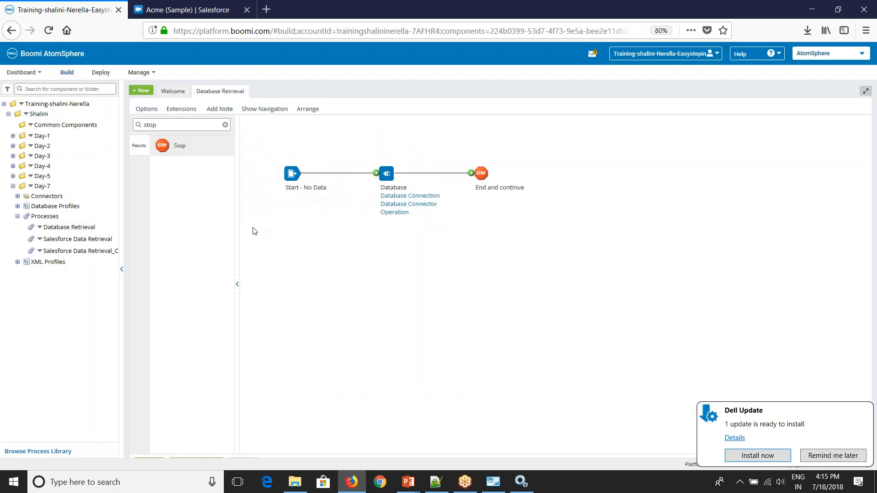
Step: Set the Database Connector Operation's Batch Count to 1 and save it
click(396, 231)
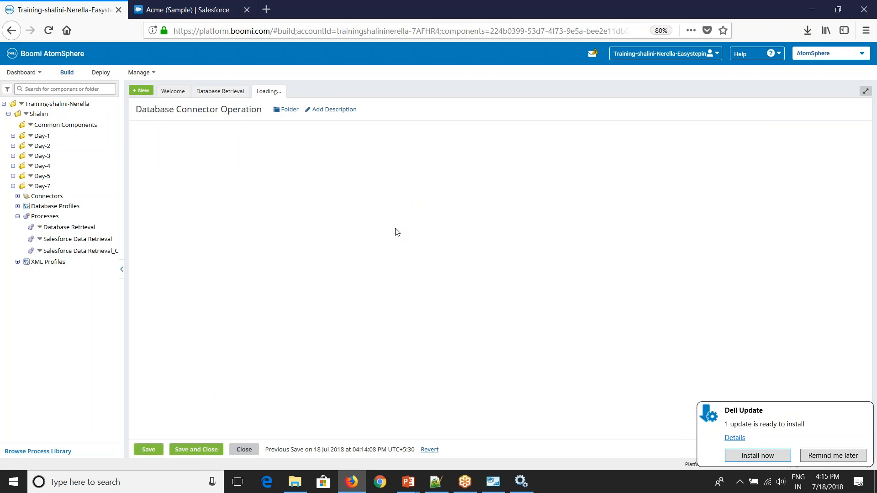
click(268, 207)
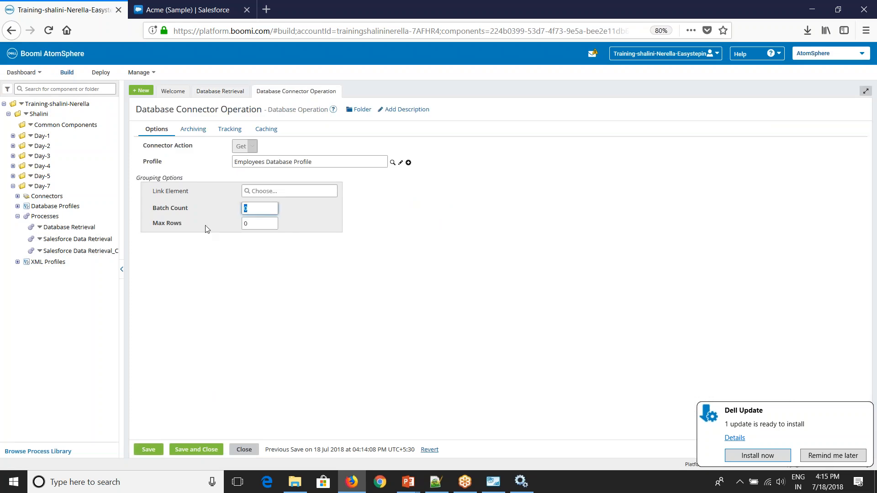
text(1)
click(264, 337)
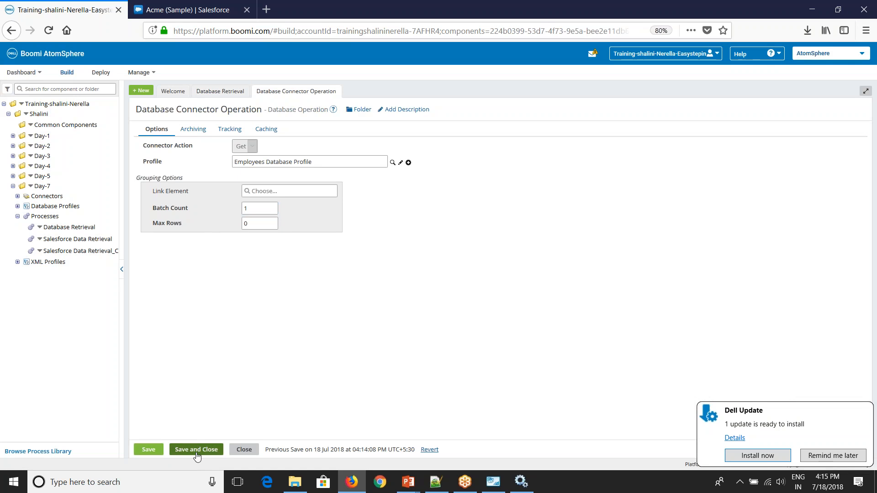
click(196, 450)
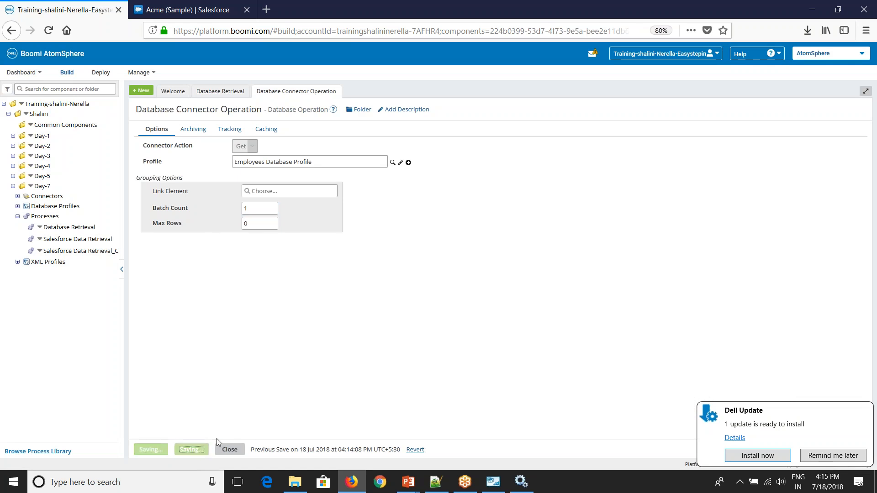
click(859, 109)
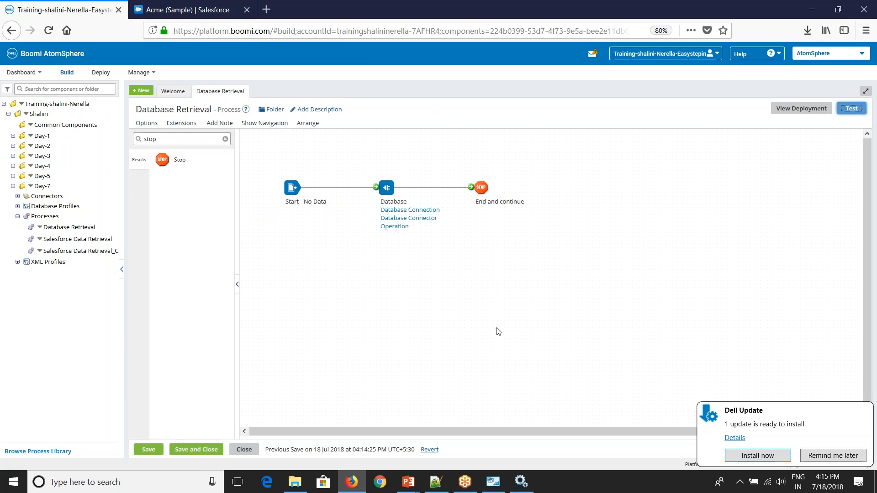
Step: Save the process, run the test, and show the End and continue step's source data
click(459, 282)
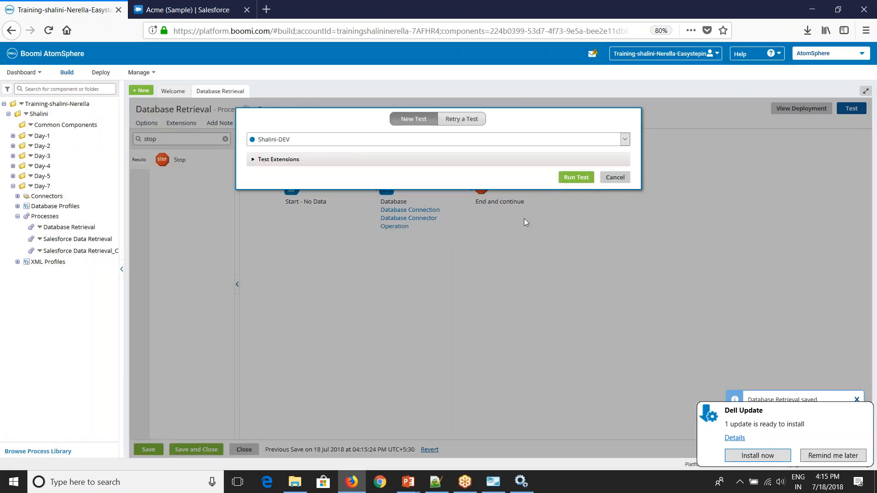
click(575, 177)
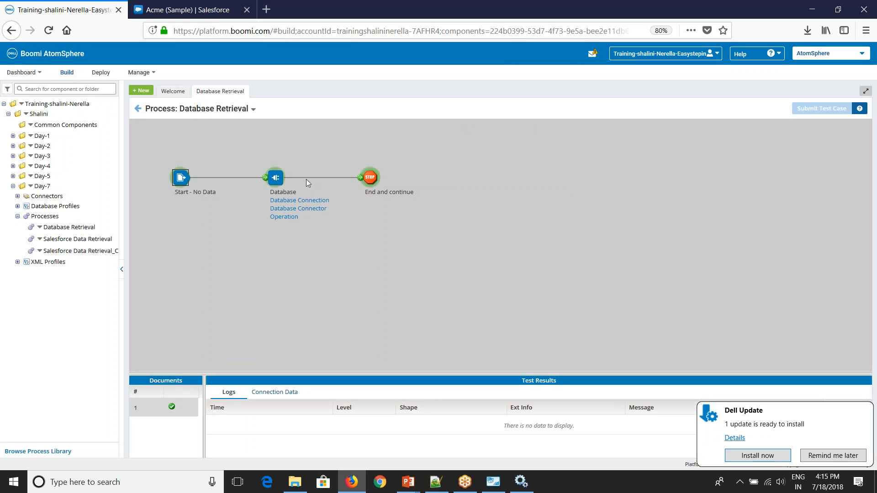
click(373, 178)
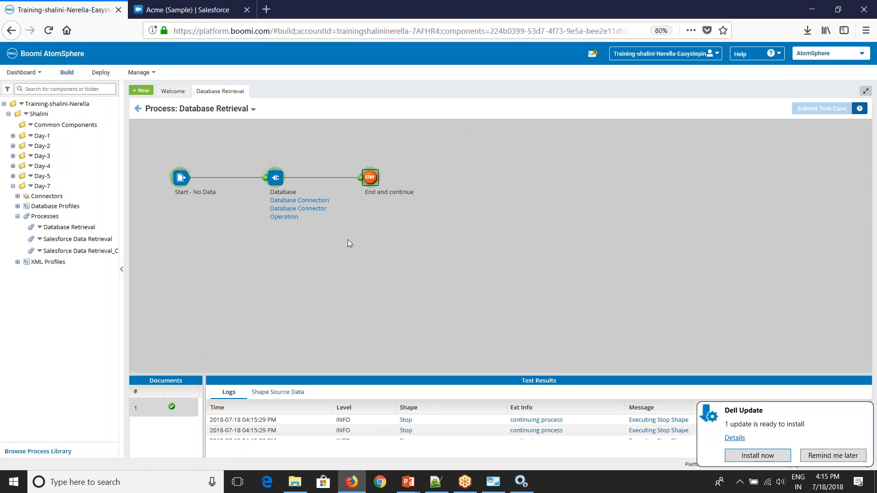
click(277, 392)
drag(278, 383, 296, 284)
Step: View each of the three 0.16 kB employee documents, then return to the process editor
click(214, 332)
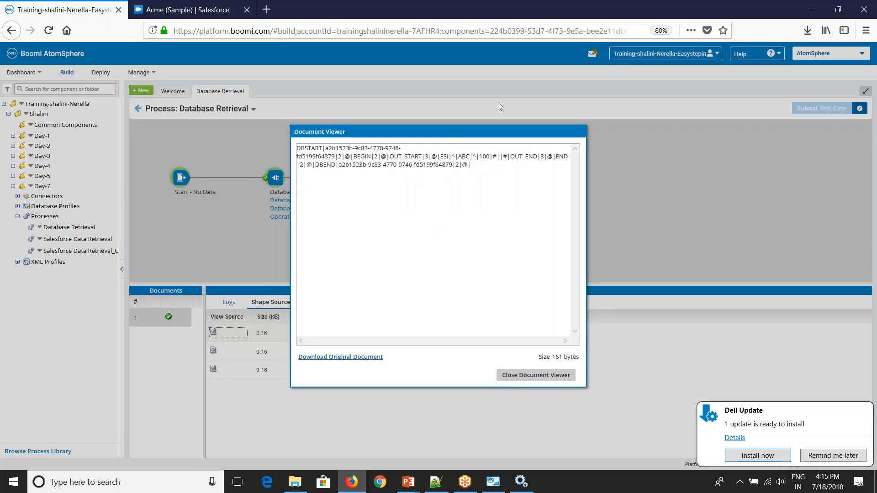
click(448, 155)
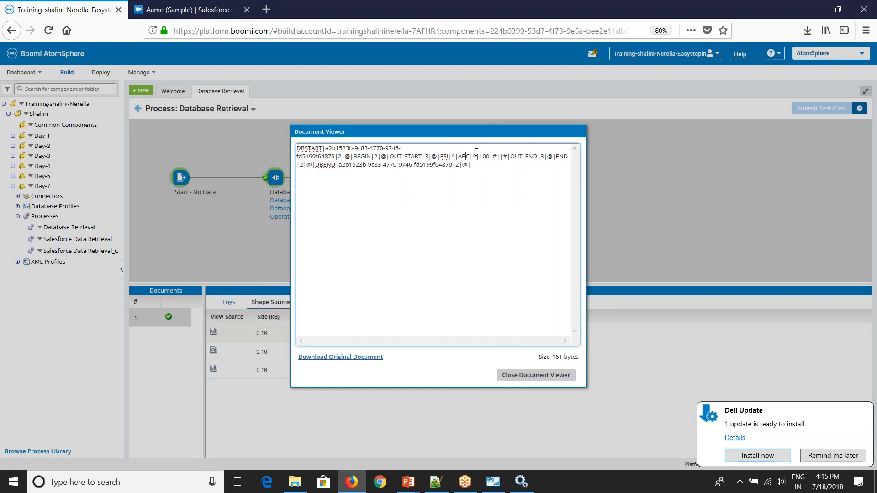
click(536, 375)
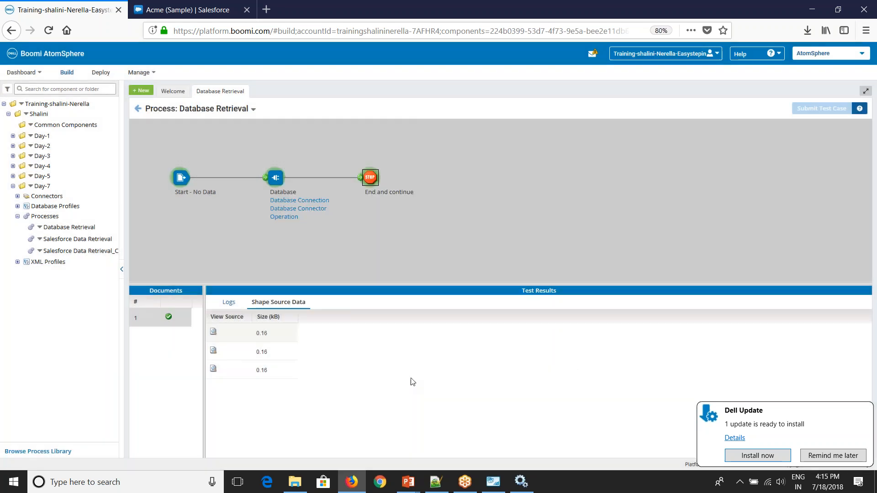
click(213, 351)
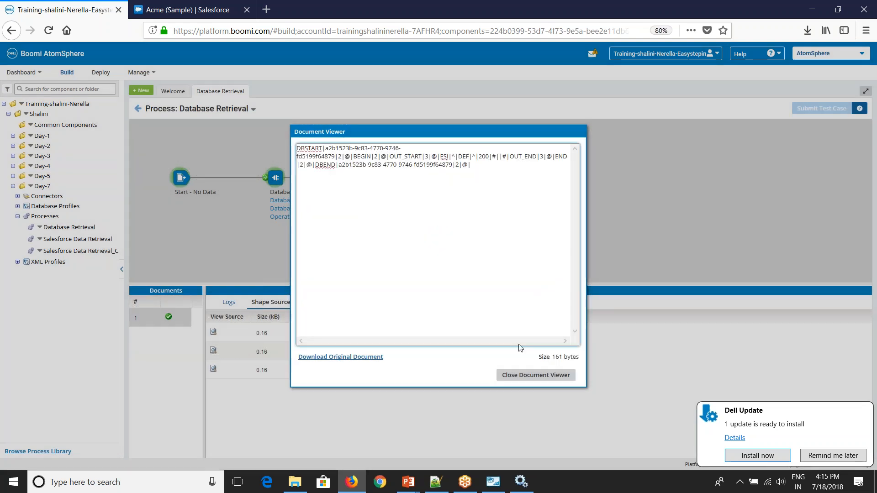
click(536, 375)
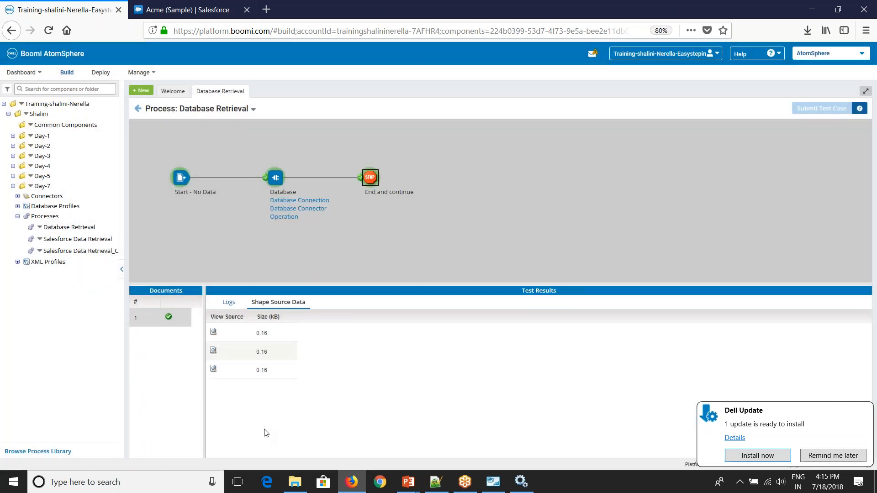
click(213, 370)
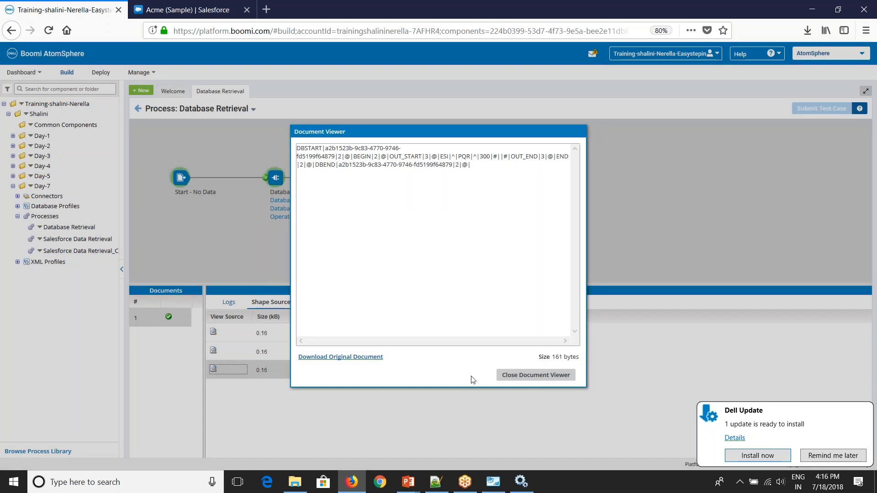
click(528, 372)
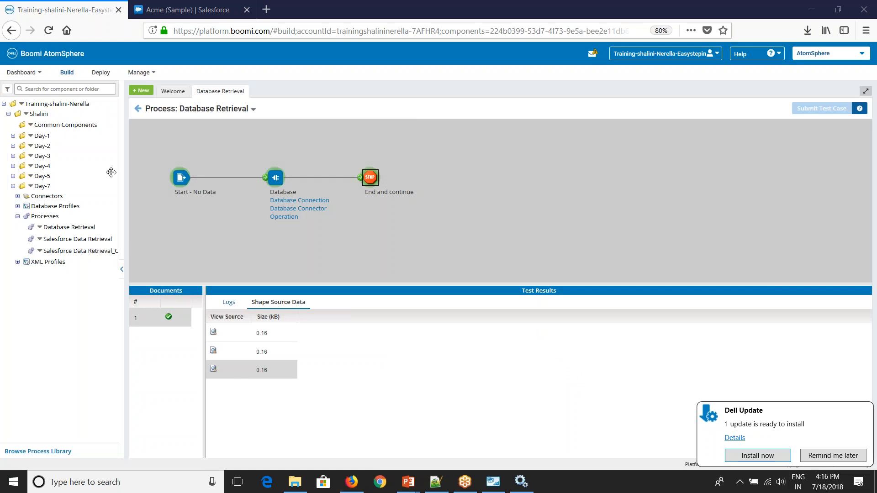
click(138, 110)
click(389, 211)
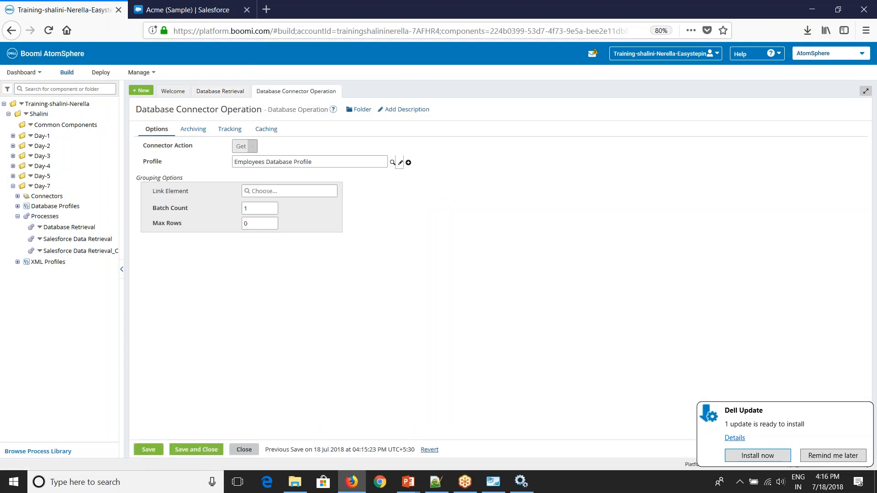
Step: Append 'where eno=?' to the Employees Database Profile's SQL statement
click(400, 163)
click(173, 142)
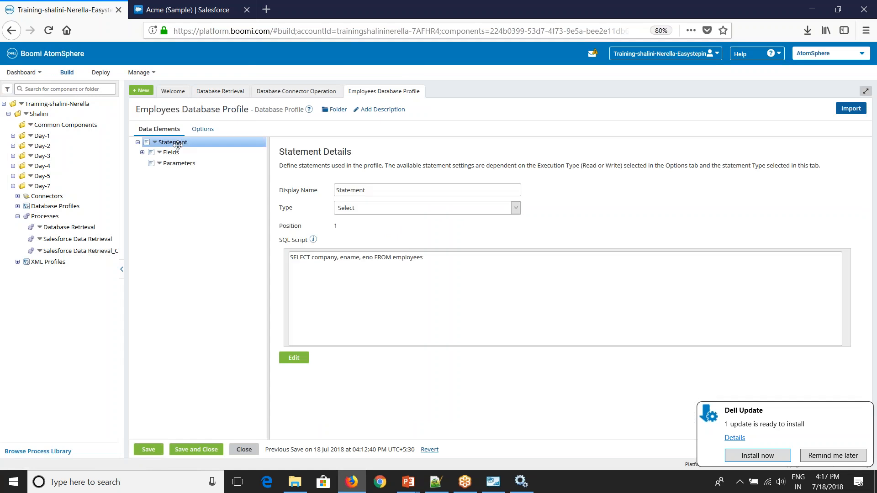
click(495, 289)
text(where eno=?)
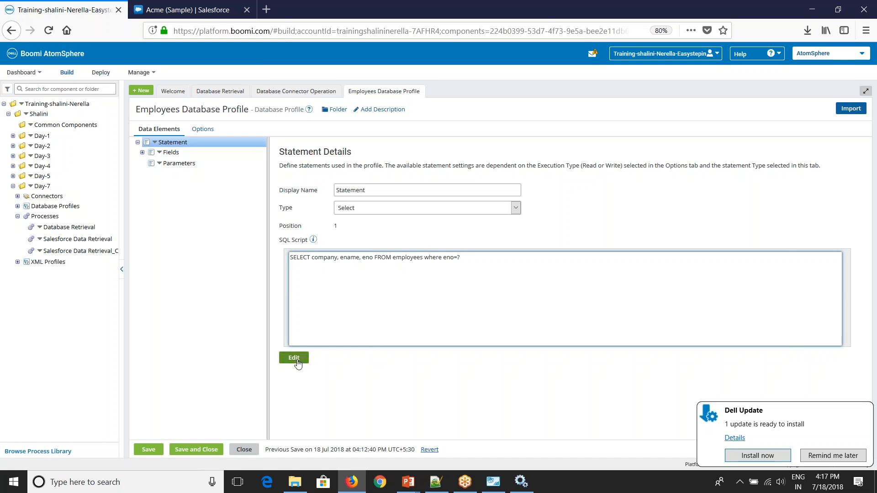
click(294, 358)
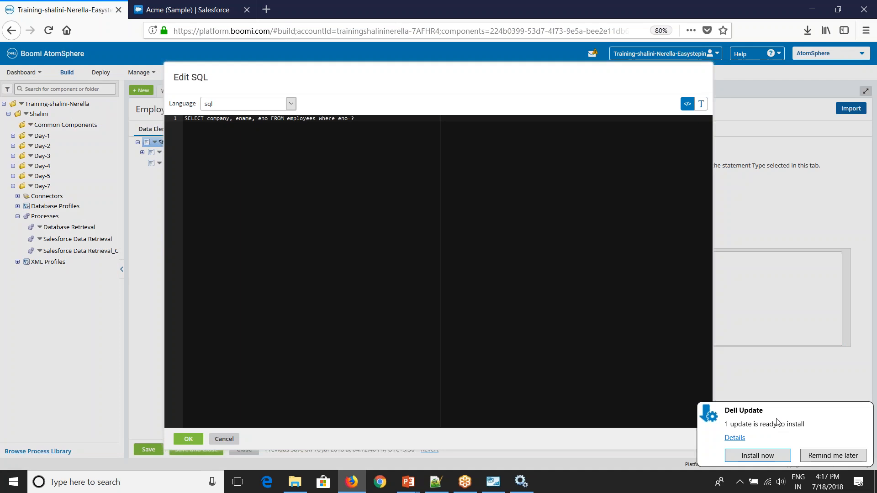
click(223, 436)
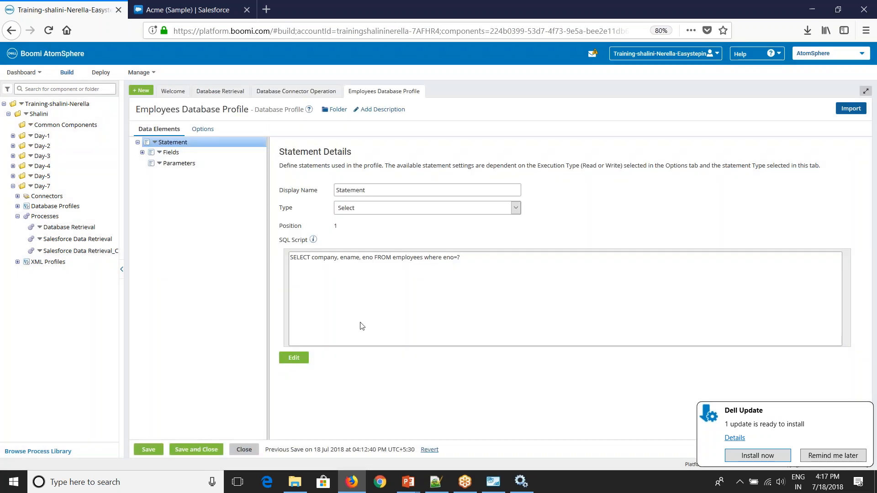
Step: Add an input parameter named eno and save the profile
click(160, 167)
click(159, 164)
click(177, 180)
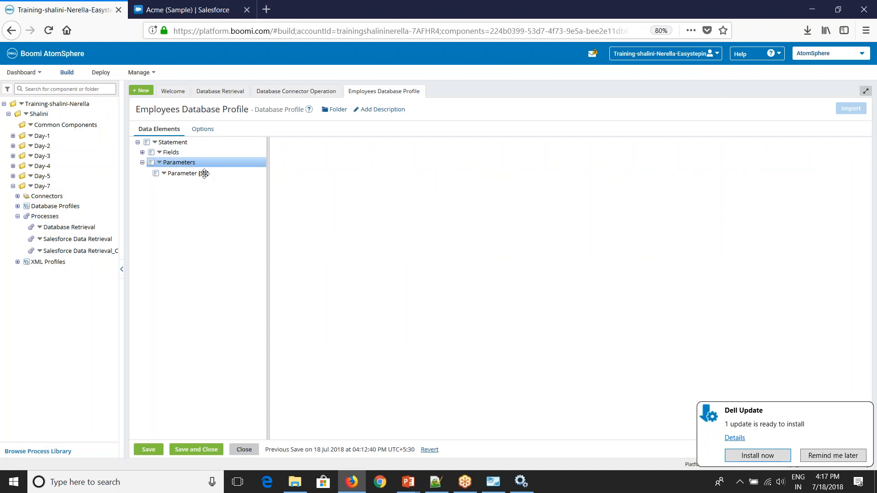
click(212, 173)
drag(371, 190, 343, 190)
text(eno)
click(312, 356)
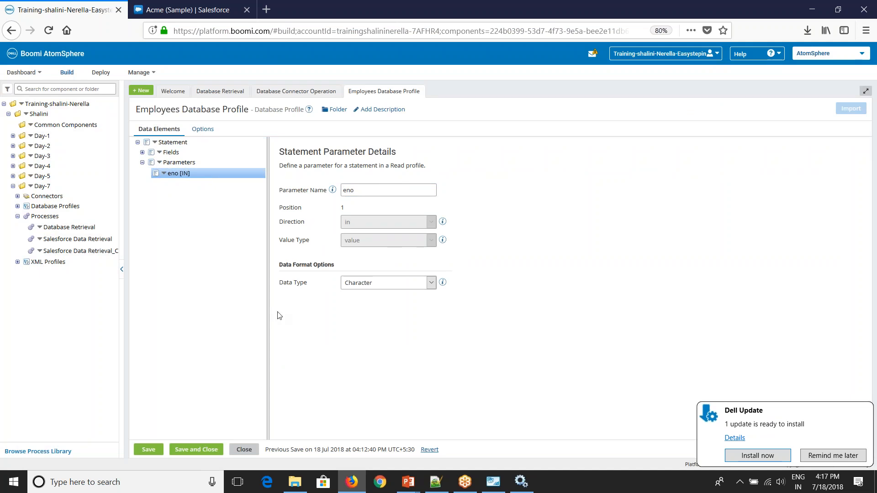
click(217, 451)
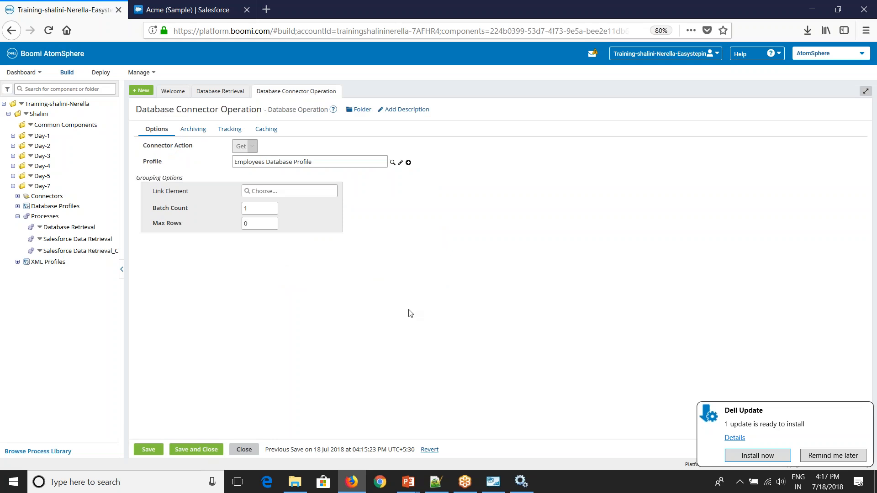
Step: Save the operation and give the Database shape's eno input a static value of 100
click(195, 450)
click(387, 188)
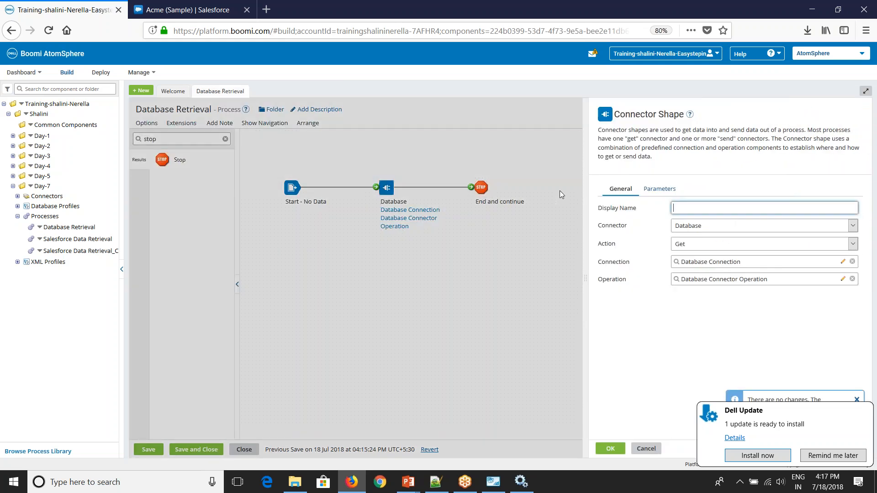
click(667, 189)
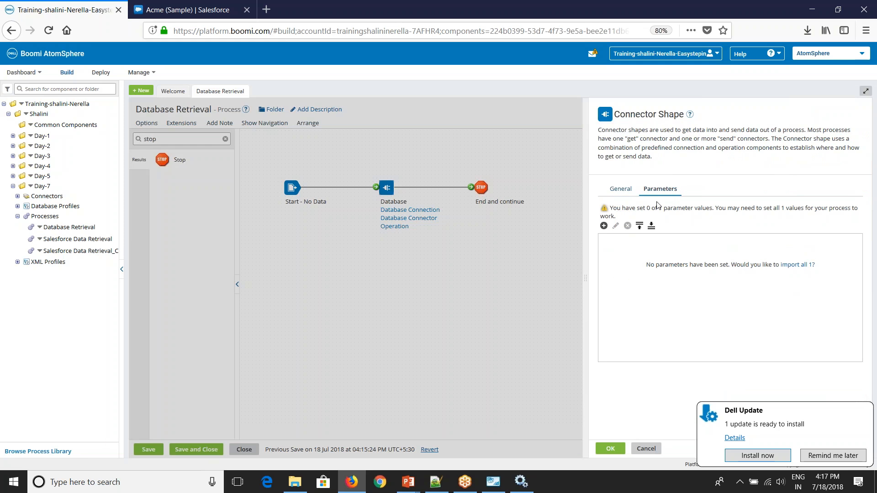
click(604, 226)
click(428, 140)
click(421, 172)
click(432, 249)
click(426, 170)
text(10)
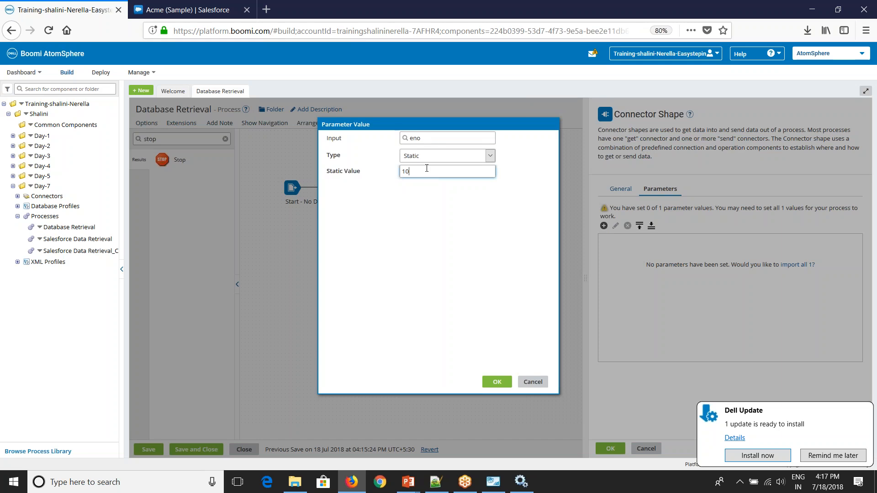
text(0)
click(497, 382)
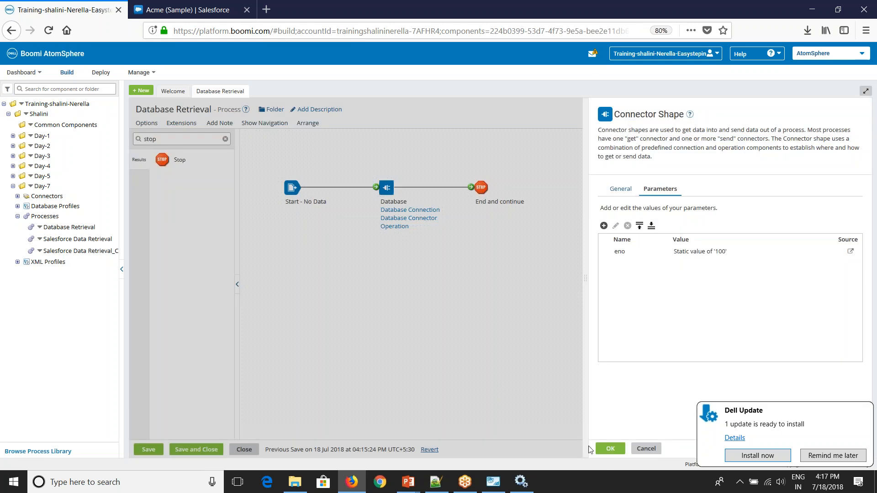
click(609, 450)
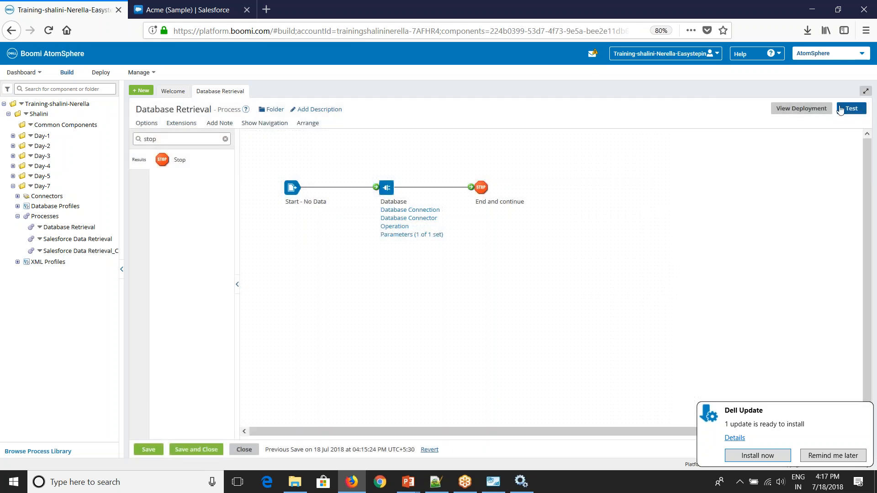
Step: Save the process and rerun the test
click(845, 110)
click(462, 279)
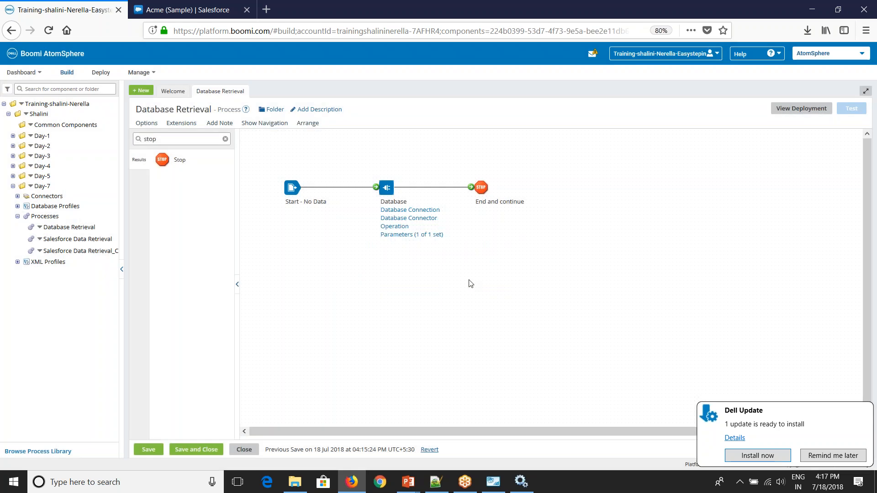
click(568, 180)
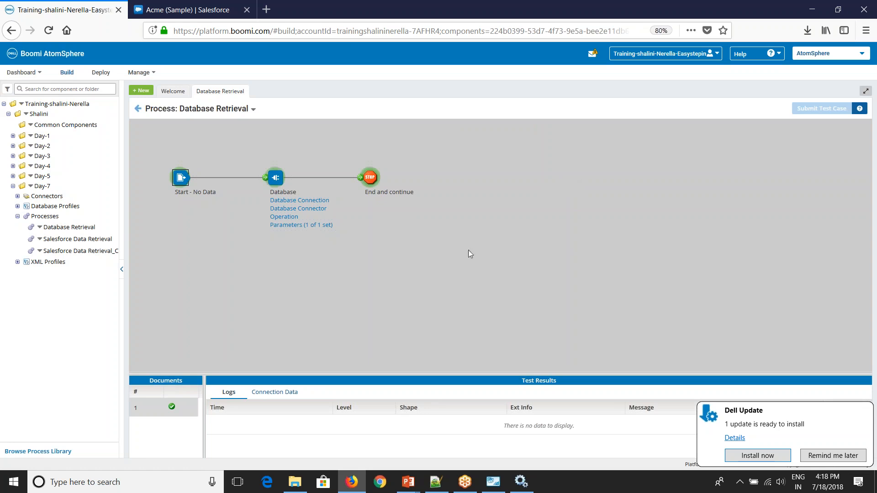
Step: Confirm the single returned document holds the ABC record with eno 100
click(371, 179)
click(270, 401)
click(213, 421)
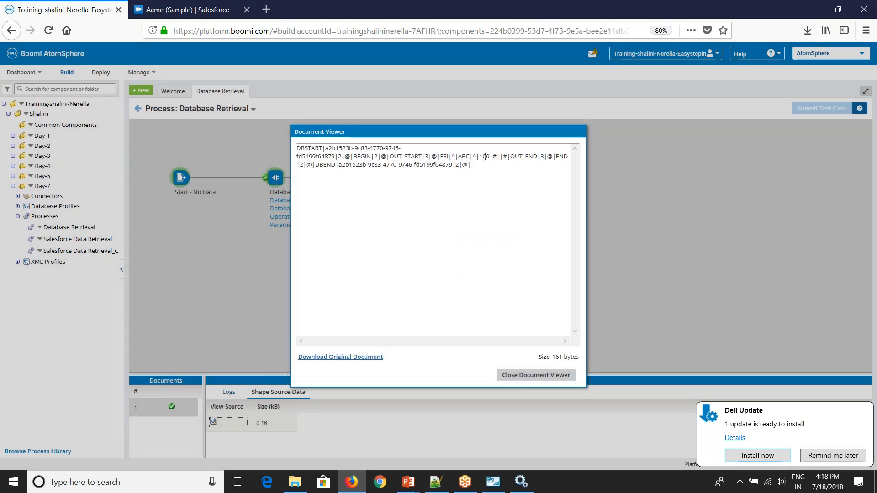
drag(488, 157, 438, 157)
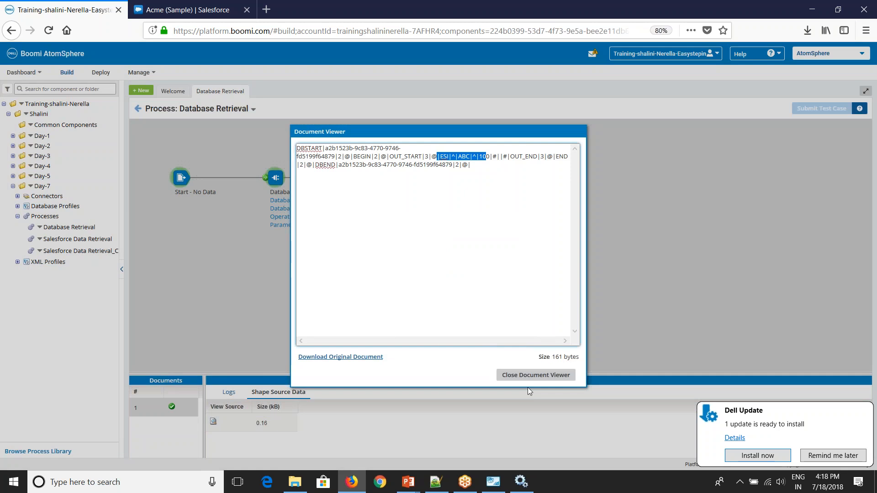
click(536, 375)
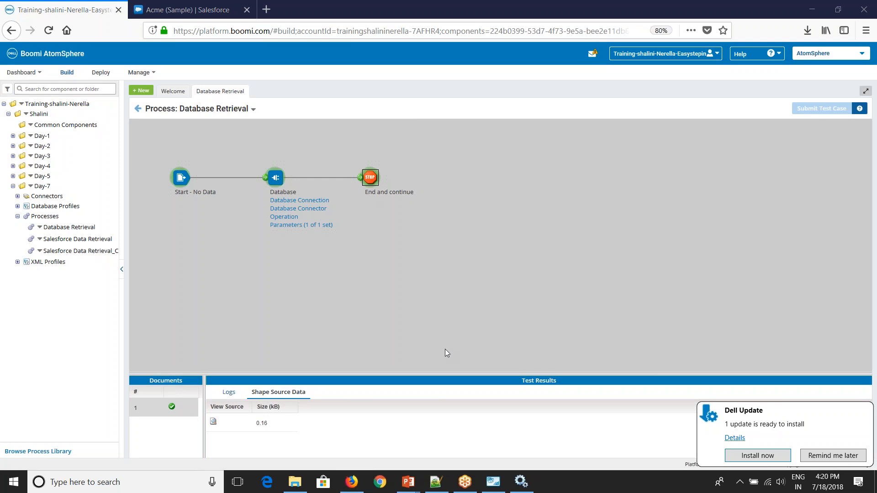
key(alt+Tab)
key(alt+Tab)
key(alt+Tab)
key(alt+Tab)
key(alt+Tab)
key(alt+Tab)
key(alt+Tab)
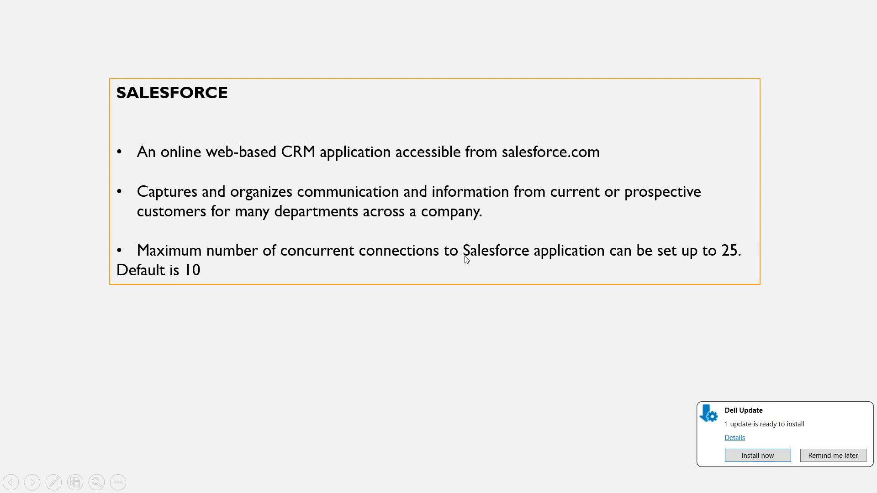
Step: Advance the slideshow from the SALESFORCE slide to Salesforce GET
click(311, 327)
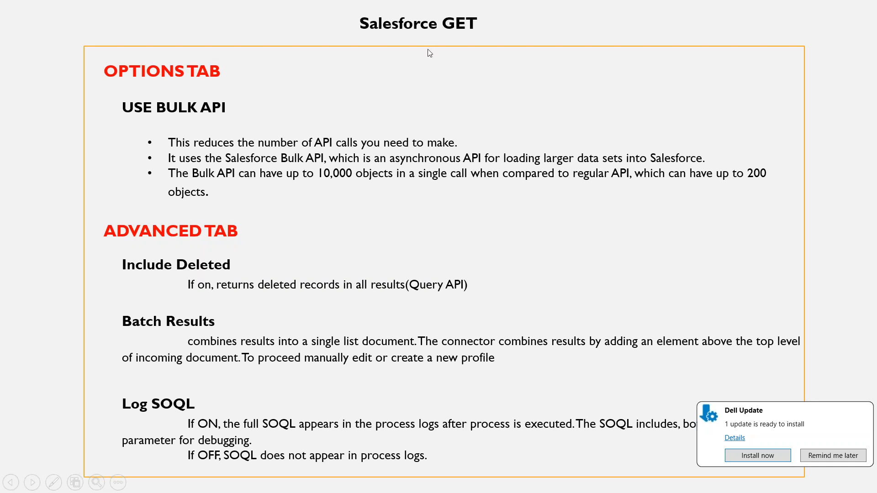